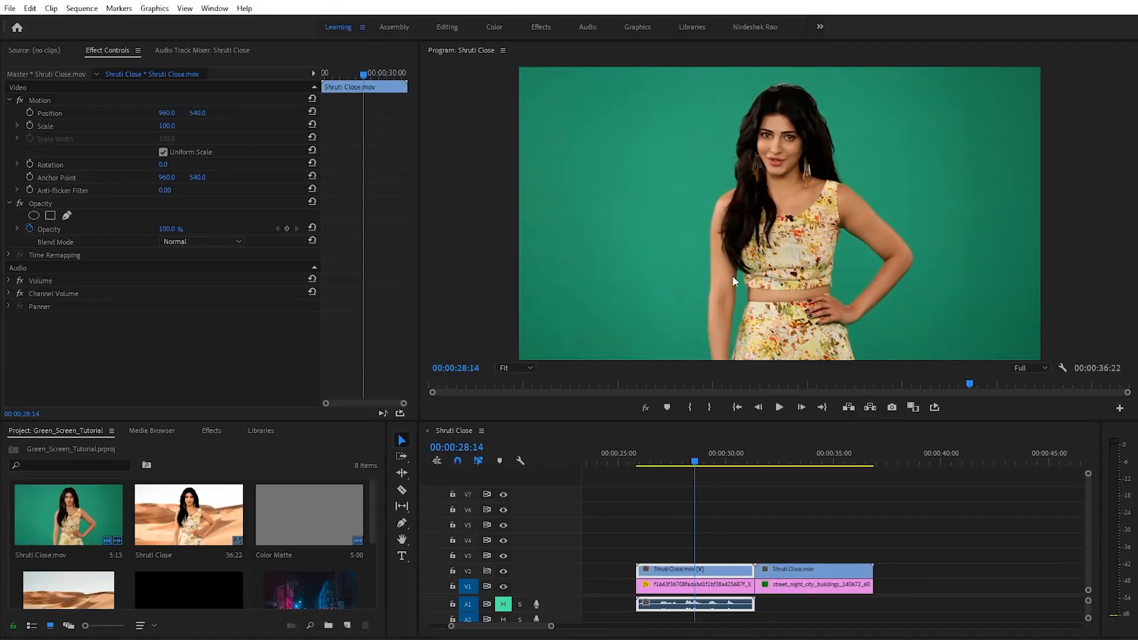
# - Park the playhead at 00:00:28:12 and toggle the V2 track's visibility to view the background image on V1
pyautogui.moveTo(700, 463)
pyautogui.mouseDown()
pyautogui.moveTo(670, 456)
pyautogui.moveTo(690, 460)
pyautogui.mouseUp()
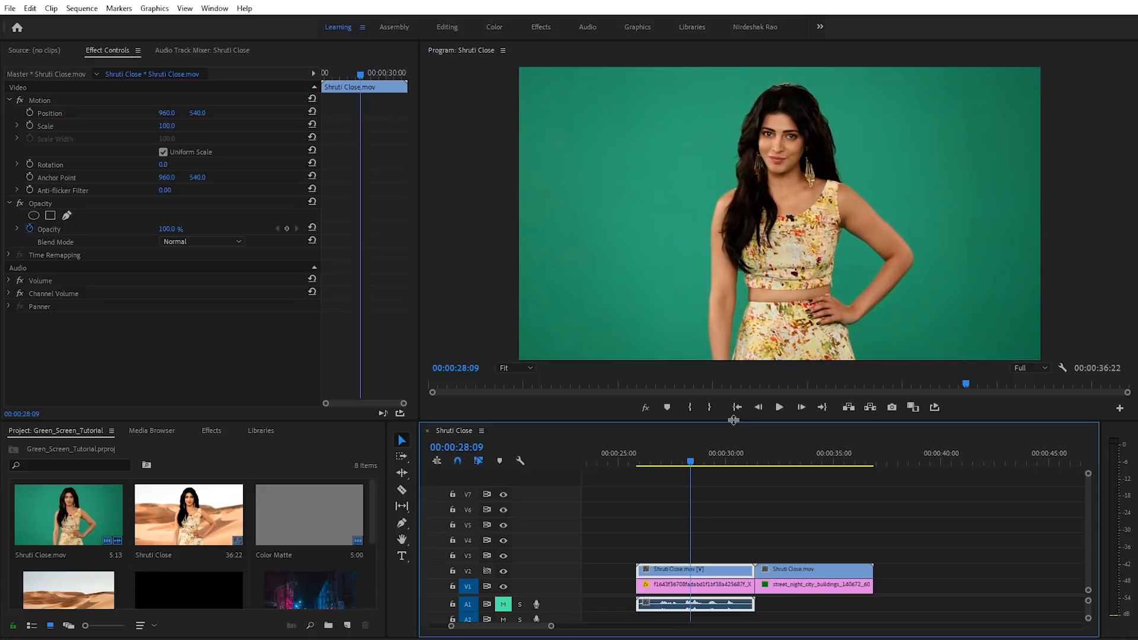
pyautogui.moveTo(692, 460)
pyautogui.mouseDown()
pyautogui.moveTo(656, 460)
pyautogui.moveTo(714, 466)
pyautogui.moveTo(692, 461)
pyautogui.mouseUp()
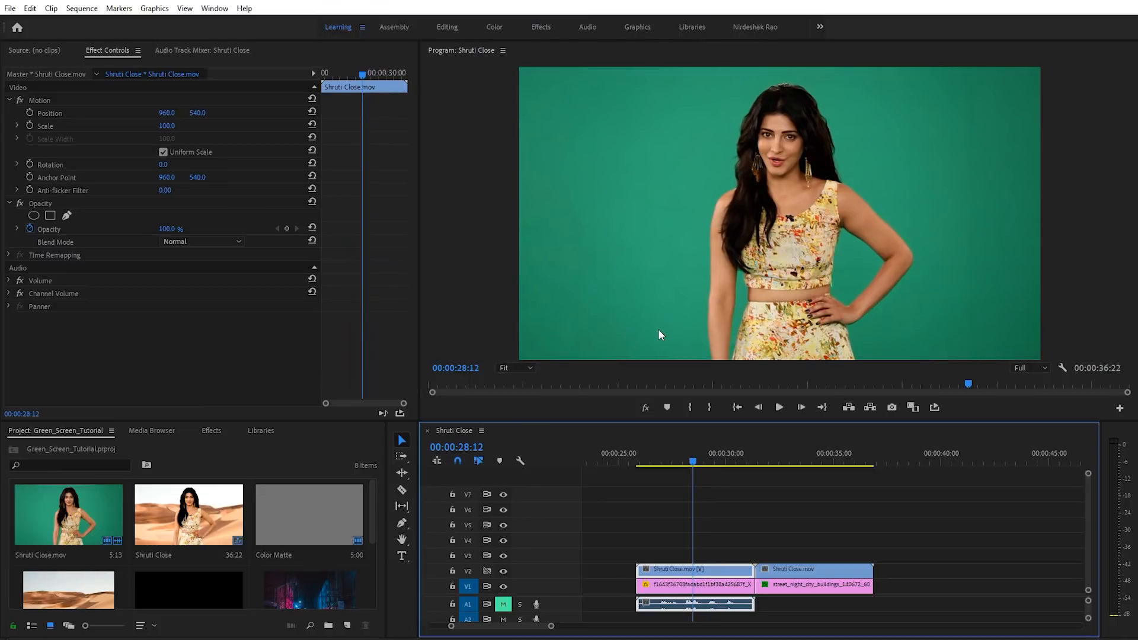
pyautogui.click(503, 571)
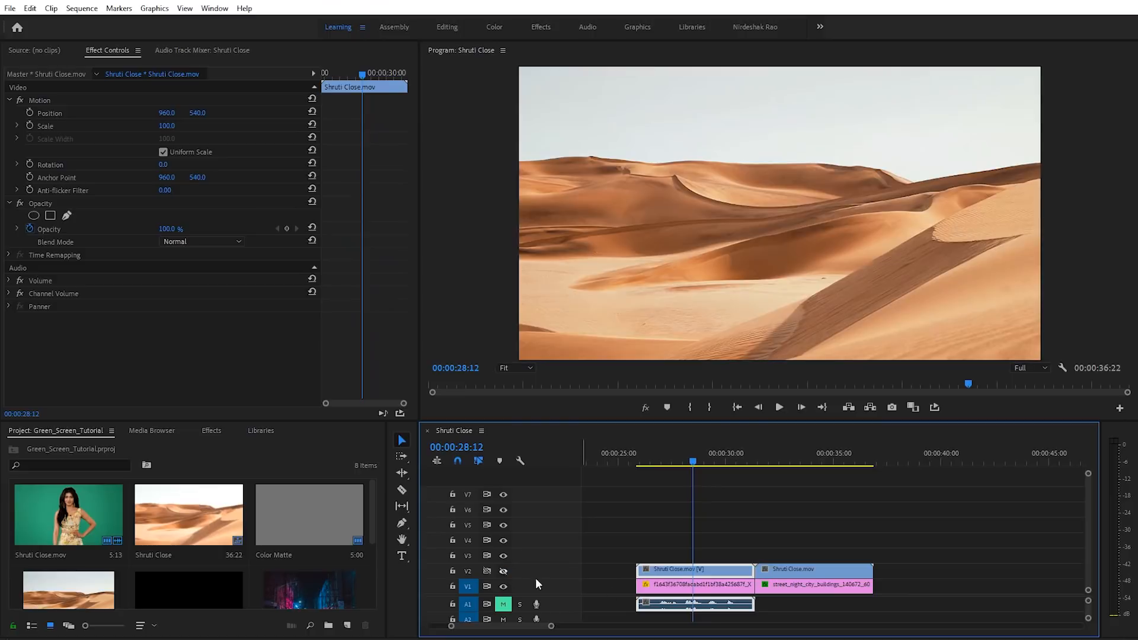
pyautogui.click(659, 586)
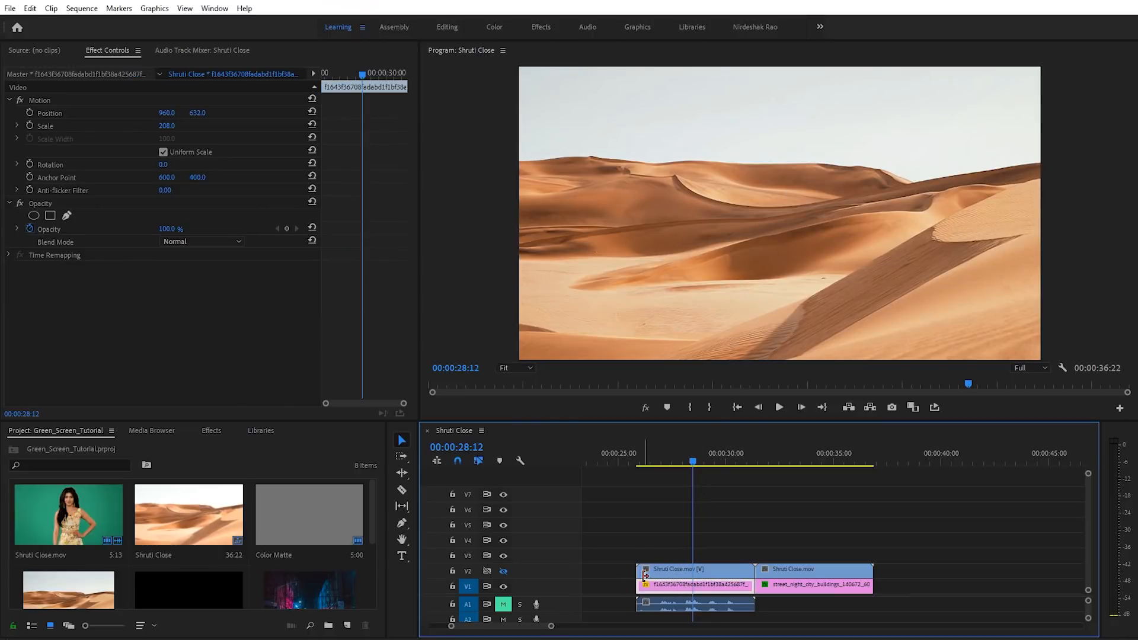
pyautogui.click(503, 571)
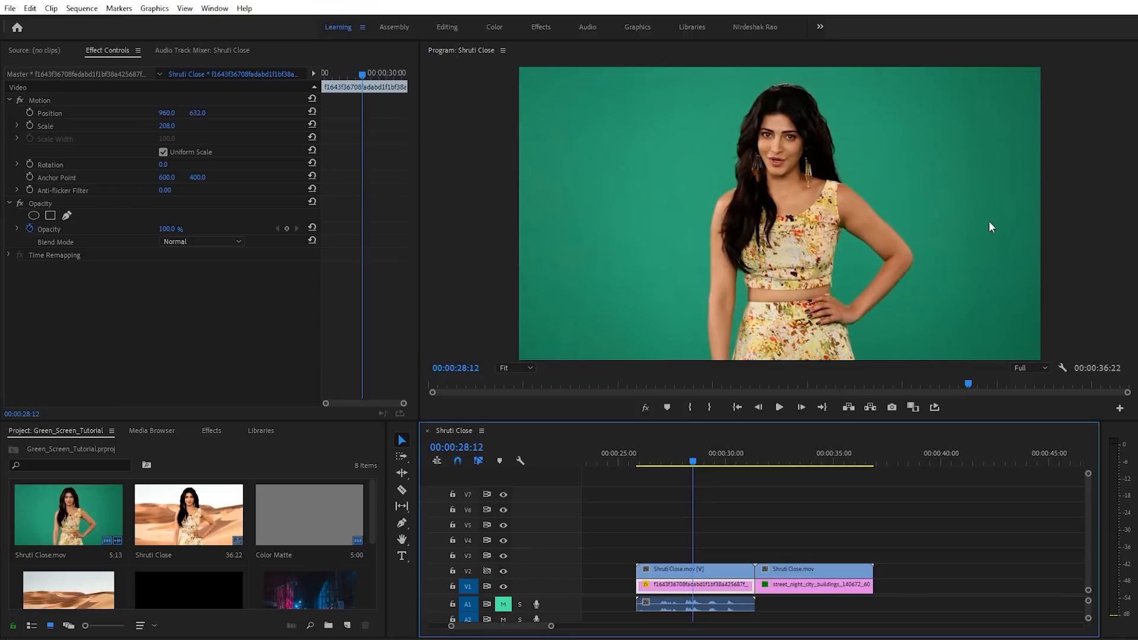
pyautogui.click(505, 571)
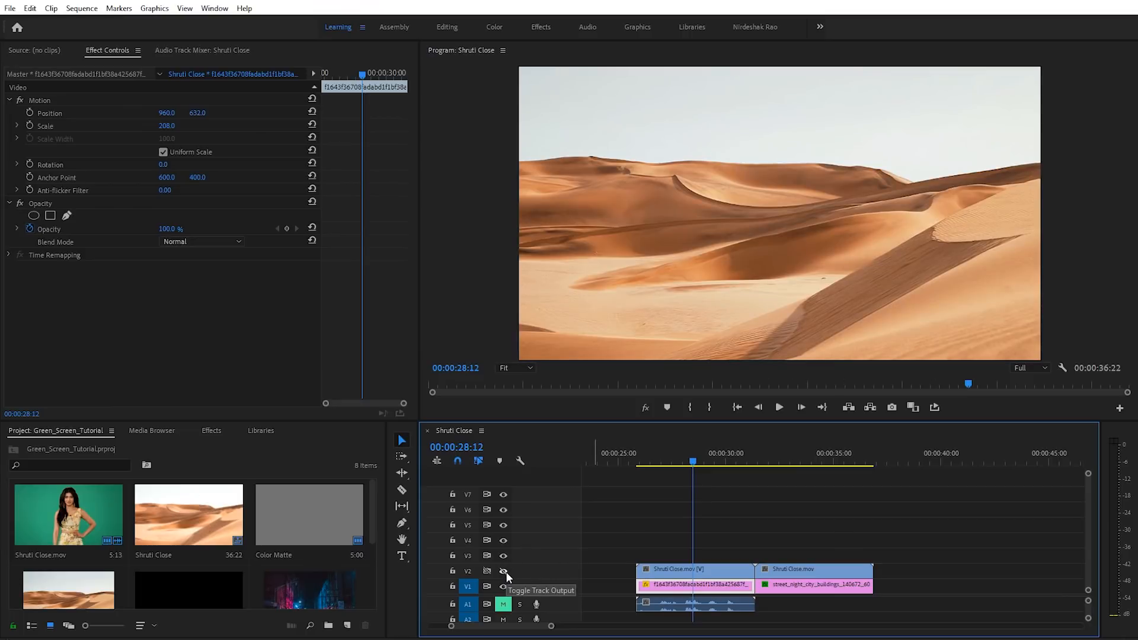
pyautogui.click(505, 571)
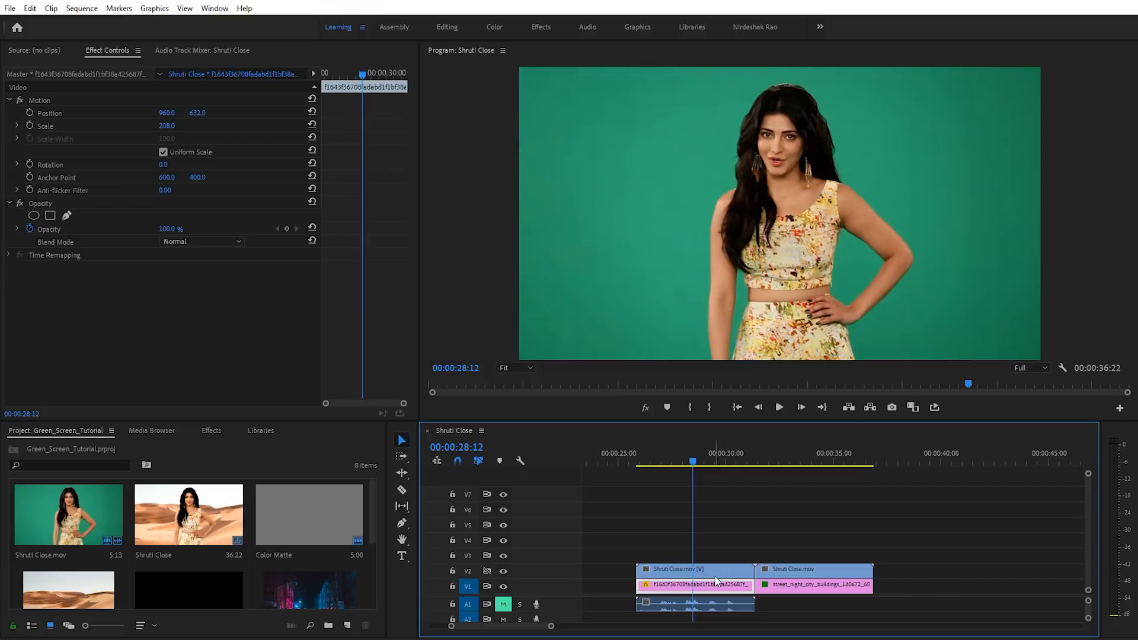
# - Apply the Color Key video effect from the Keying group to the first green-screen clip on V2
pyautogui.click(670, 567)
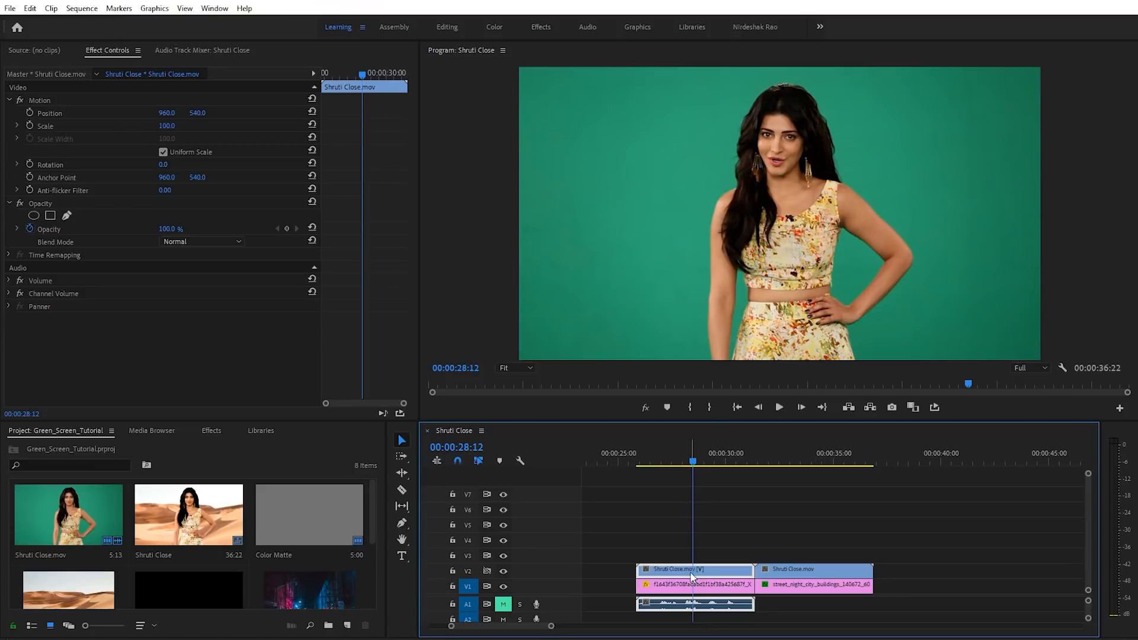
pyautogui.click(212, 430)
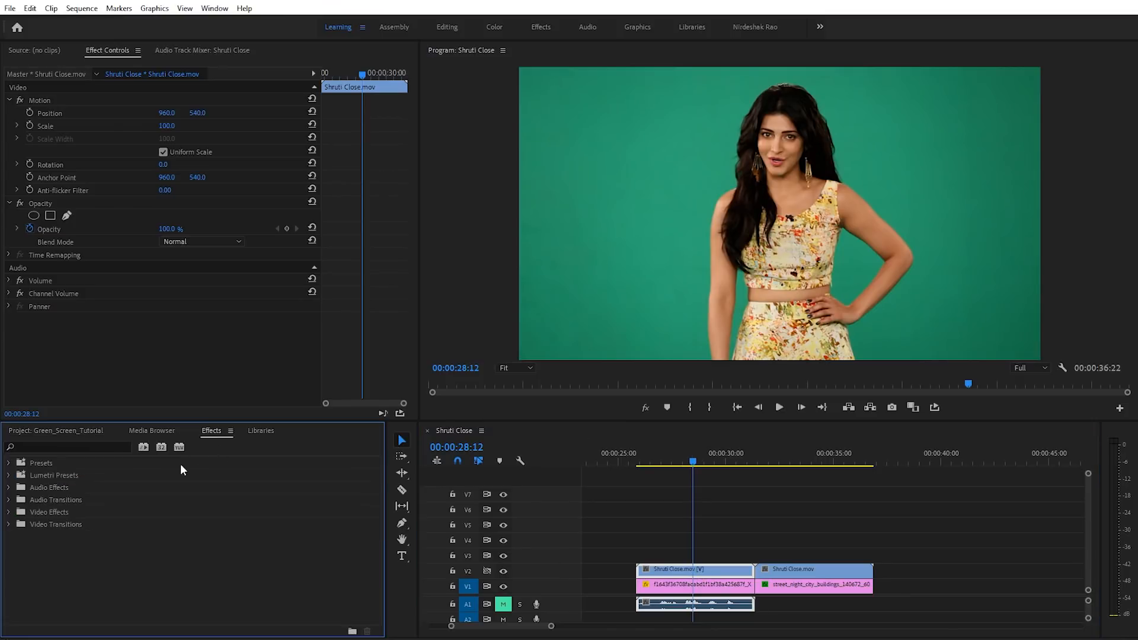
pyautogui.click(7, 514)
pyautogui.scroll(-2, 97, 562)
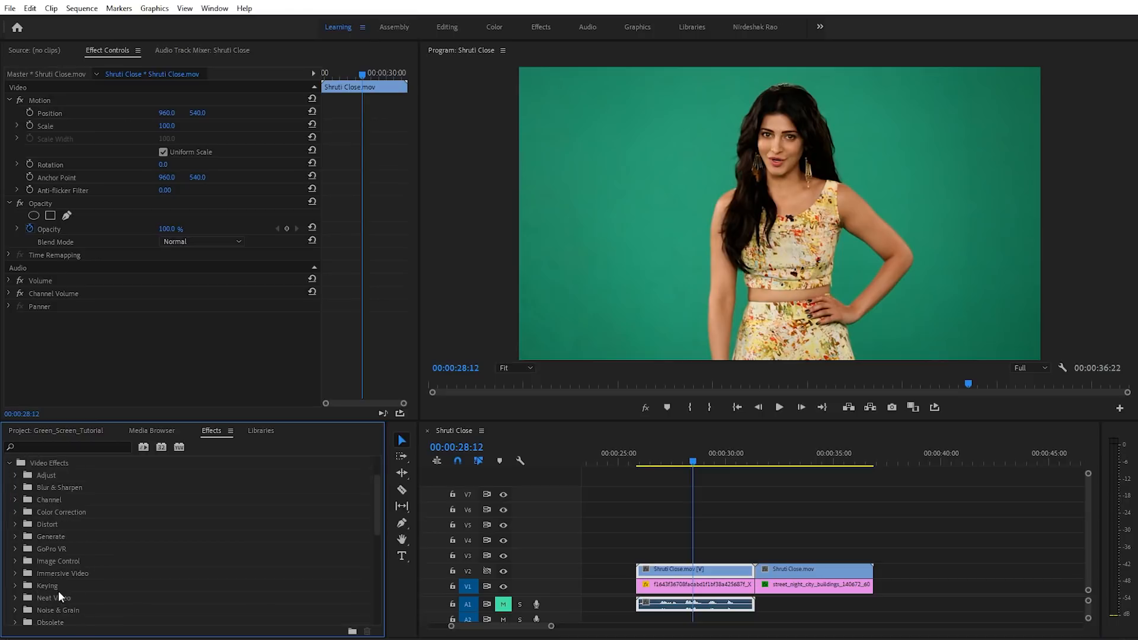
pyautogui.click(16, 585)
pyautogui.scroll(-2, 49, 551)
pyautogui.scroll(-1, 112, 605)
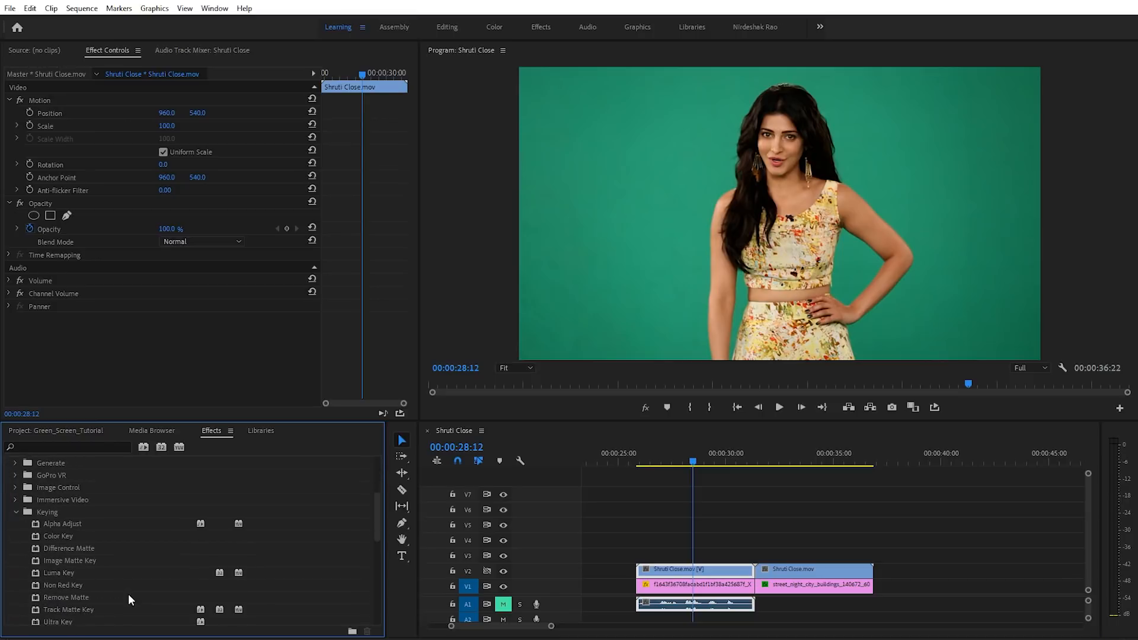
pyautogui.moveTo(62, 536); pyautogui.dragTo(669, 573)
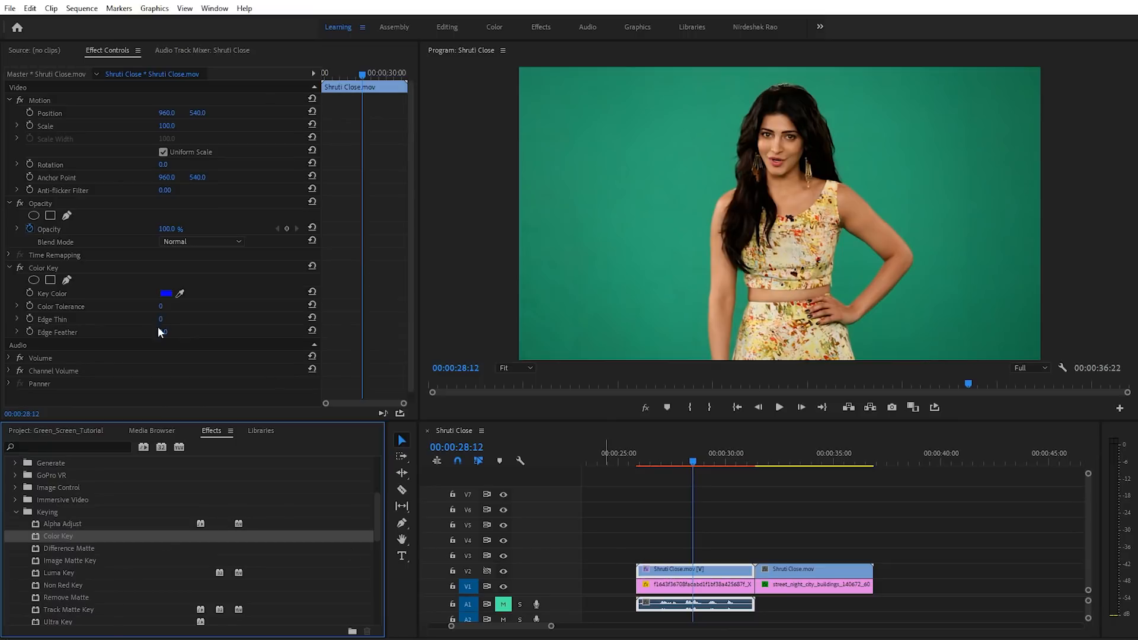
# - Sample the green backdrop beside the subject as Key Color and set Color Tolerance to 77
pyautogui.click(181, 292)
pyautogui.click(702, 153)
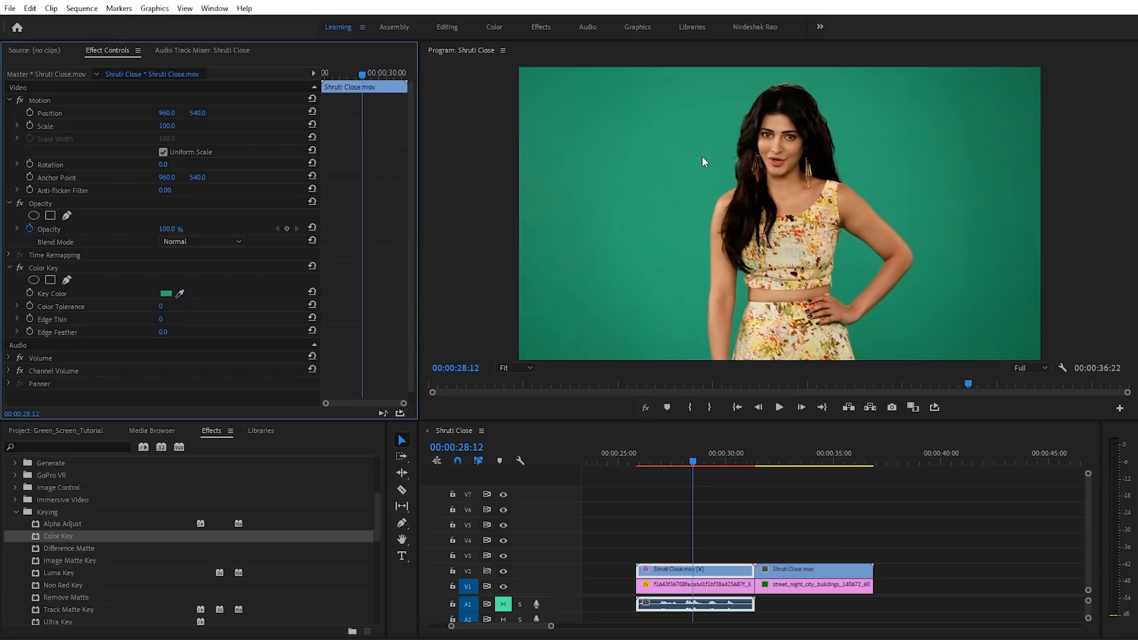
pyautogui.moveTo(161, 310); pyautogui.dragTo(175, 306)
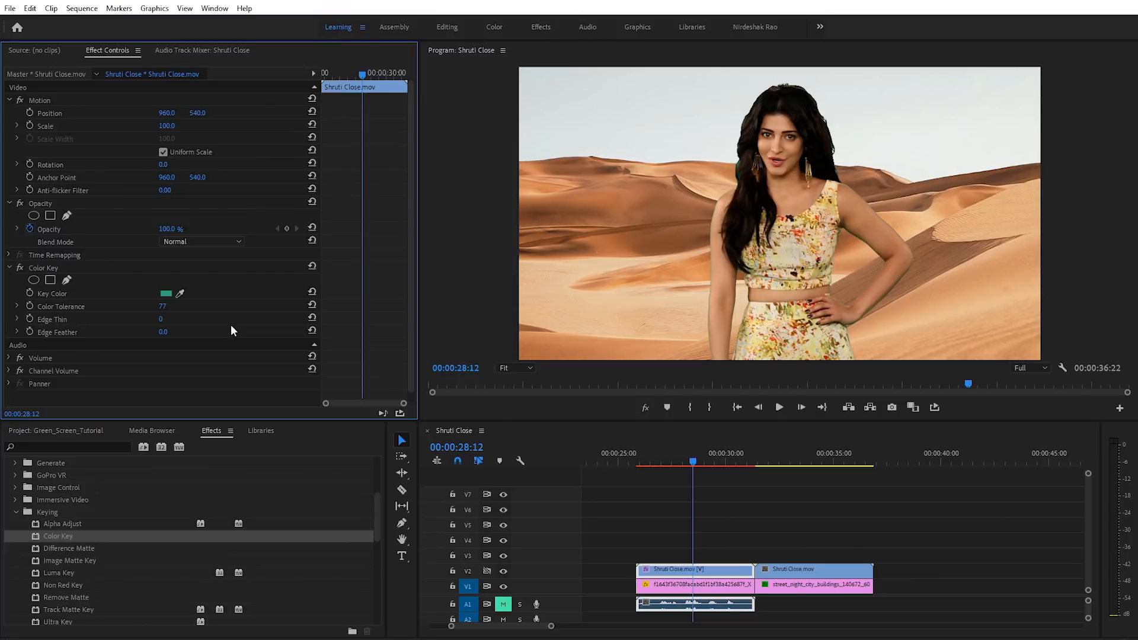
# - Remove the Color Key effect from the green-screen clip
pyautogui.click(51, 268)
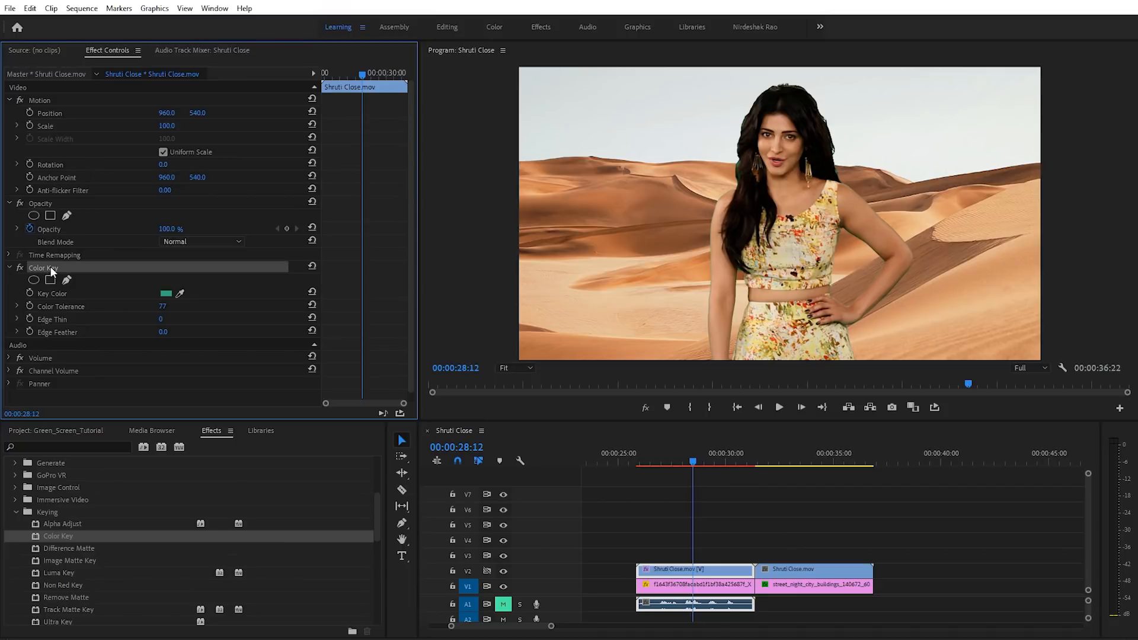
pyautogui.press('Delete')
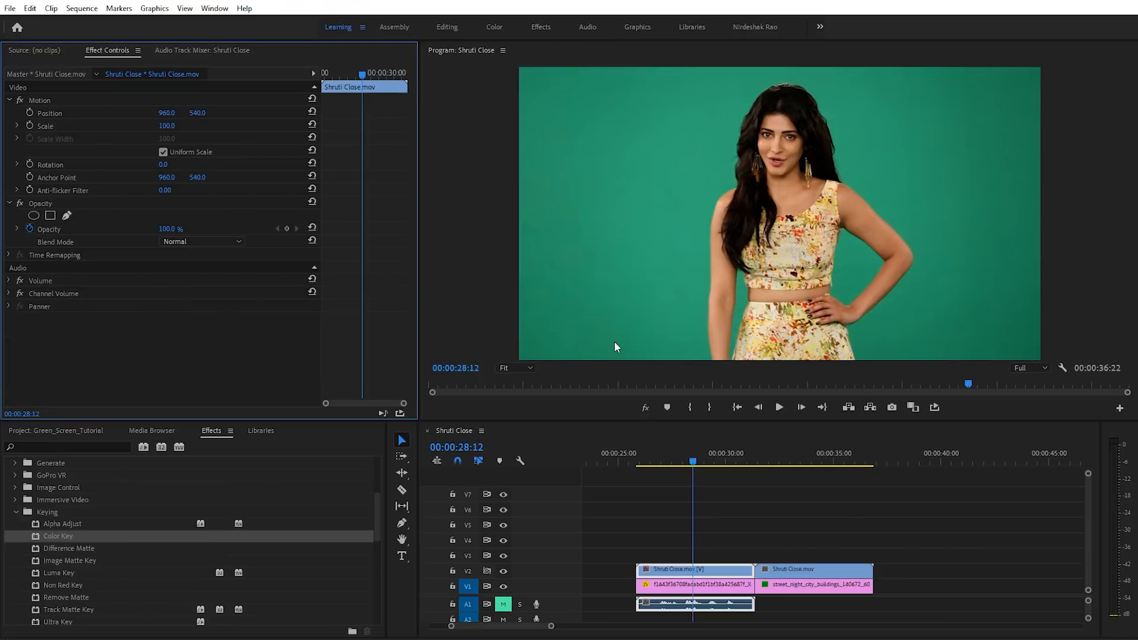
# - Switch to the web browser and view the creator's Twitter, Instagram, Facebook and YouTube pages
pyautogui.hotkey('alt', 'Tab')
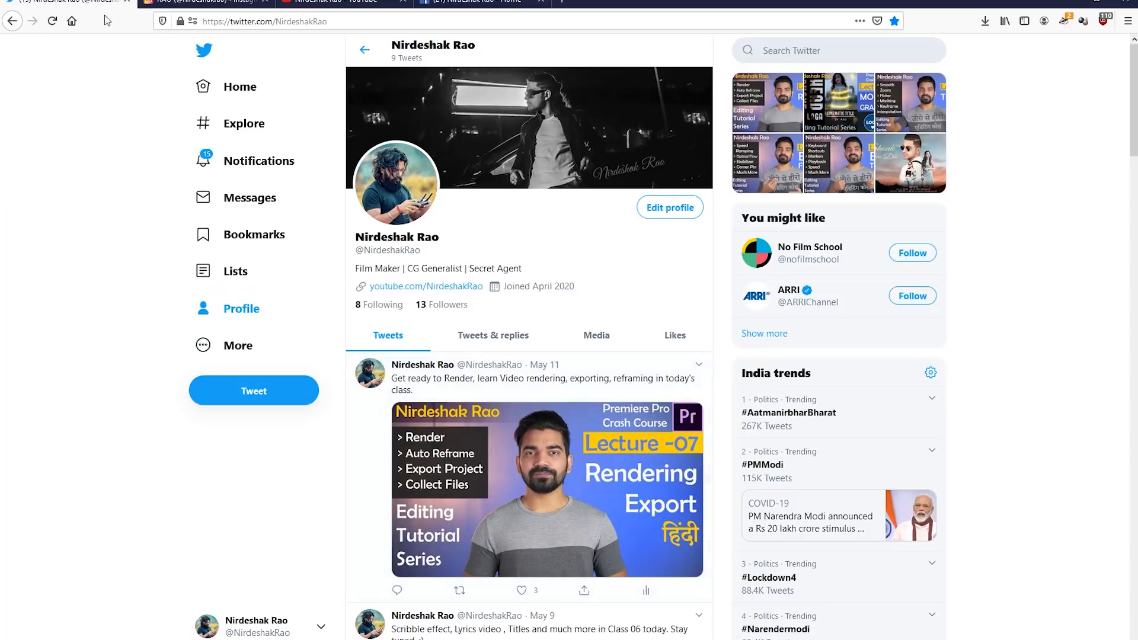
pyautogui.click(225, 3)
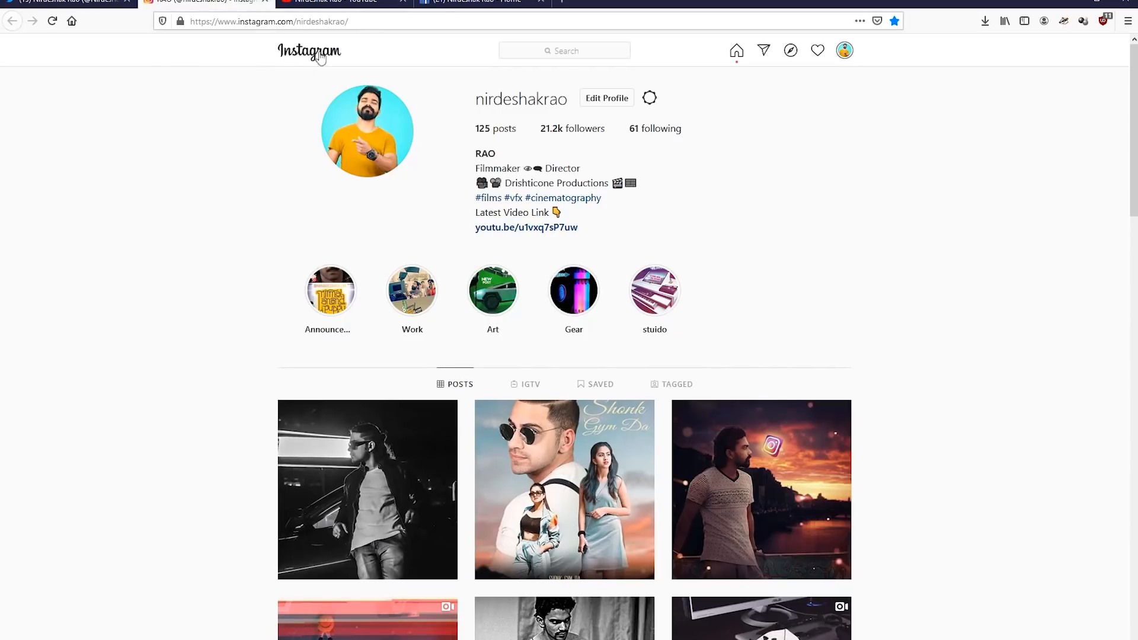
pyautogui.click(343, 3)
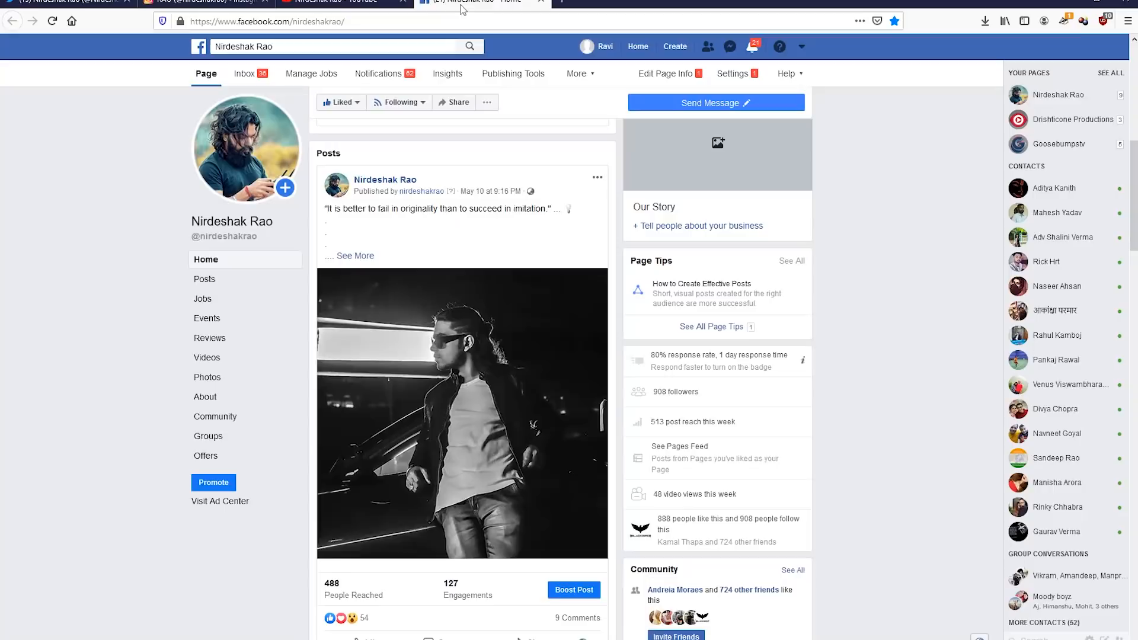
pyautogui.click(450, 3)
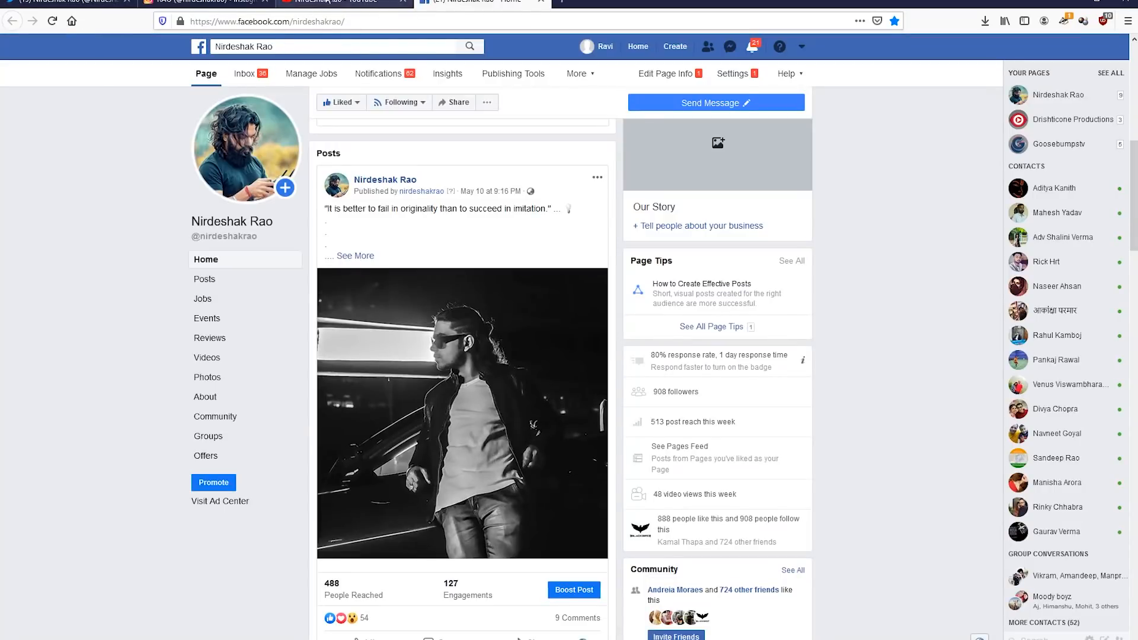
pyautogui.hotkey('ctrl', 'shift', 'Tab')
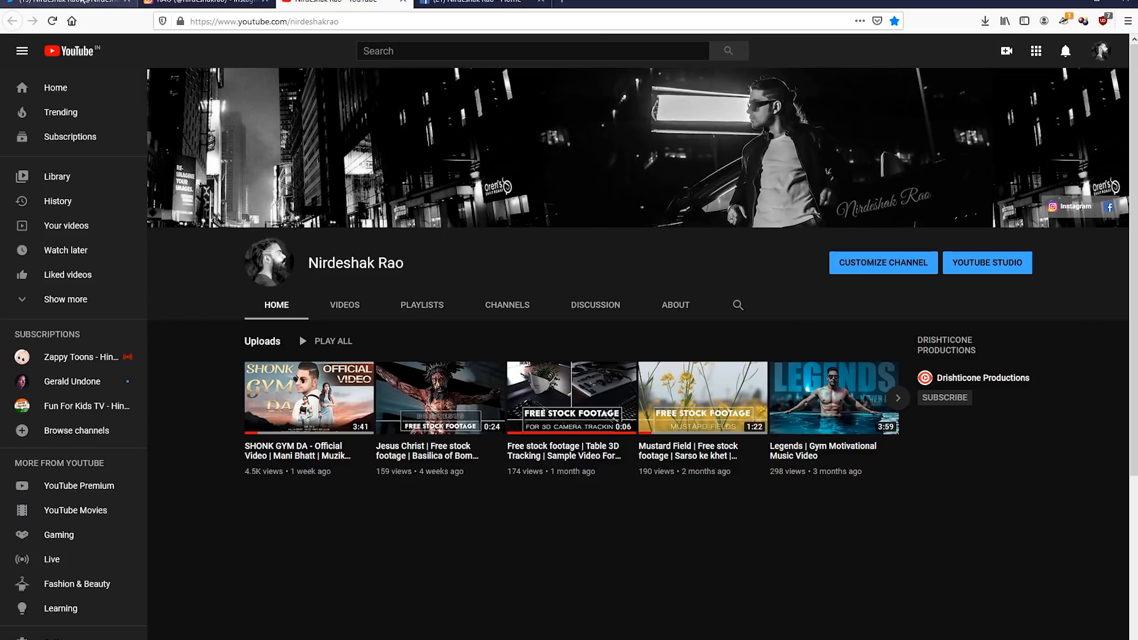
pyautogui.click(83, 4)
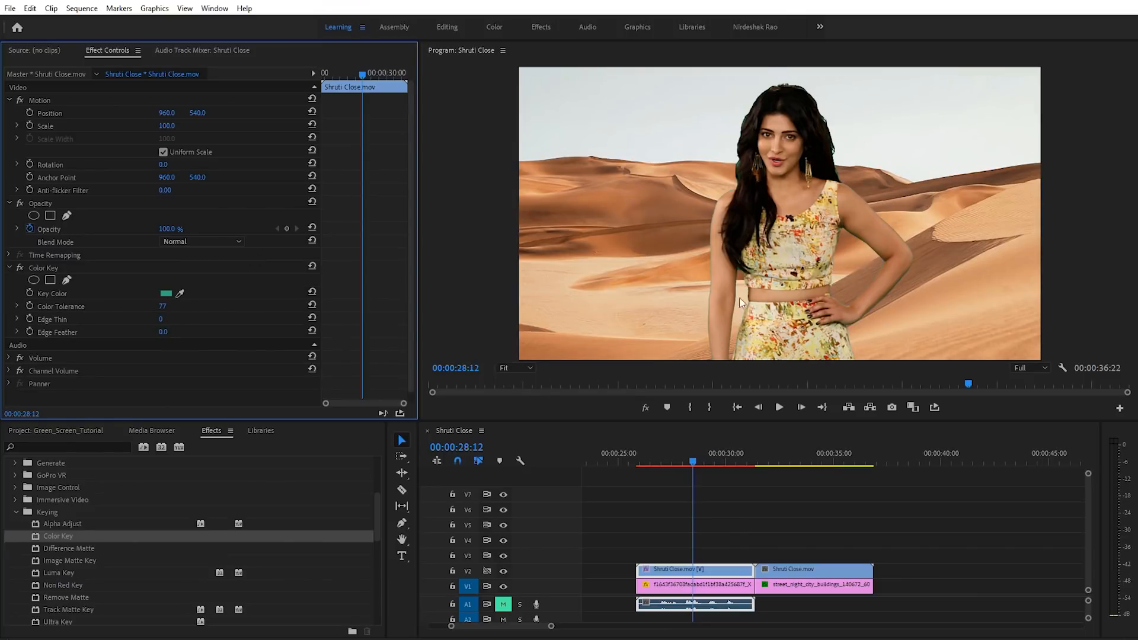
# - Inspect the keyed subject's edges around the arms, waist and hair at 100% and 200% preview magnification
pyautogui.click(524, 369)
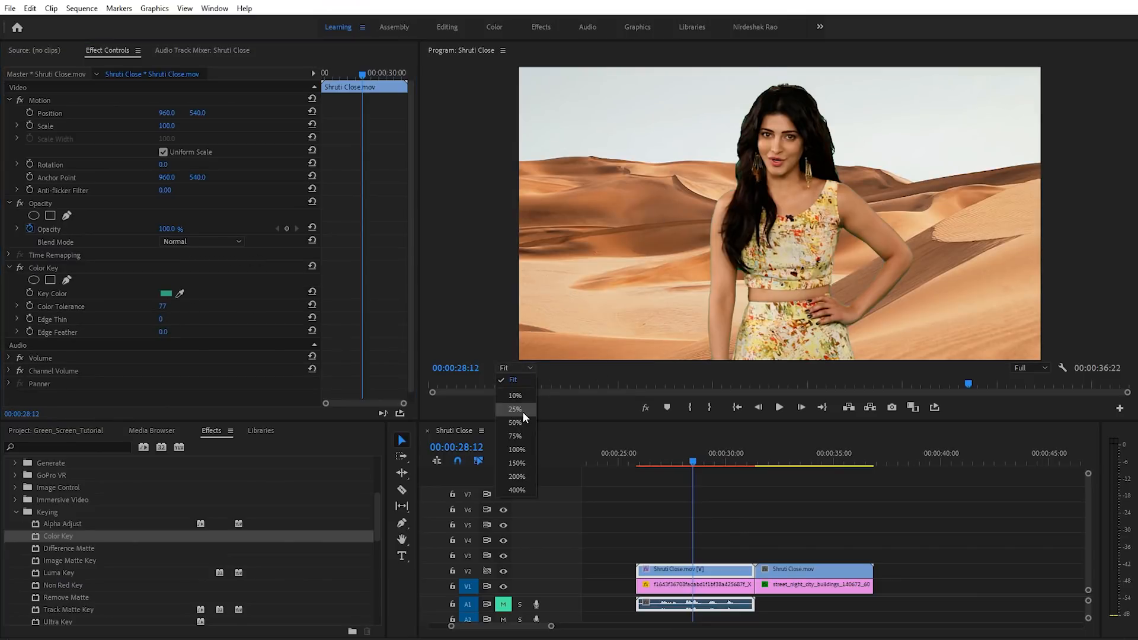
pyautogui.click(517, 449)
pyautogui.scroll(-2, 1132, 261)
pyautogui.scroll(-2, 1132, 261)
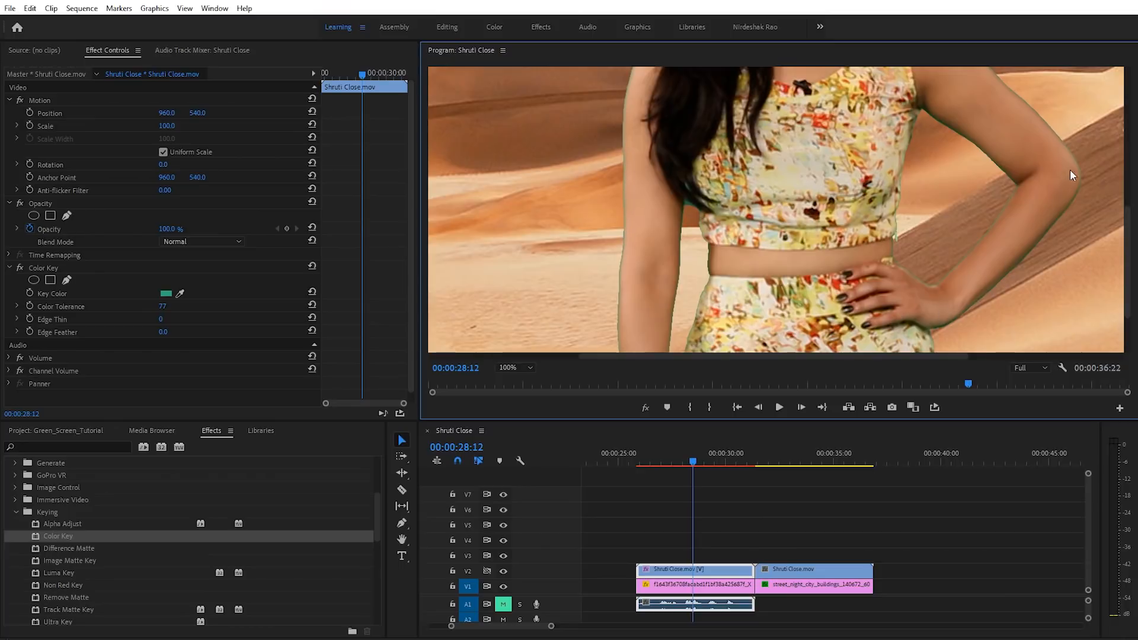
pyautogui.scroll(4, 1055, 177)
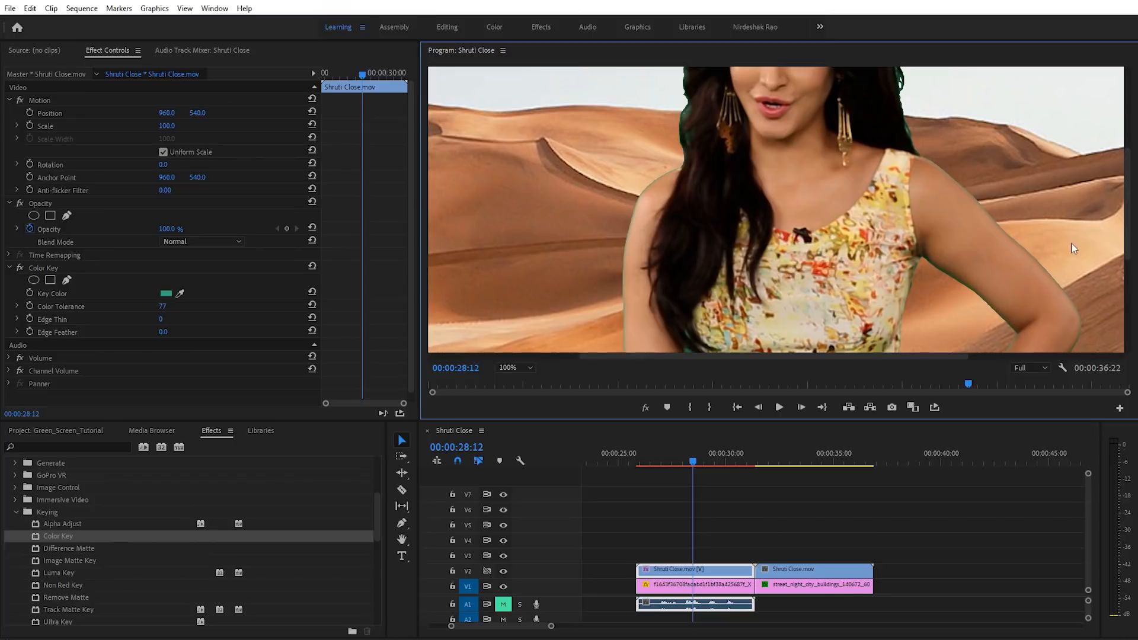
pyautogui.scroll(3, 1044, 243)
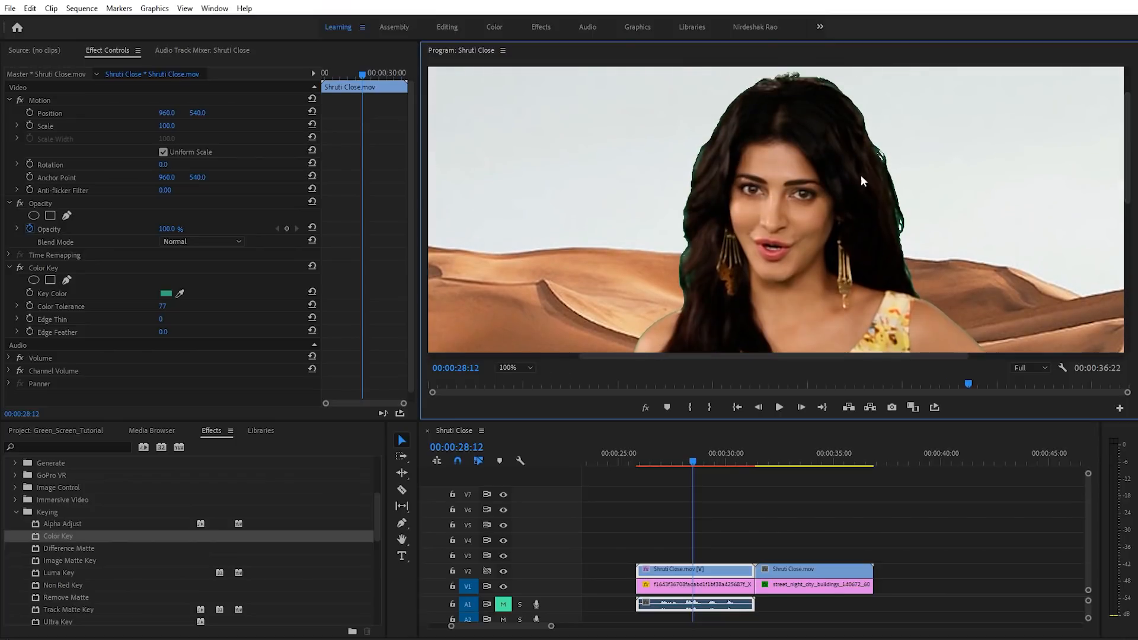
pyautogui.click(516, 369)
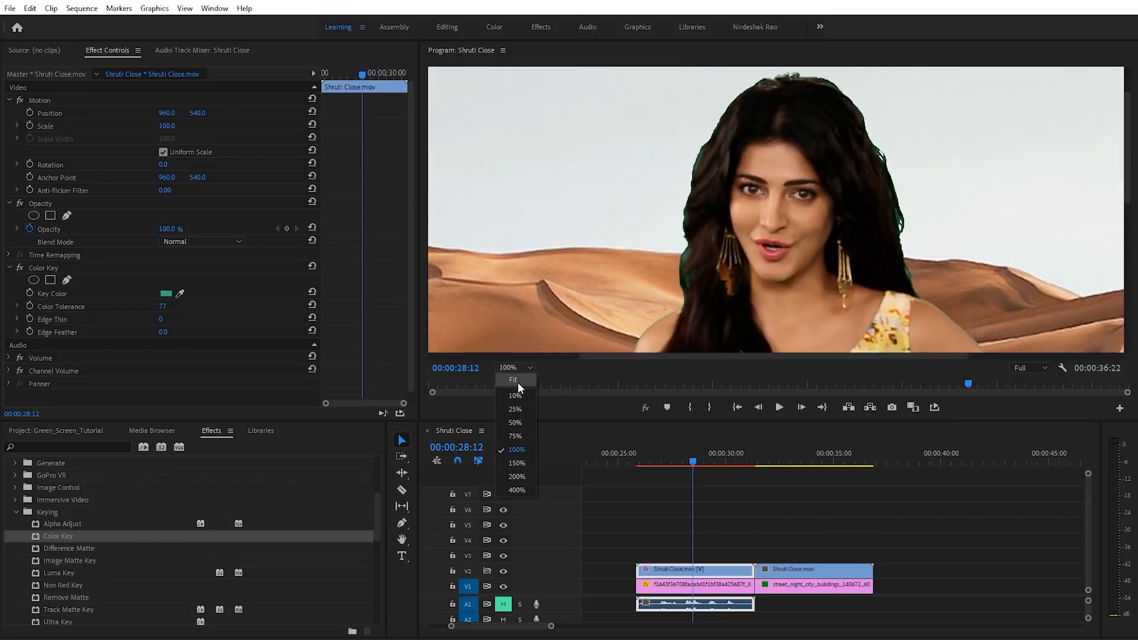
pyautogui.click(514, 477)
pyautogui.scroll(-2, 1123, 257)
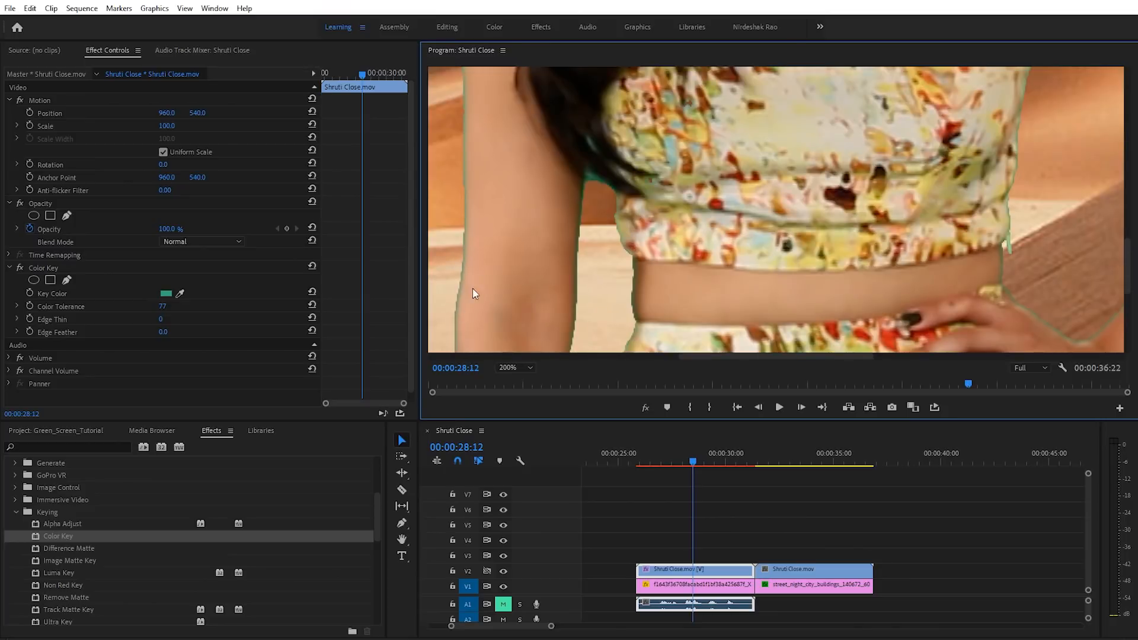
pyautogui.scroll(1, 1128, 256)
pyautogui.scroll(4, 1128, 256)
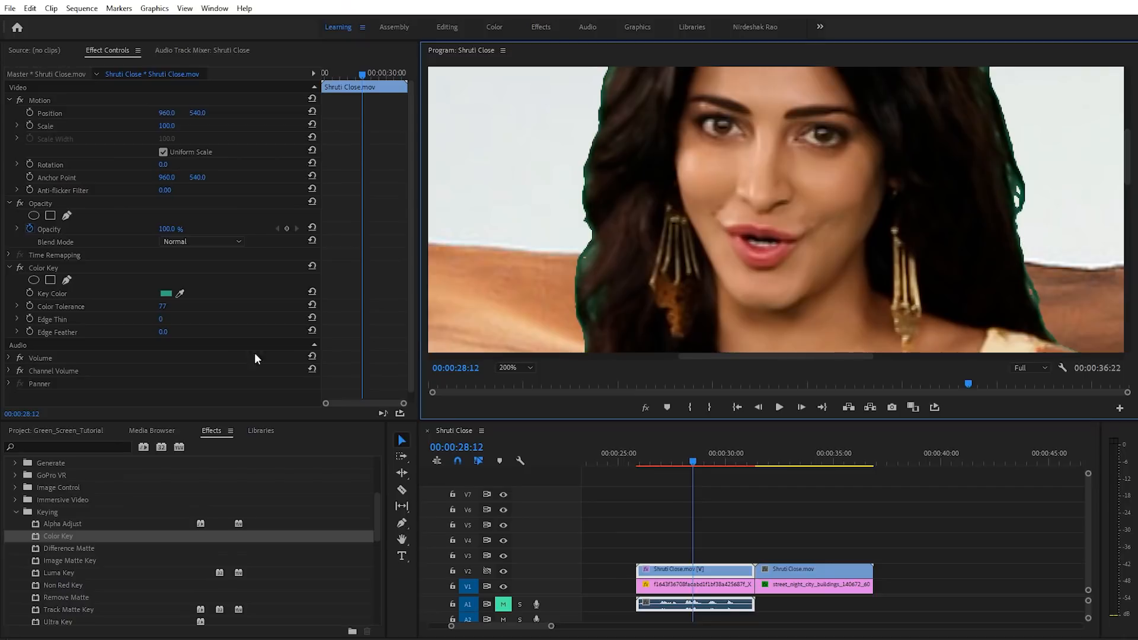
# - Set the Color Key's Edge Feather to 7.3 and inspect the hair and shoulder edges
pyautogui.moveTo(163, 332); pyautogui.dragTo(206, 332)
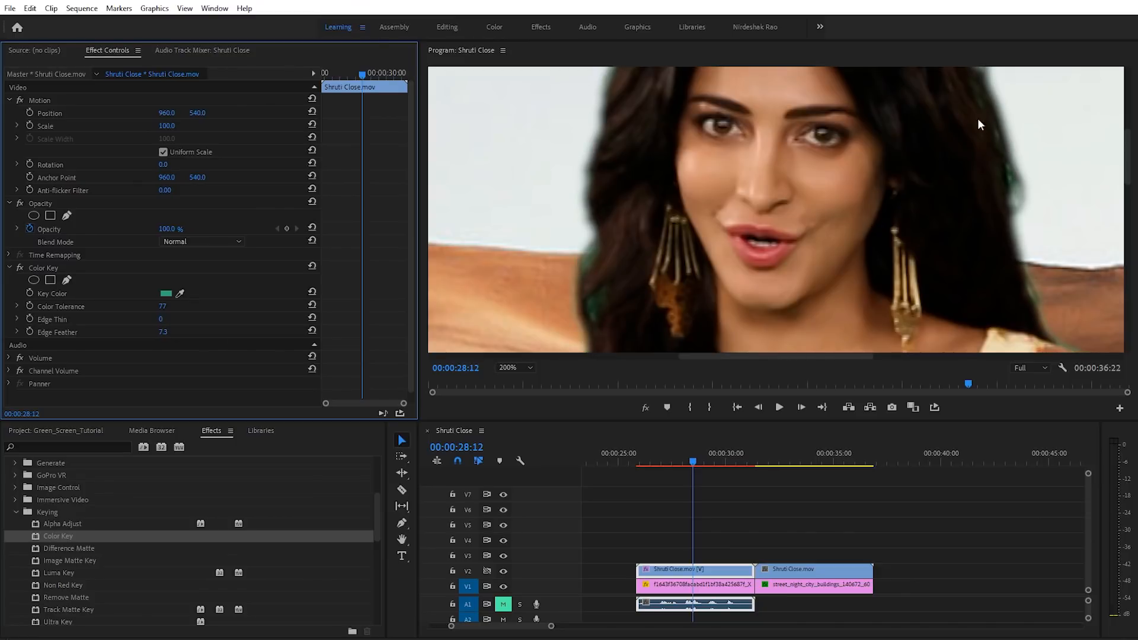
pyautogui.moveTo(1130, 178)
pyautogui.mouseDown()
pyautogui.moveTo(1130, 135)
pyautogui.moveTo(1130, 191)
pyautogui.mouseUp()
# - Delete the Color Key effect from the green-screen clip and set the program preview magnification back to Fit
pyautogui.click(52, 267)
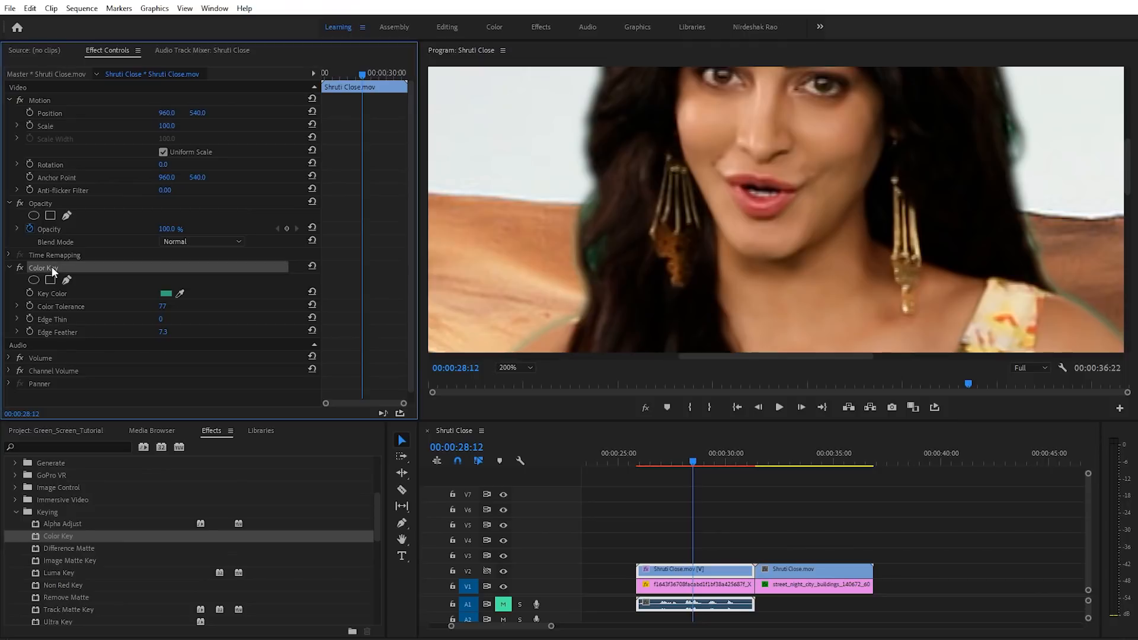
pyautogui.press('Delete')
pyautogui.click(504, 371)
pyautogui.click(514, 380)
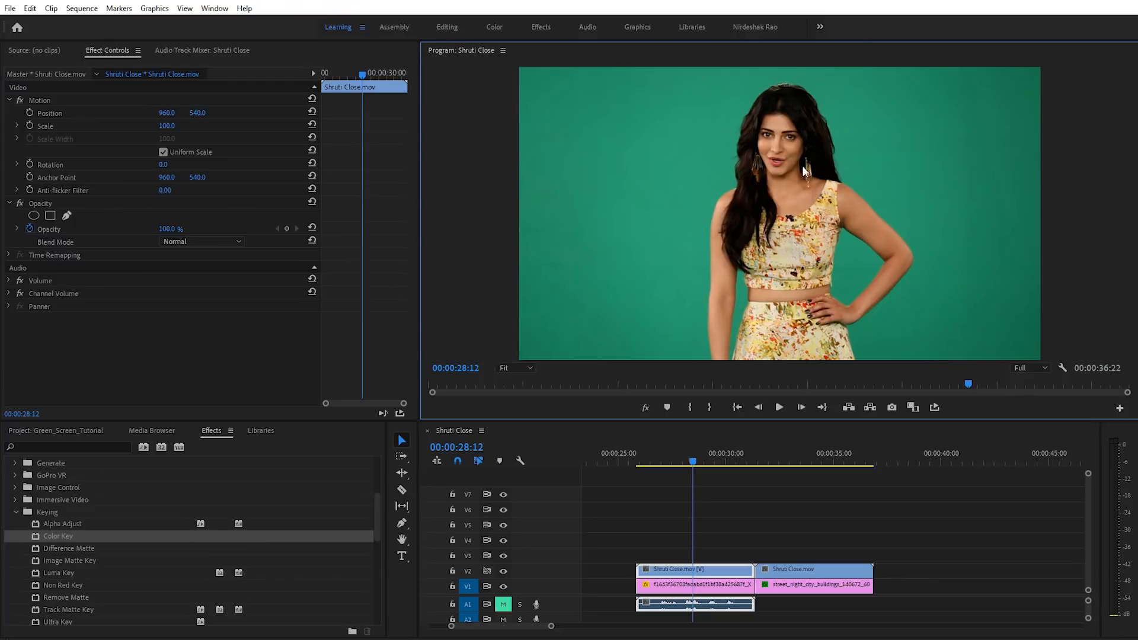
# - Locate the Ultra Key and Track Matte Key effects in the Keying group
pyautogui.scroll(-1, 42, 542)
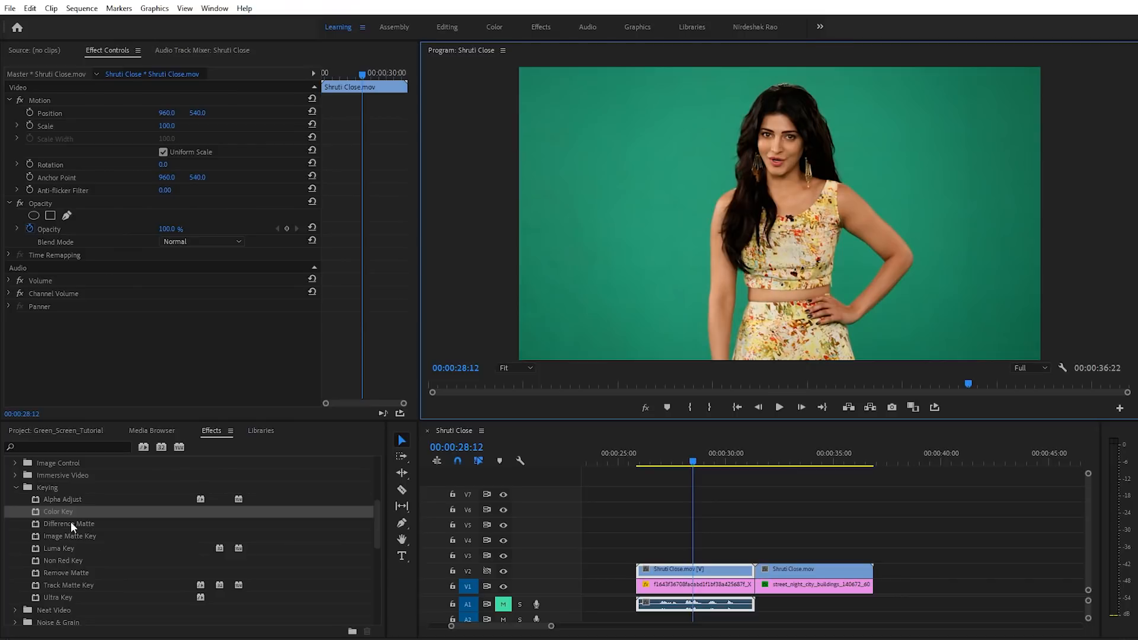
pyautogui.click(62, 599)
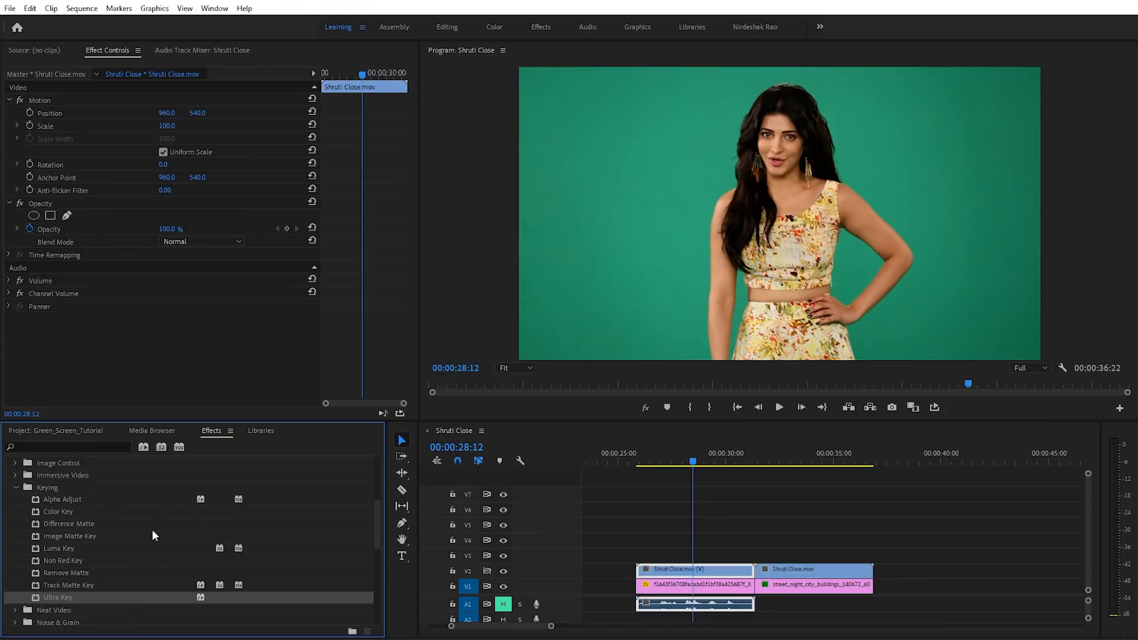
pyautogui.click(79, 585)
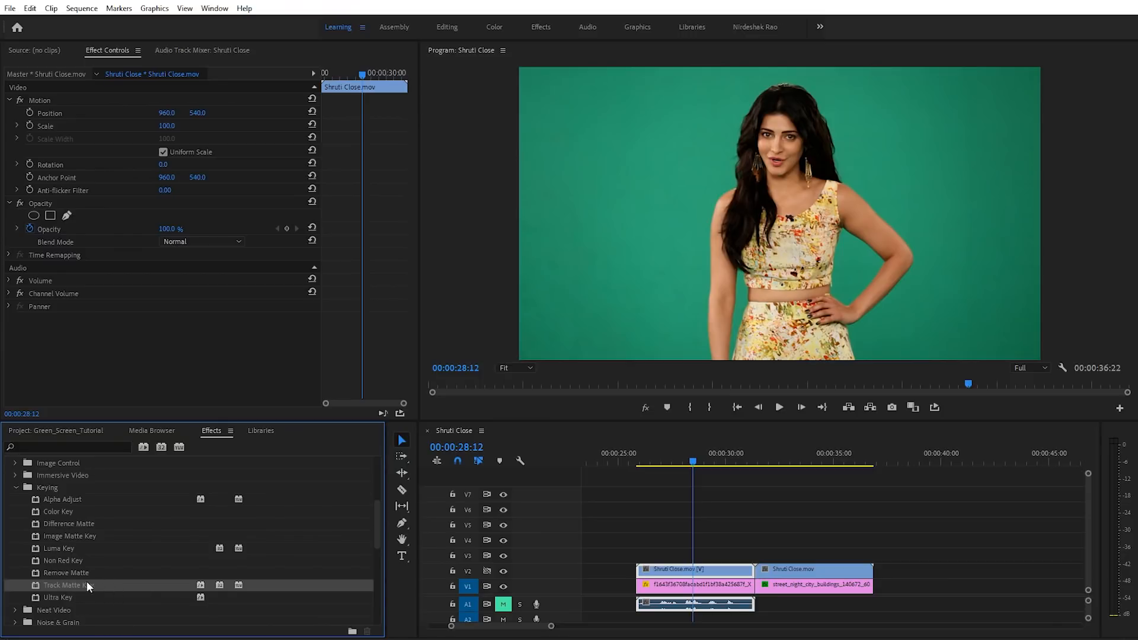
# - Apply the Track Matte Key to the desert clip on V1, check it with V2 hidden, and set Matte to Video 2
pyautogui.moveTo(81, 582); pyautogui.dragTo(694, 593)
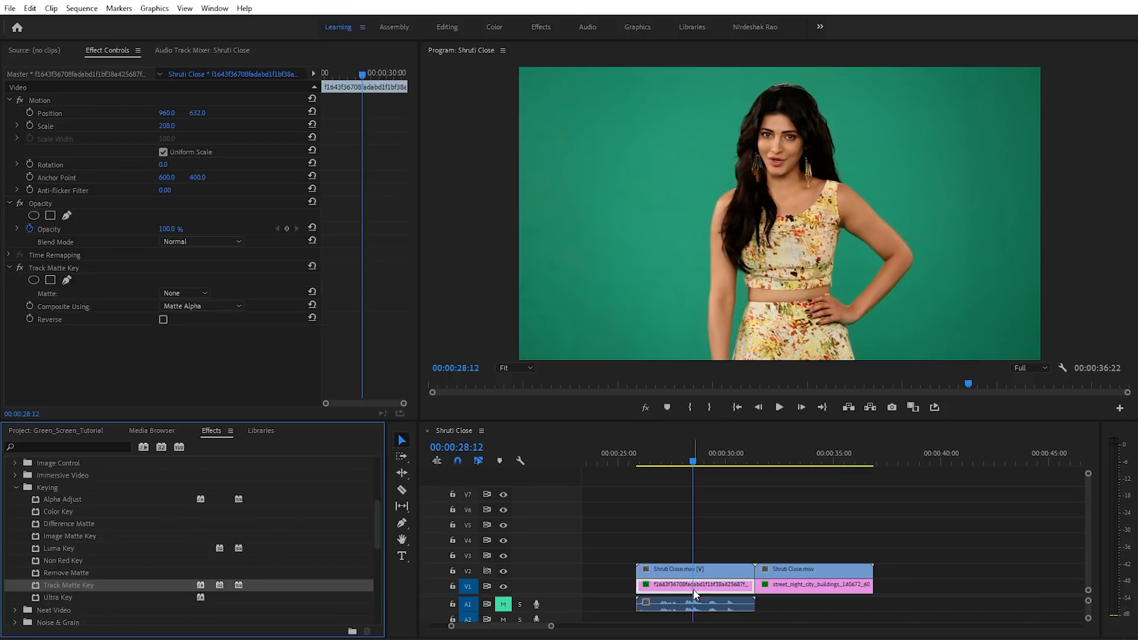
pyautogui.click(503, 571)
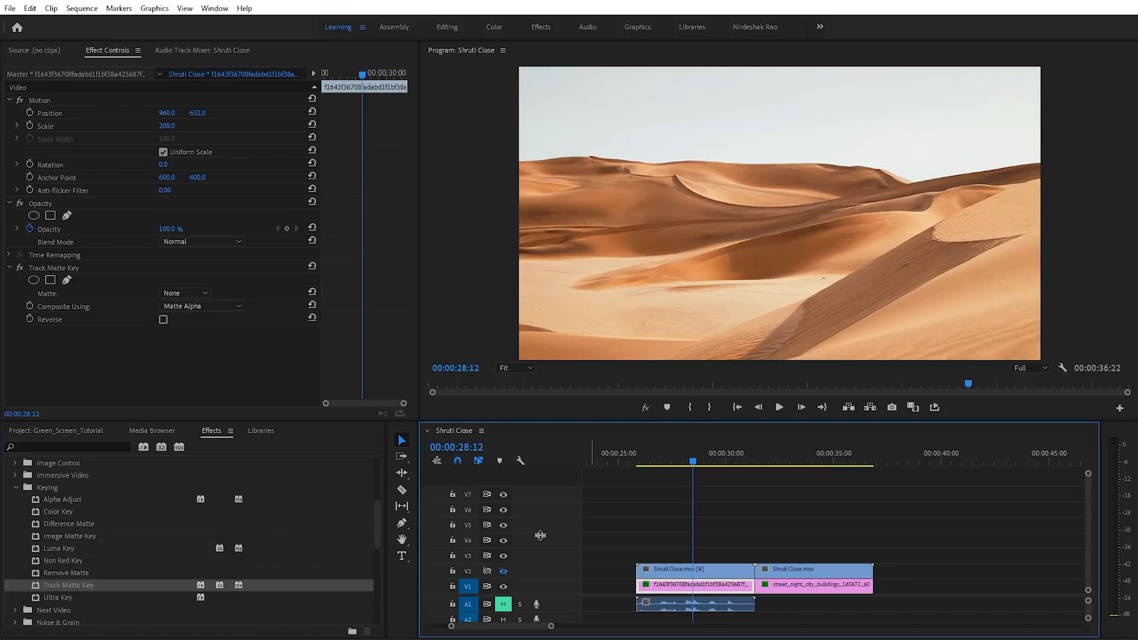
pyautogui.click(504, 571)
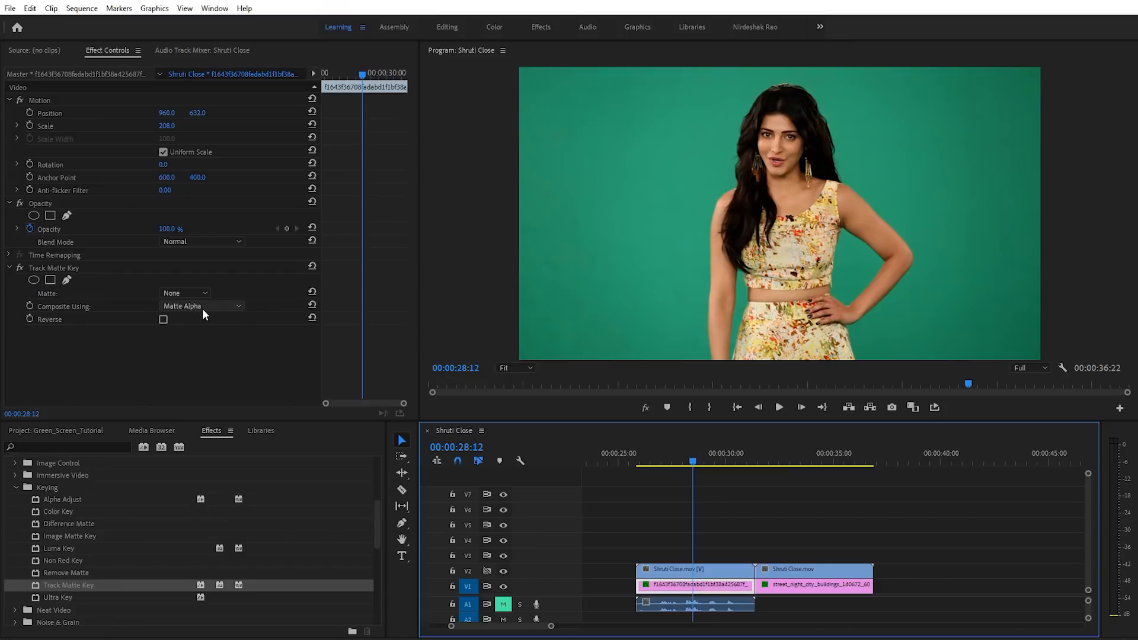
pyautogui.click(205, 293)
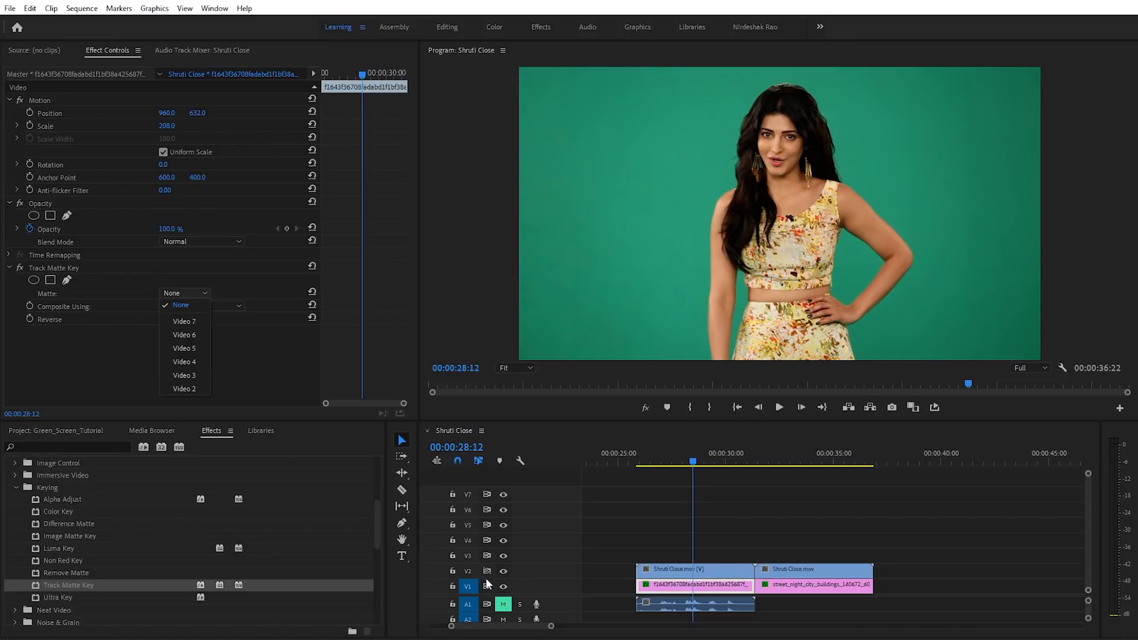
pyautogui.click(188, 388)
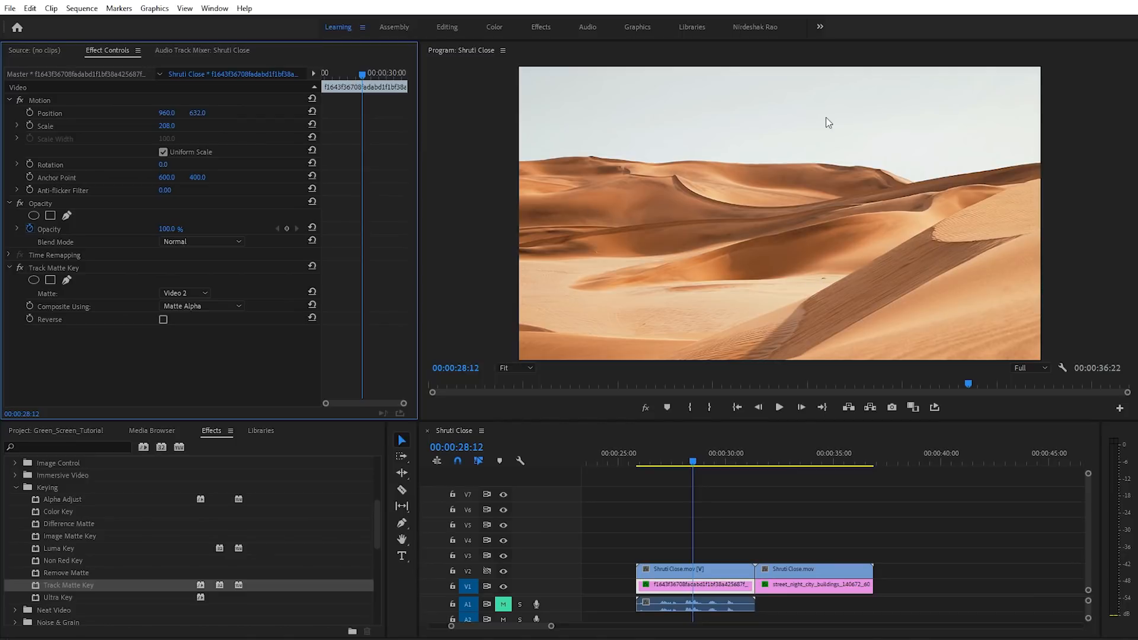
# - Compare Matte Luma with Matte Alpha compositing in the Track Matte Key, and delete the effect from the desert clip
pyautogui.click(219, 305)
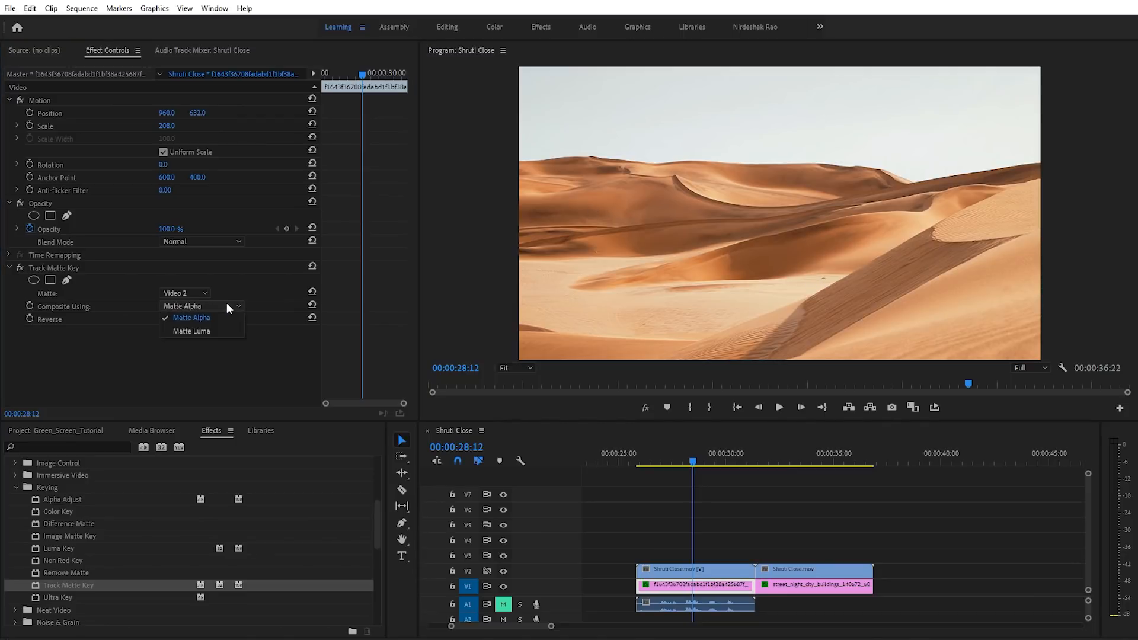
pyautogui.click(202, 331)
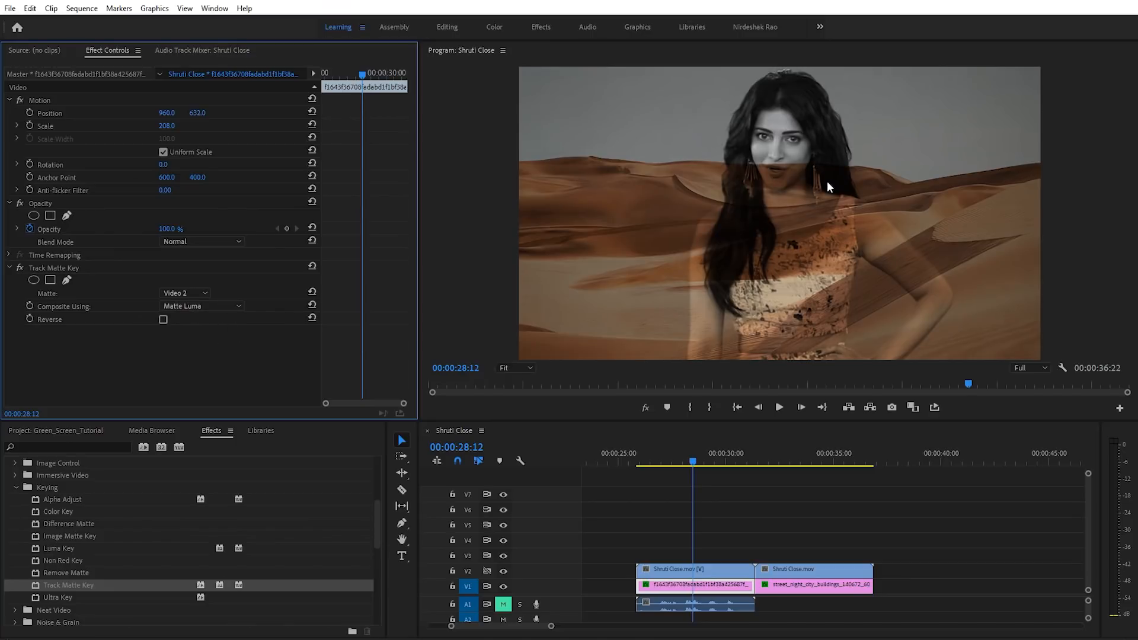
pyautogui.click(188, 305)
pyautogui.click(190, 300)
pyautogui.click(62, 270)
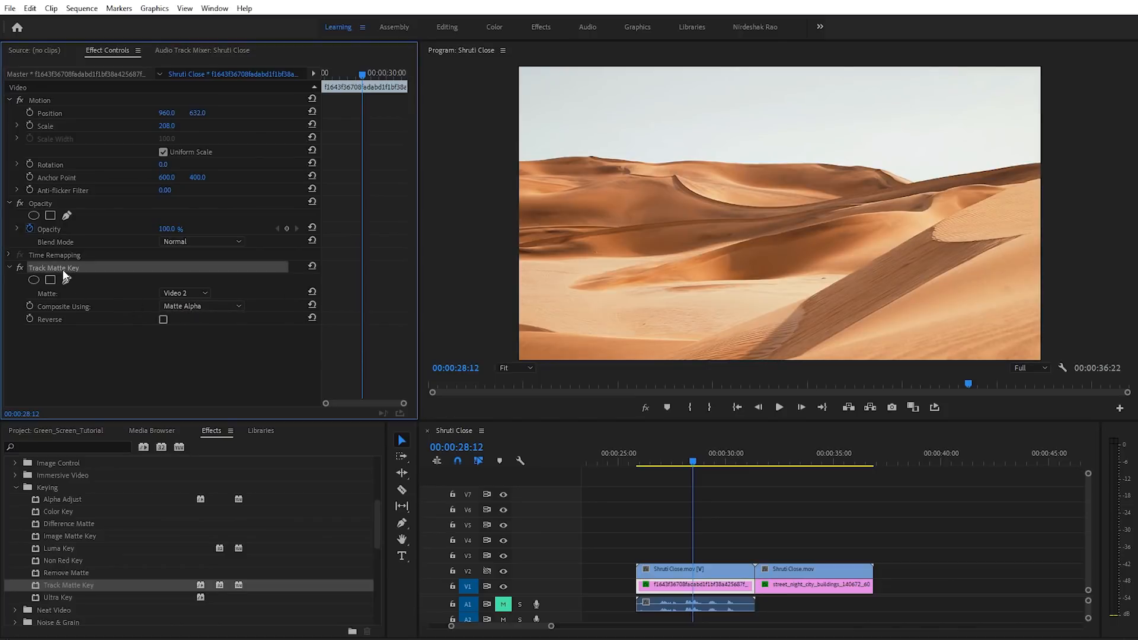
pyautogui.press('Delete')
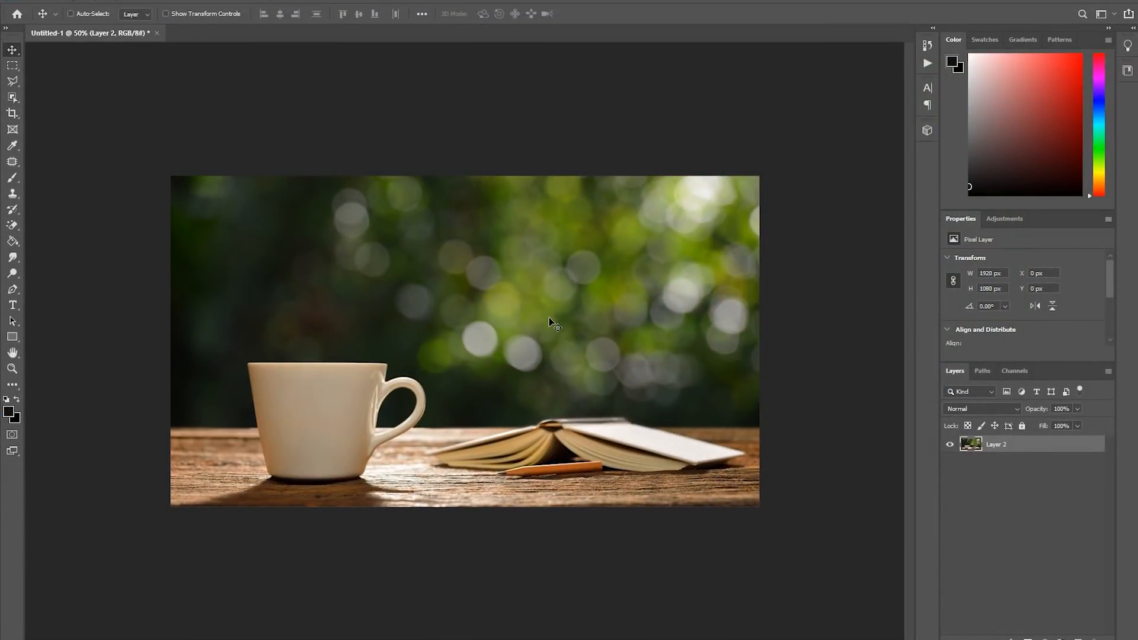
# - Switch to Photoshop, scale the cup-and-book photo layer down to 1472 × 828 px about its centre, and undo the scaling
pyautogui.hotkey('ctrl', 't')
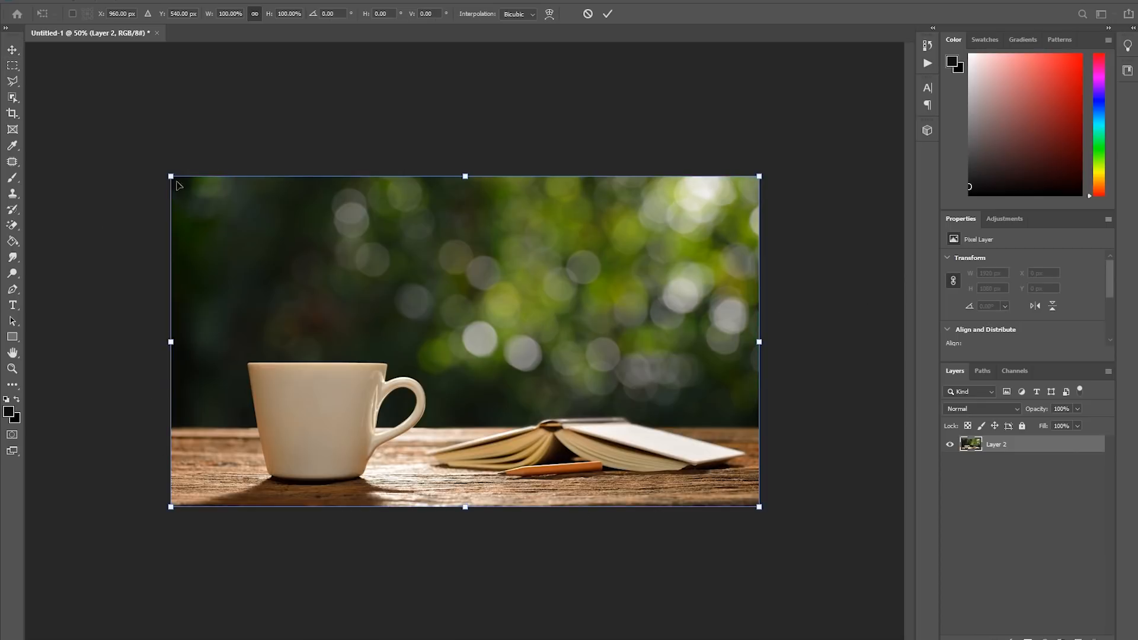
pyautogui.moveTo(760, 177); pyautogui.dragTo(697, 243)
pyautogui.press('Return')
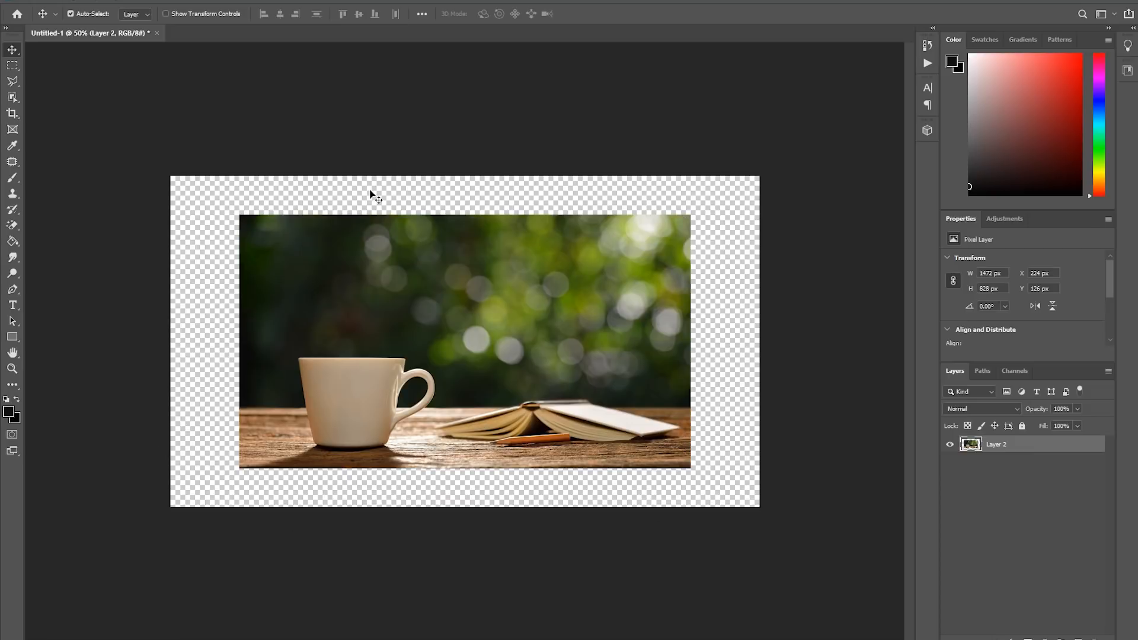
pyautogui.hotkey('ctrl', 'z')
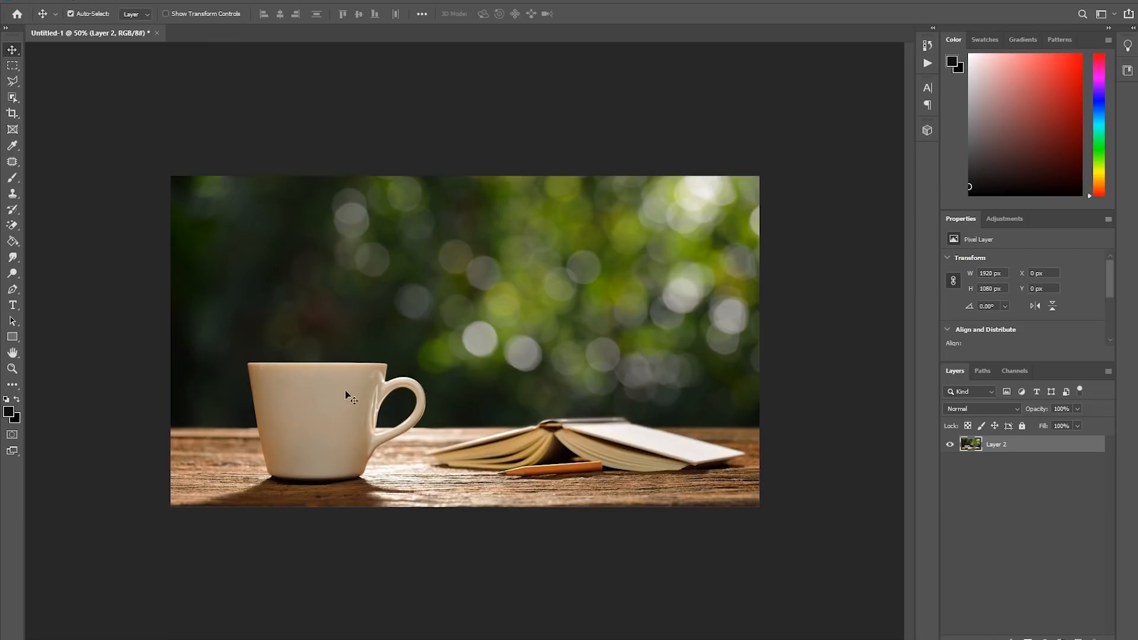
# - Select the white cup on Layer 2 with the Object Selection Tool
pyautogui.click(13, 97)
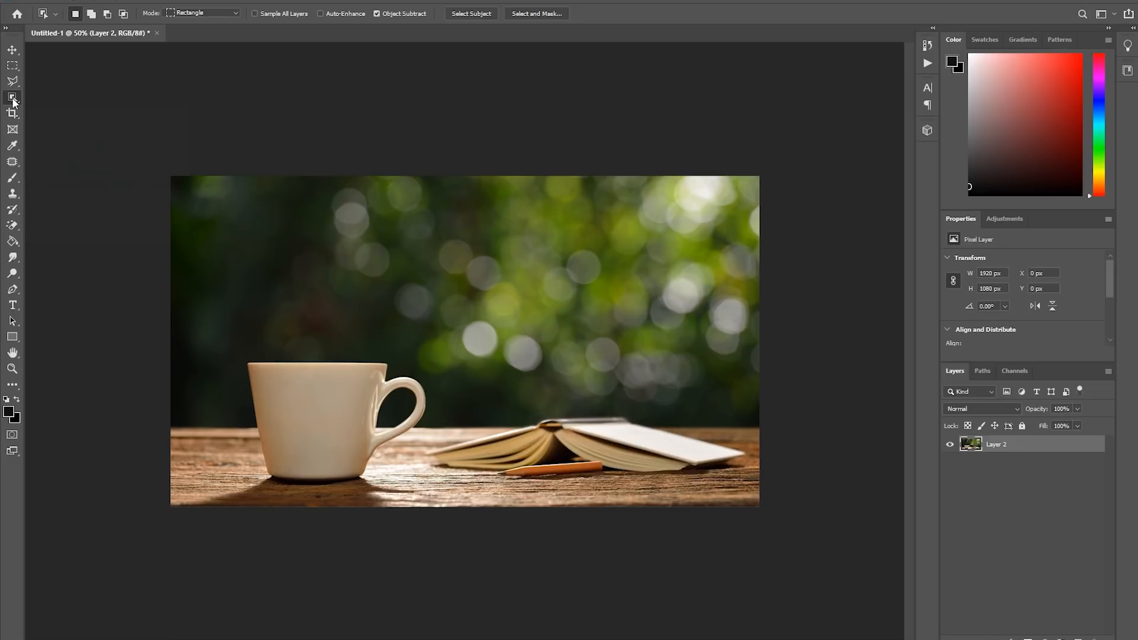
pyautogui.rightClick(13, 97)
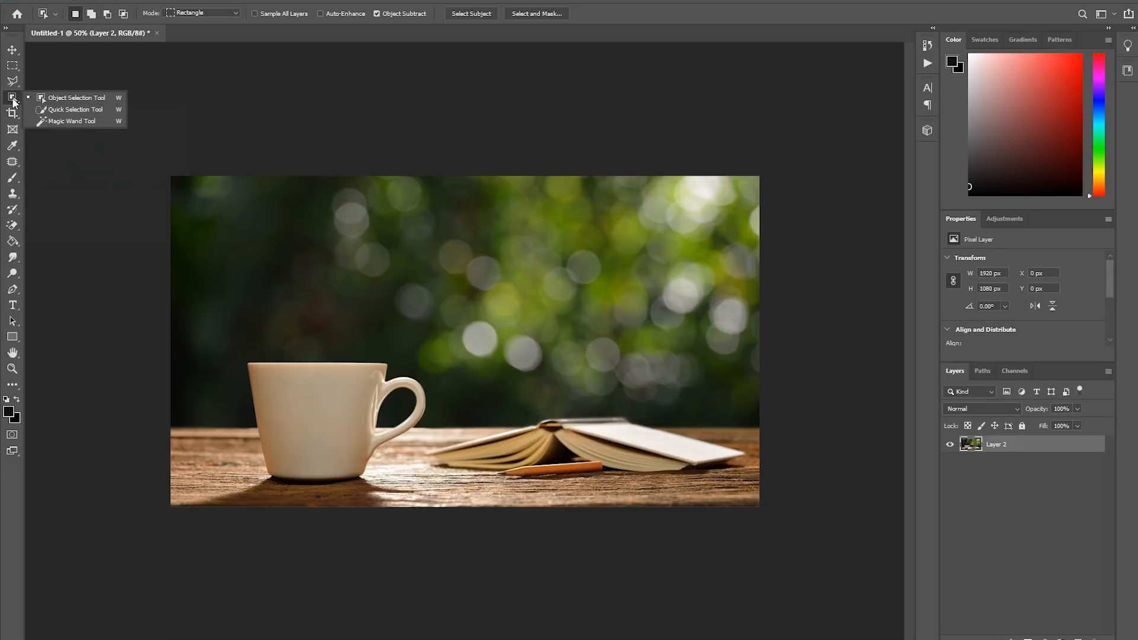
pyautogui.click(71, 98)
pyautogui.moveTo(238, 350)
pyautogui.mouseDown()
pyautogui.moveTo(287, 408)
pyautogui.moveTo(430, 496)
pyautogui.mouseUp()
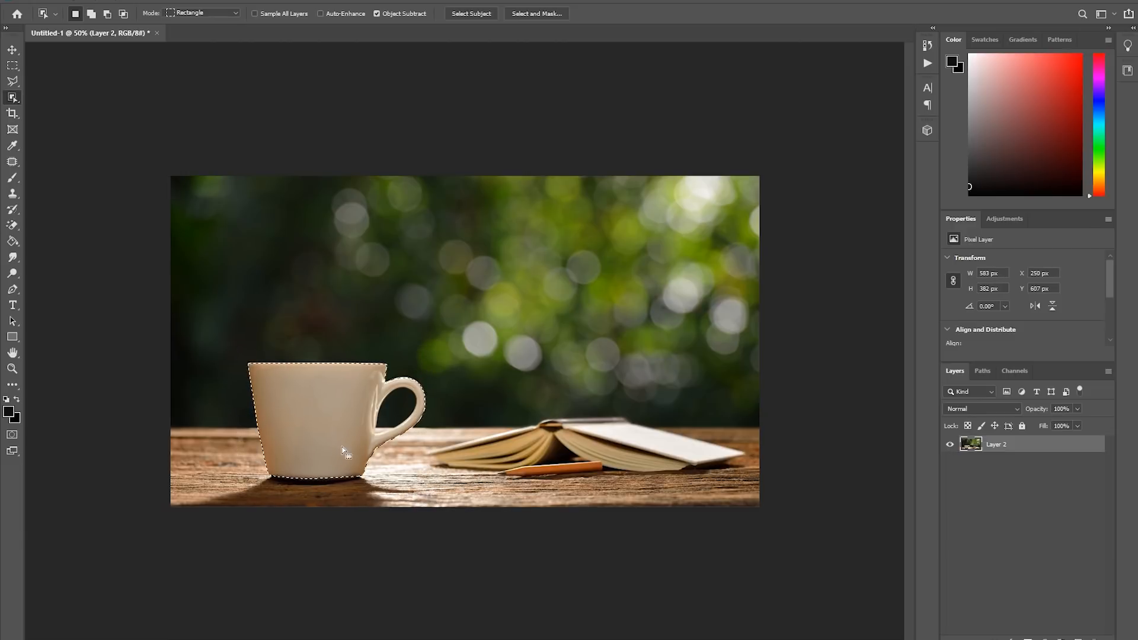
# - Subtract the opening inside the cup's handle from the selection using the Quick Selection Tool
pyautogui.hotkey('ctrl', '+')
pyautogui.hotkey('ctrl', '+')
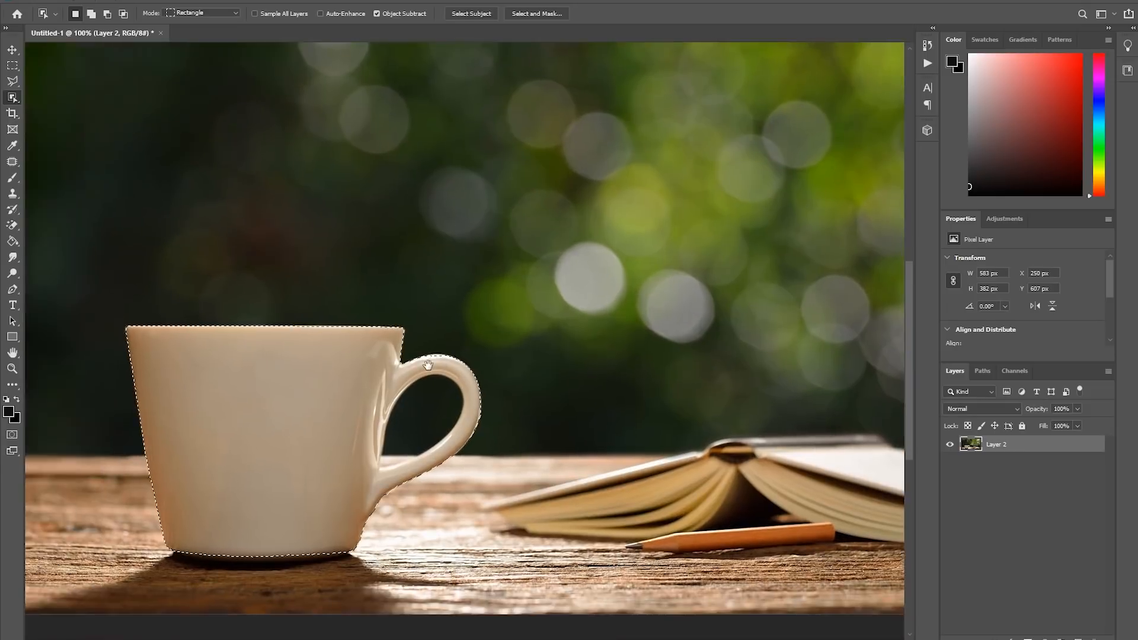
pyautogui.hotkey('ctrl', '+')
pyautogui.moveTo(428, 358); pyautogui.dragTo(556, 283)
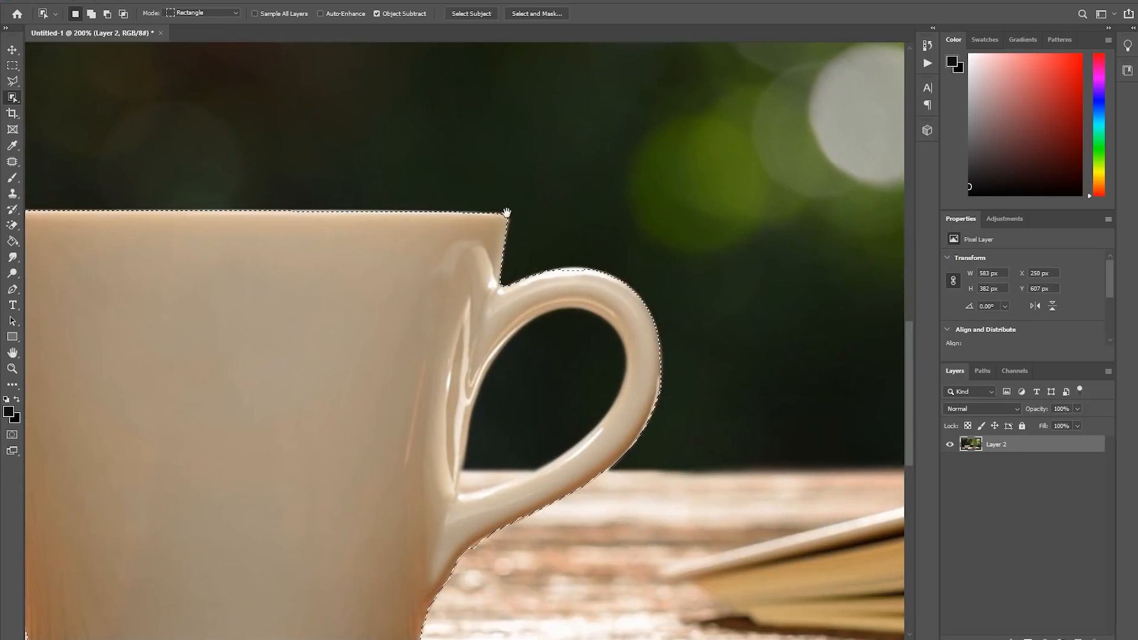
pyautogui.moveTo(596, 483)
pyautogui.mouseDown()
pyautogui.moveTo(799, 348)
pyautogui.moveTo(667, 416)
pyautogui.mouseUp()
pyautogui.moveTo(611, 214); pyautogui.dragTo(513, 200)
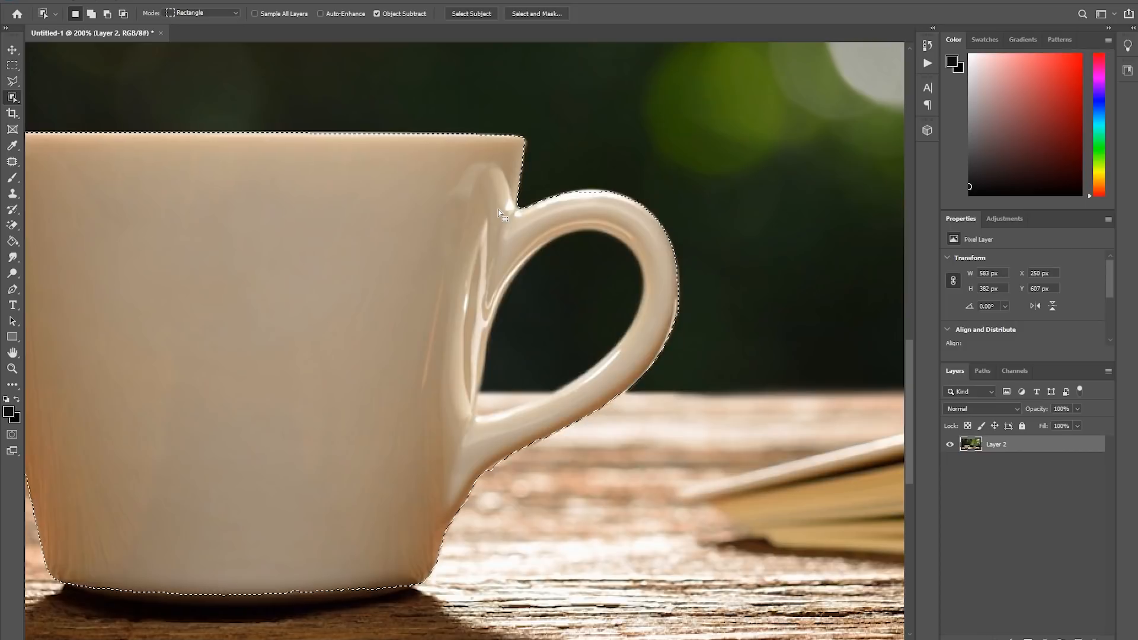
pyautogui.rightClick(12, 97)
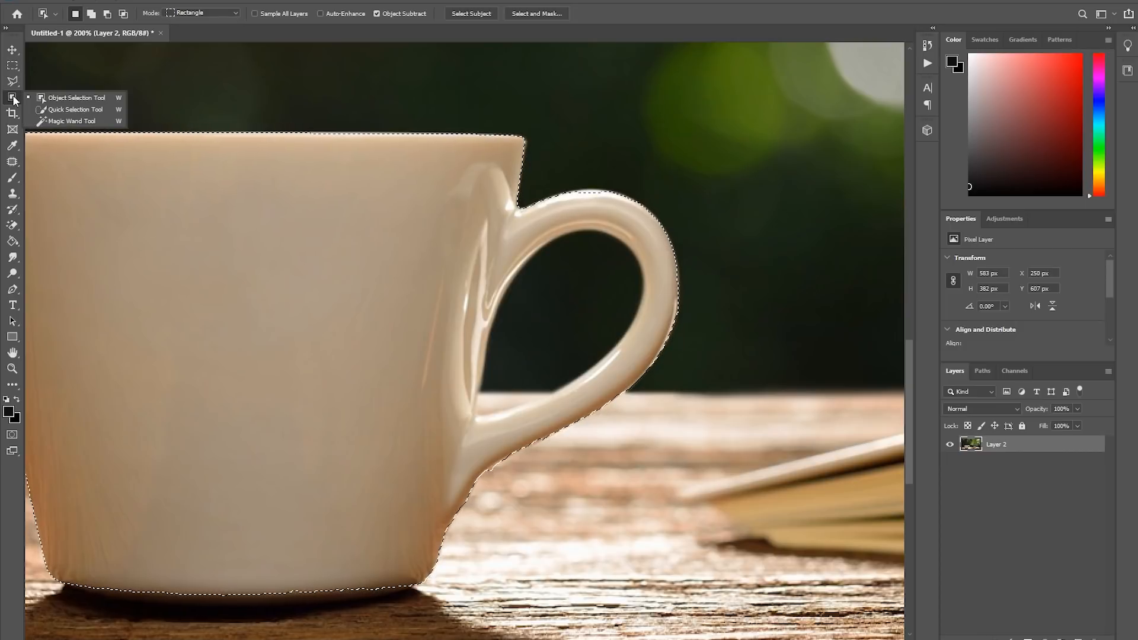
pyautogui.click(68, 113)
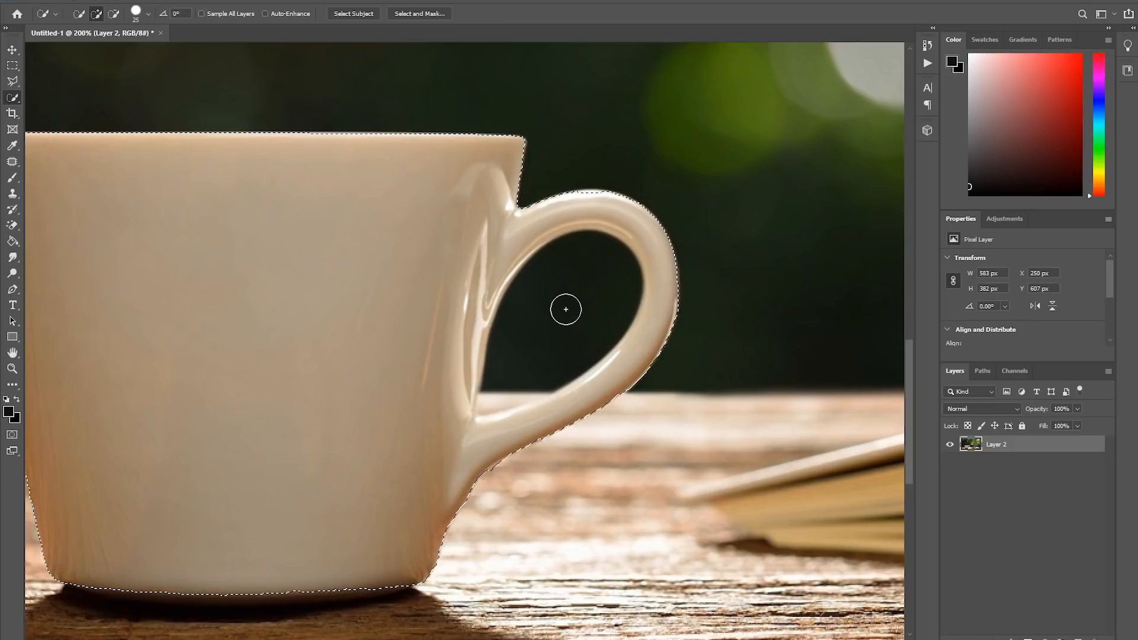
pyautogui.keyDown('alt'); pyautogui.click(542, 330); pyautogui.keyUp('alt')
pyautogui.moveTo(541, 331)
pyautogui.mouseDown()
pyautogui.moveTo(565, 318)
pyautogui.moveTo(591, 261)
pyautogui.moveTo(543, 289)
pyautogui.moveTo(535, 345)
pyautogui.moveTo(578, 314)
pyautogui.moveTo(580, 279)
pyautogui.moveTo(505, 393)
pyautogui.moveTo(481, 407)
pyautogui.moveTo(524, 375)
pyautogui.mouseUp()
# - Refine the selection along the lower inner edge of the cup's handle using a 9 px Quick Selection brush
pyautogui.press('[')
pyautogui.press('[')
pyautogui.press('[')
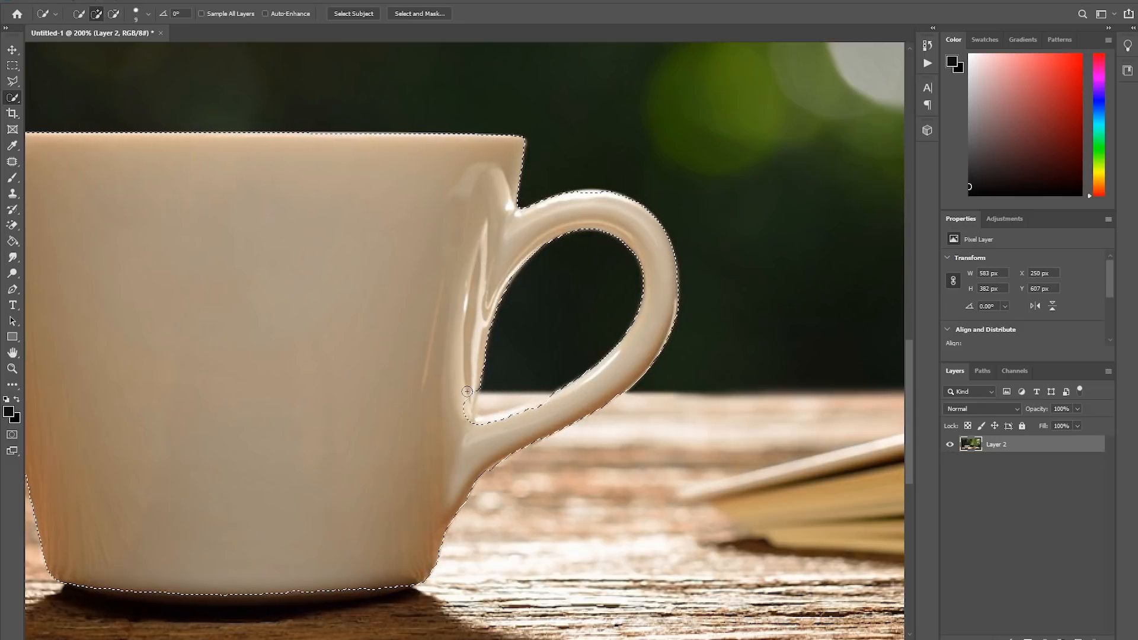
pyautogui.moveTo(470, 394); pyautogui.dragTo(472, 428)
pyautogui.moveTo(470, 418); pyautogui.dragTo(465, 387)
pyautogui.moveTo(525, 399); pyautogui.dragTo(540, 389)
# - Add a layer mask to Layer 2 from the cup selection and return to the Move tool
pyautogui.hotkey('ctrl', '-')
pyautogui.hotkey('ctrl', '-')
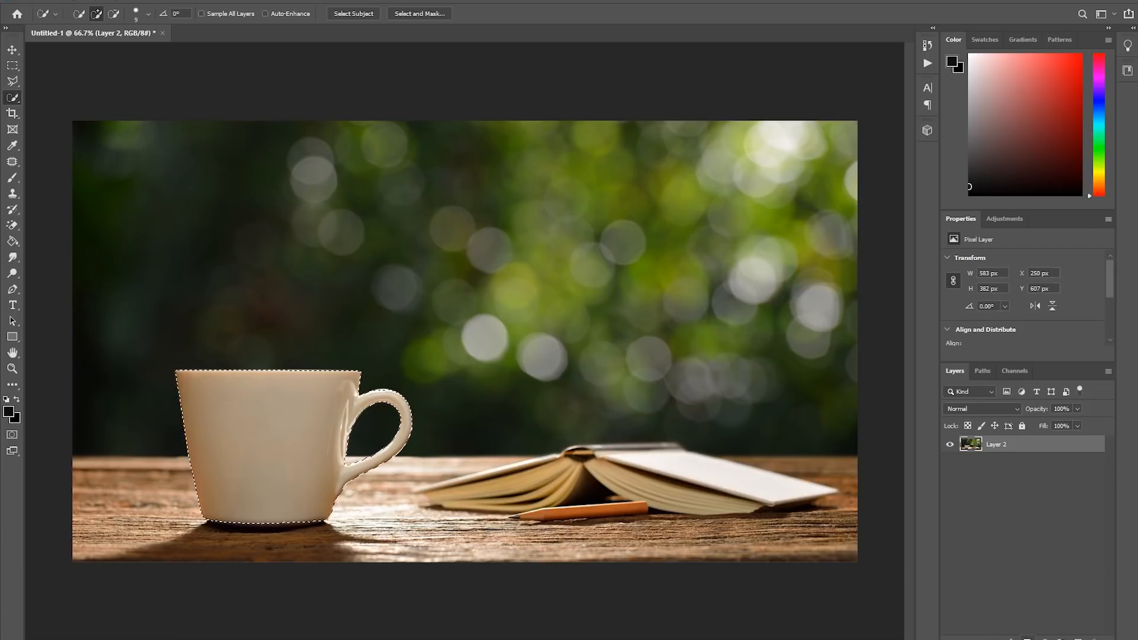
pyautogui.click(1028, 639)
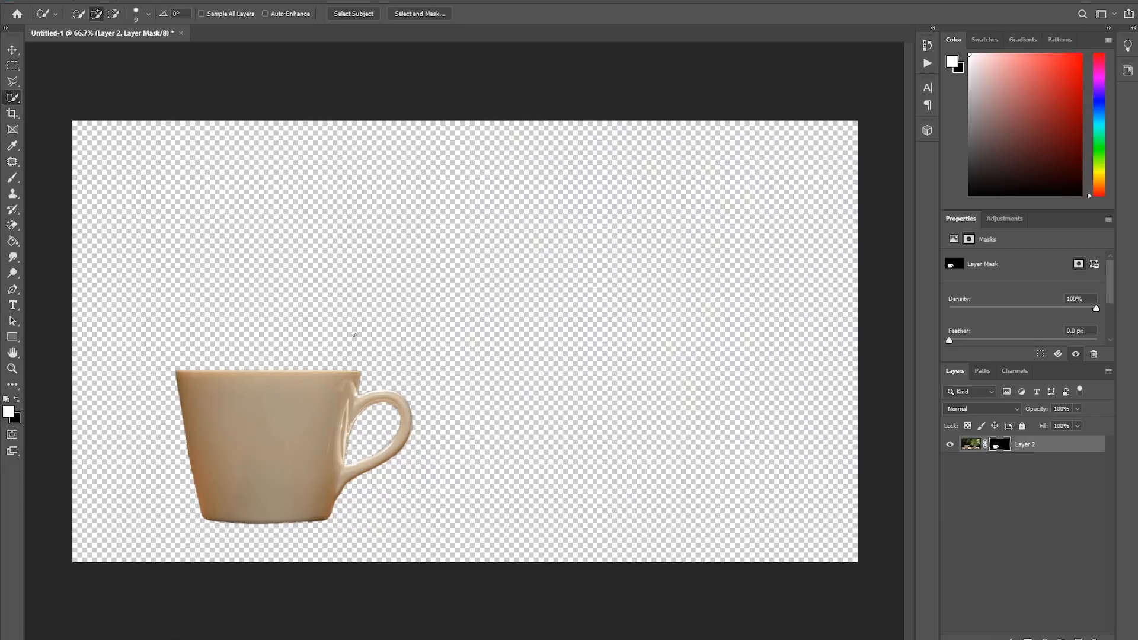
pyautogui.press('v')
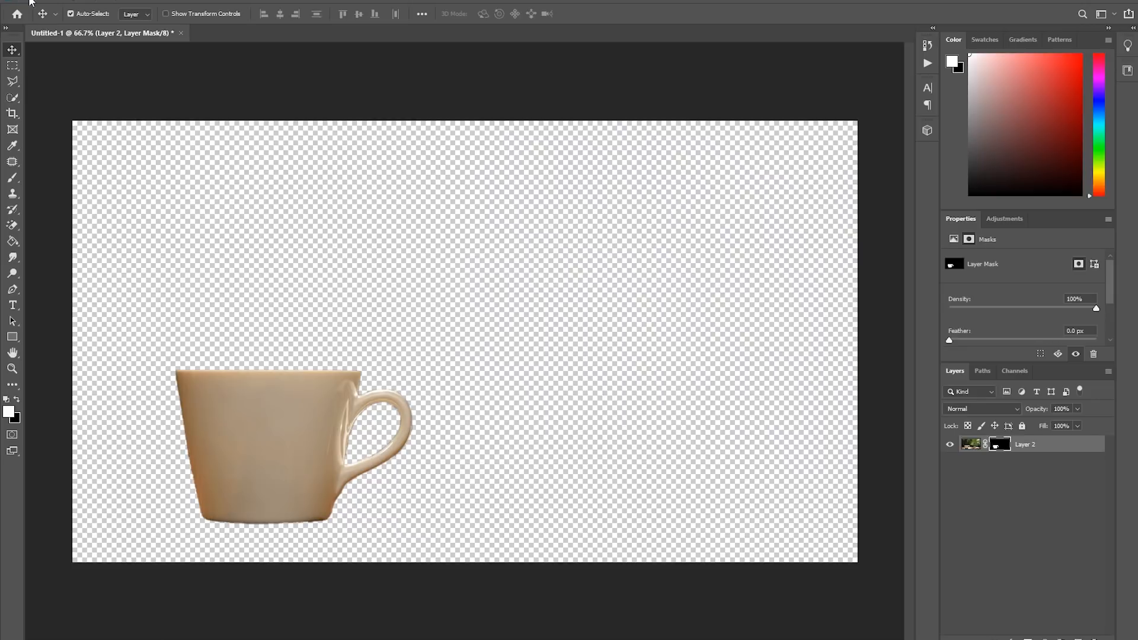
# - Save the cut-out cup as a JPEG named Cup_without_Alpha in the raw folder, accepting the format options
pyautogui.click(31, 3)
pyautogui.click(57, 144)
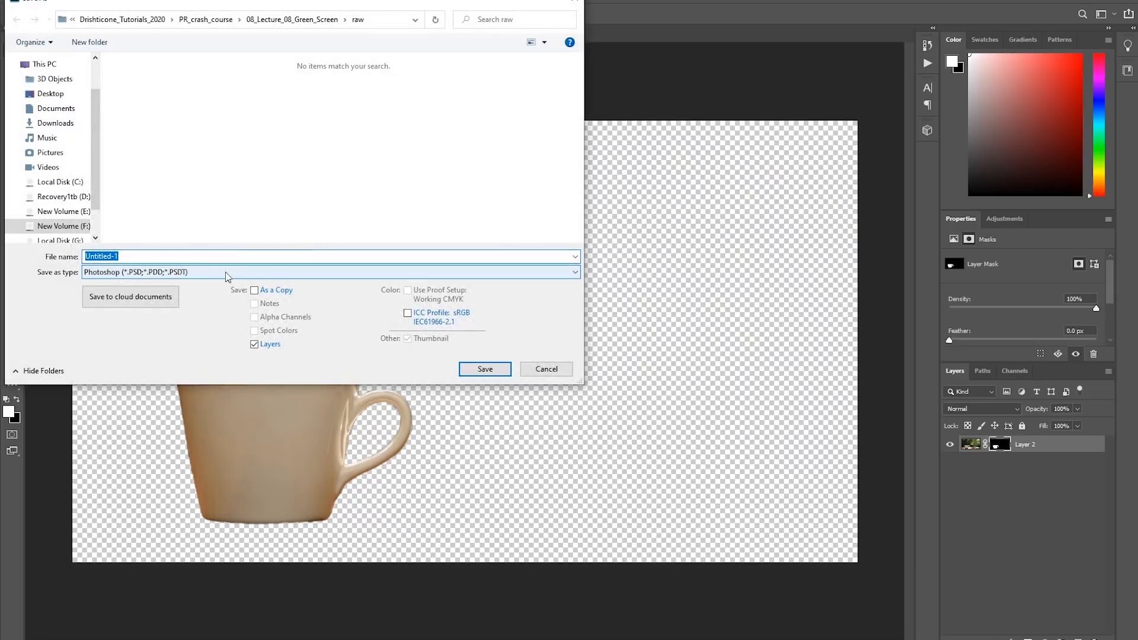
pyautogui.click(234, 273)
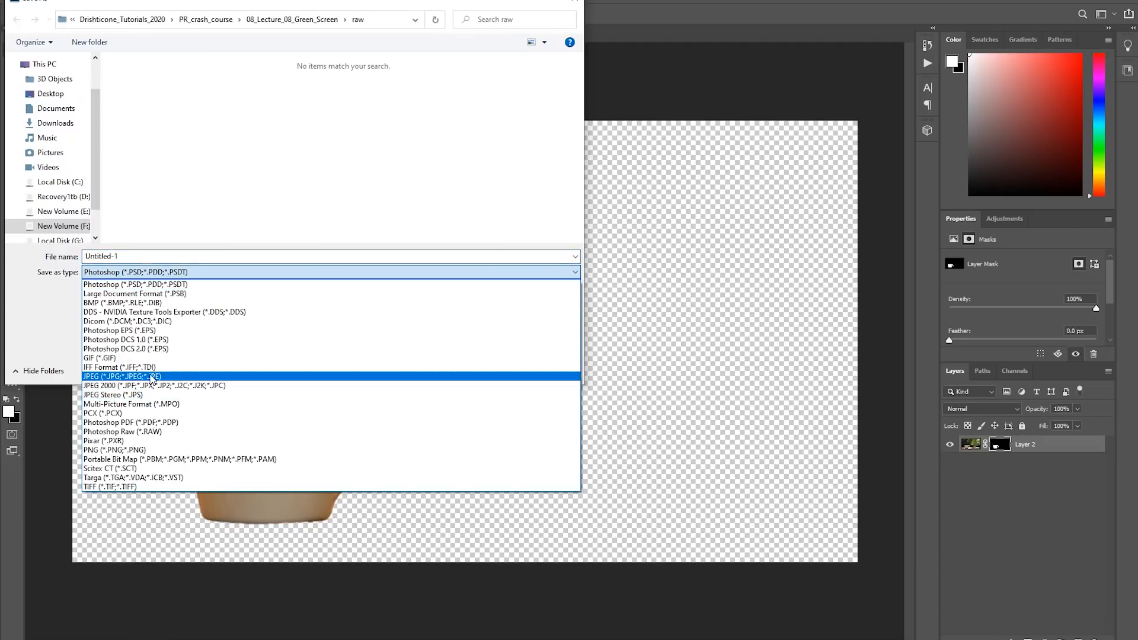
pyautogui.click(153, 377)
pyautogui.doubleClick(131, 255)
pyautogui.write('Cup_without_')
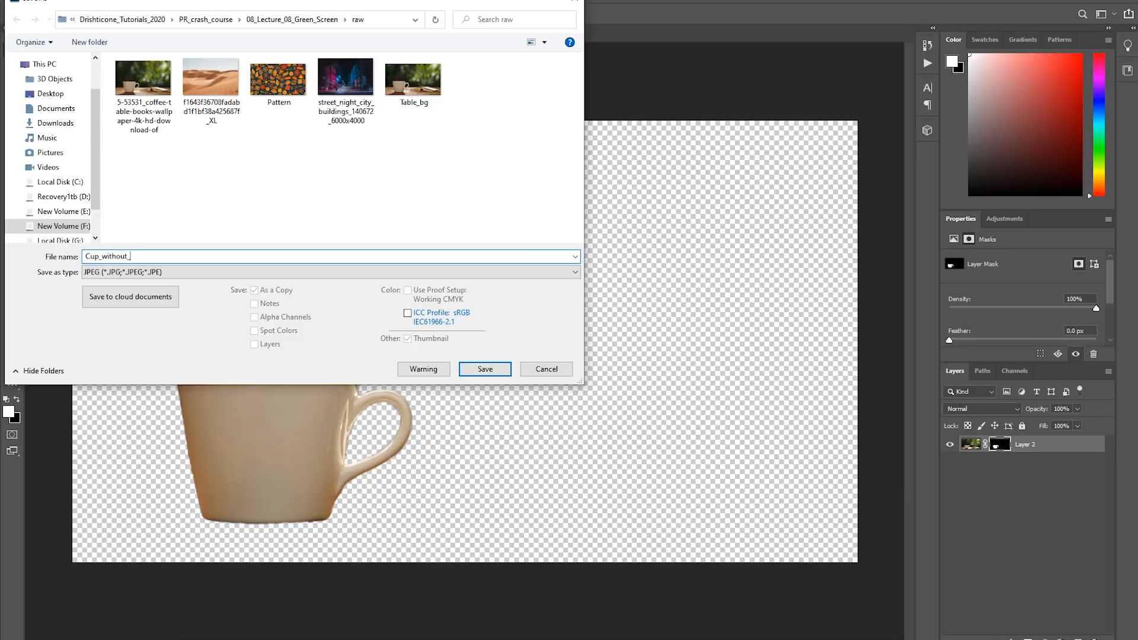
pyautogui.write('Alpha')
pyautogui.click(480, 371)
pyautogui.click(637, 158)
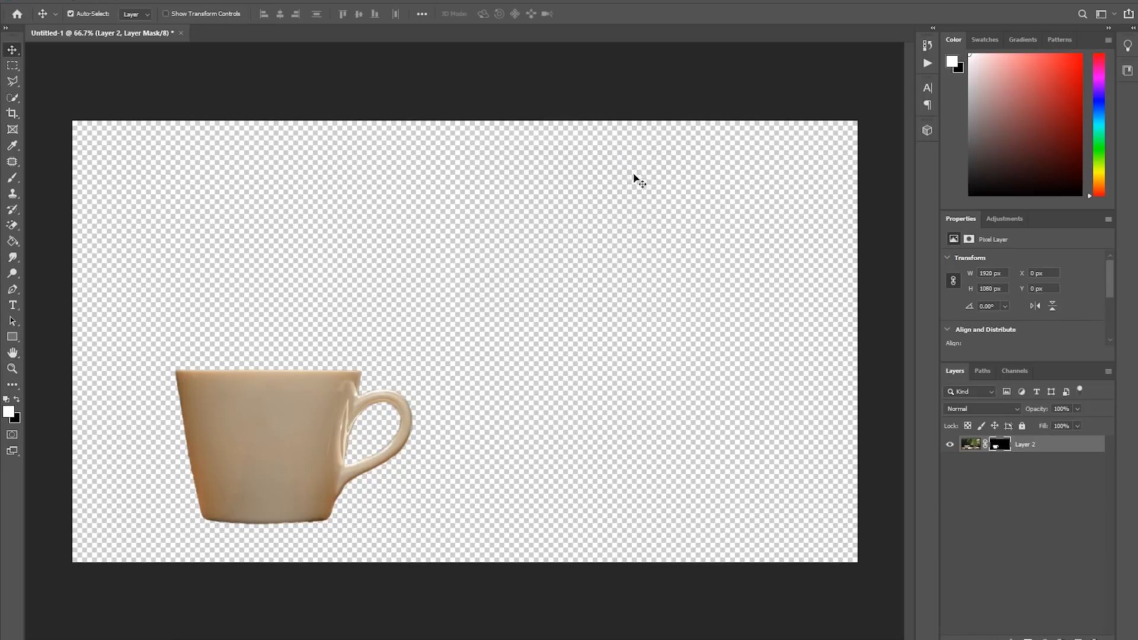
# - Save the cut-out cup as a PNG copy named Cup_with_Alpha in the raw folder, using the large file size option
pyautogui.click(33, 2)
pyautogui.click(53, 144)
pyautogui.click(249, 275)
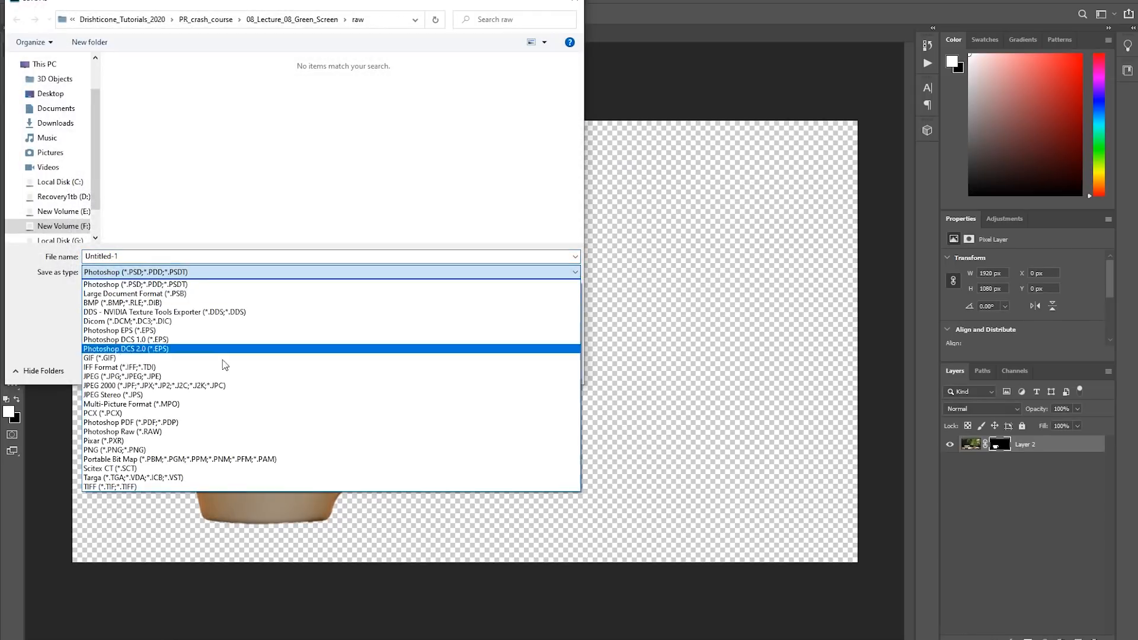
pyautogui.click(186, 451)
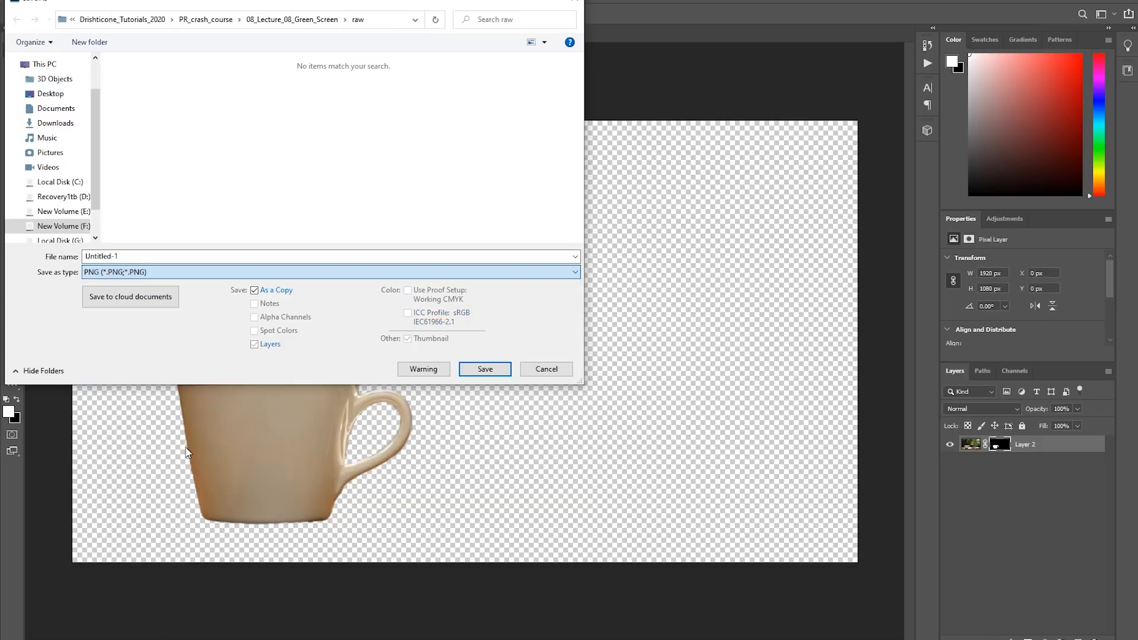
pyautogui.click(159, 258)
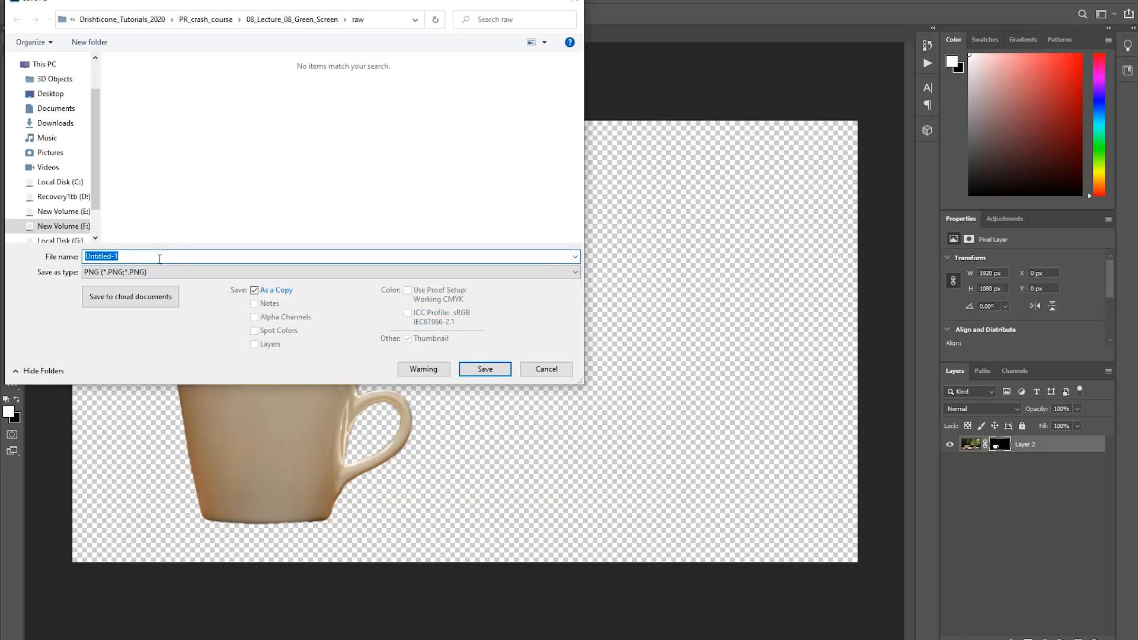
pyautogui.write('Cup_wi')
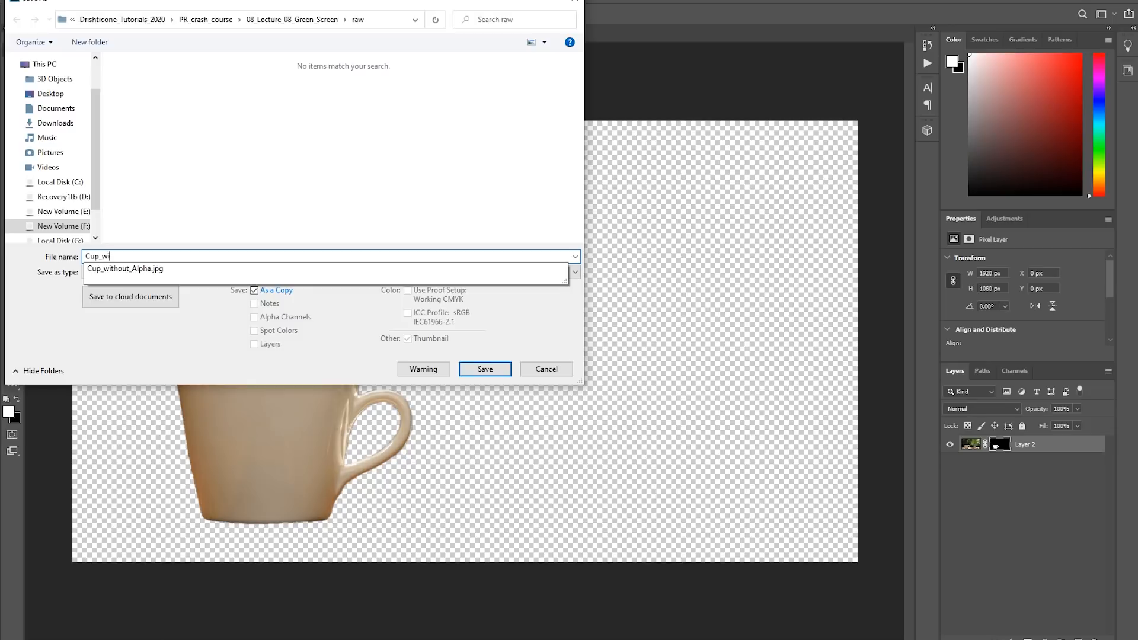
pyautogui.write('th_Alpha')
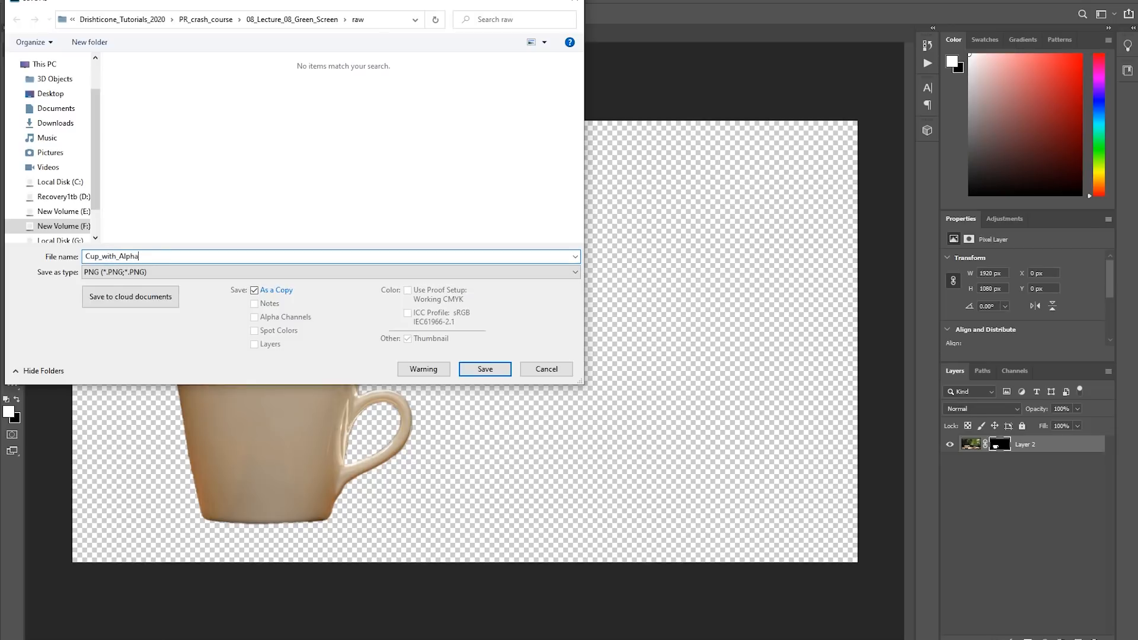
pyautogui.click(483, 369)
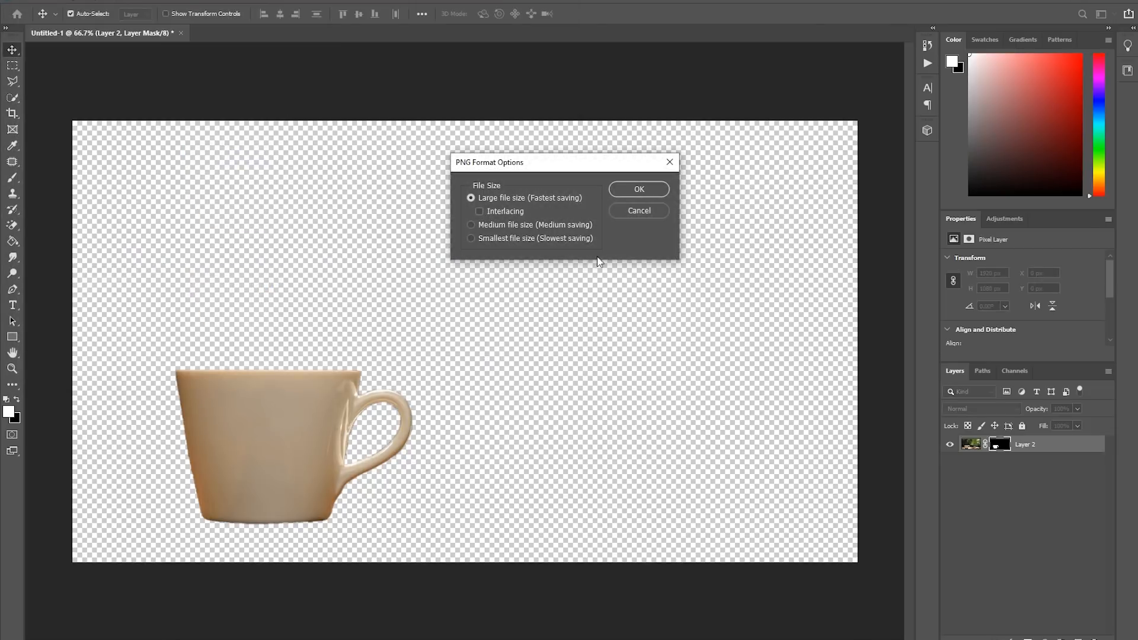
pyautogui.click(639, 190)
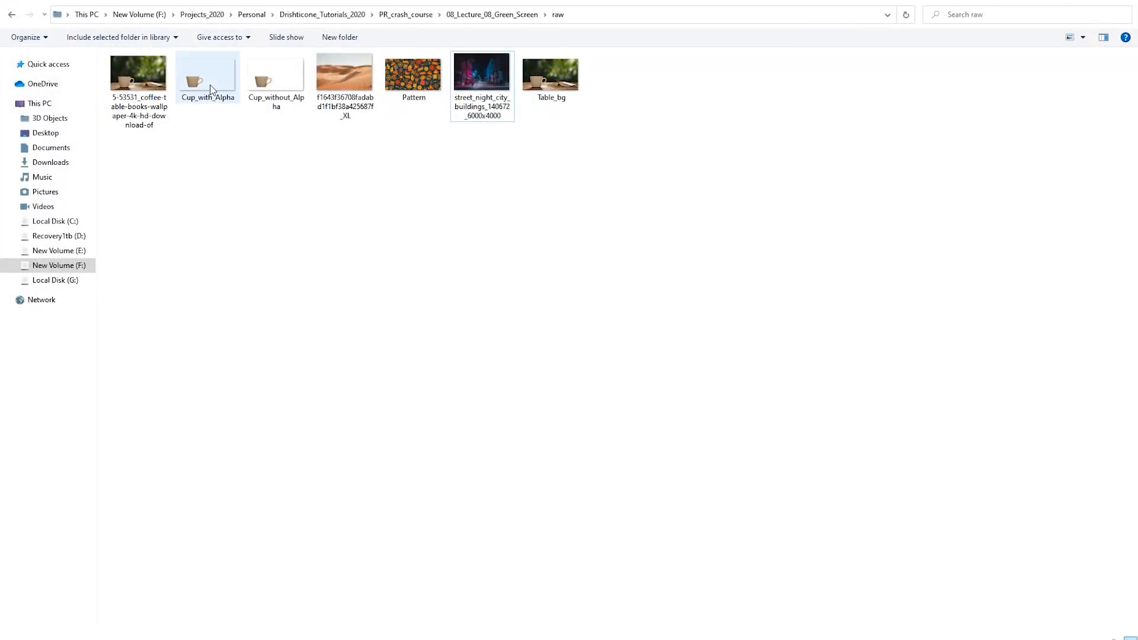
# - Open Cup_without_Alpha and Cup_with_Alpha from the raw folder one after the other to compare how they look
pyautogui.click(210, 84)
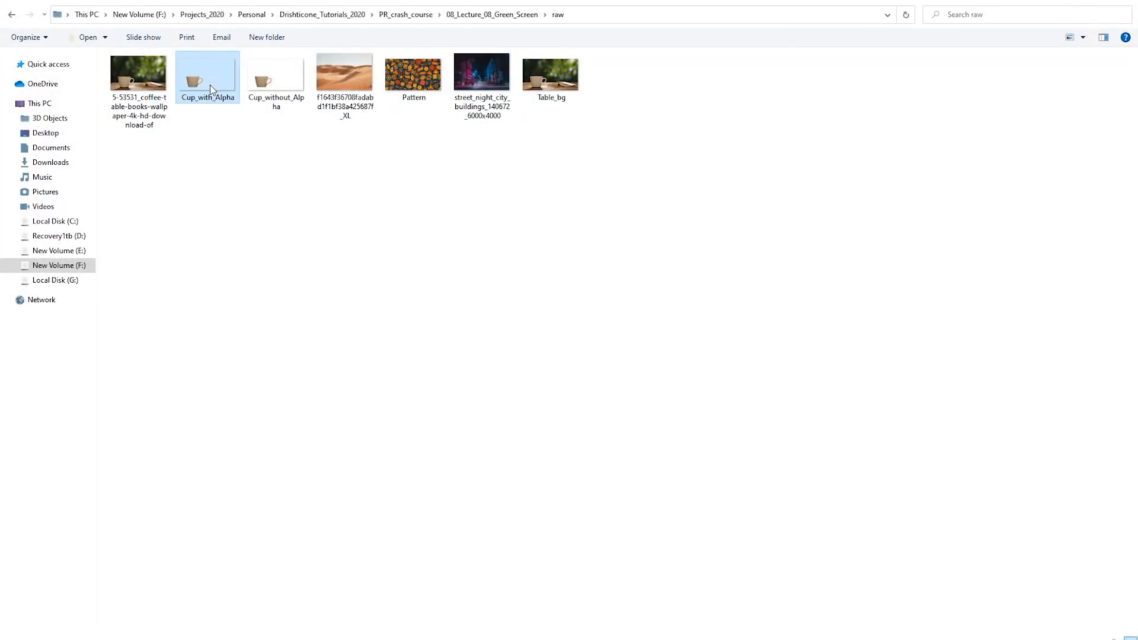
pyautogui.click(277, 101)
pyautogui.doubleClick(283, 83)
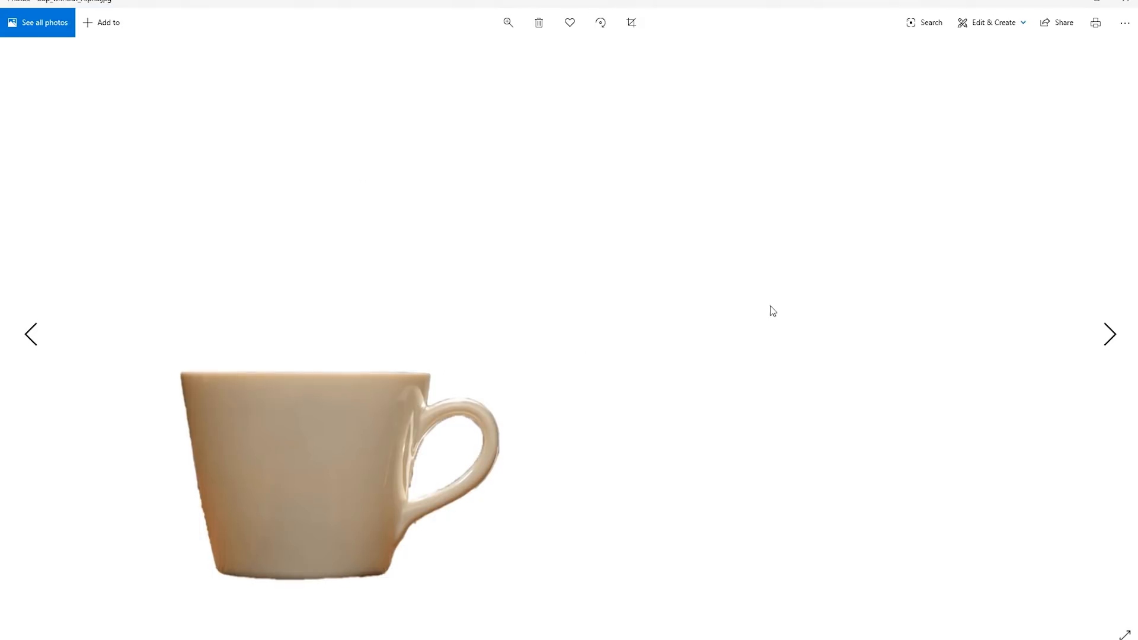
pyautogui.click(1069, 4)
pyautogui.doubleClick(217, 88)
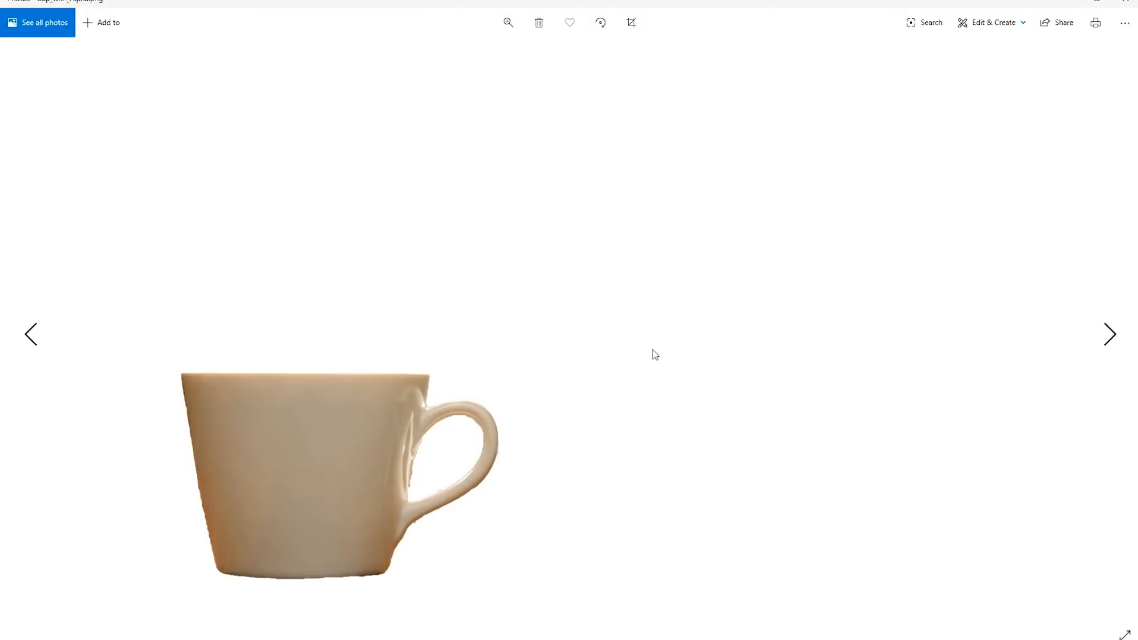
pyautogui.click(1097, 3)
pyautogui.click(898, 291)
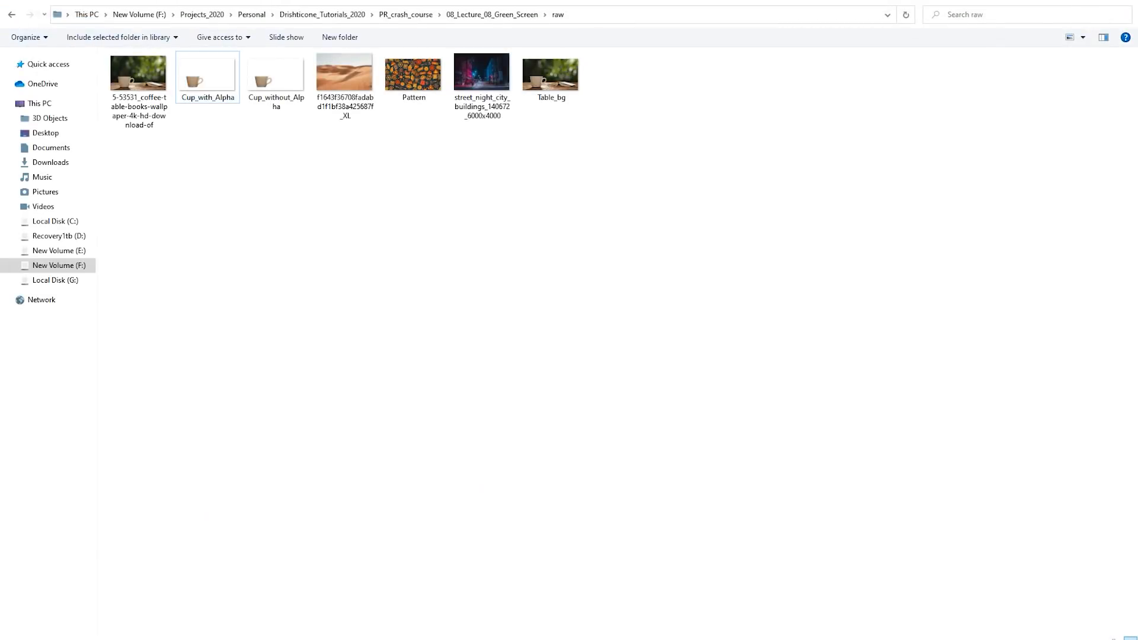
# - Select both cup images in the raw folder and place them end to end on track V5 in Premiere Pro, above the green-screen clips
pyautogui.hotkey('alt', 'Tab')
pyautogui.click(1120, 7)
pyautogui.moveTo(306, 153); pyautogui.dragTo(592, 249)
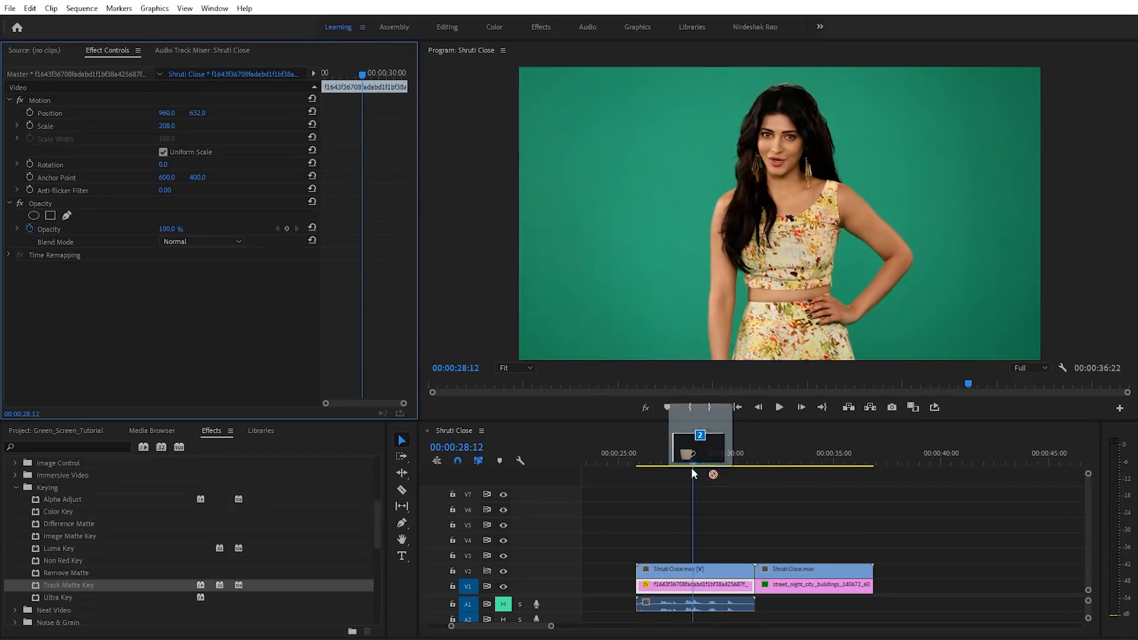
pyautogui.moveTo(691, 467); pyautogui.dragTo(688, 531)
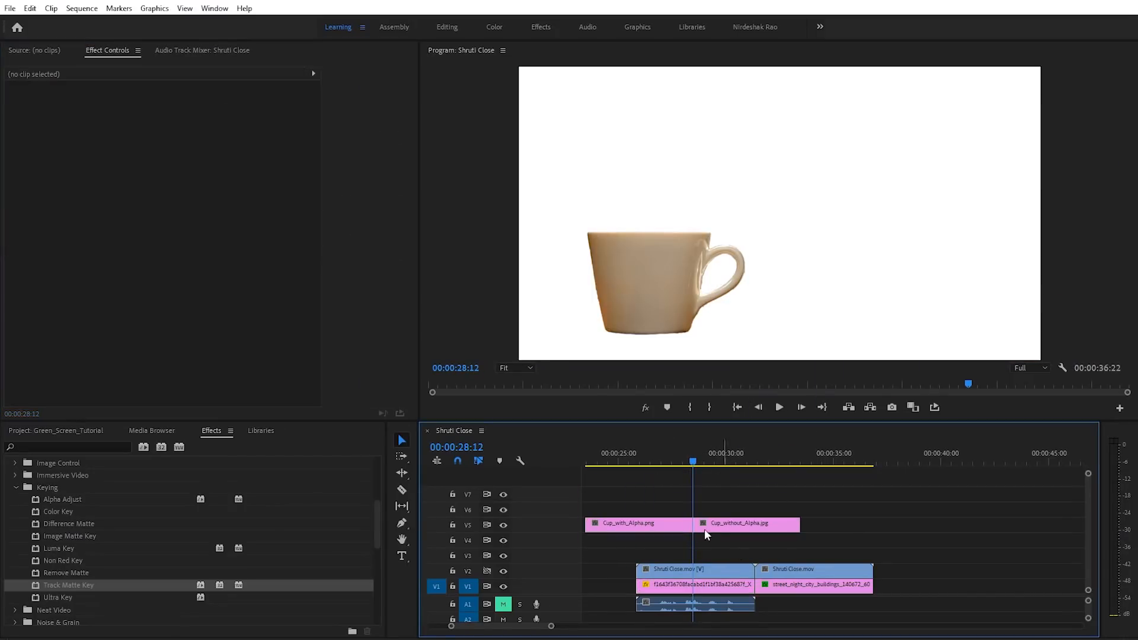
# - Preview the Cup_without_Alpha.jpg clip over the green-screen footage at a few points in the sequence
pyautogui.moveTo(680, 456); pyautogui.dragTo(700, 459)
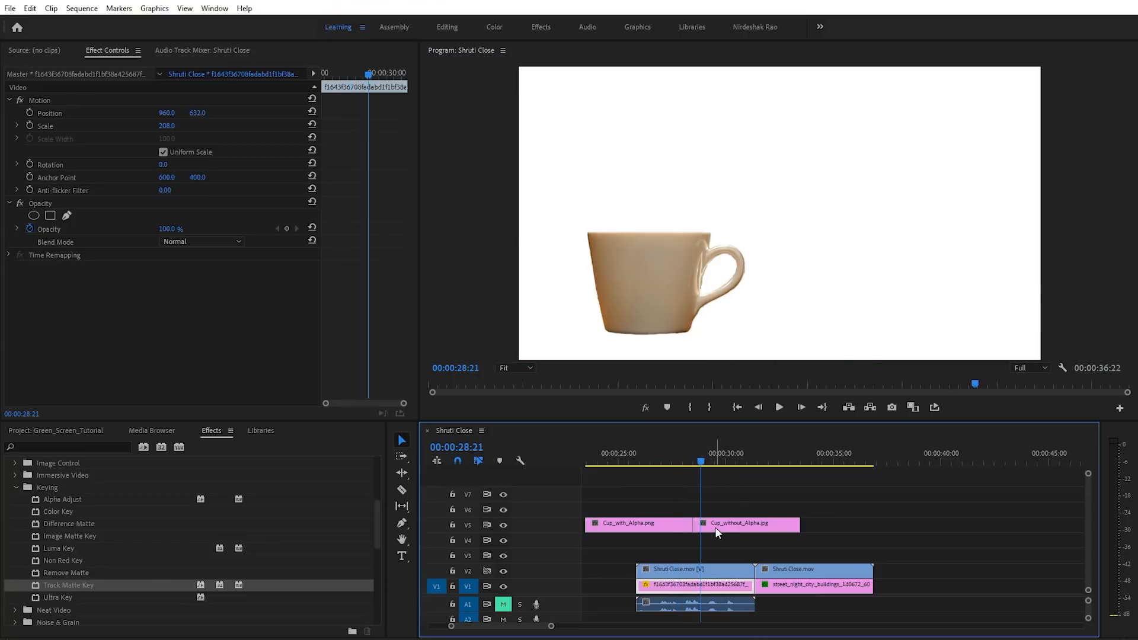
pyautogui.click(717, 531)
pyautogui.moveTo(704, 463); pyautogui.dragTo(712, 462)
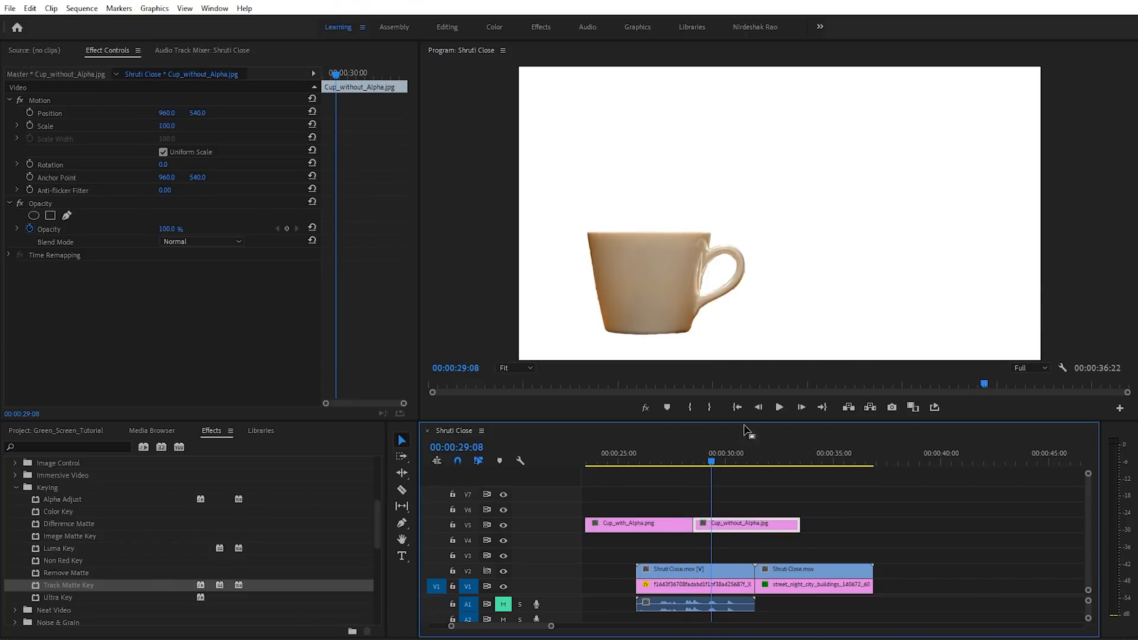
pyautogui.click(706, 471)
# - Try repositioning Cup_with_Alpha.png over the green-screen subject using its Motion effect
pyautogui.click(662, 460)
pyautogui.click(653, 526)
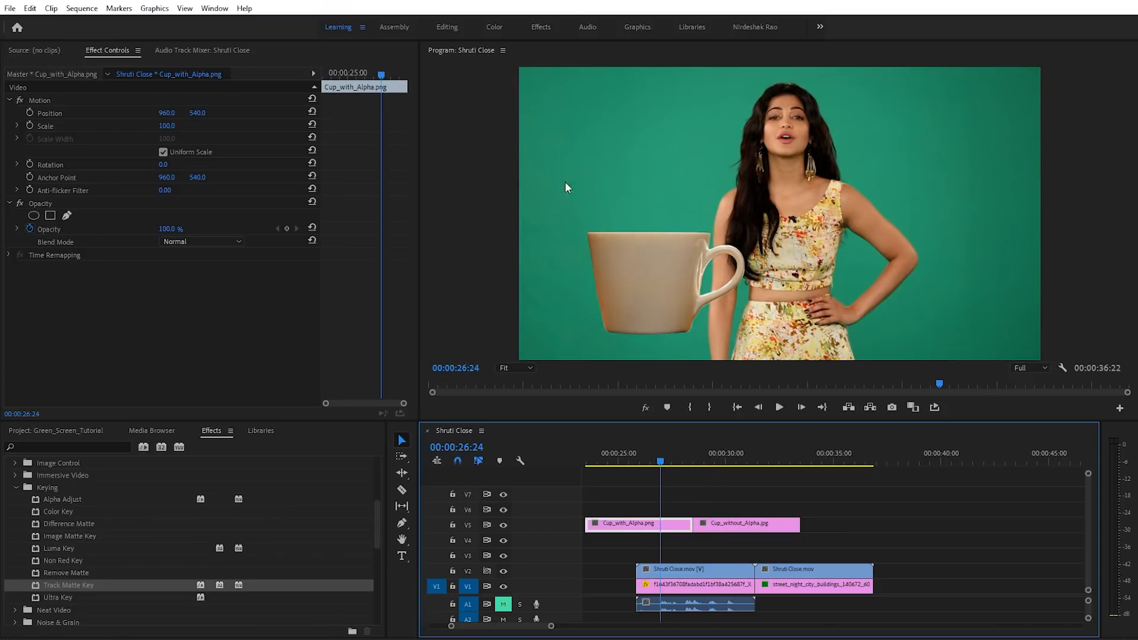
pyautogui.click(43, 100)
pyautogui.moveTo(673, 284); pyautogui.dragTo(788, 233)
pyautogui.moveTo(728, 289); pyautogui.dragTo(649, 300)
# - Try moving Cup_without_Alpha.jpg around the frame with its Motion effect to reveal the footage underneath
pyautogui.click(734, 462)
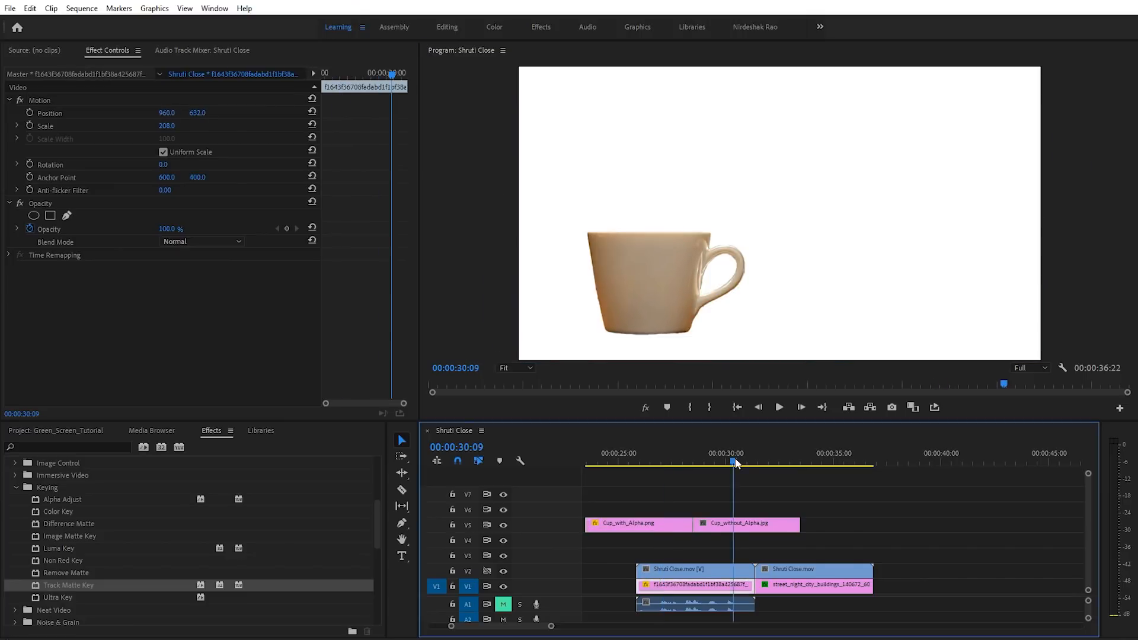
pyautogui.click(735, 526)
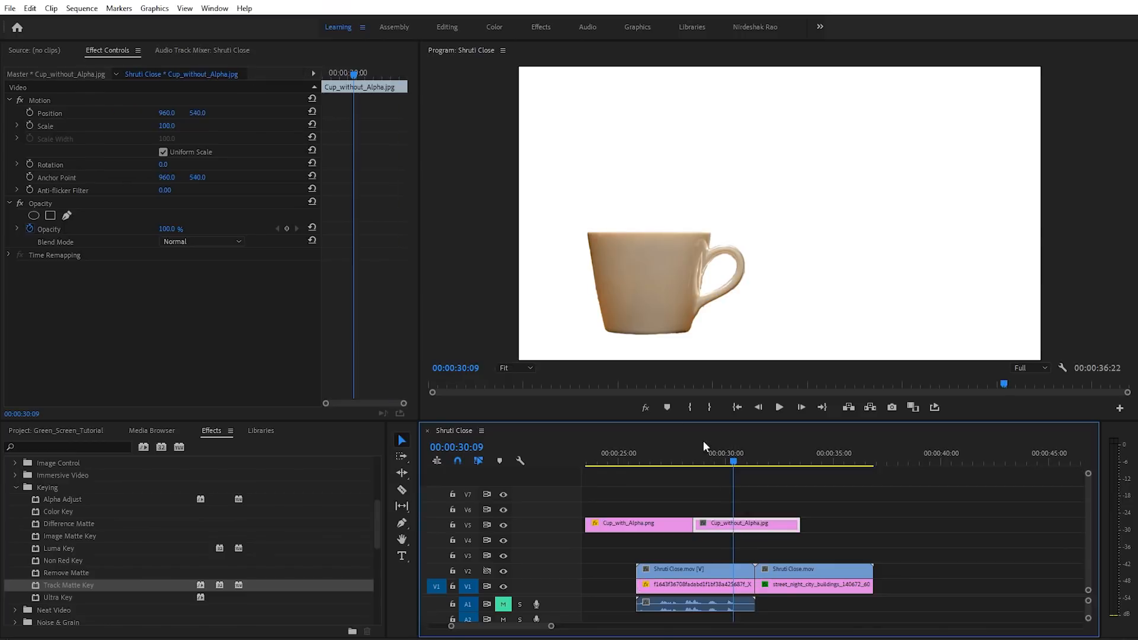
pyautogui.click(48, 100)
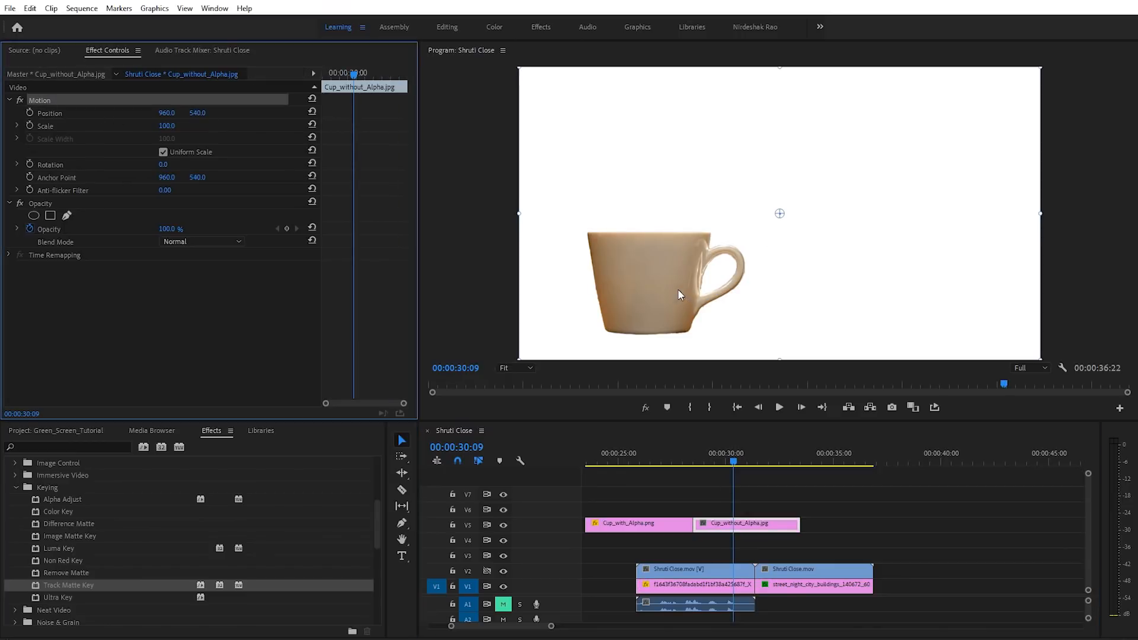
pyautogui.moveTo(681, 254); pyautogui.dragTo(738, 236)
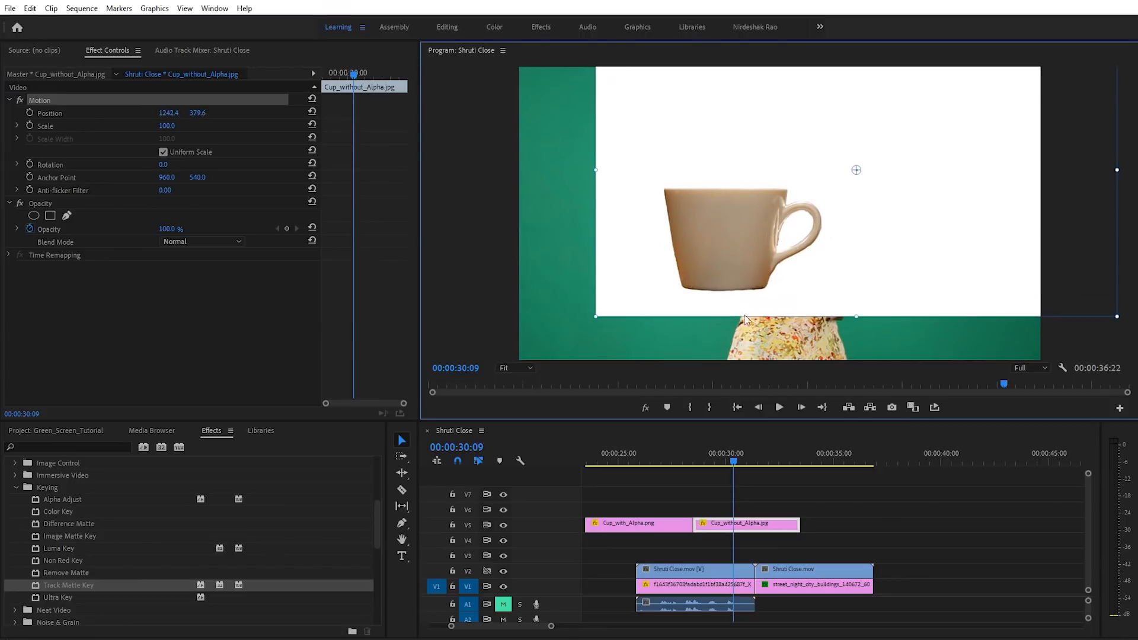
pyautogui.moveTo(917, 218); pyautogui.dragTo(814, 262)
pyautogui.moveTo(848, 211); pyautogui.dragTo(957, 281)
pyautogui.moveTo(833, 211); pyautogui.dragTo(909, 190)
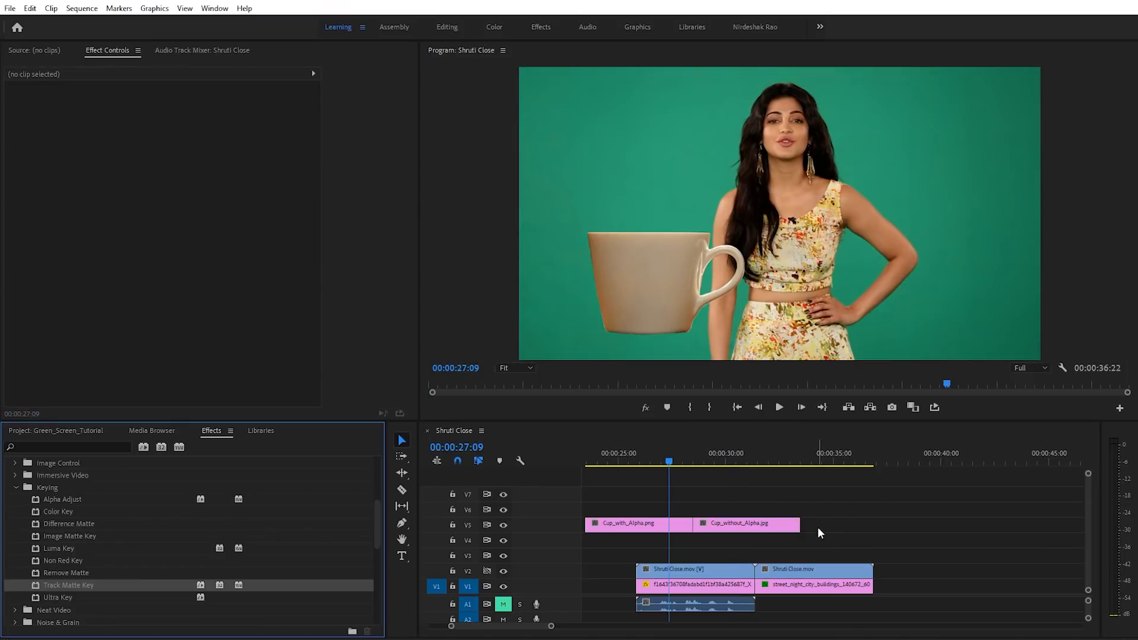
# - Delete both cup clips from track V5 and place the playhead in the empty area after the remaining clips
pyautogui.press('Delete')
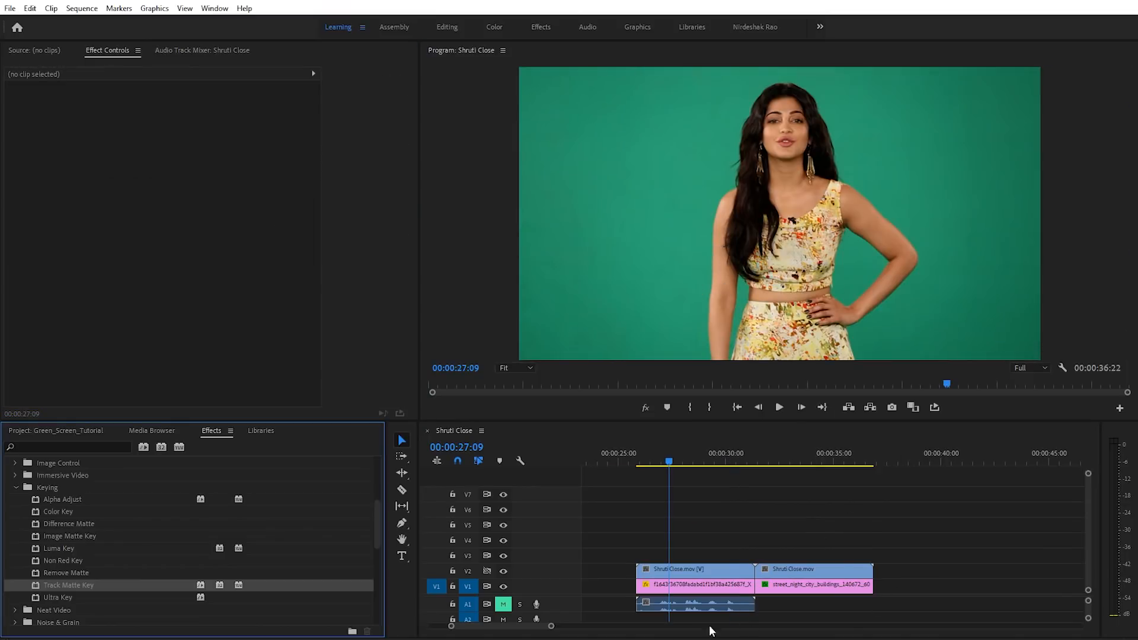
pyautogui.moveTo(552, 626); pyautogui.dragTo(554, 627)
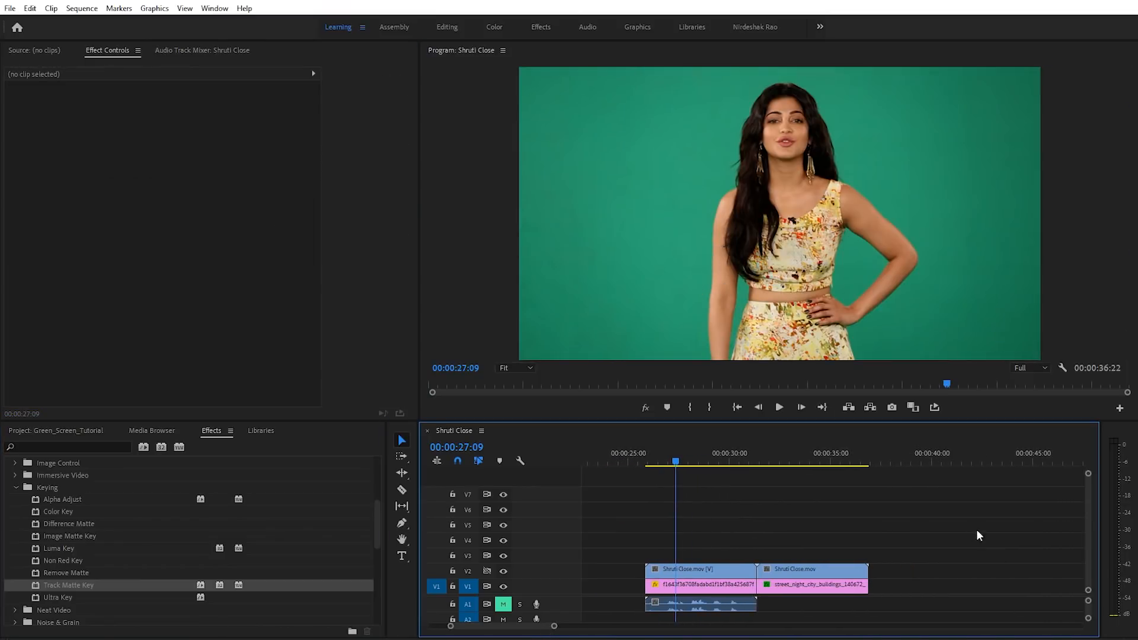
pyautogui.click(922, 462)
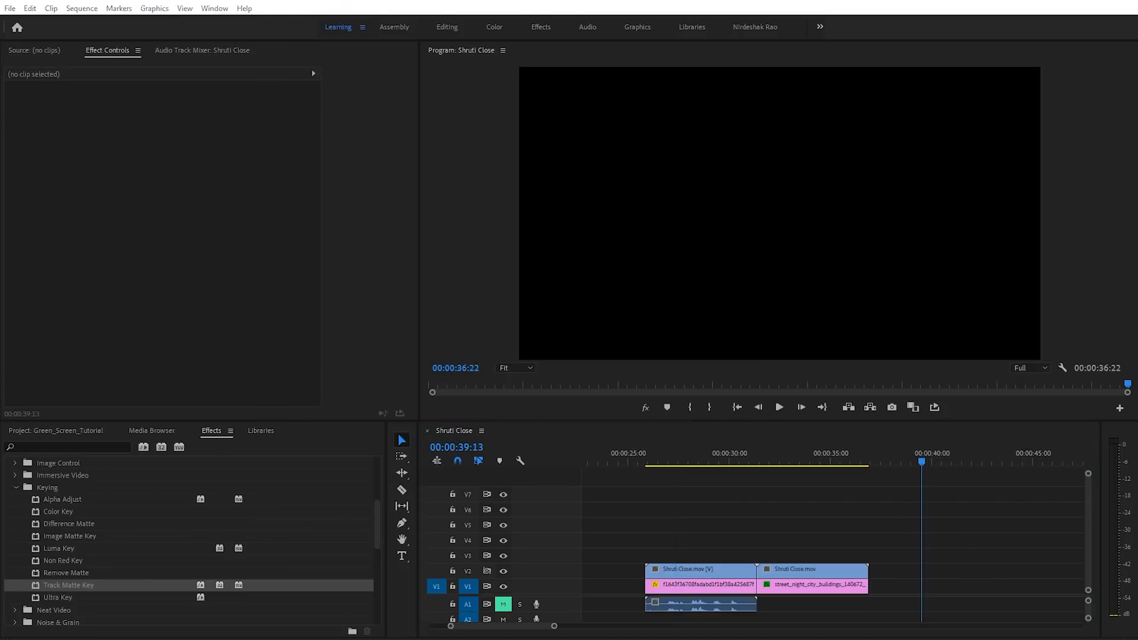
# - Place Table_bg.jpg from the raw folder on track V1 after the existing clips, with the playhead over it
pyautogui.hotkey('alt', 'Tab')
pyautogui.click(550, 72)
pyautogui.moveTo(550, 72); pyautogui.dragTo(938, 589)
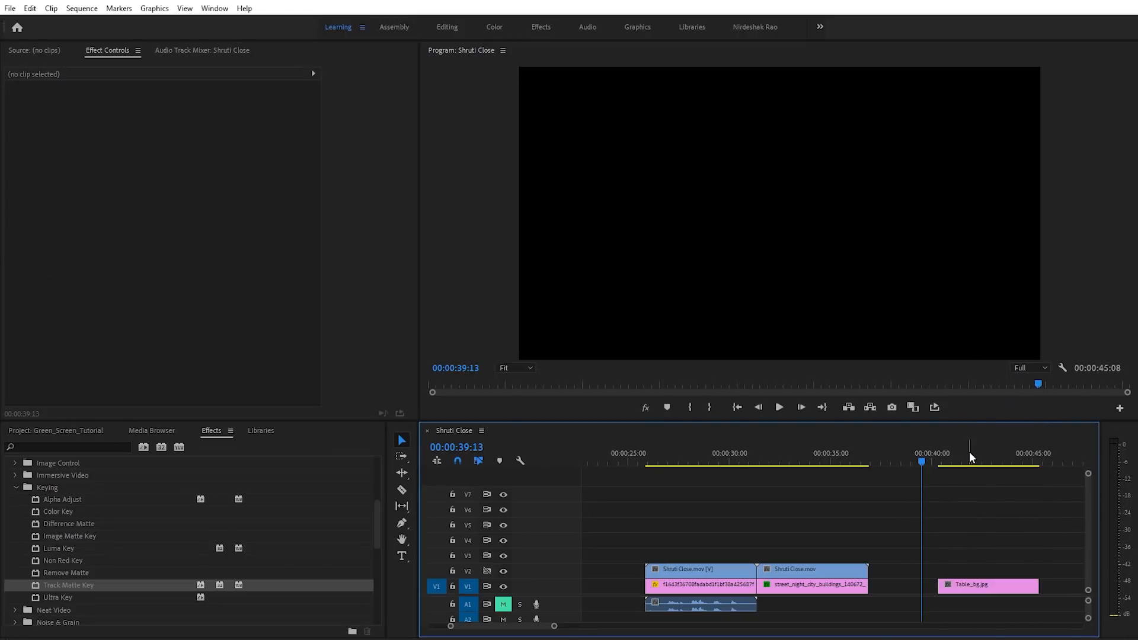
pyautogui.click(969, 451)
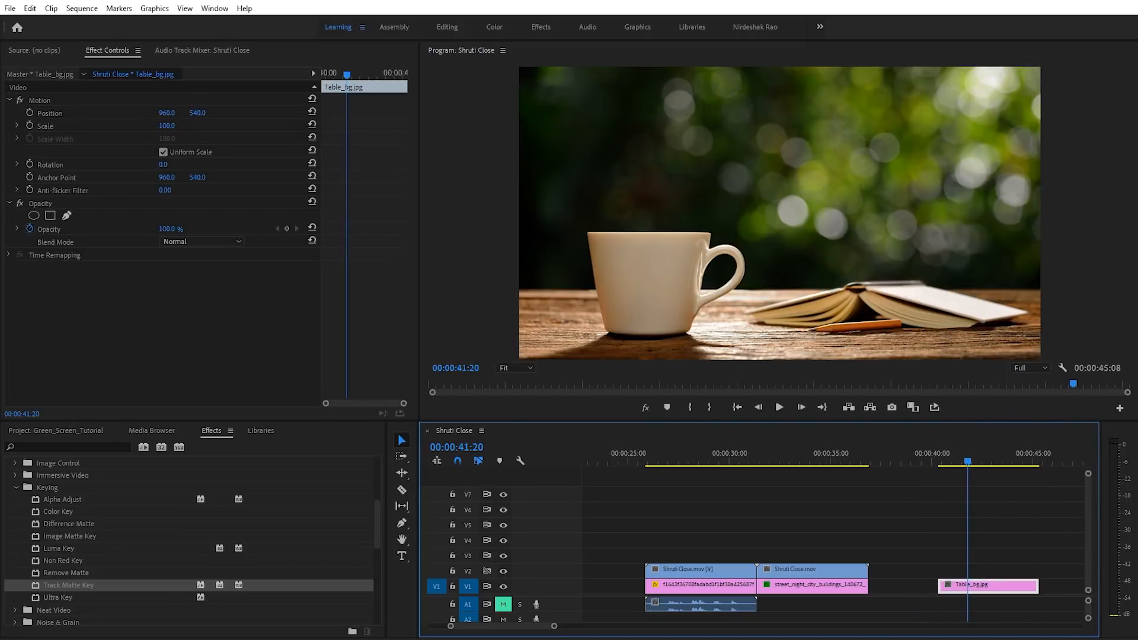
# - Place Pattern.jpg from the raw folder on track V2 directly above Table_bg.jpg, checking it by toggling V2's visibility
pyautogui.hotkey('alt', 'Tab')
pyautogui.moveTo(416, 66); pyautogui.dragTo(946, 573)
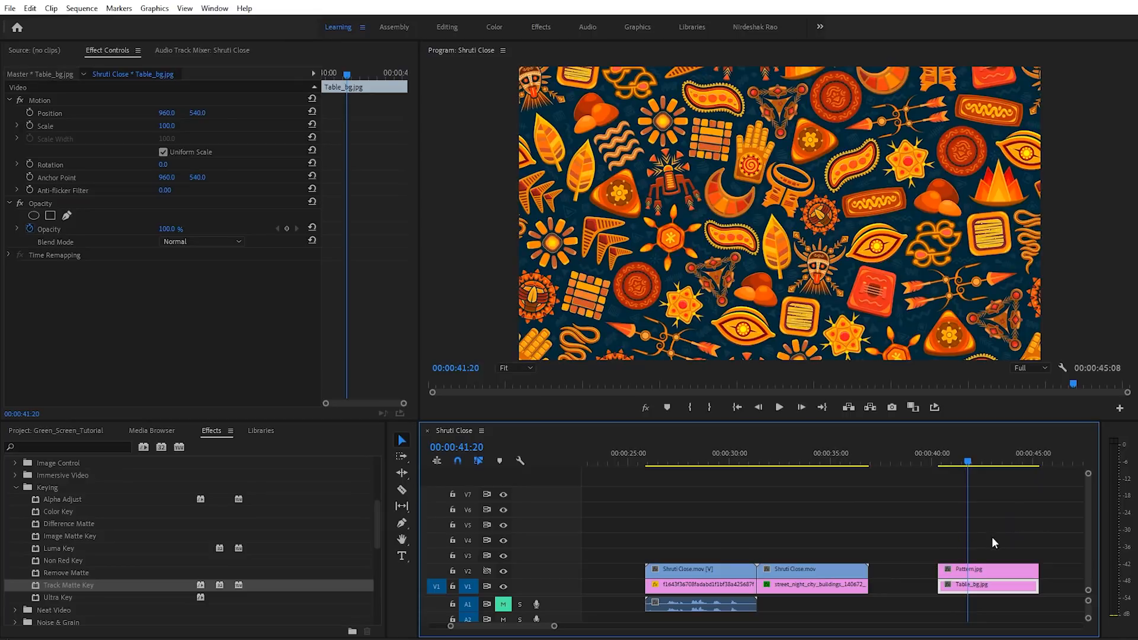
pyautogui.click(978, 570)
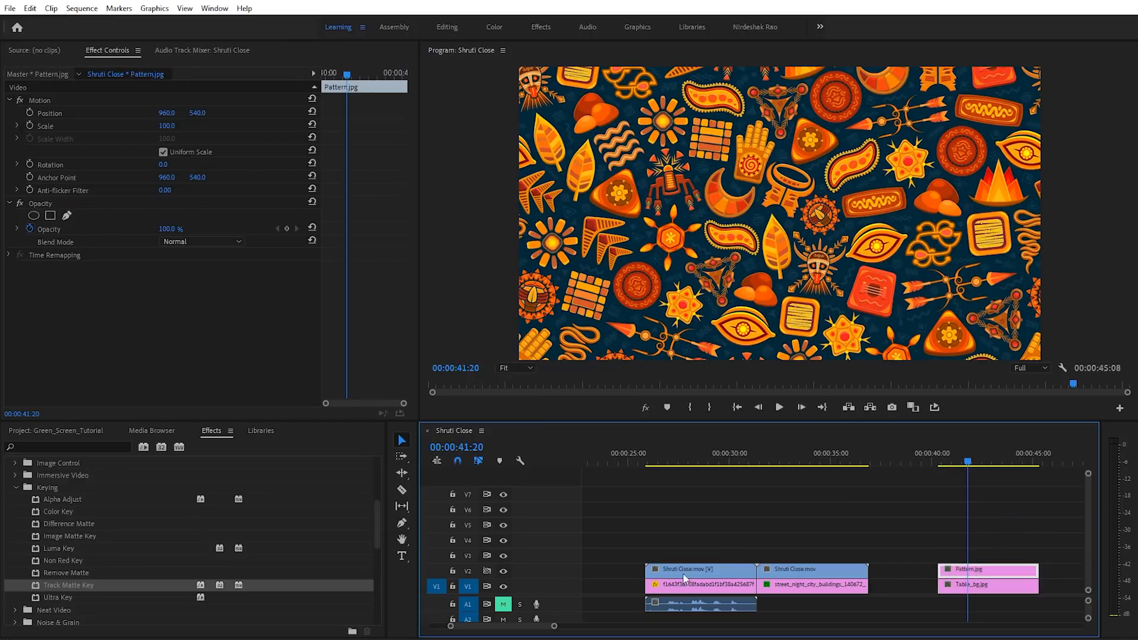
pyautogui.click(502, 572)
pyautogui.click(503, 571)
# - Place Cup_with_Alpha.png from the raw folder on track V3 above Pattern.jpg, checking the stack by briefly hiding V2
pyautogui.hotkey('alt', 'Tab')
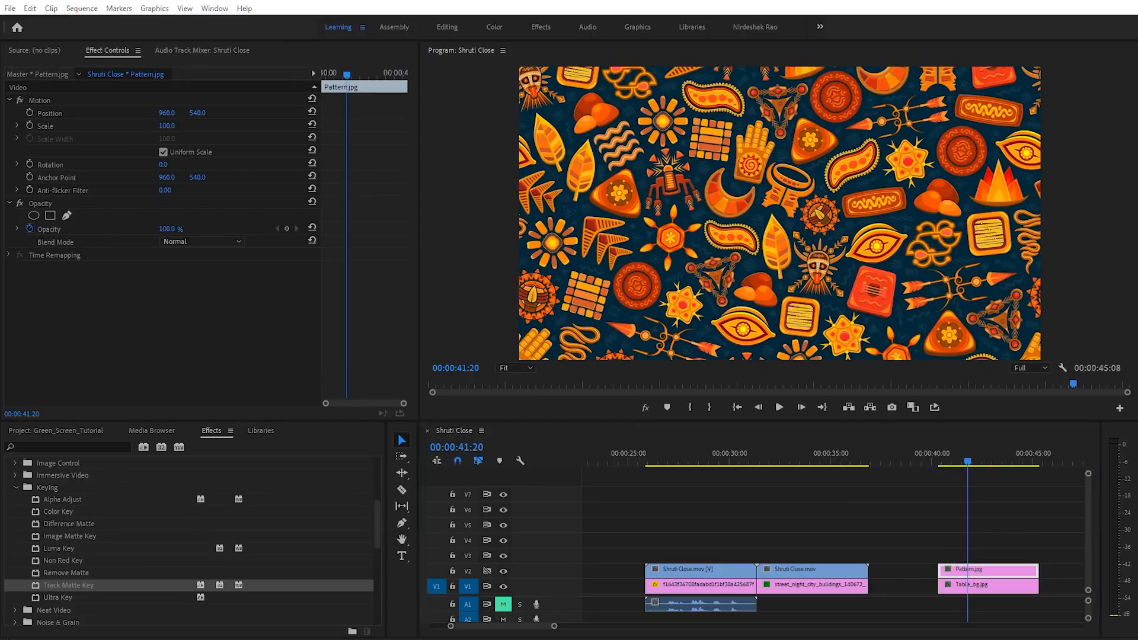
pyautogui.moveTo(198, 81); pyautogui.dragTo(941, 561)
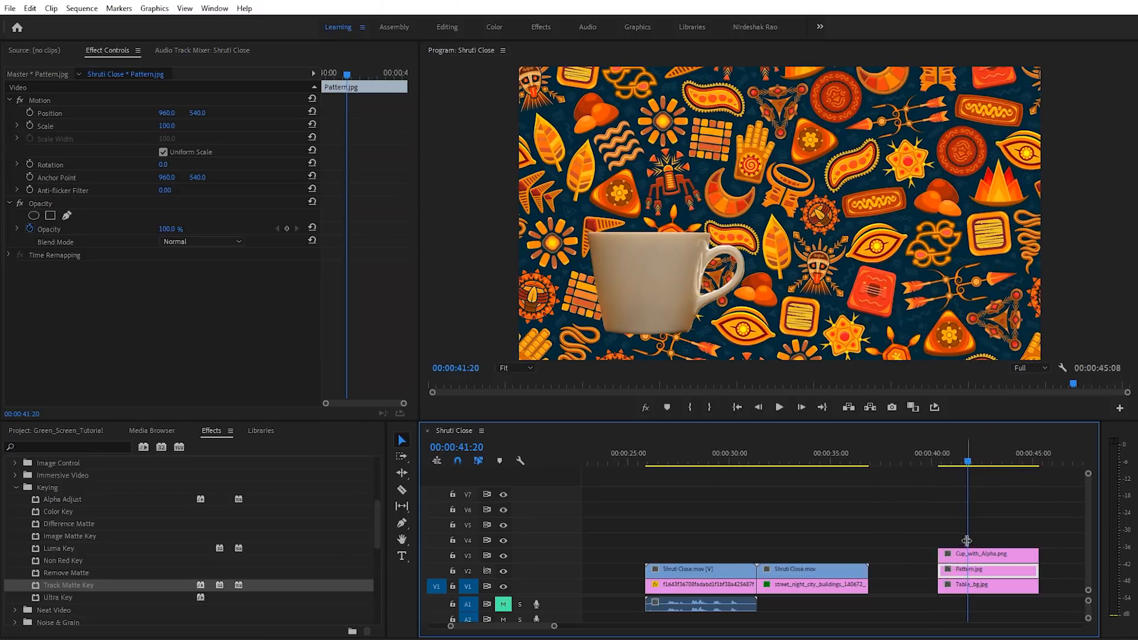
pyautogui.click(960, 452)
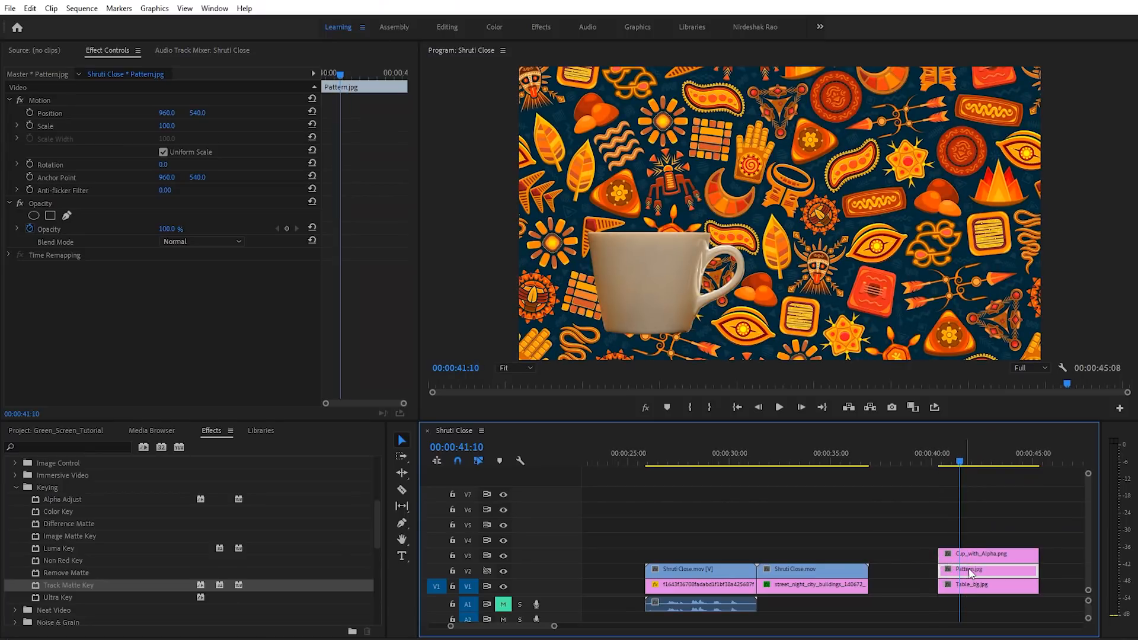
pyautogui.click(503, 571)
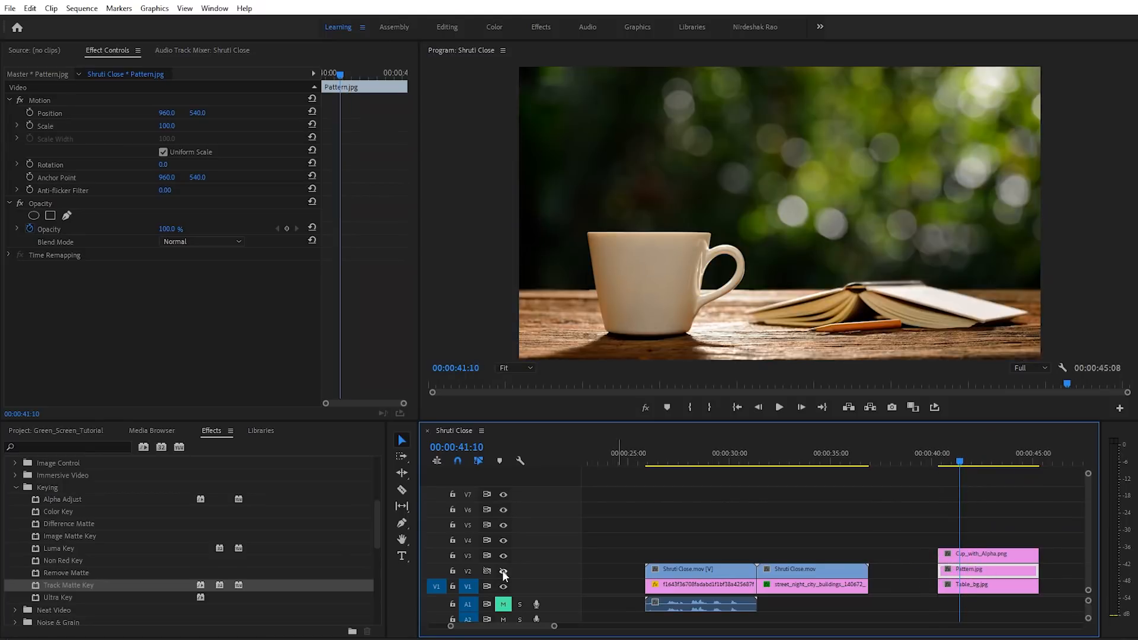
pyautogui.click(504, 571)
pyautogui.click(992, 608)
# - Apply the Track Matte Key effect to Pattern.jpg and set its matte to Video 3
pyautogui.click(969, 566)
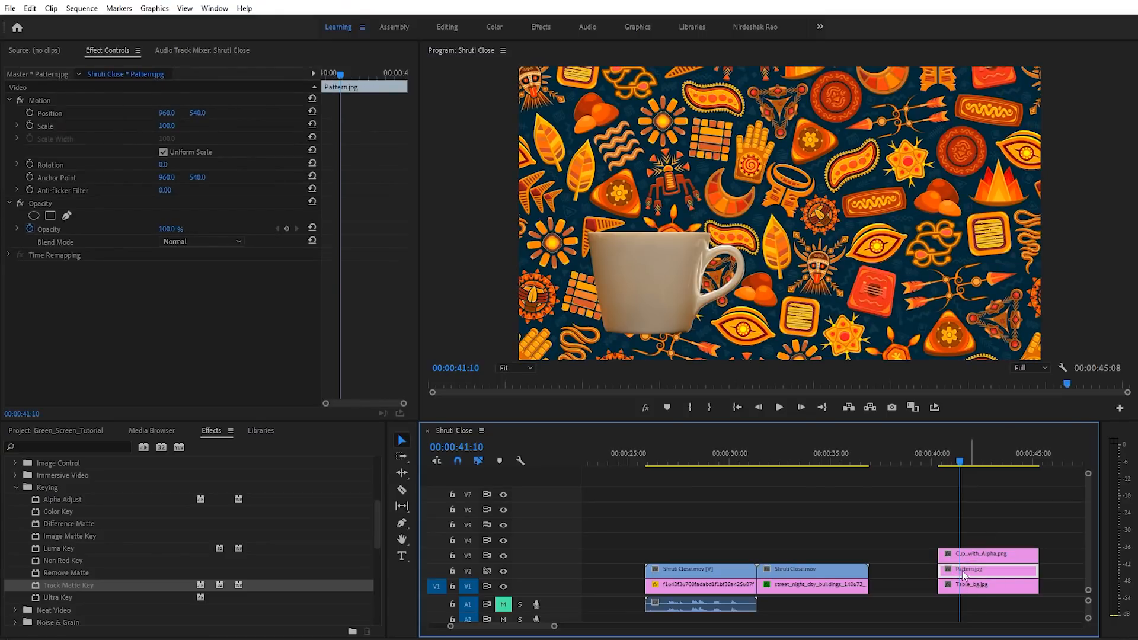
pyautogui.moveTo(82, 585); pyautogui.dragTo(131, 359)
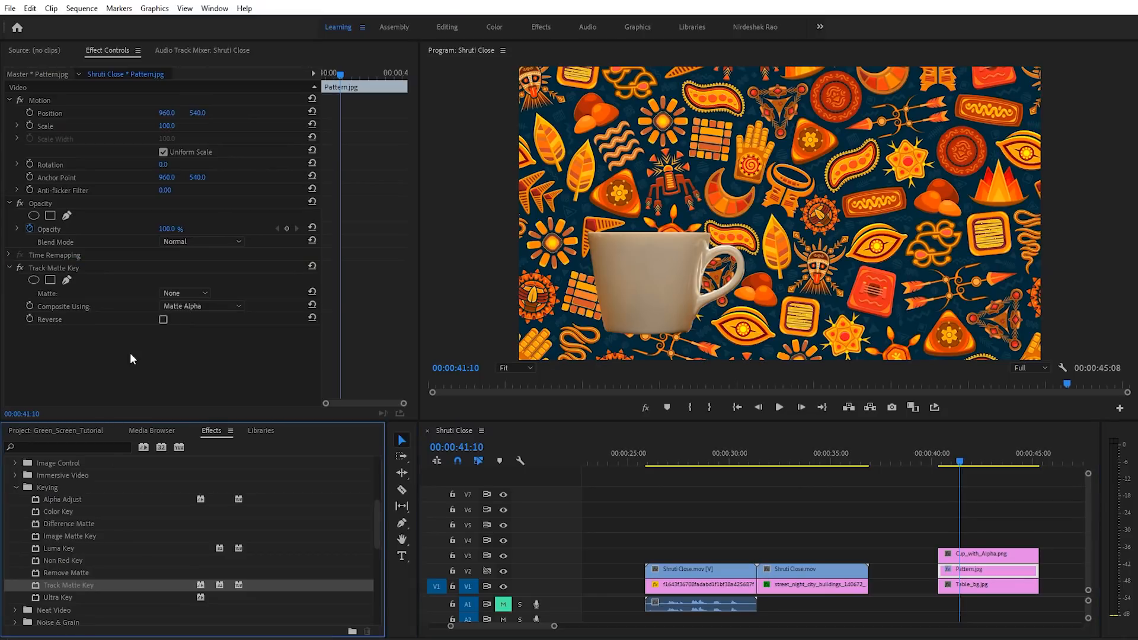
pyautogui.click(190, 293)
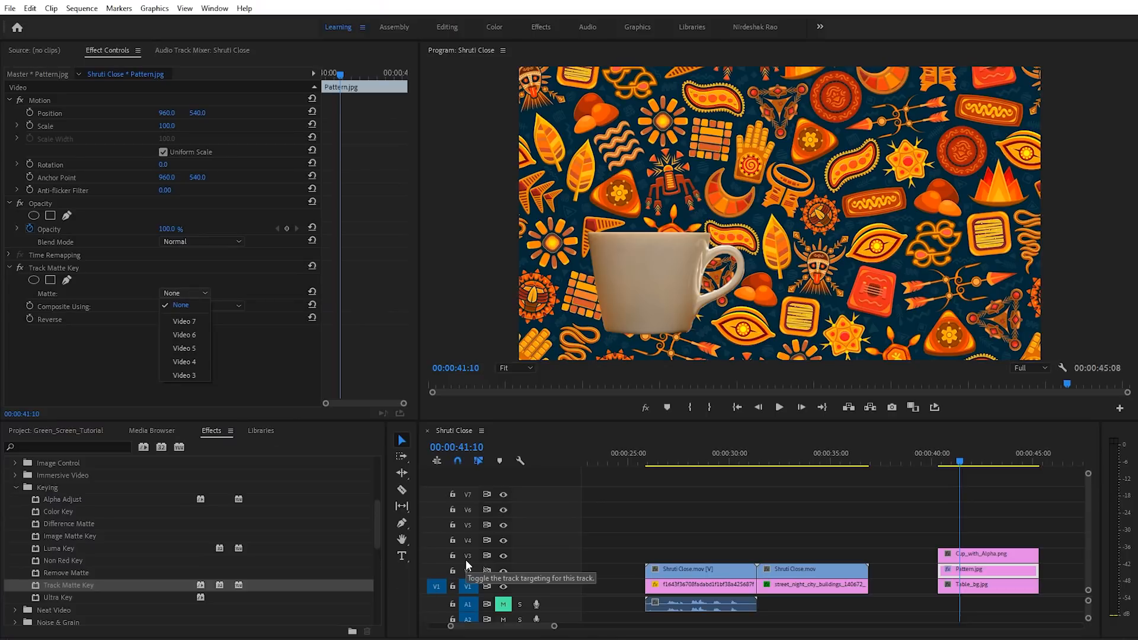
pyautogui.click(184, 376)
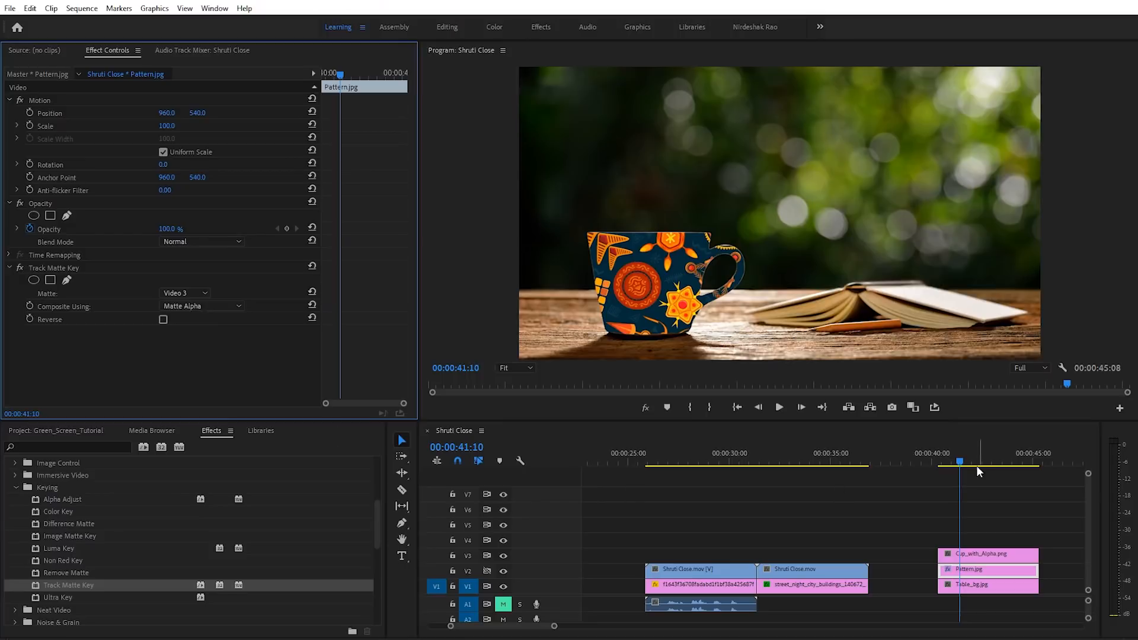
# - Enable Reverse in the Track Matte Key effect on Pattern.jpg
pyautogui.click(957, 462)
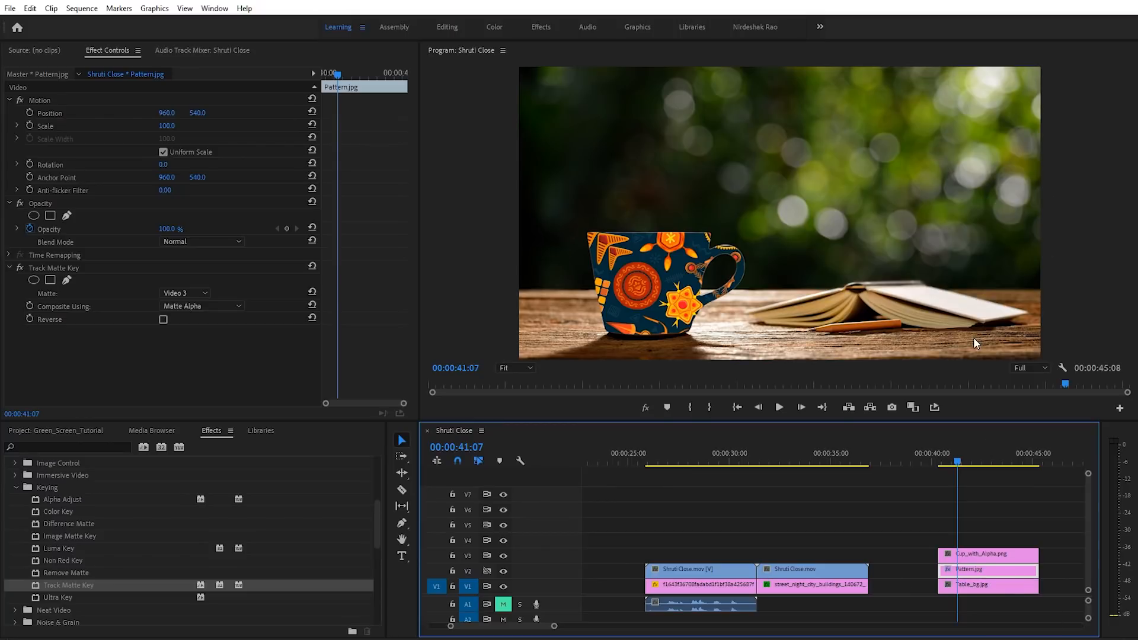
pyautogui.click(163, 320)
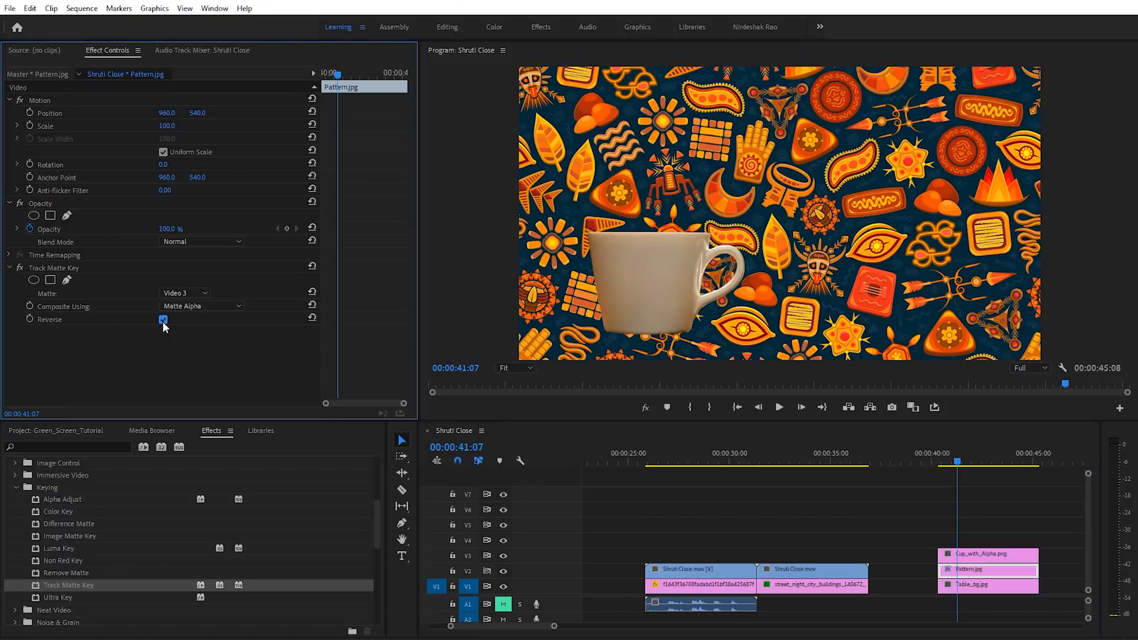
pyautogui.click(539, 536)
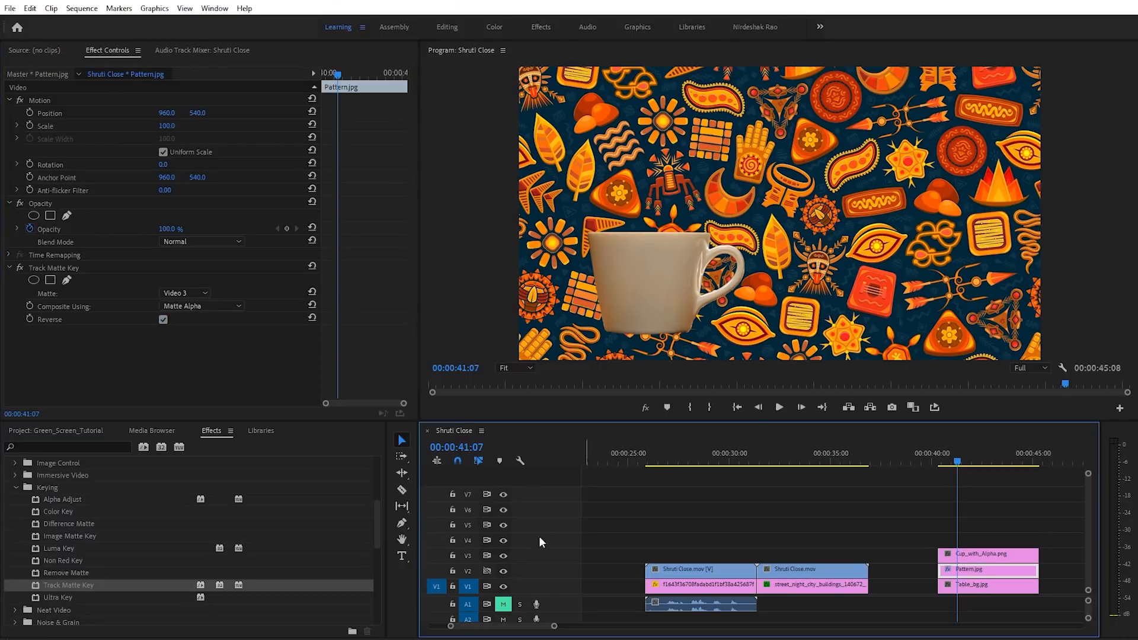
# - Hide track V1 and turn on the Transparency Grid in the Program monitor
pyautogui.click(503, 586)
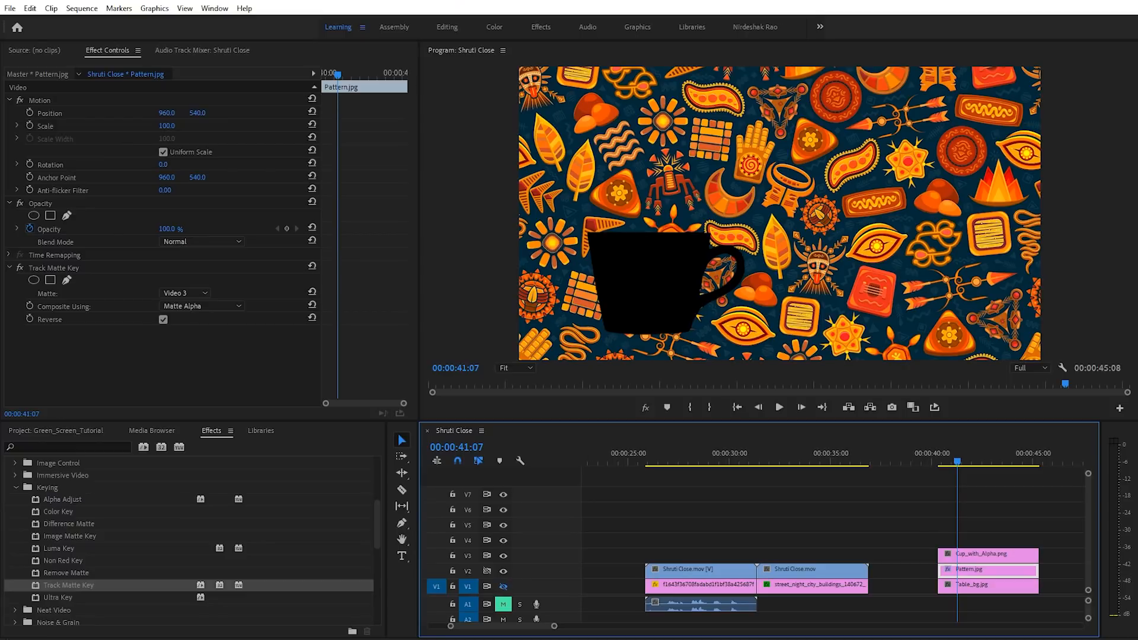
pyautogui.click(1062, 369)
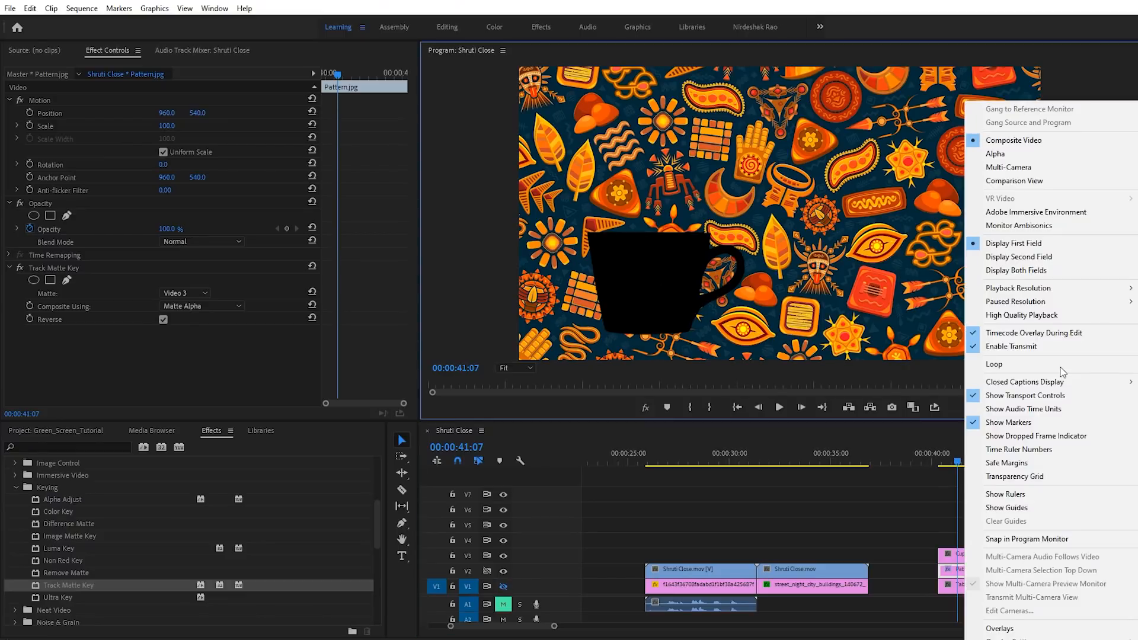
pyautogui.click(1015, 477)
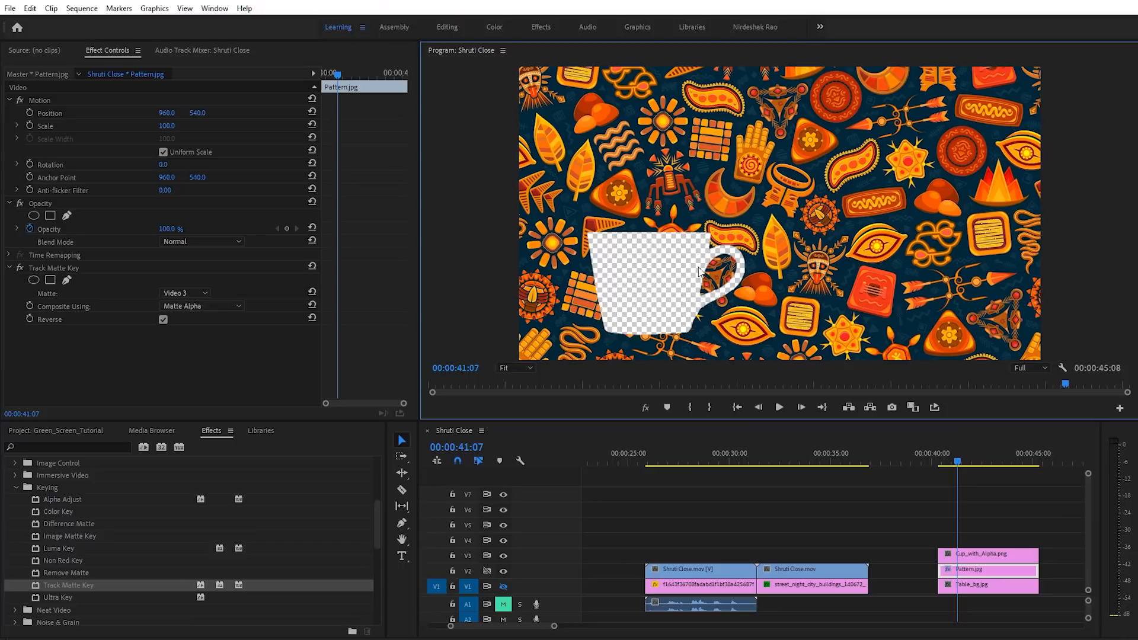
# - Make track V1 visible and reposition Table_bg.jpg to about 648.3, 982.8 behind the cup-shaped hole
pyautogui.click(1004, 587)
pyautogui.click(504, 586)
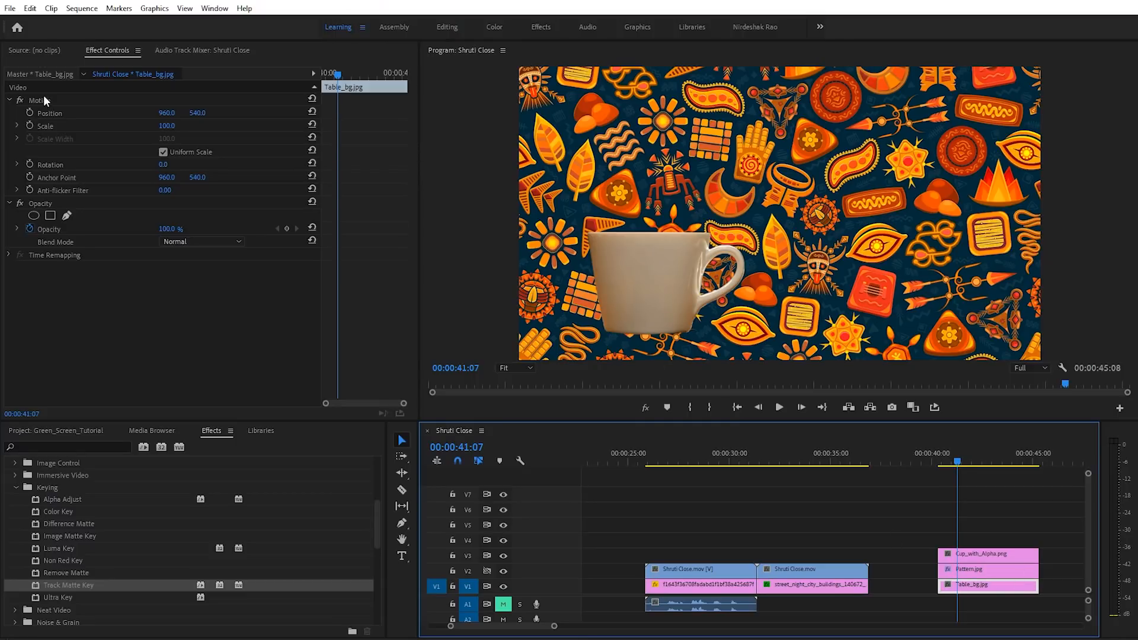
pyautogui.click(64, 102)
pyautogui.moveTo(678, 287); pyautogui.dragTo(688, 349)
# - Disable Reverse in Pattern.jpg's Track Matte Key effect and try moving Table_bg.jpg back up behind the patterned cup
pyautogui.click(977, 570)
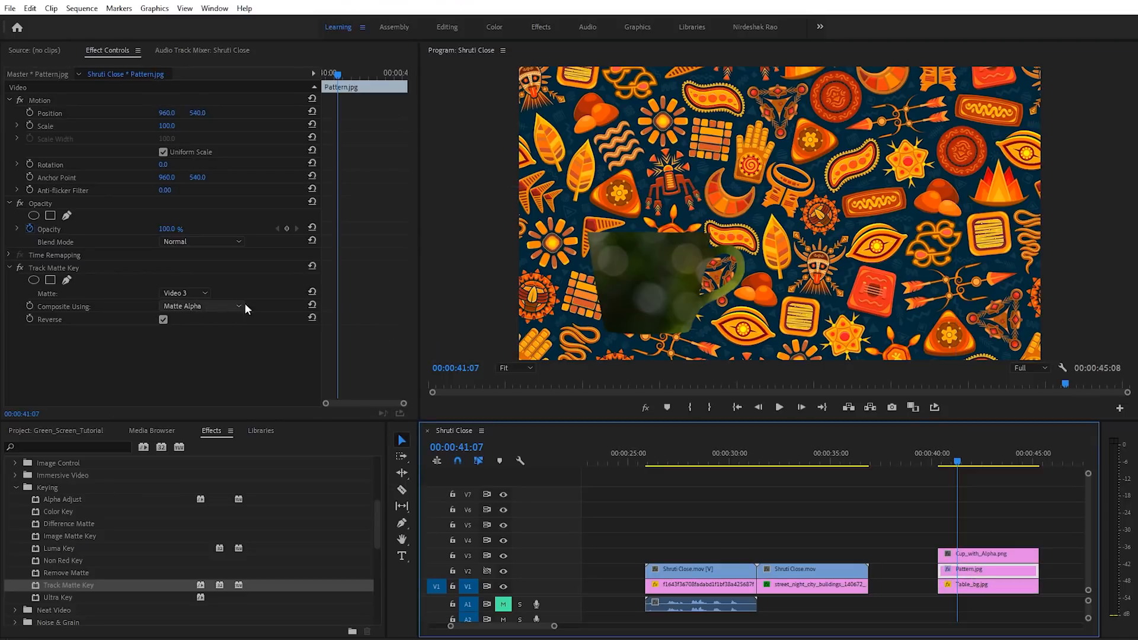
pyautogui.click(164, 318)
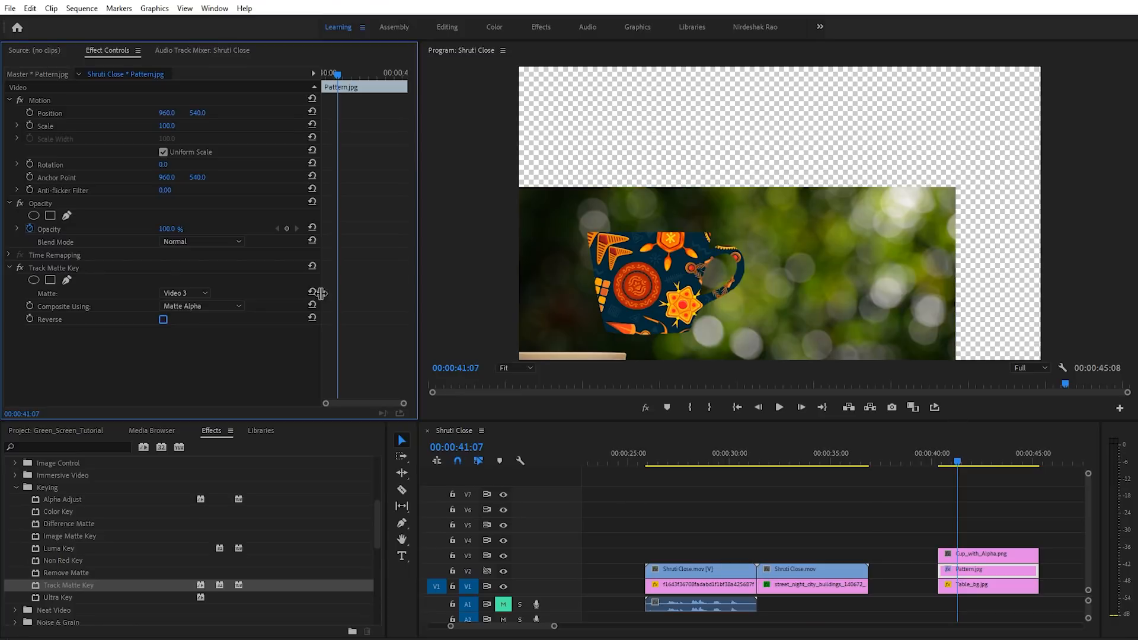
pyautogui.click(972, 585)
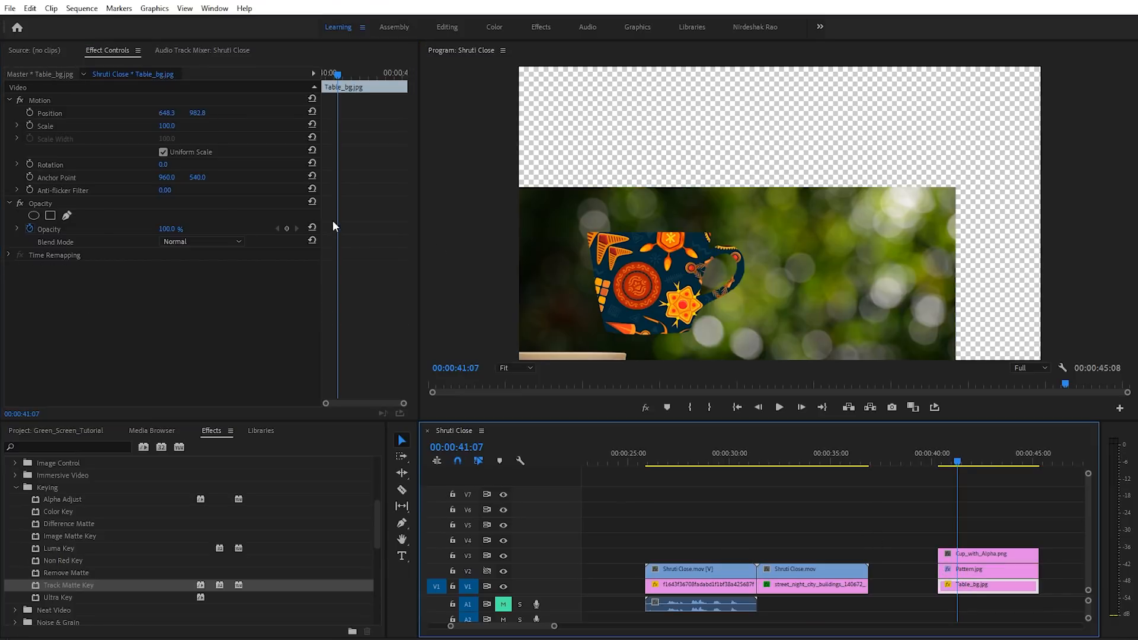
pyautogui.click(50, 101)
pyautogui.moveTo(817, 306); pyautogui.dragTo(903, 182)
# - Undo the Table_bg.jpg moves, the Reverse change and the V1 visibility change, and deselect all clips
pyautogui.hotkey('ctrl', 'z')
pyautogui.click(997, 514)
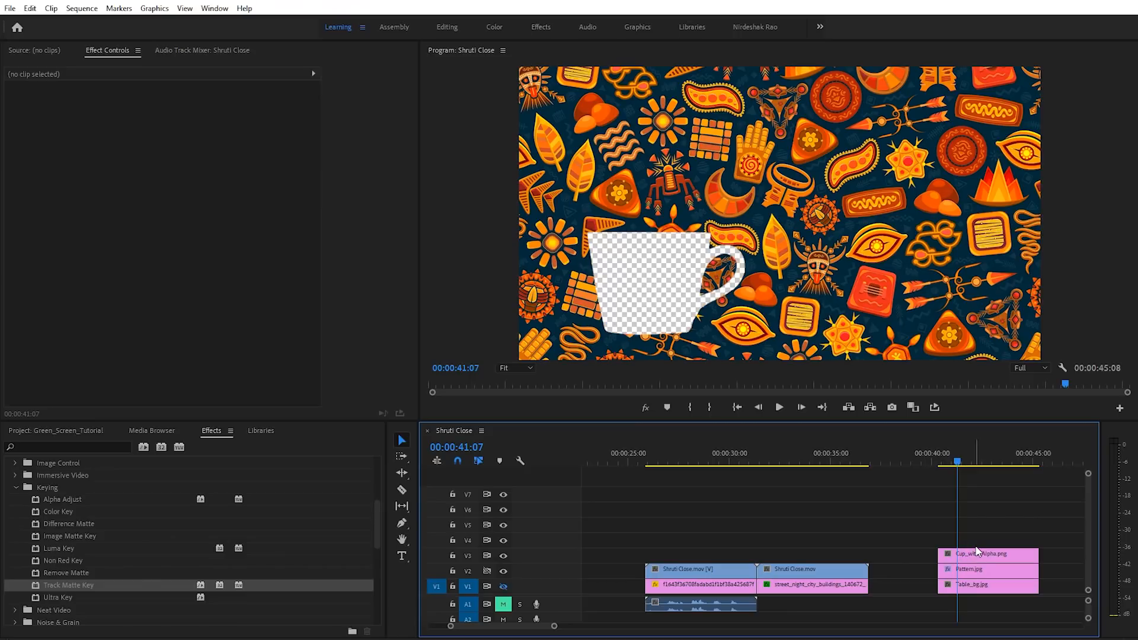
# - Draw a loose closed Opacity pen mask around the woman in the first green-screen clip on V2, leaving room for her arms
pyautogui.click(713, 452)
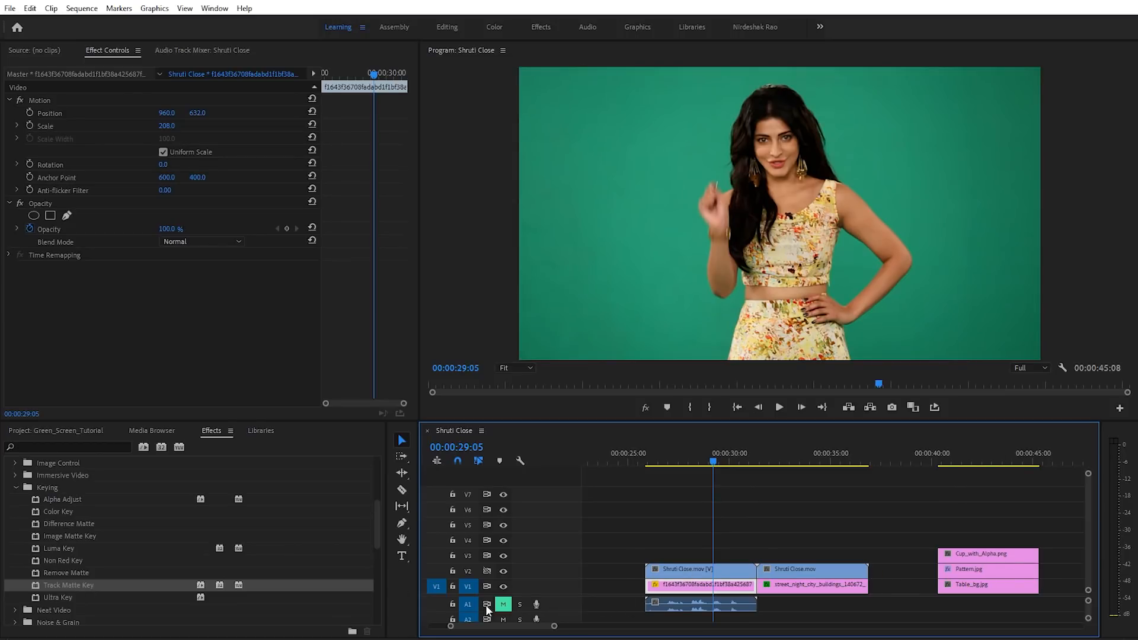
pyautogui.click(60, 598)
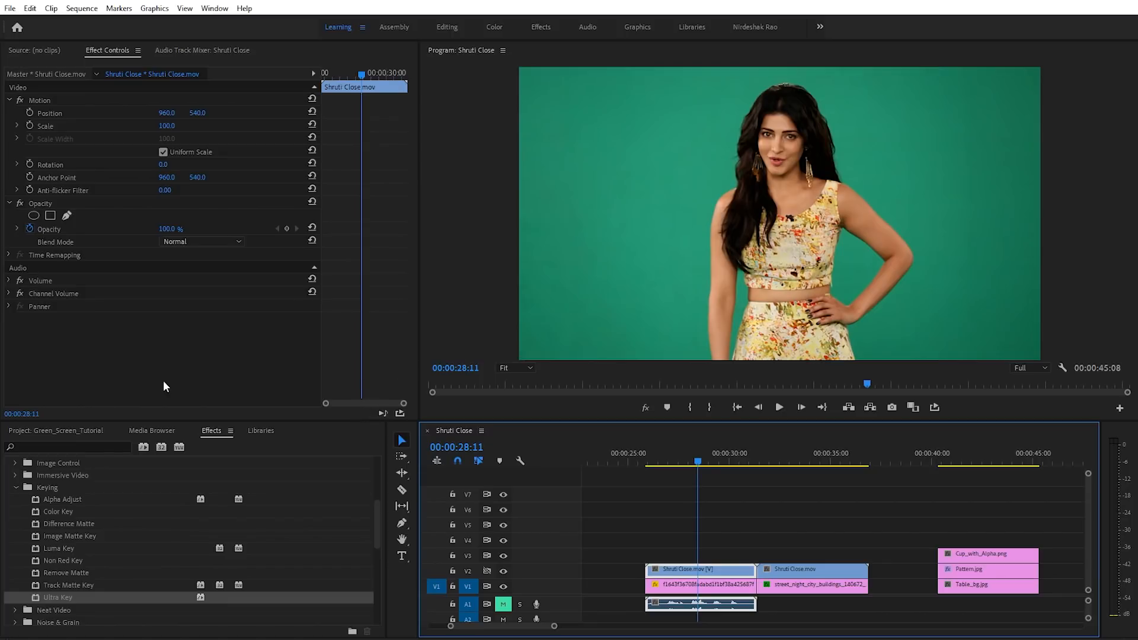
pyautogui.click(66, 216)
pyautogui.click(532, 368)
pyautogui.click(526, 409)
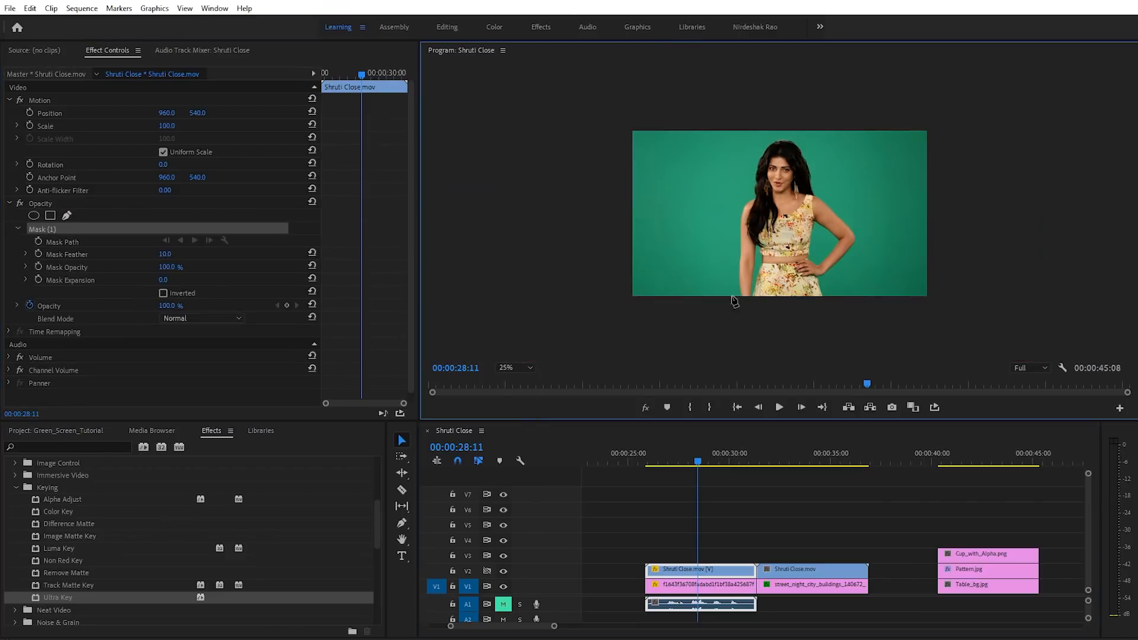
pyautogui.click(713, 305)
pyautogui.click(701, 161)
pyautogui.click(729, 132)
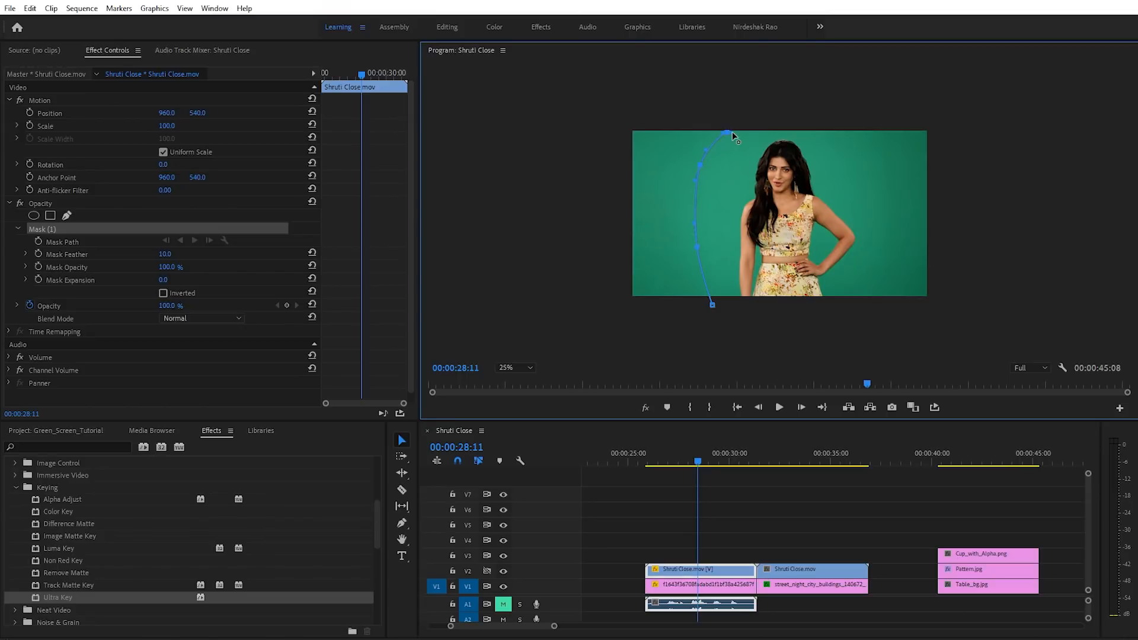
pyautogui.click(807, 130)
pyautogui.click(826, 138)
pyautogui.moveTo(866, 297); pyautogui.dragTo(864, 307)
pyautogui.moveTo(774, 326); pyautogui.dragTo(748, 329)
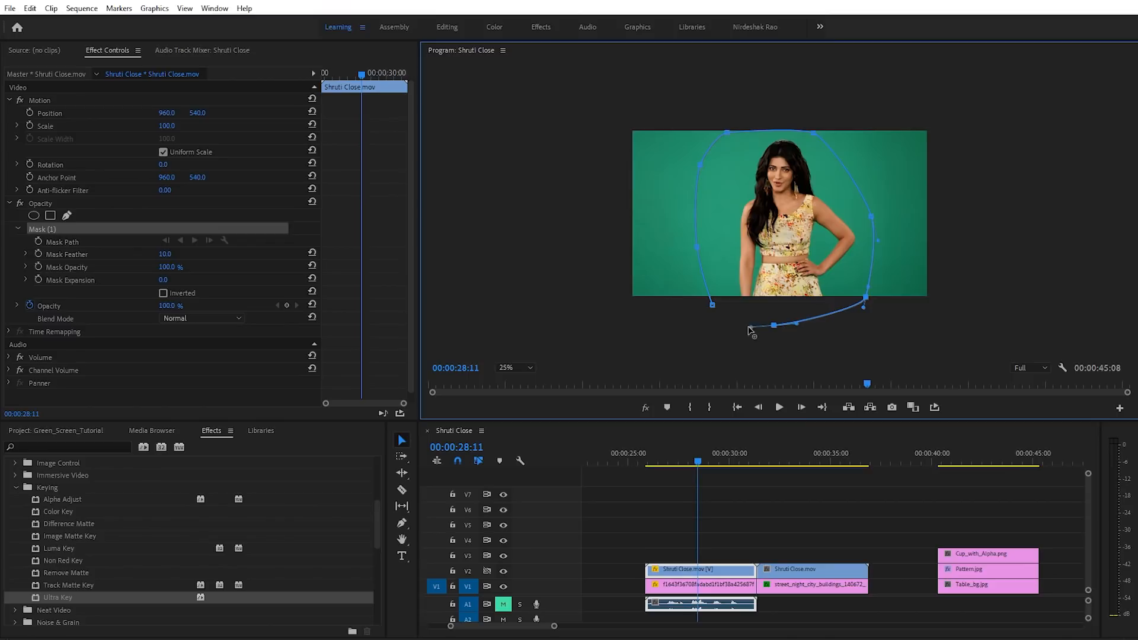
pyautogui.click(713, 306)
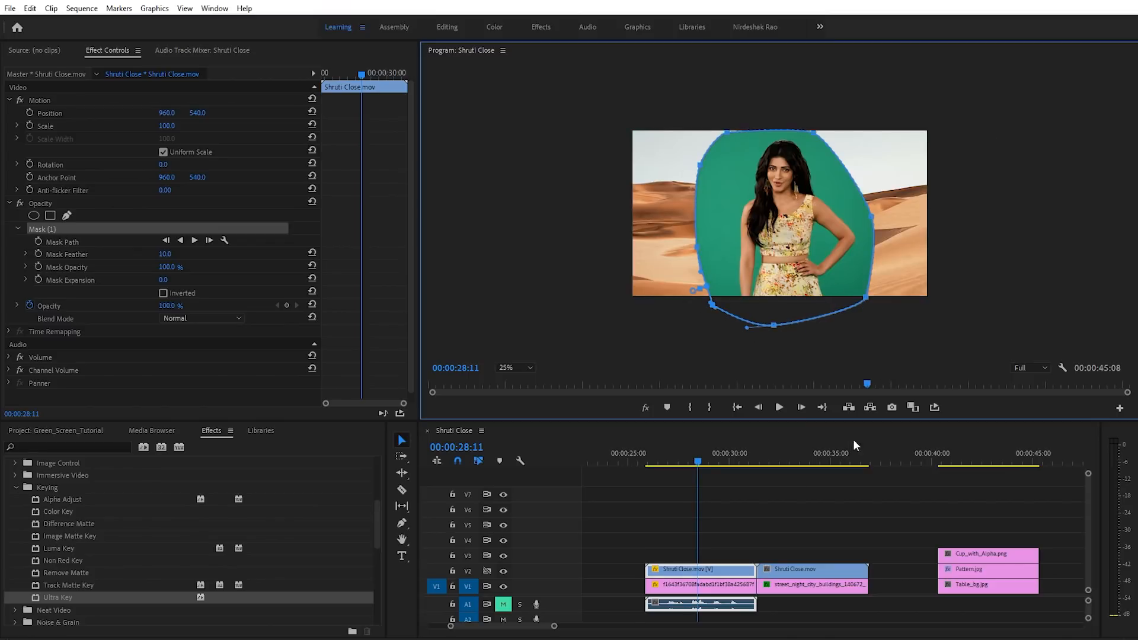
pyautogui.click(508, 368)
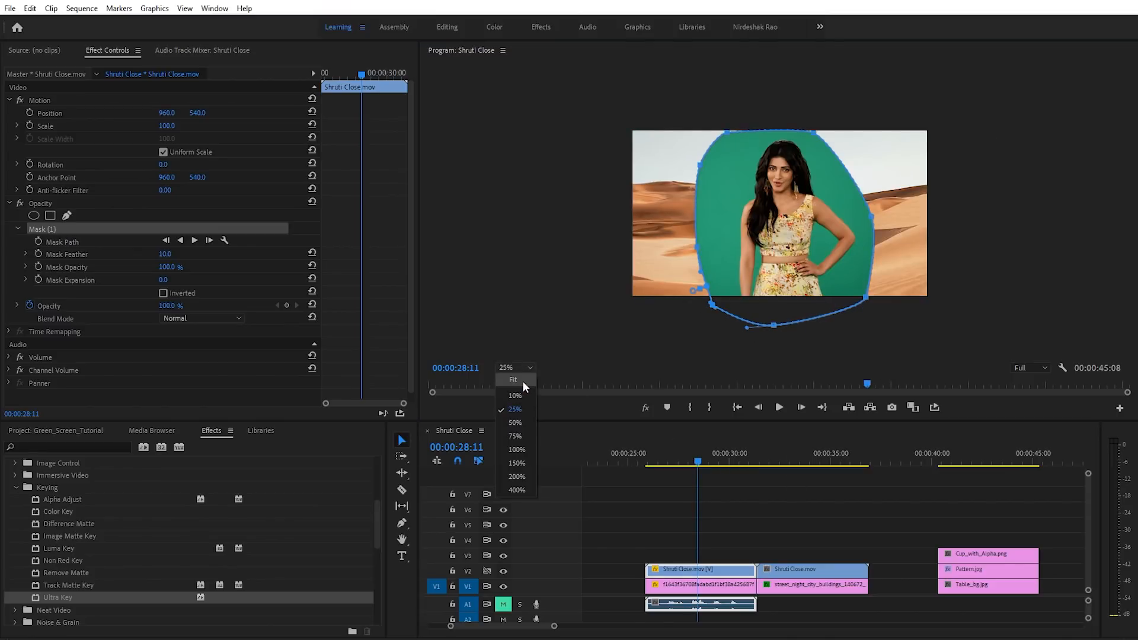
pyautogui.click(521, 381)
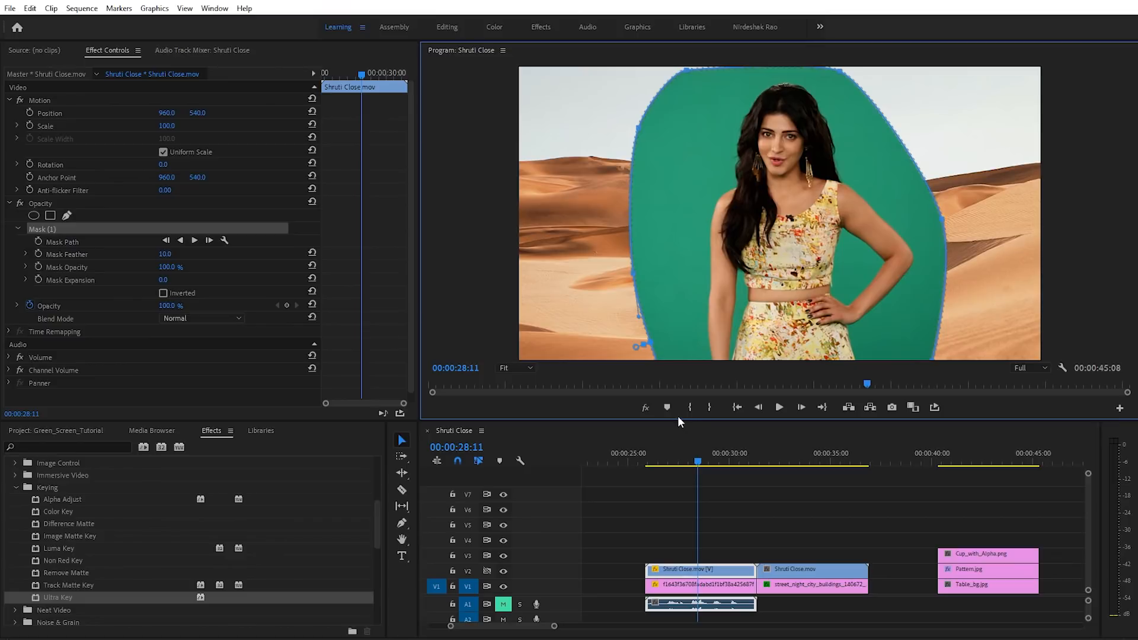
# - Enlarge the Program monitor and scrub through the masked clip to check that her gestures stay inside the mask
pyautogui.moveTo(678, 422); pyautogui.dragTo(678, 460)
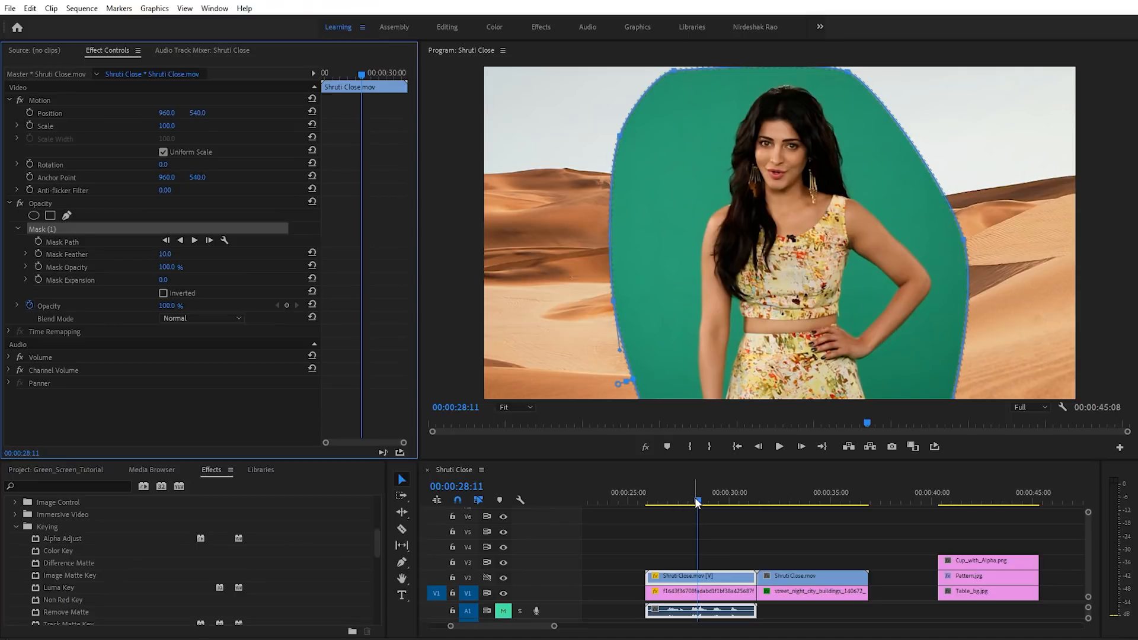
pyautogui.moveTo(698, 502); pyautogui.dragTo(719, 511)
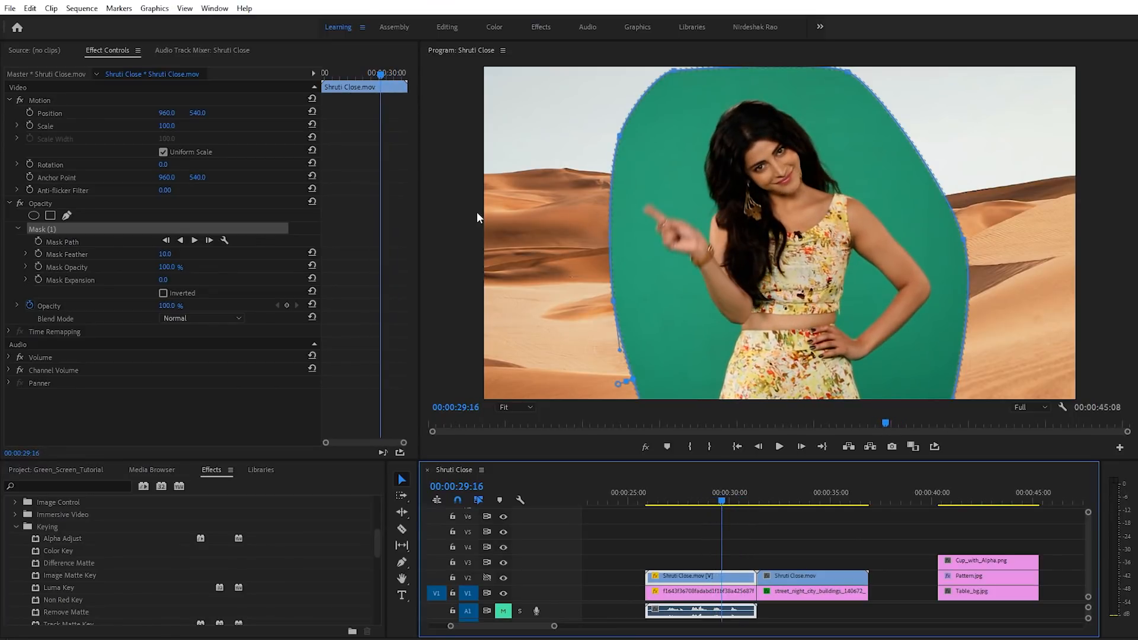
pyautogui.moveTo(721, 499)
pyautogui.mouseDown()
pyautogui.moveTo(742, 511)
pyautogui.moveTo(702, 507)
pyautogui.mouseUp()
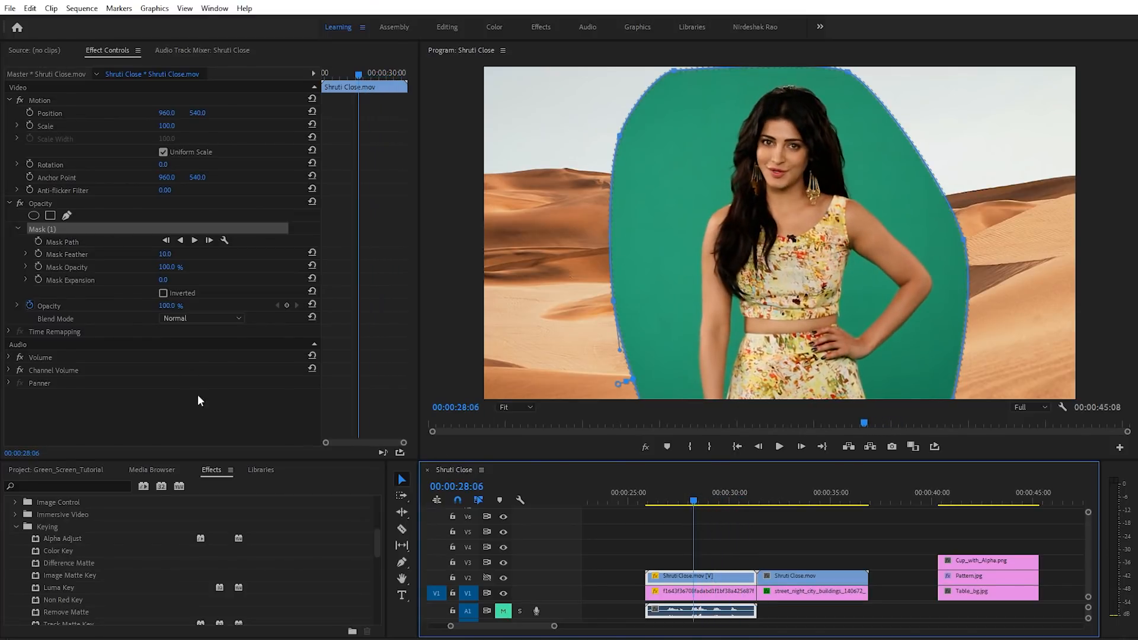
# - Apply the Ultra Key effect to the masked V2 clip and sample the green backdrop beside the woman as Key Color
pyautogui.scroll(-2, 90, 592)
pyautogui.click(58, 613)
pyautogui.moveTo(134, 471); pyautogui.dragTo(667, 578)
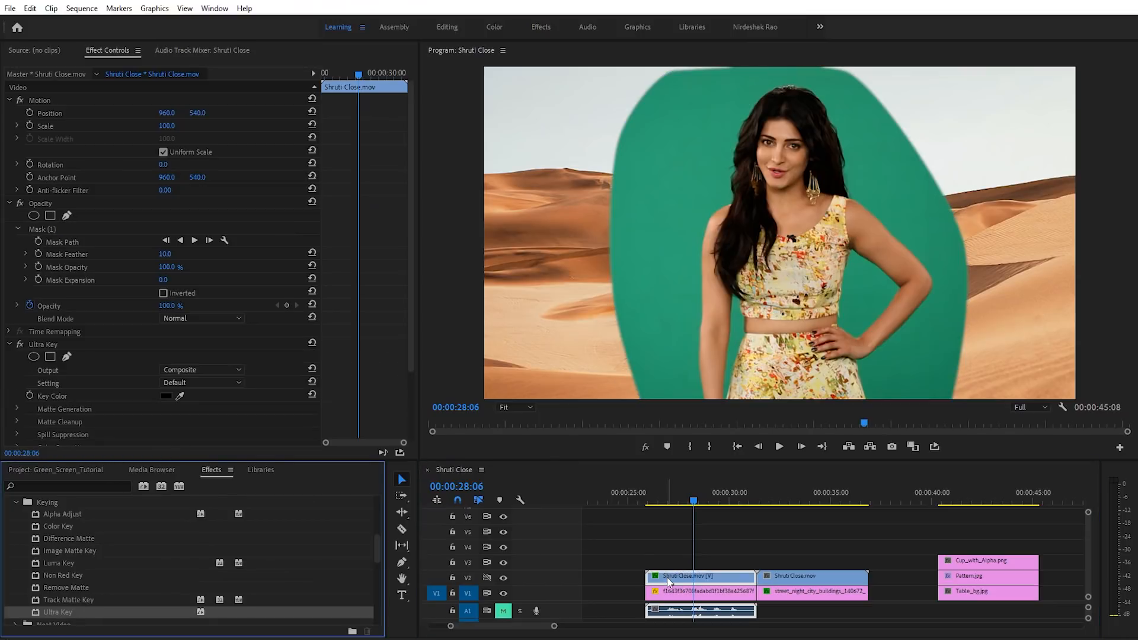
pyautogui.moveTo(179, 397); pyautogui.dragTo(851, 299)
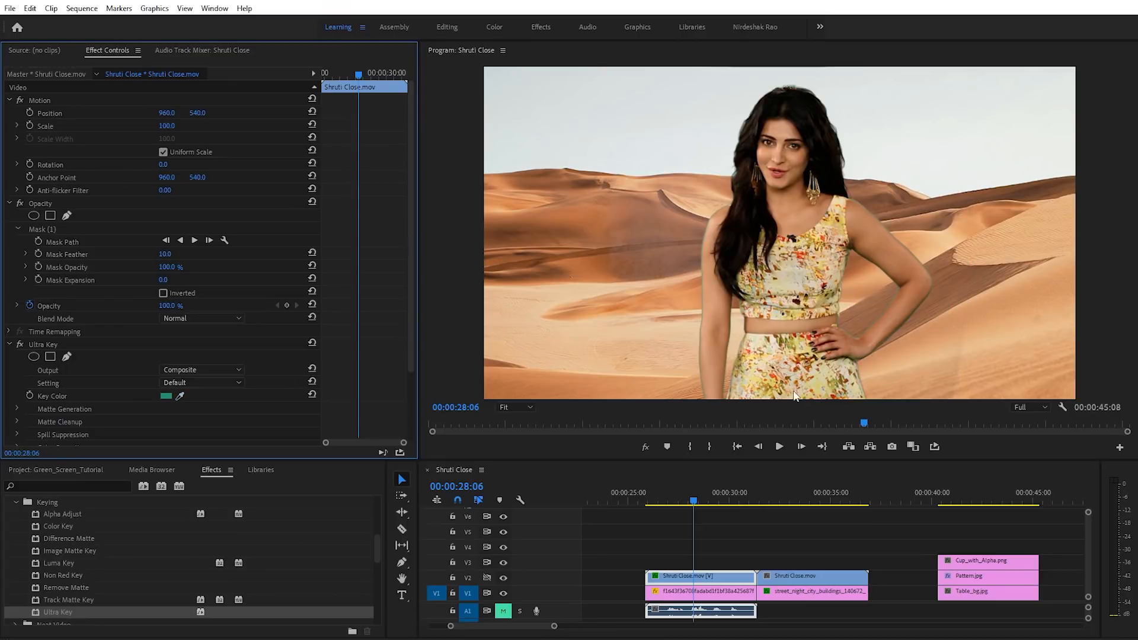
# - Inspect the keyed edges around the hair and shoulders at 100% and 200% magnification on several frames
pyautogui.moveTo(692, 499)
pyautogui.mouseDown()
pyautogui.moveTo(704, 501)
pyautogui.moveTo(689, 501)
pyautogui.mouseUp()
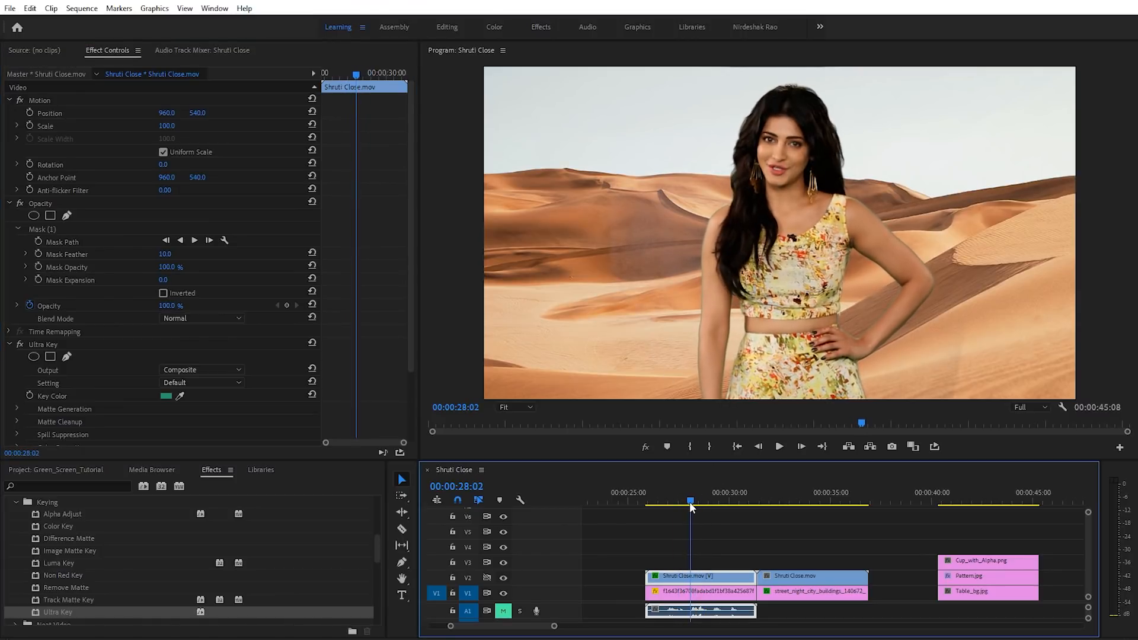
pyautogui.click(512, 406)
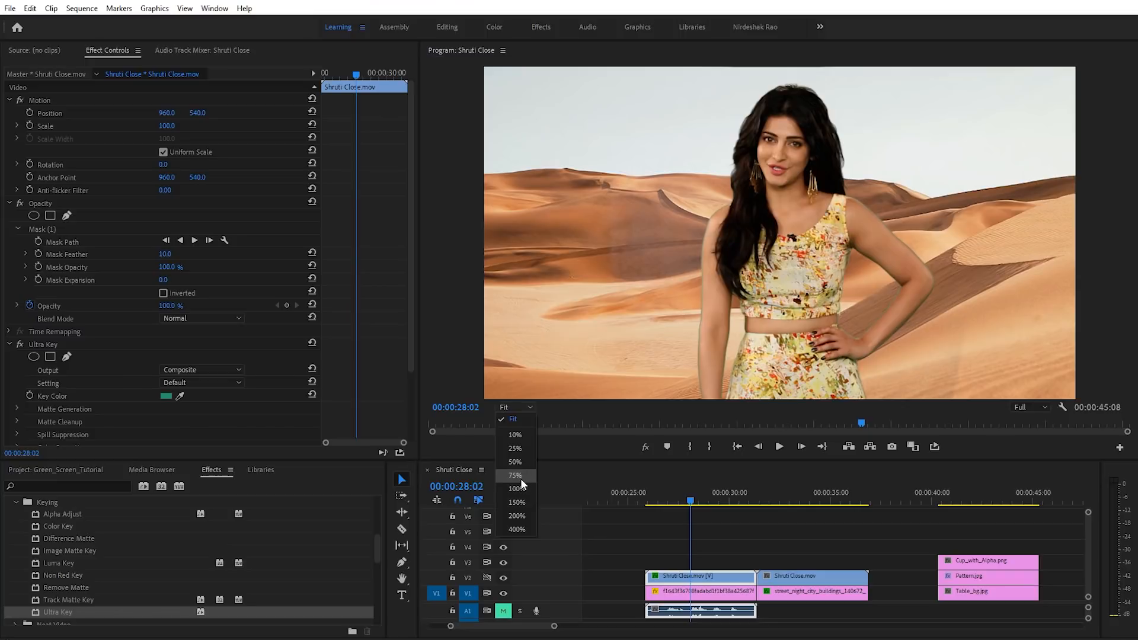
pyautogui.click(517, 488)
pyautogui.moveTo(1126, 234); pyautogui.dragTo(1127, 227)
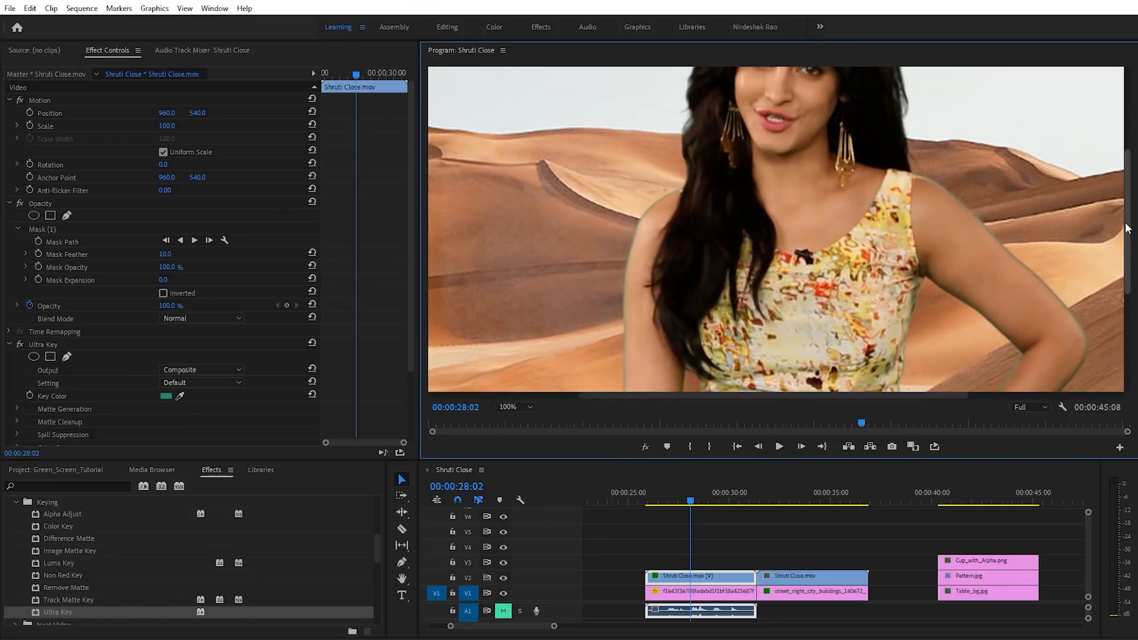
pyautogui.moveTo(1122, 274); pyautogui.dragTo(1122, 204)
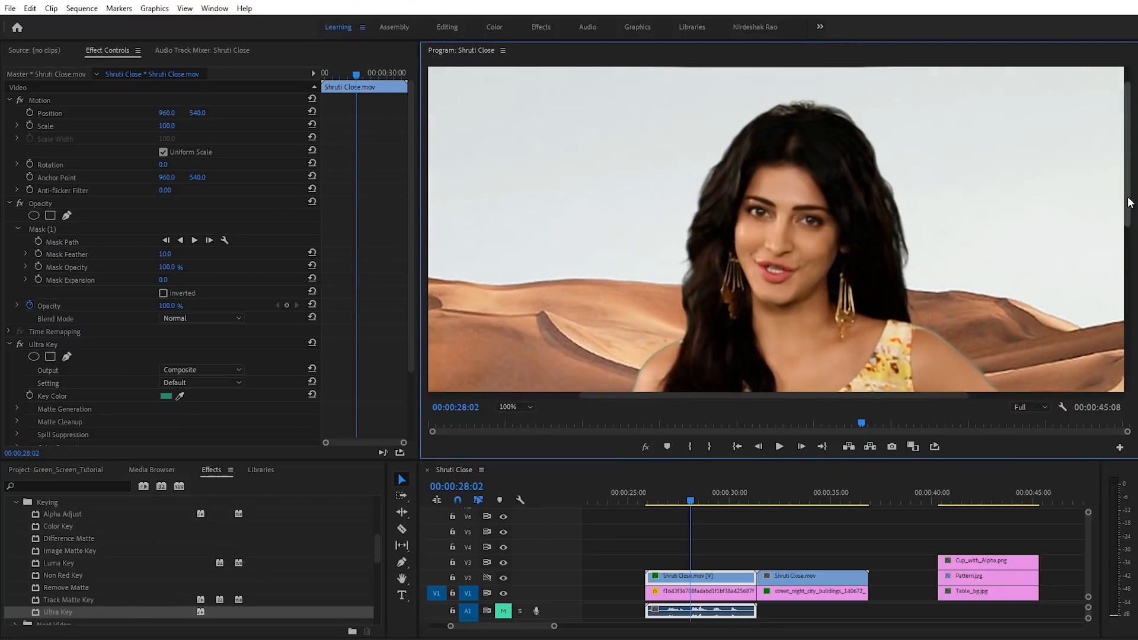
pyautogui.click(536, 406)
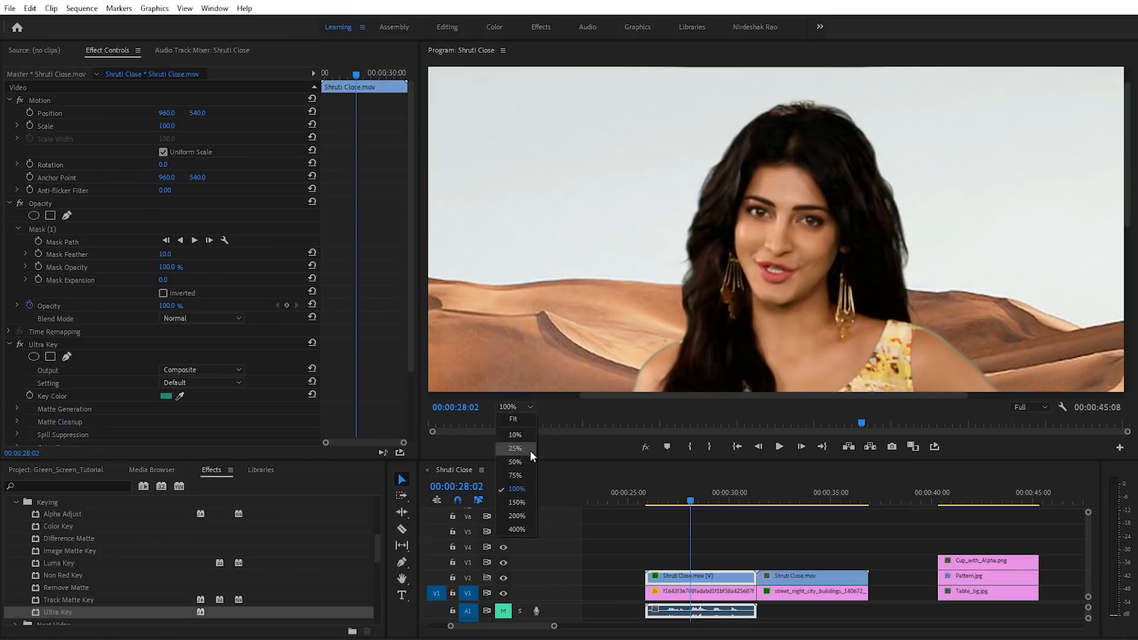
pyautogui.click(527, 516)
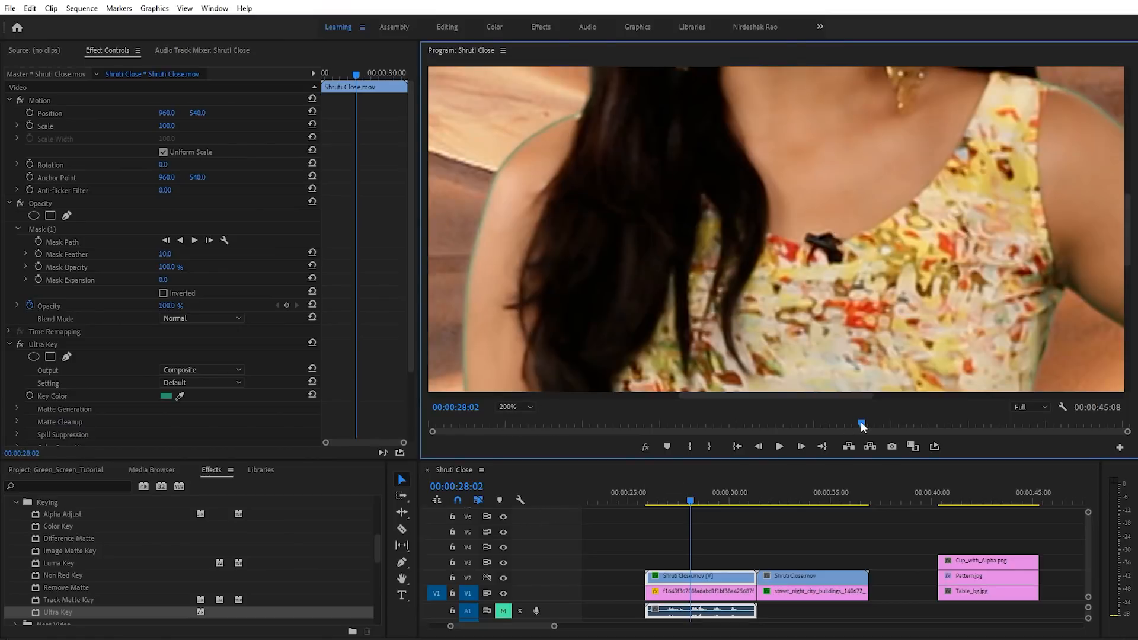
pyautogui.moveTo(1125, 254); pyautogui.dragTo(1124, 179)
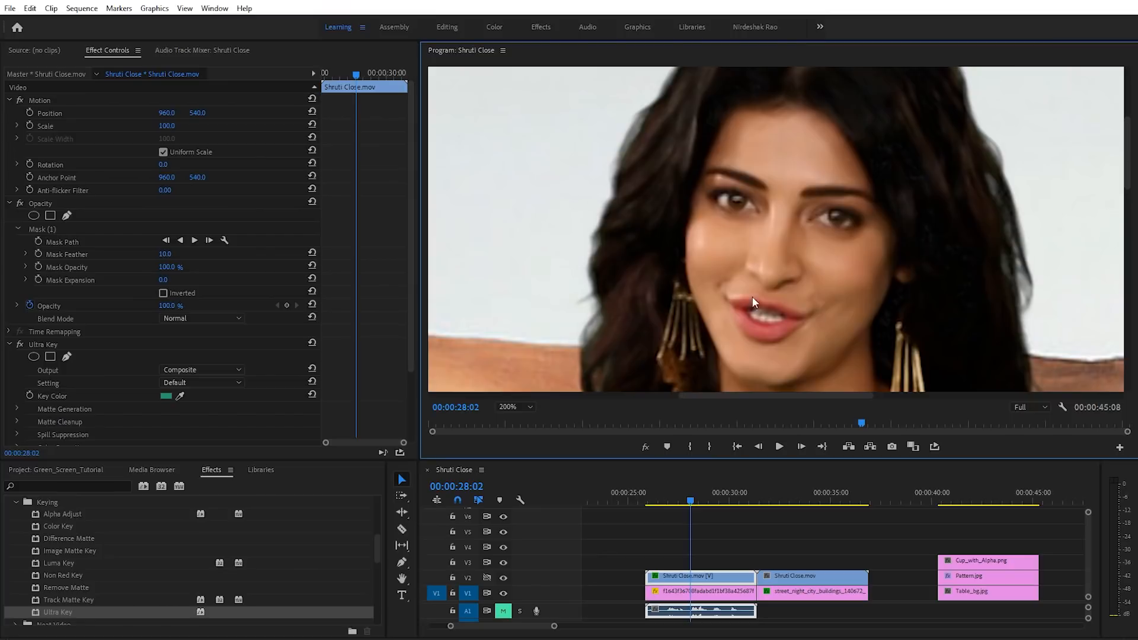
pyautogui.moveTo(709, 502)
pyautogui.mouseDown()
pyautogui.moveTo(681, 505)
pyautogui.moveTo(723, 505)
pyautogui.moveTo(689, 504)
pyautogui.mouseUp()
pyautogui.click(514, 406)
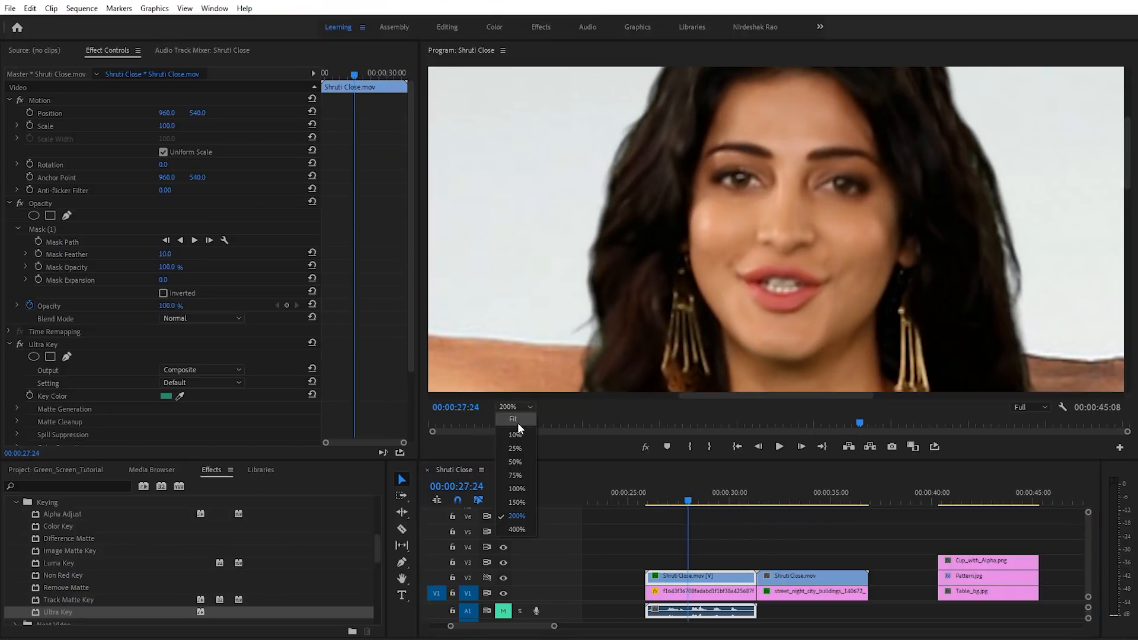
pyautogui.click(515, 419)
pyautogui.moveTo(682, 501); pyautogui.dragTo(690, 506)
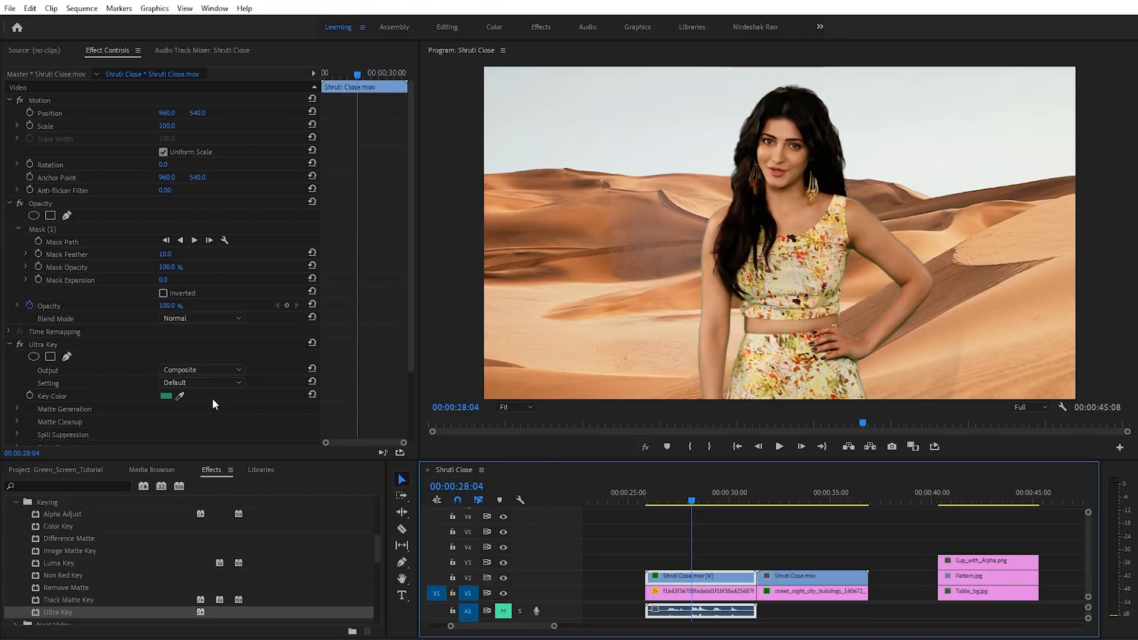
# - Set the Ultra Key Output to Alpha Channel and check the matte on nearby frames
pyautogui.click(237, 370)
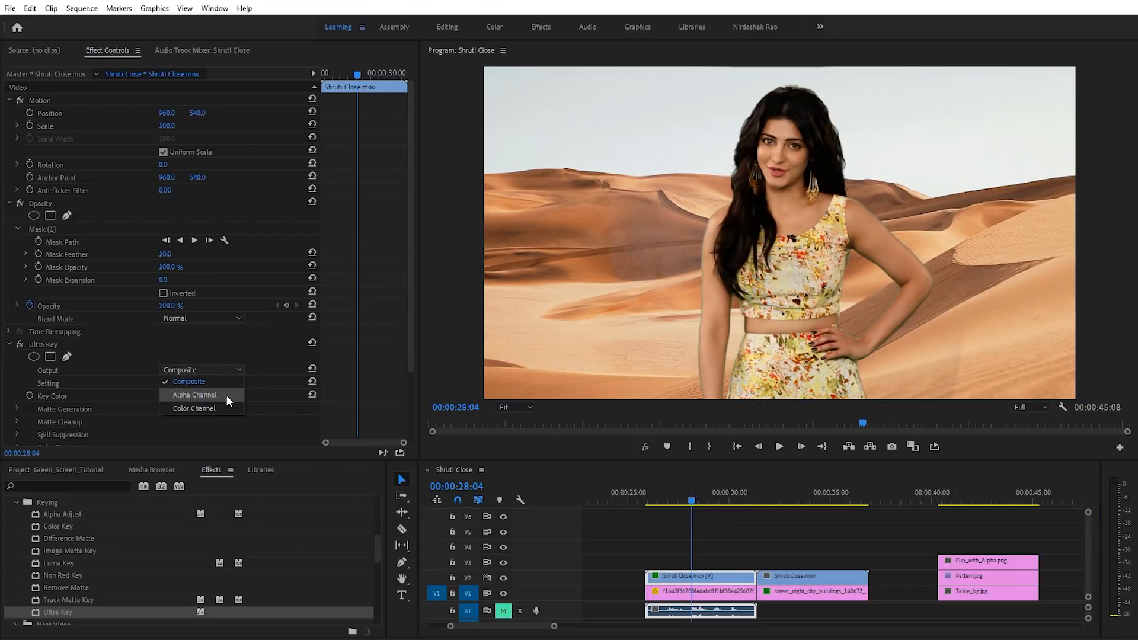
pyautogui.click(220, 395)
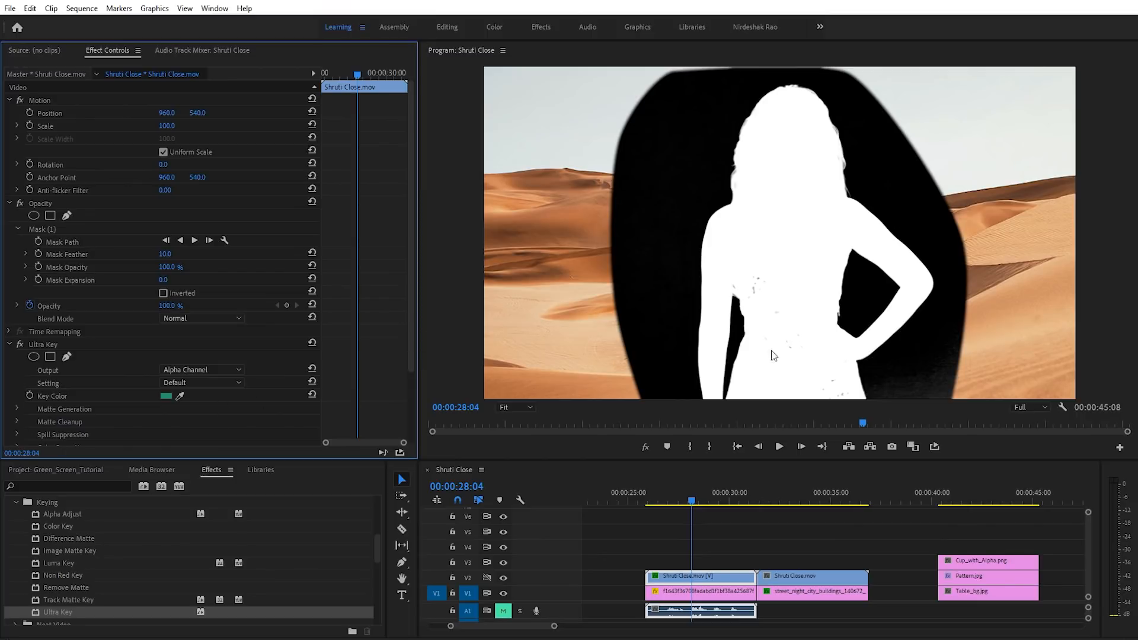
pyautogui.scroll(-3, 297, 380)
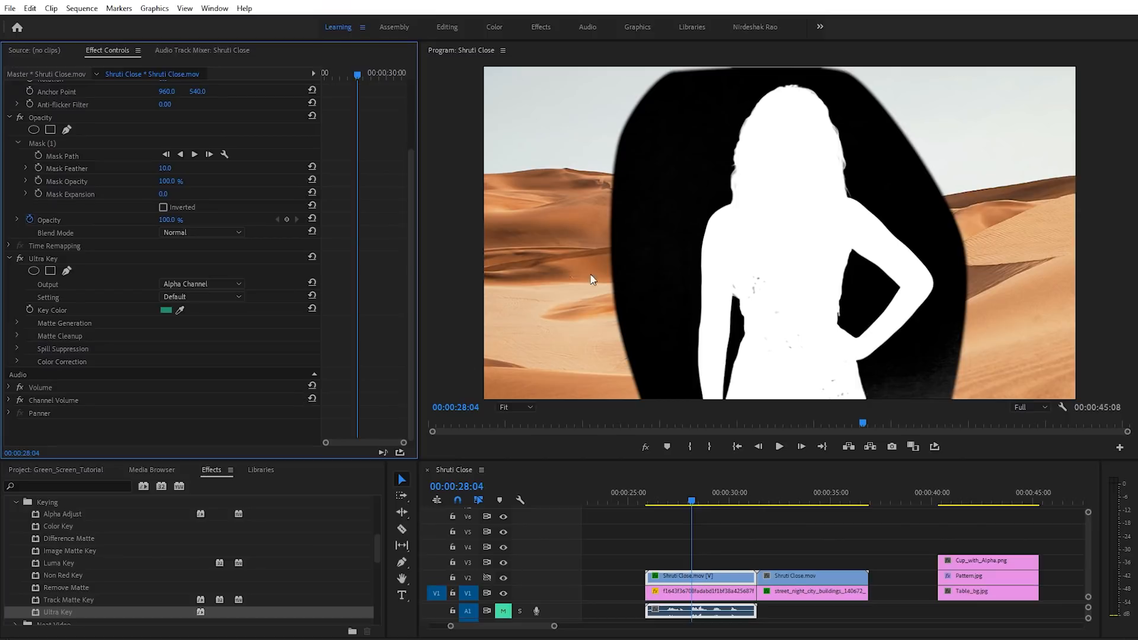
pyautogui.moveTo(691, 501)
pyautogui.mouseDown()
pyautogui.moveTo(681, 501)
pyautogui.moveTo(699, 503)
pyautogui.mouseUp()
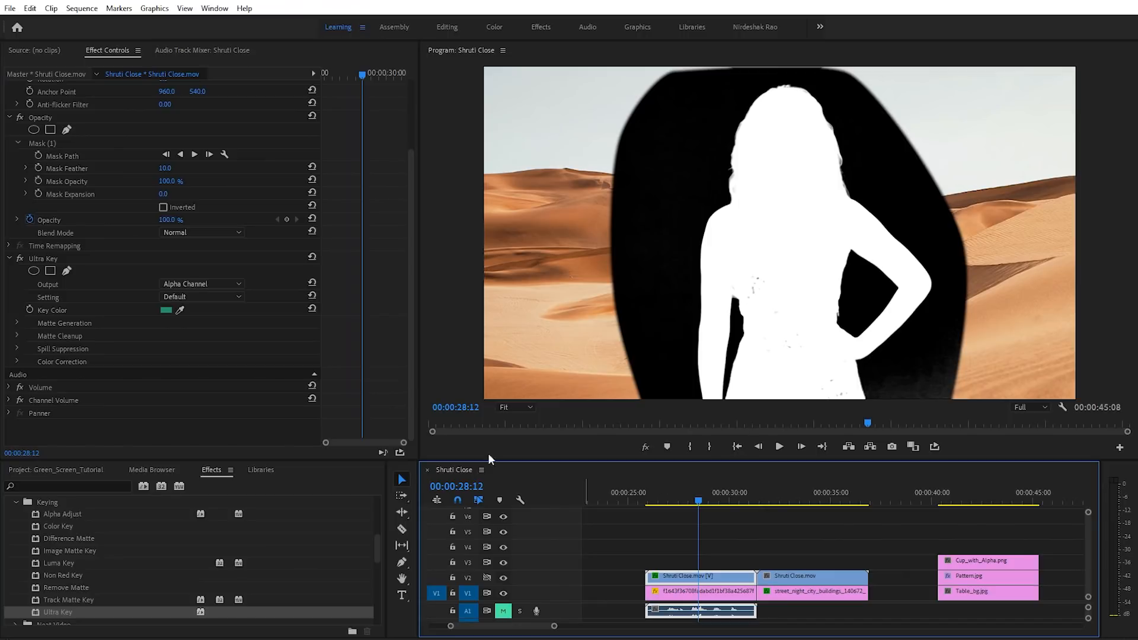
# - Switch the Ultra Key Output to Composite and back to Alpha Channel to compare the key with its matte
pyautogui.click(223, 282)
pyautogui.click(212, 295)
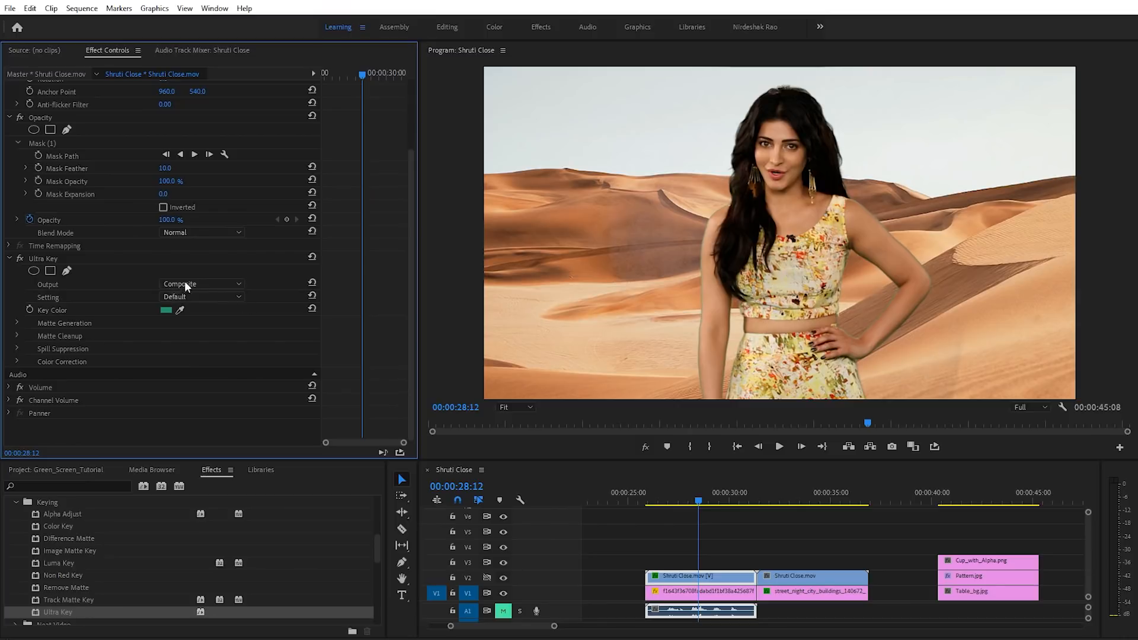
pyautogui.click(221, 283)
pyautogui.click(224, 309)
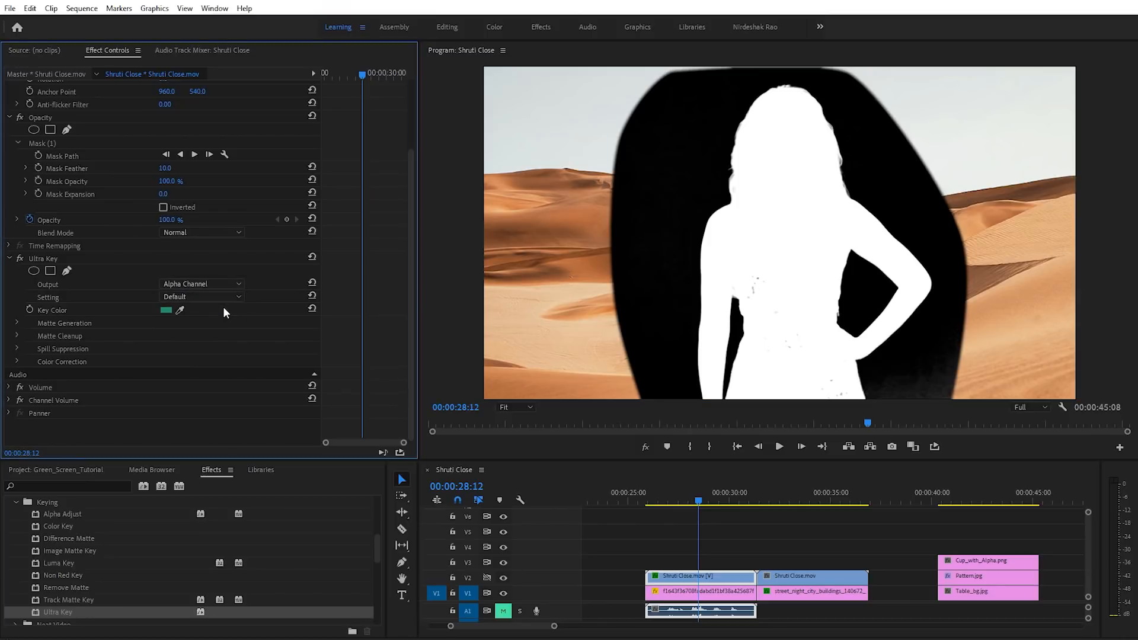
# - Set Transparency in the Ultra Key's Matte Generation settings to 69
pyautogui.click(17, 323)
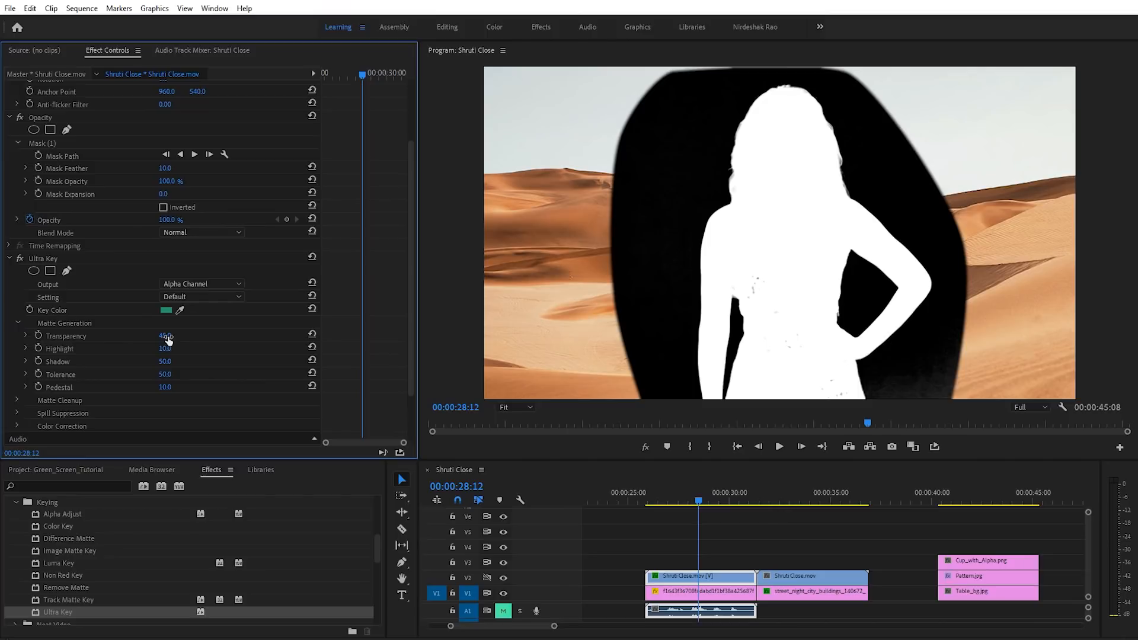
pyautogui.moveTo(164, 337); pyautogui.dragTo(169, 336)
pyautogui.moveTo(169, 336); pyautogui.dragTo(179, 336)
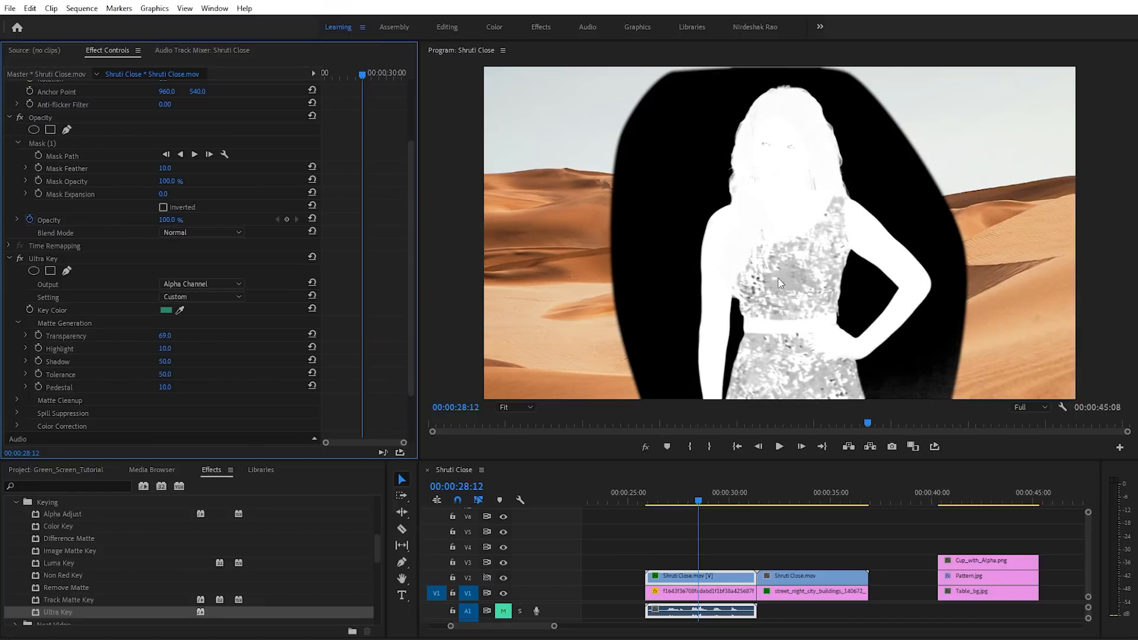
# - Lower the Ultra Key's Transparency to 8, and raise it gradually to 39 while checking the alpha matte
pyautogui.moveTo(165, 336); pyautogui.dragTo(134, 336)
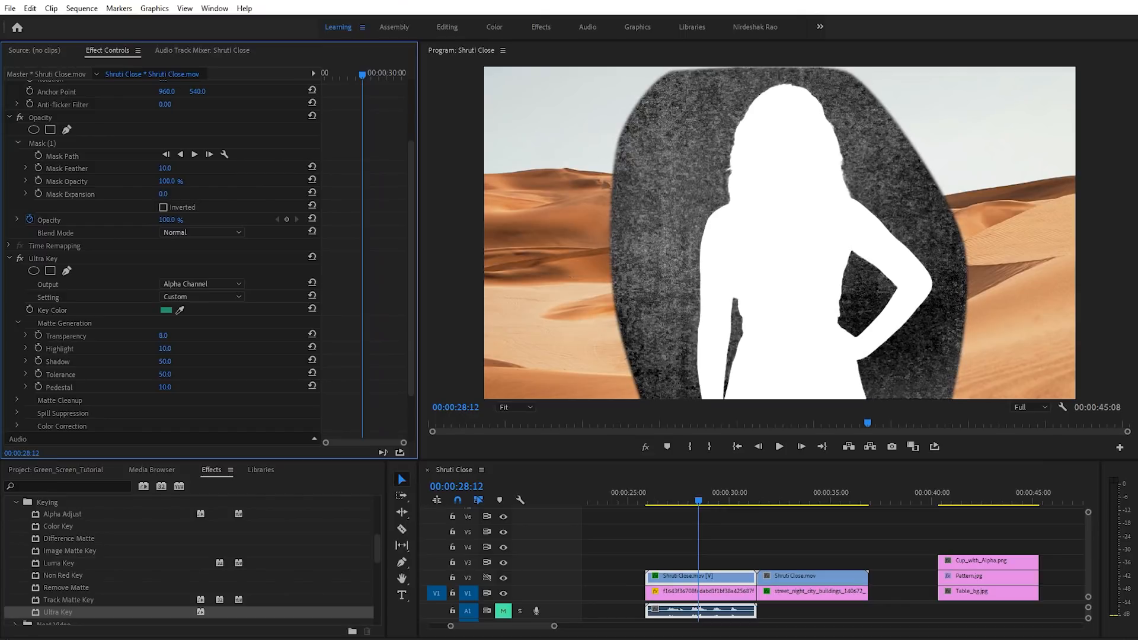
pyautogui.click(164, 336)
pyautogui.press('Up')
pyautogui.press('Up')
pyautogui.press('Up')
pyautogui.press('Up')
pyautogui.press('Up')
pyautogui.press('Up')
pyautogui.press('Up')
pyautogui.press('Up')
pyautogui.press('Up')
pyautogui.press('Up')
pyautogui.press('Up')
pyautogui.press('Up')
pyautogui.press('Up')
pyautogui.press('Up')
pyautogui.press('Up')
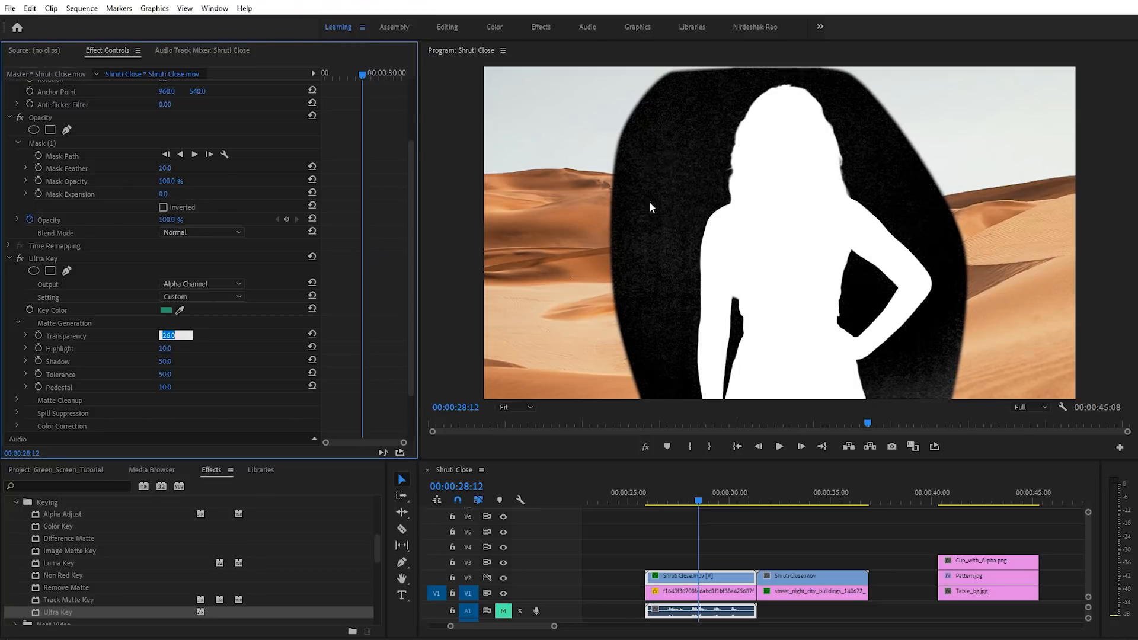
pyautogui.press('Up')
pyautogui.press('Up')
pyautogui.press('Up')
pyautogui.press('Up')
pyautogui.press('Up')
pyautogui.press('Up')
pyautogui.press('Up')
pyautogui.press('Up')
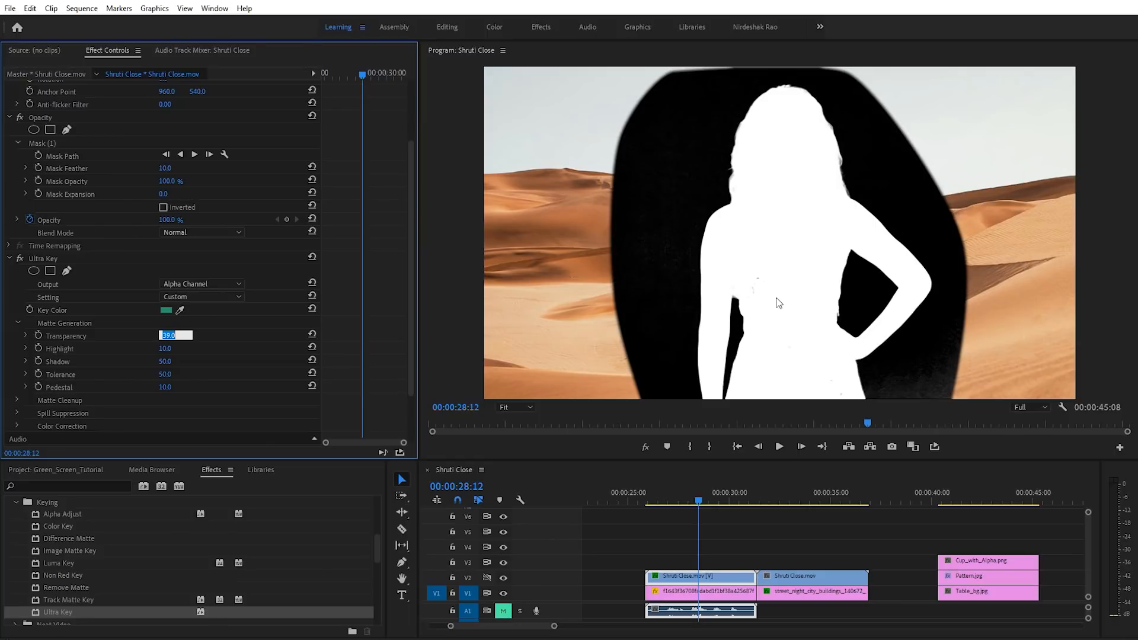
# - Compare the key with its matte by switching the Ultra Key Output to Composite and back to Alpha Channel
pyautogui.click(226, 282)
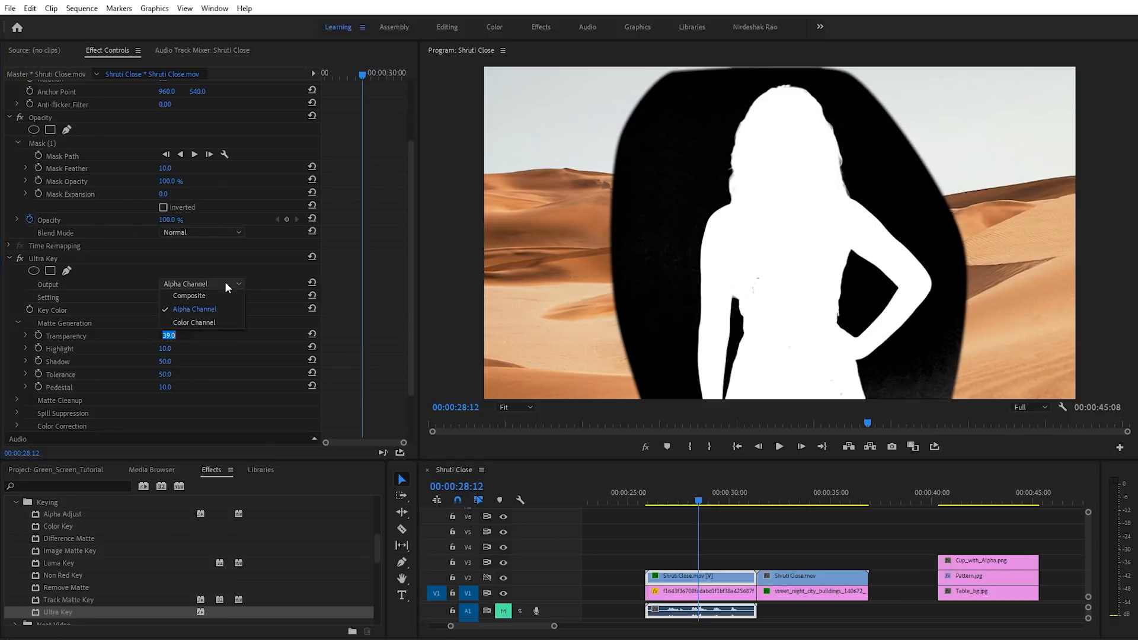
pyautogui.click(212, 295)
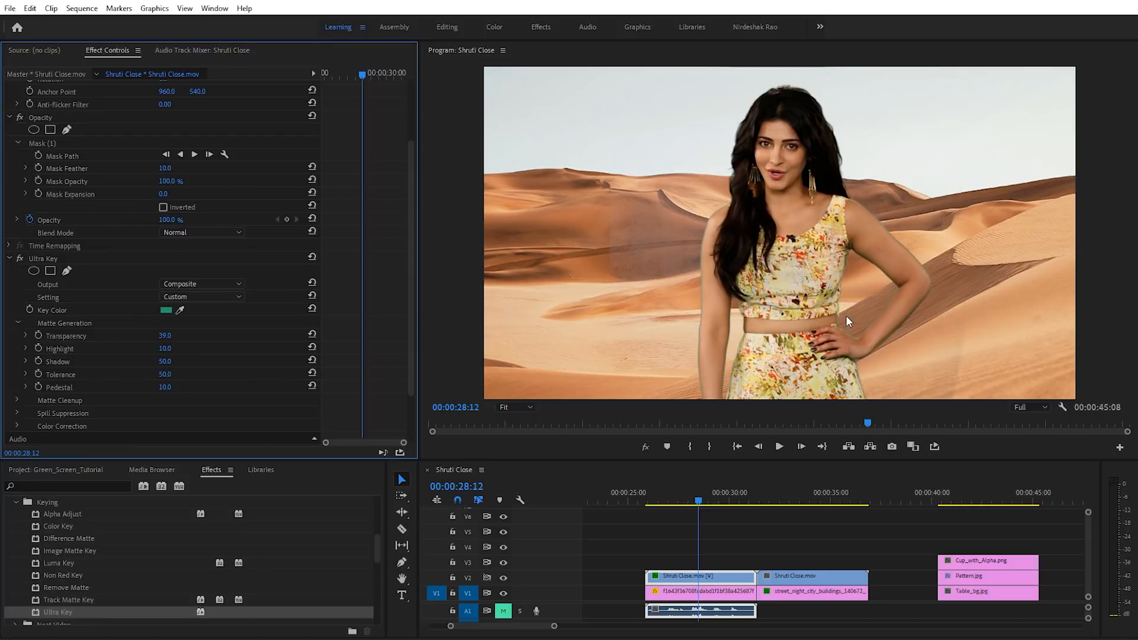
pyautogui.click(225, 284)
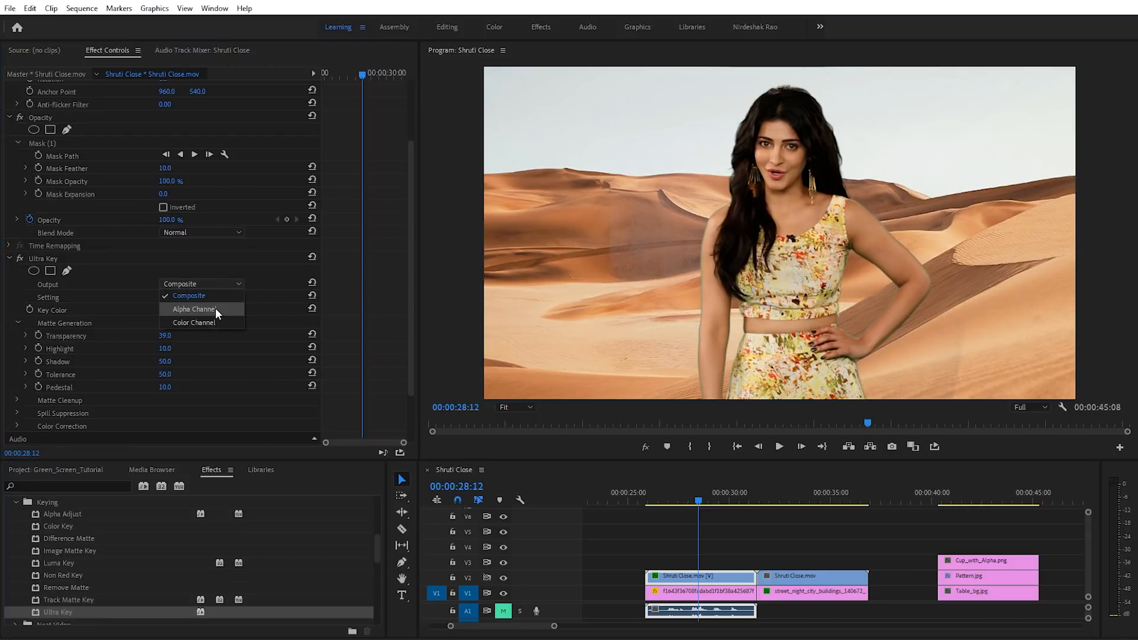
pyautogui.click(215, 308)
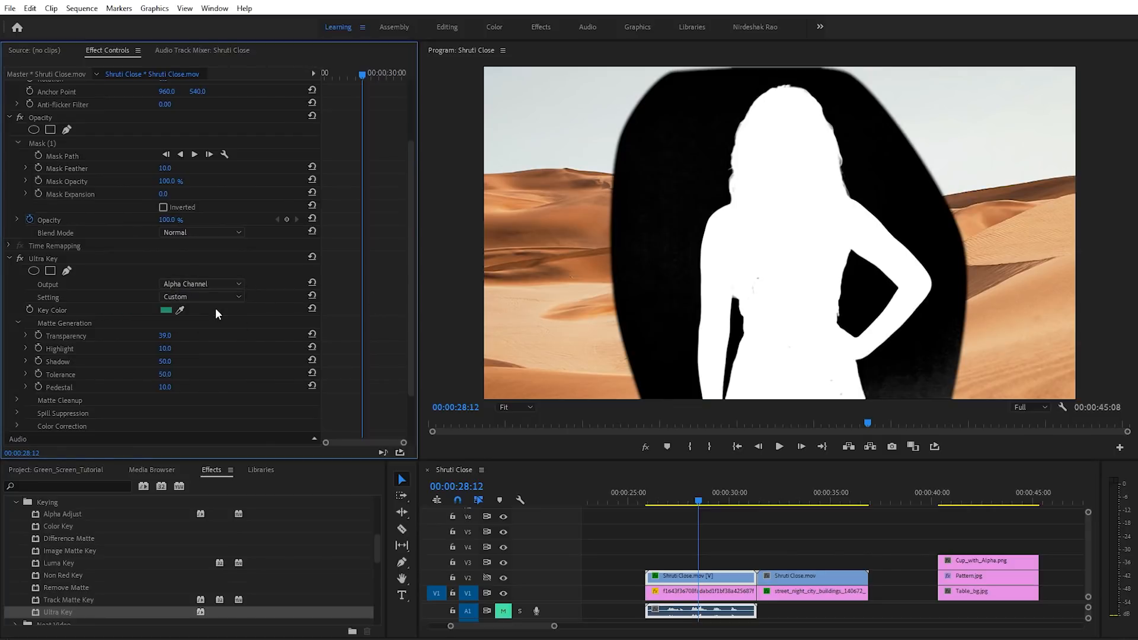
# - Reduce the Ultra Key's Highlight to 2 and Shadow to 17 in the Matte Generation settings
pyautogui.click(164, 350)
pyautogui.click(180, 350)
pyautogui.moveTo(165, 348); pyautogui.dragTo(162, 349)
pyautogui.moveTo(166, 363)
pyautogui.mouseDown()
pyautogui.moveTo(183, 363)
pyautogui.moveTo(158, 362)
pyautogui.mouseUp()
pyautogui.moveTo(172, 361); pyautogui.dragTo(166, 361)
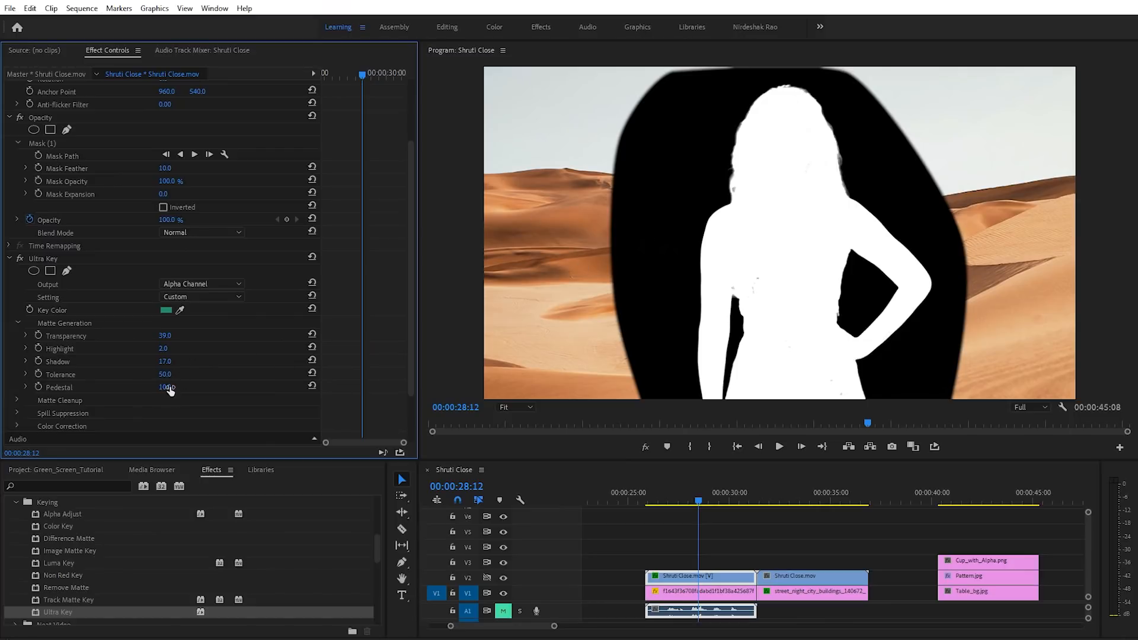
# - Set the Ultra Key's Pedestal to 36 and check the matte around the hair at 100% magnification
pyautogui.moveTo(169, 391)
pyautogui.mouseDown()
pyautogui.moveTo(187, 391)
pyautogui.moveTo(171, 389)
pyautogui.mouseUp()
pyautogui.click(511, 408)
pyautogui.click(521, 487)
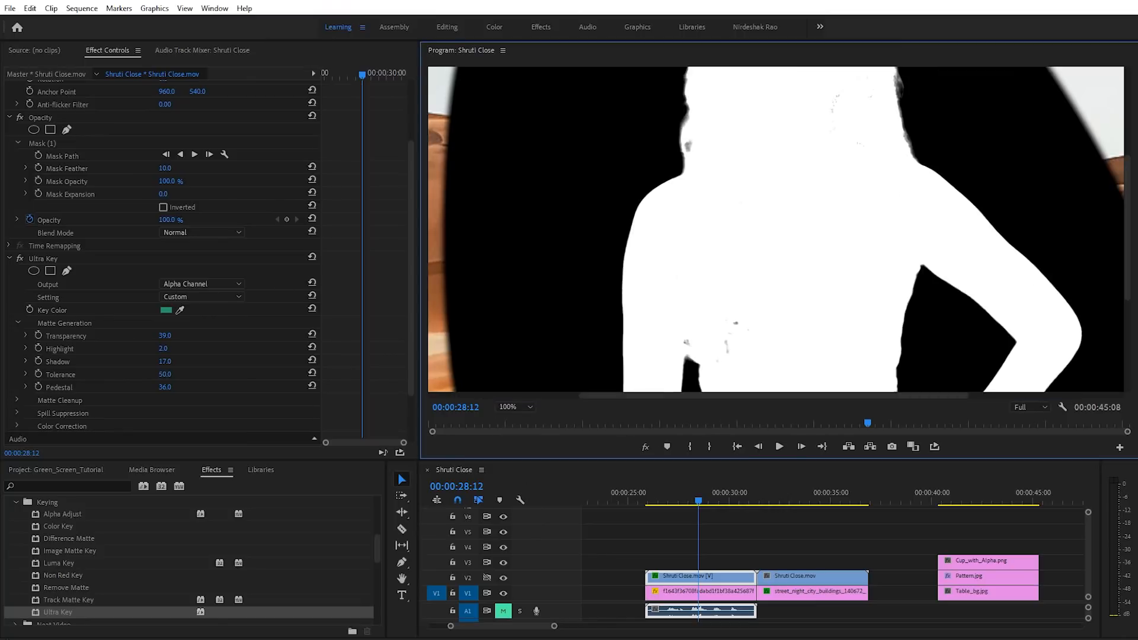
pyautogui.moveTo(1131, 234); pyautogui.dragTo(1131, 162)
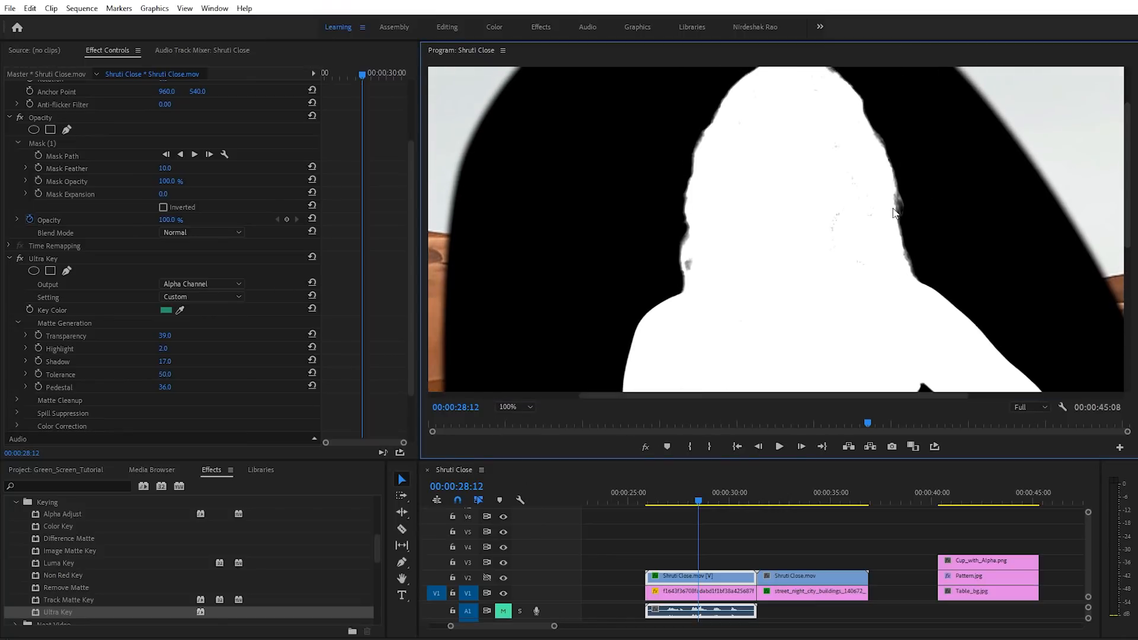
# - Raise the Pedestal to 100 and inspect the matte's hair edges at 200% magnification
pyautogui.moveTo(164, 389); pyautogui.dragTo(224, 390)
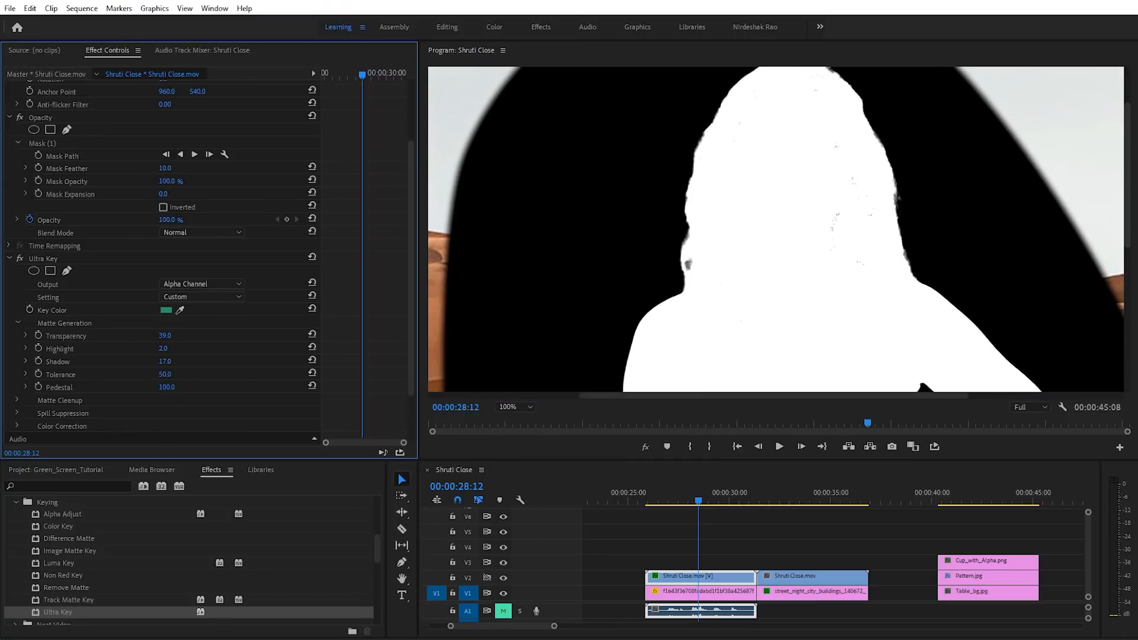
pyautogui.click(514, 408)
pyautogui.click(516, 516)
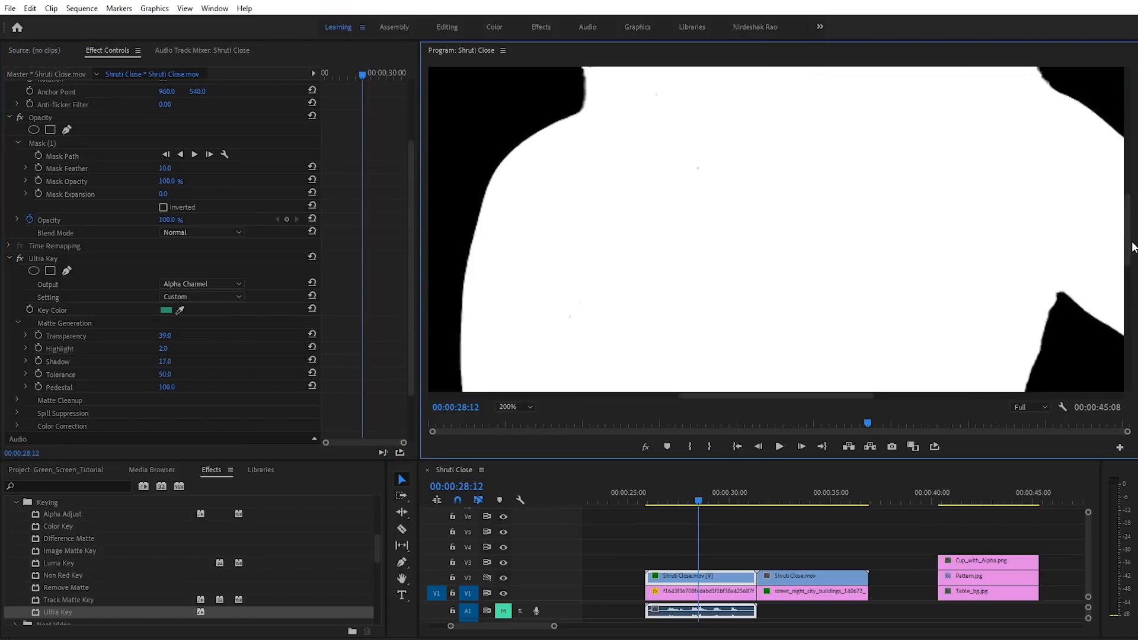
pyautogui.moveTo(1130, 231); pyautogui.dragTo(1128, 165)
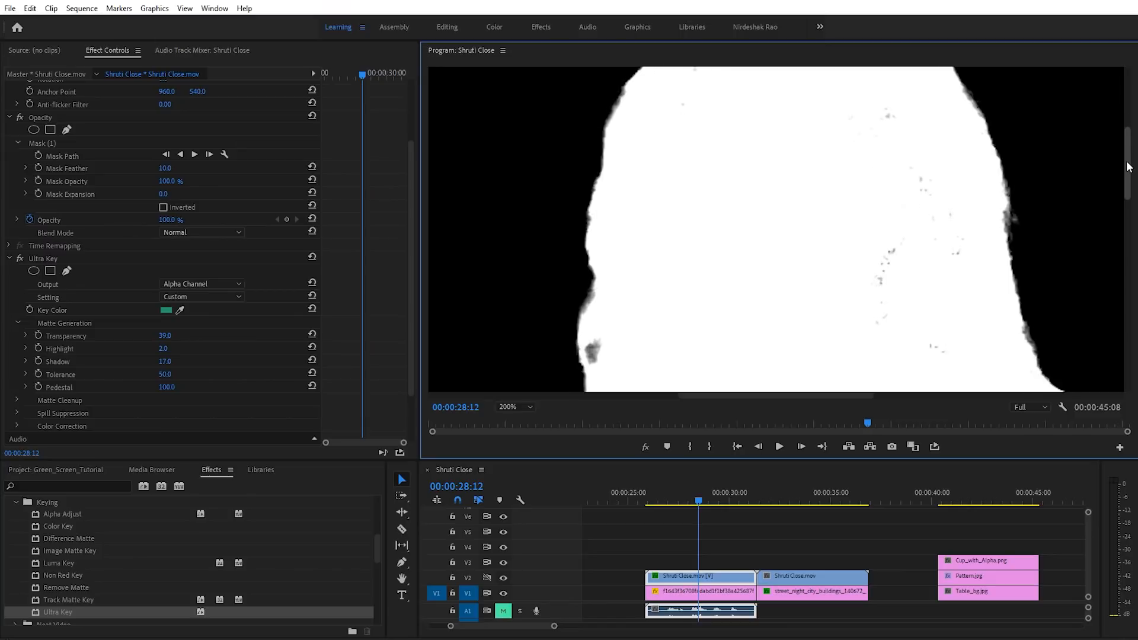
# - Try Pedestal values of 0 and 19 while viewing the matte's hair edges
pyautogui.click(167, 388)
pyautogui.write('0')
pyautogui.press('Return')
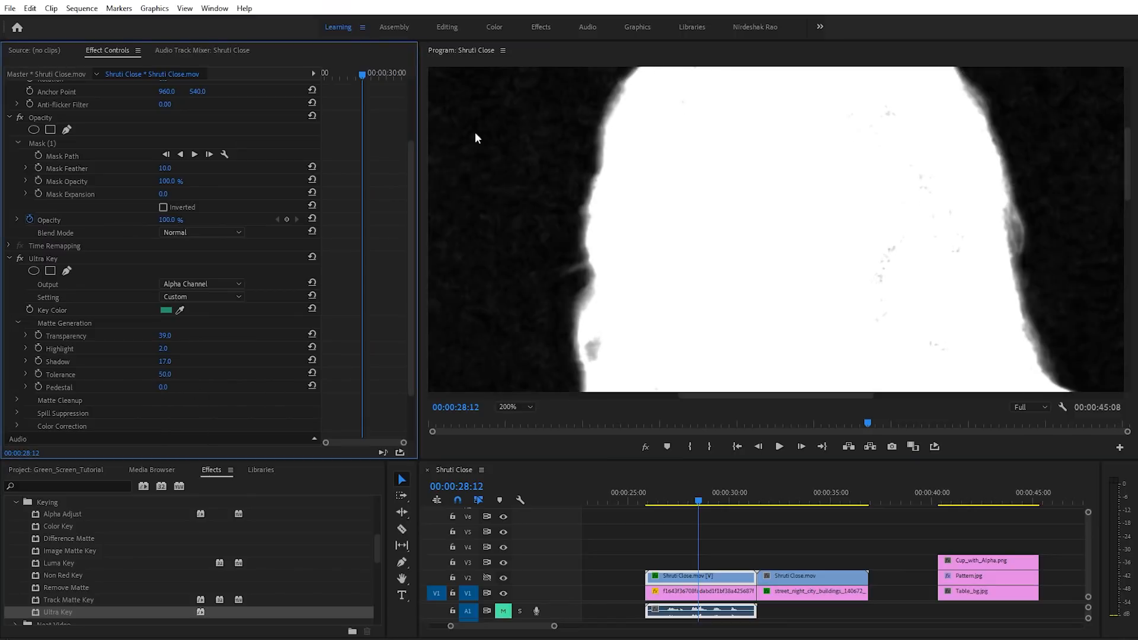
pyautogui.click(163, 387)
pyautogui.write('19')
pyautogui.press('Return')
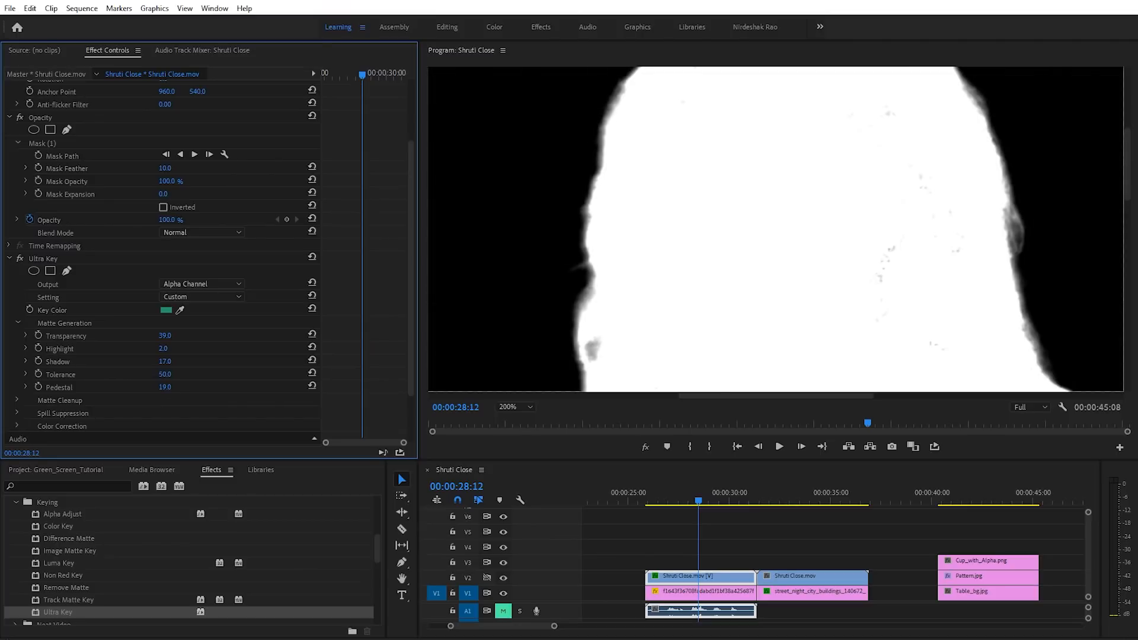
# - Try a Pedestal value of 89, and set it back to 10
pyautogui.moveTo(165, 387); pyautogui.dragTo(572, 231)
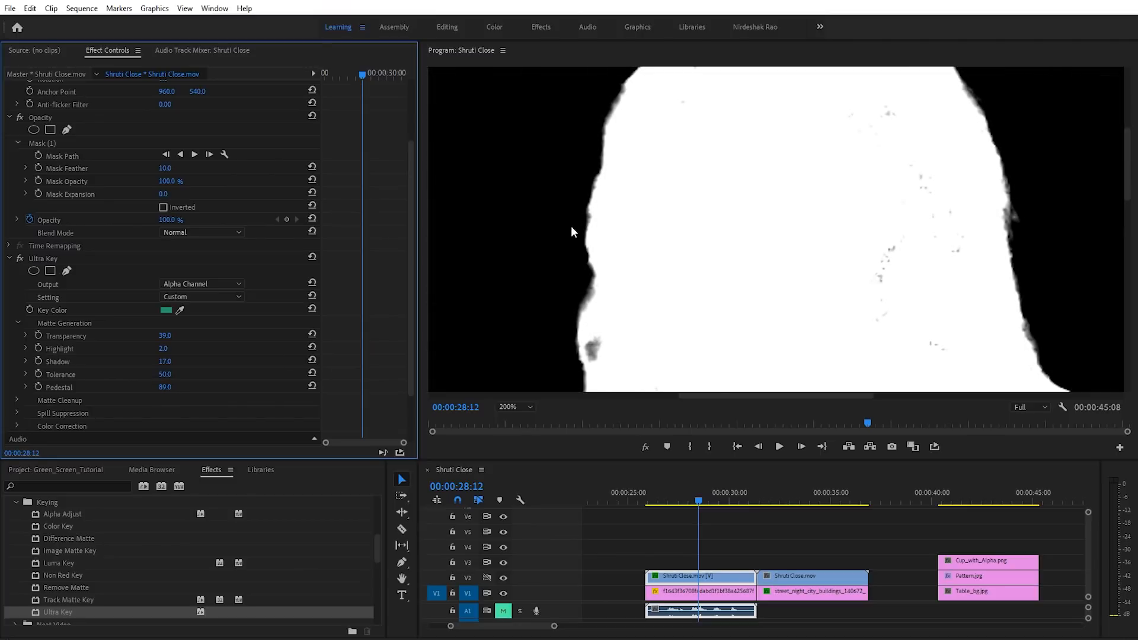
pyautogui.click(169, 387)
pyautogui.write('10')
pyautogui.press('Return')
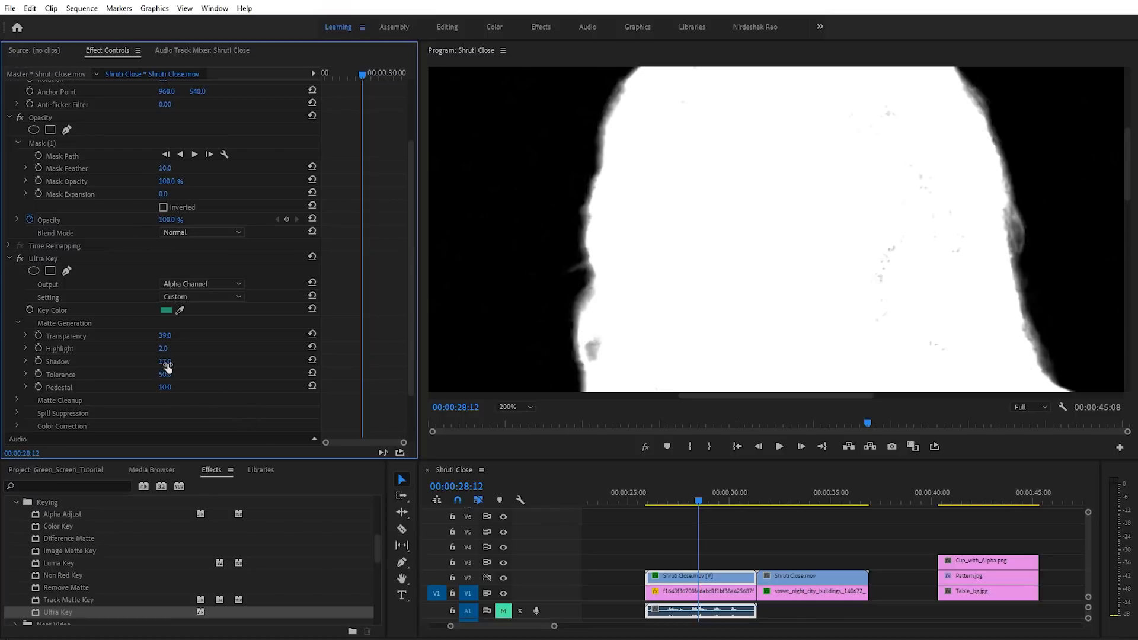
# - Set Transparency to 38, Highlight to 0 and Shadow to 30, and switch the Ultra Key Output to Composite
pyautogui.moveTo(168, 363); pyautogui.dragTo(164, 336)
pyautogui.click(511, 410)
pyautogui.click(518, 423)
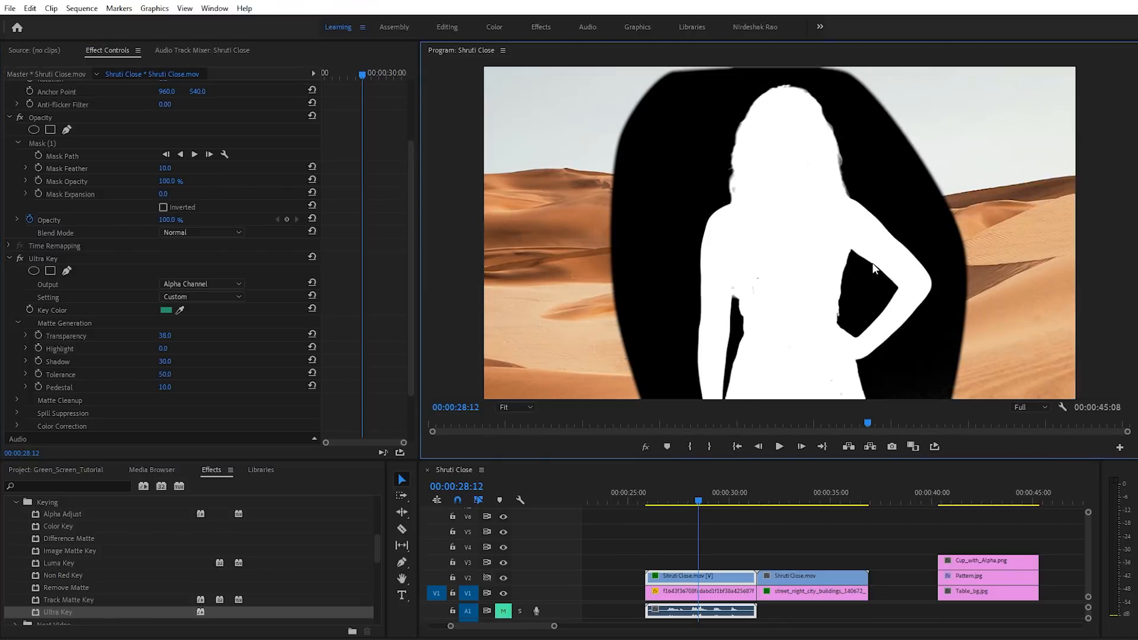
pyautogui.click(218, 284)
pyautogui.click(219, 292)
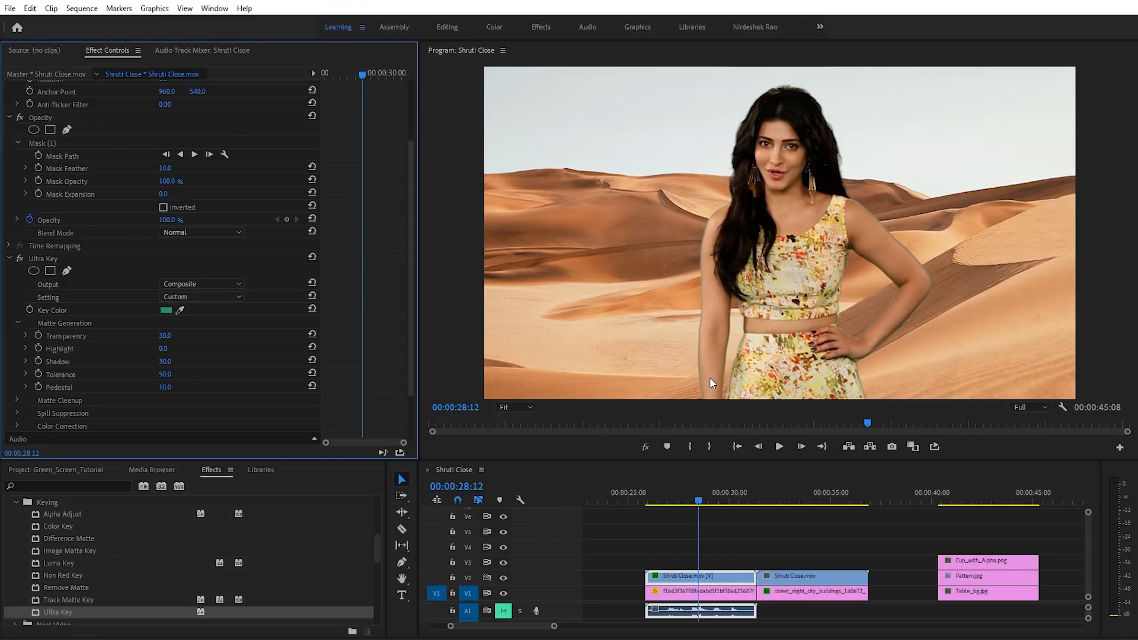
# - Hide the V1 background track and move the keyed clip up to track V3
pyautogui.click(504, 594)
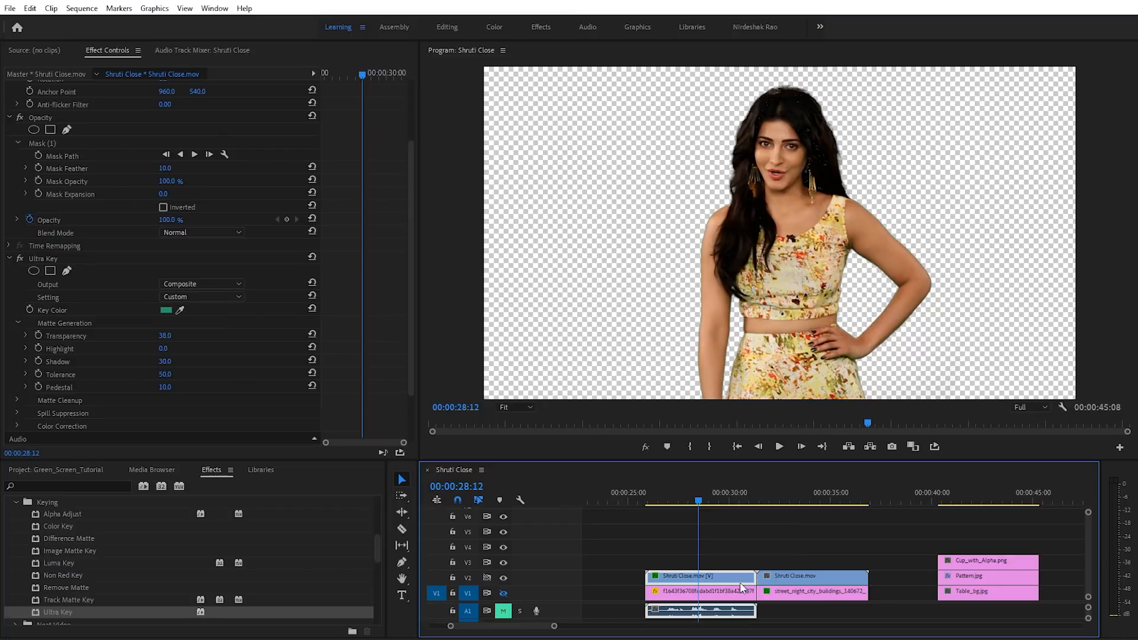
pyautogui.moveTo(722, 579); pyautogui.dragTo(722, 562)
# - Create a dark grey 1920 × 1080 Color Matte at 25 fps and place it on V2 beneath the keyed clip
pyautogui.click(65, 468)
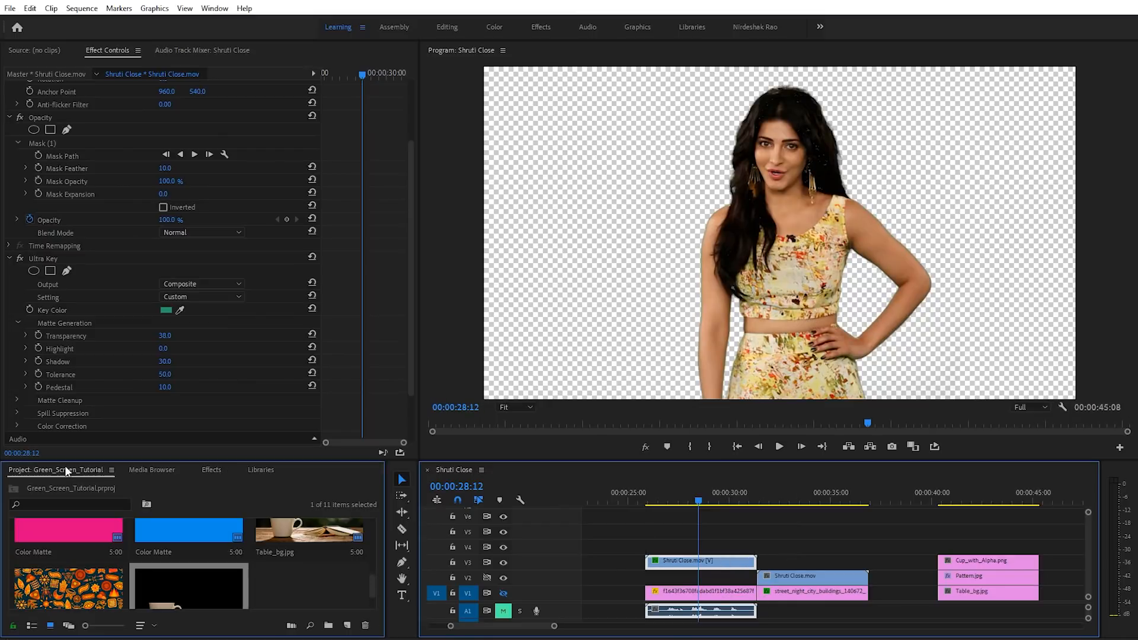
pyautogui.rightClick(326, 575)
pyautogui.moveTo(387, 406)
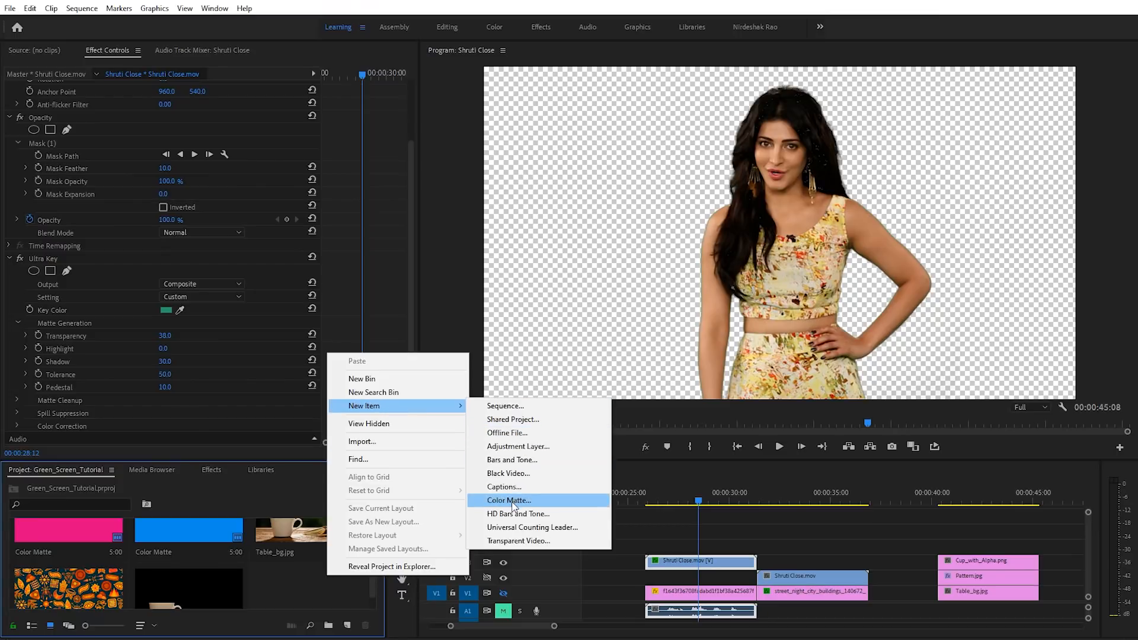
pyautogui.click(533, 502)
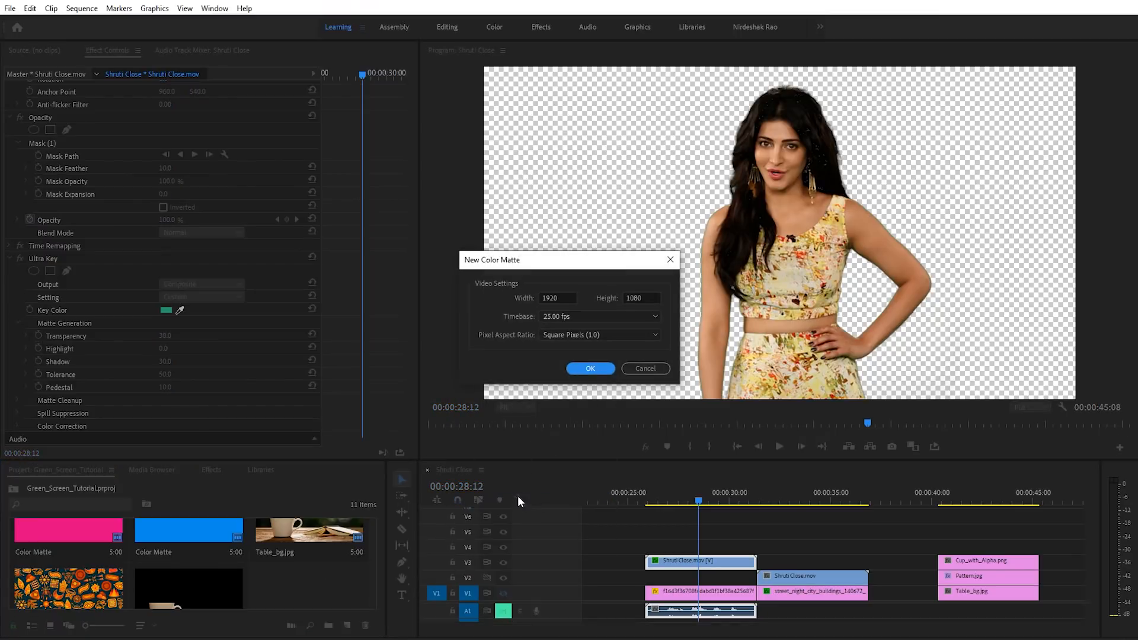
pyautogui.click(585, 368)
pyautogui.moveTo(768, 365); pyautogui.dragTo(753, 376)
pyautogui.click(1034, 315)
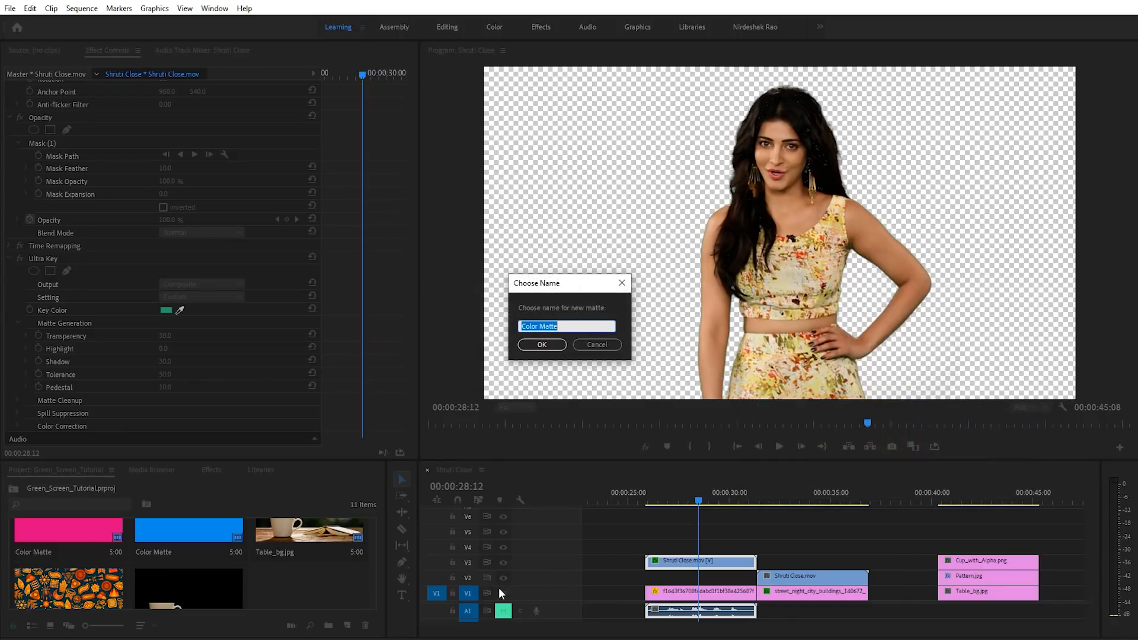
pyautogui.click(540, 348)
pyautogui.moveTo(355, 572); pyautogui.dragTo(652, 584)
pyautogui.click(694, 578)
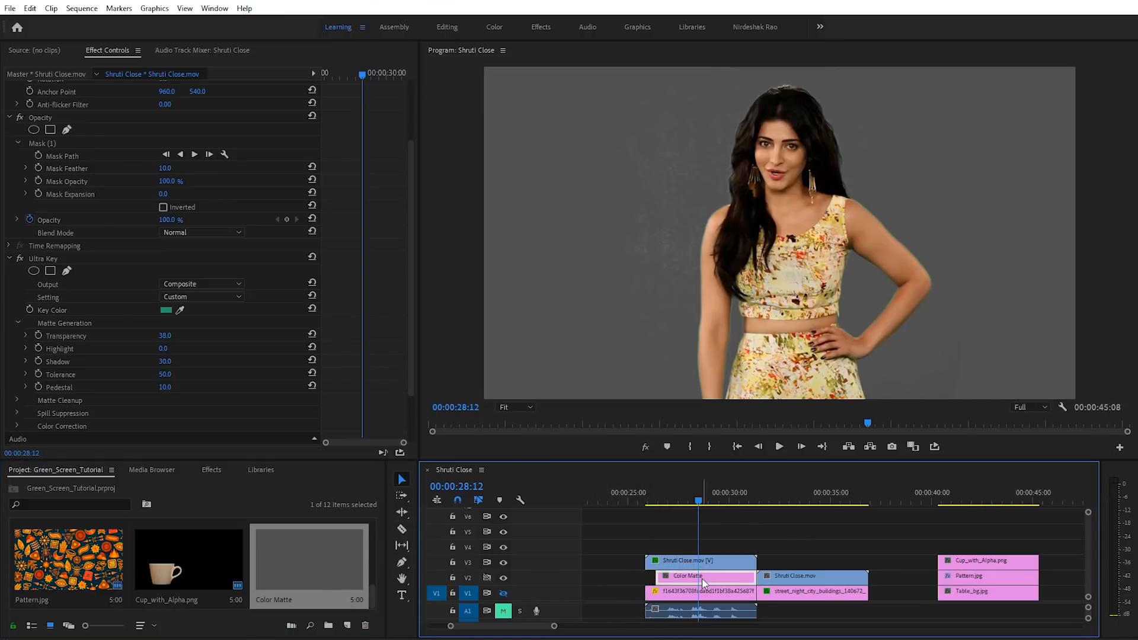
# - Inspect the keyed hair and shoulder edges against the grey matte at 100% magnification
pyautogui.click(530, 407)
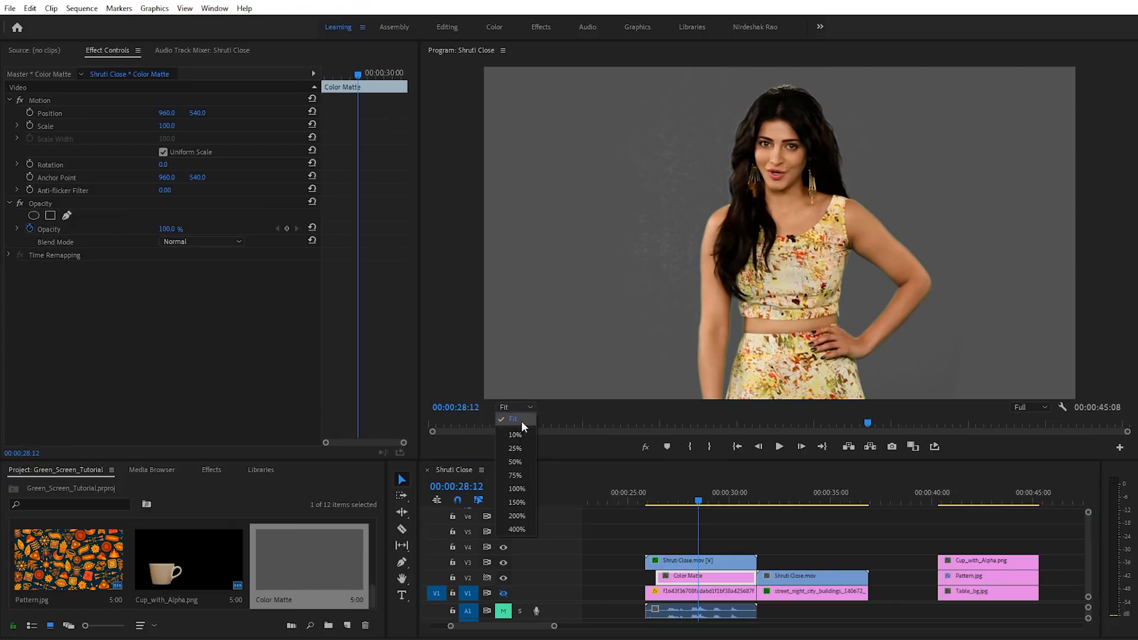
pyautogui.click(518, 489)
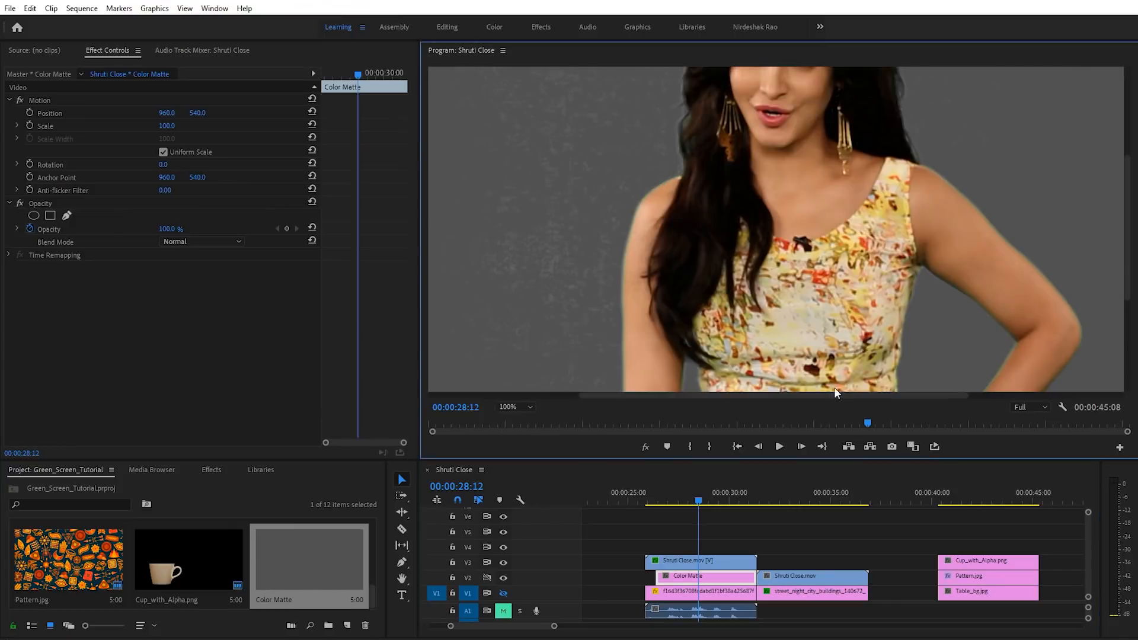
pyautogui.moveTo(1128, 269); pyautogui.dragTo(1128, 218)
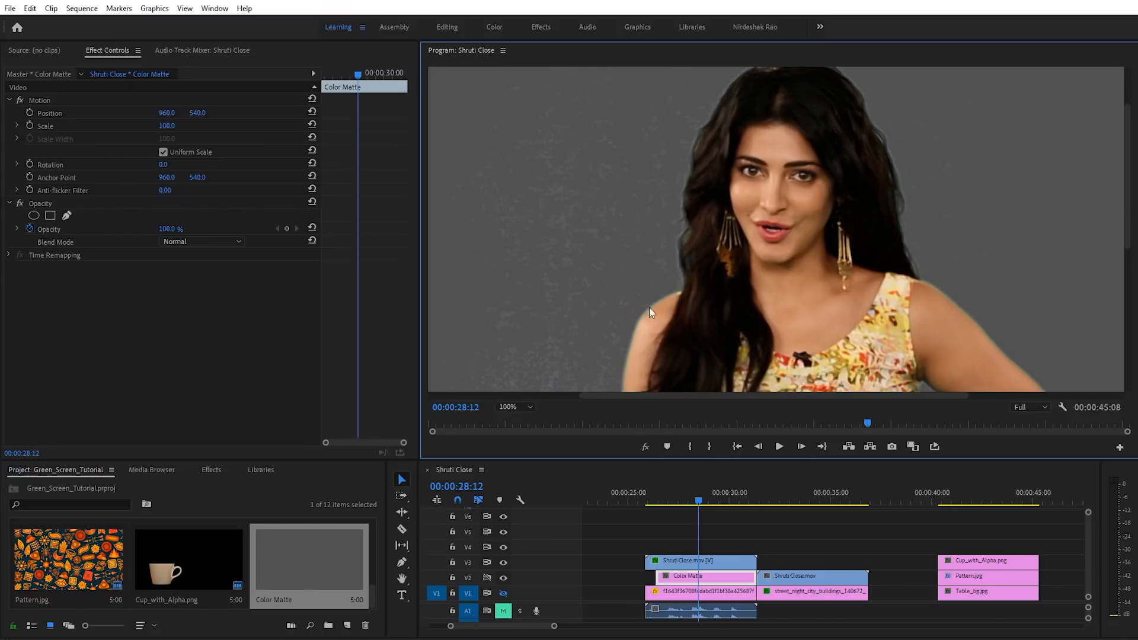
# - Extend the start of the grey Color Matte on V2 to match the start of the keyed clip
pyautogui.click(702, 578)
pyautogui.moveTo(656, 579); pyautogui.dragTo(646, 579)
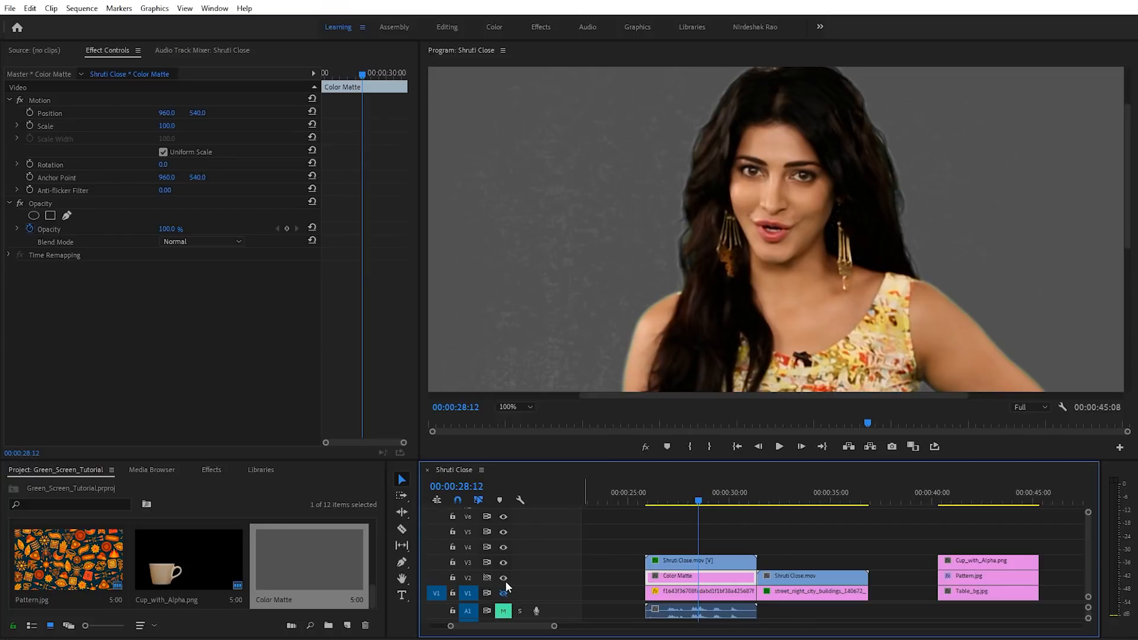
# - Set the Ultra Key Transparency of the keyed clip on V3 to 52
pyautogui.click(696, 567)
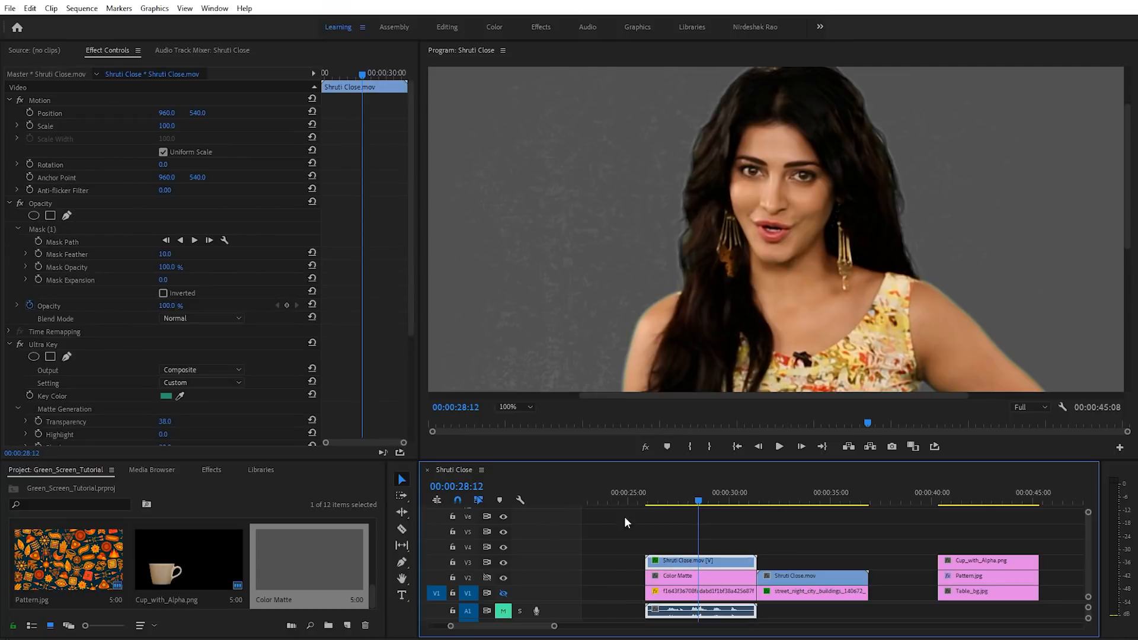
pyautogui.scroll(-3, 226, 403)
pyautogui.moveTo(163, 362); pyautogui.dragTo(191, 362)
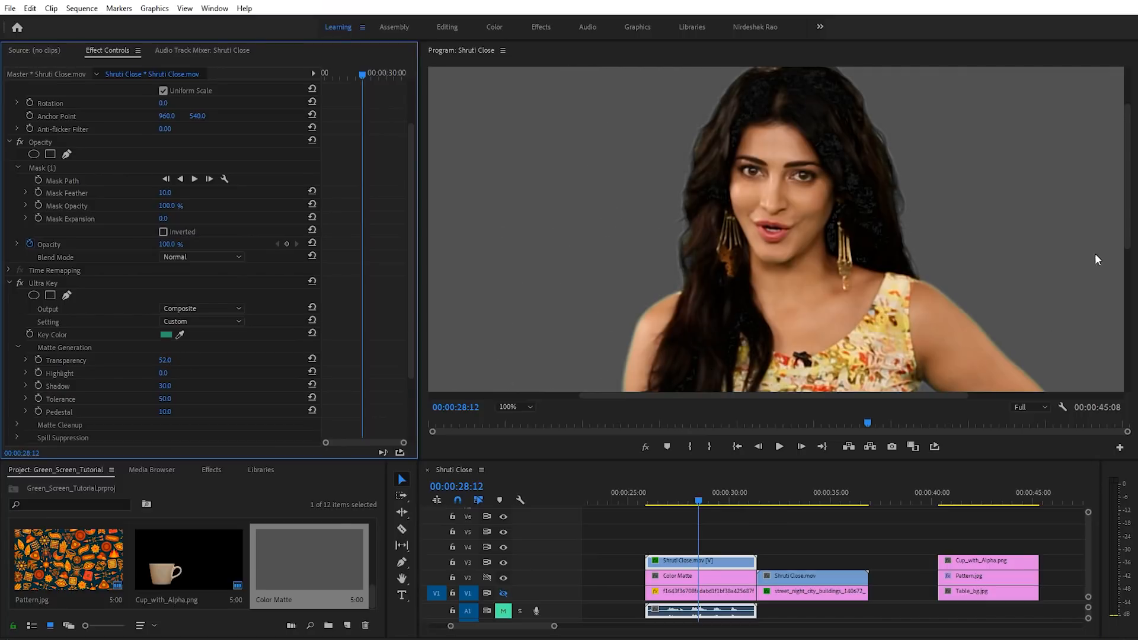
# - Set Choke to 51 in the Ultra Key's Matte Cleanup settings to trim the fringe along the arms
pyautogui.moveTo(1130, 228); pyautogui.dragTo(1133, 289)
pyautogui.click(19, 347)
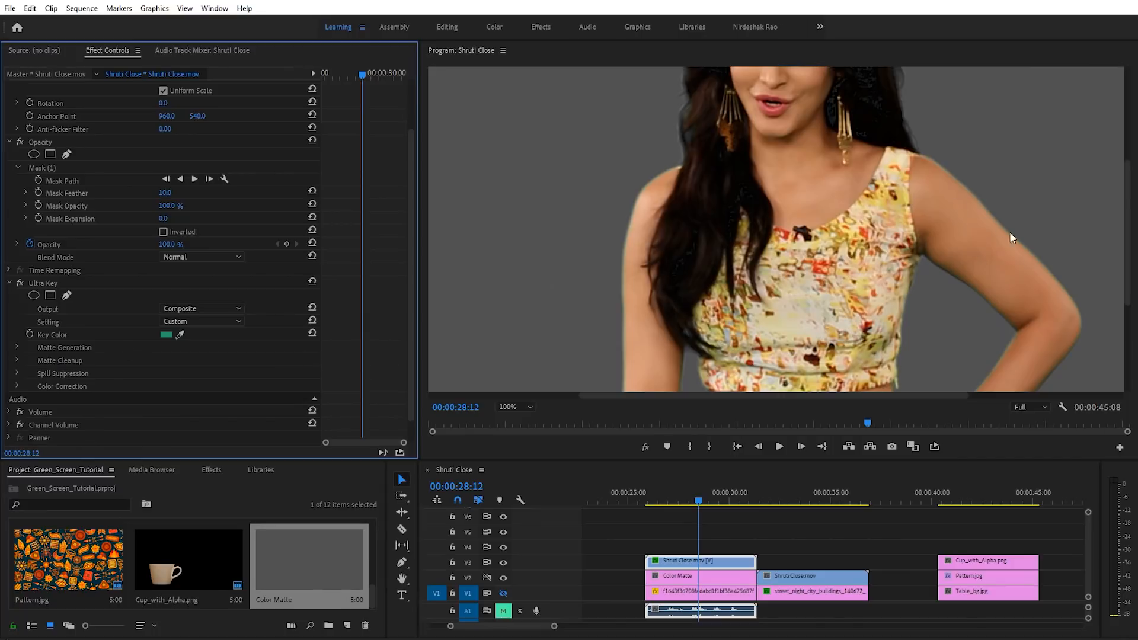
pyautogui.click(16, 361)
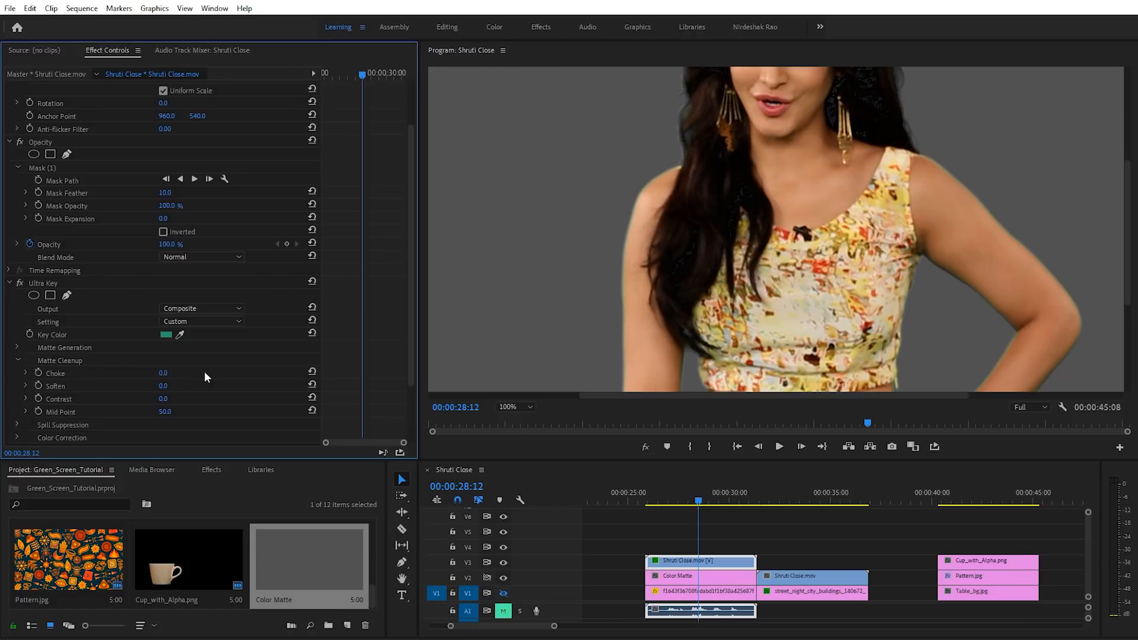
pyautogui.scroll(-1, 218, 365)
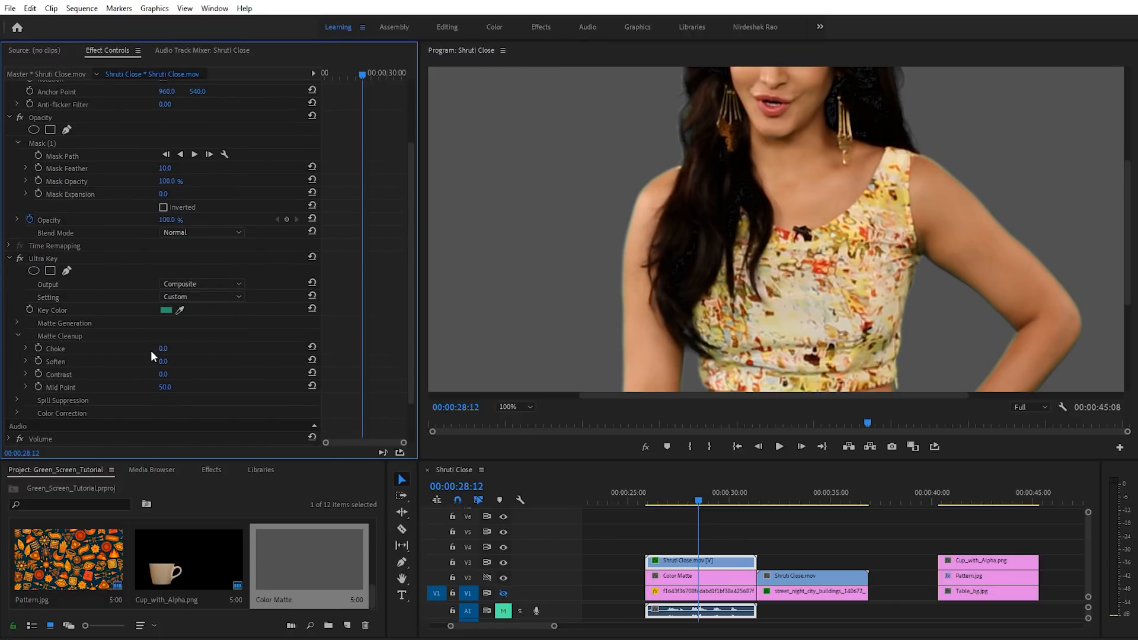
pyautogui.moveTo(163, 349)
pyautogui.mouseDown()
pyautogui.moveTo(218, 349)
pyautogui.moveTo(158, 349)
pyautogui.moveTo(218, 349)
pyautogui.moveTo(158, 348)
pyautogui.moveTo(218, 348)
pyautogui.moveTo(159, 349)
pyautogui.moveTo(168, 348)
pyautogui.mouseUp()
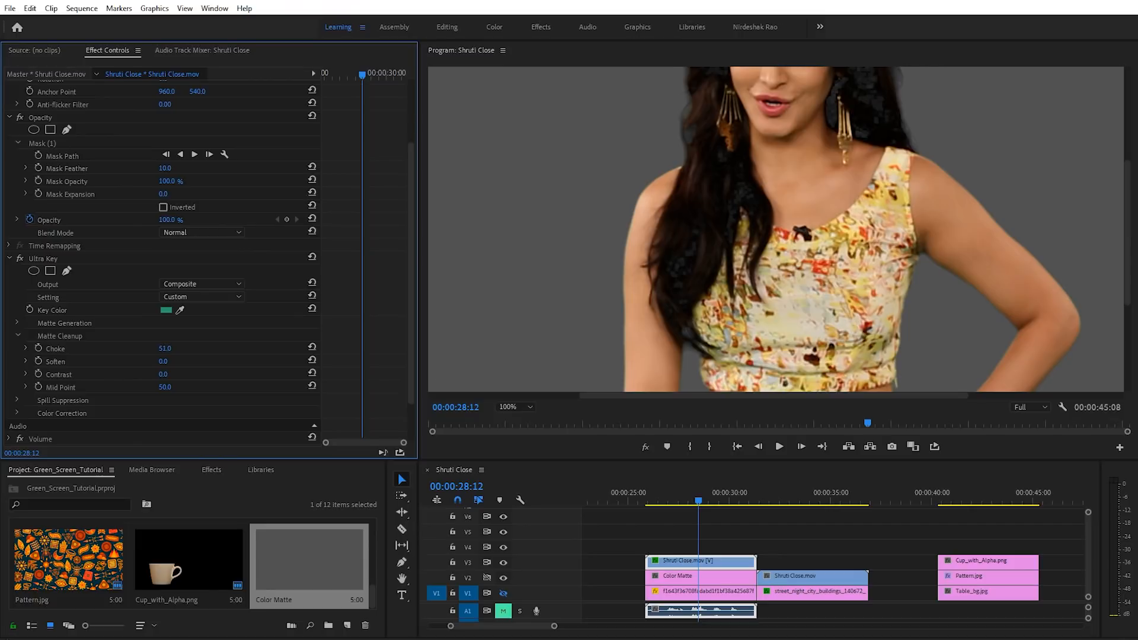
# - Set the Ultra Key Matte Cleanup Choke to 20, checking the hair and arm edges
pyautogui.click(1111, 121)
pyautogui.scroll(4, 1121, 176)
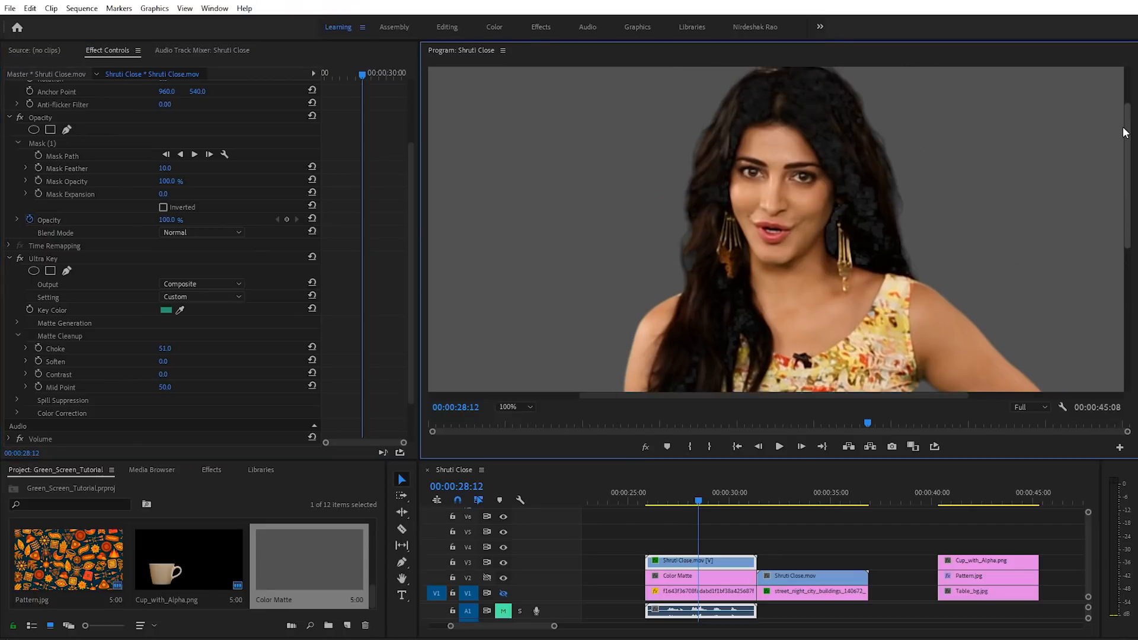
pyautogui.moveTo(167, 349)
pyautogui.mouseDown()
pyautogui.moveTo(136, 350)
pyautogui.moveTo(171, 349)
pyautogui.mouseUp()
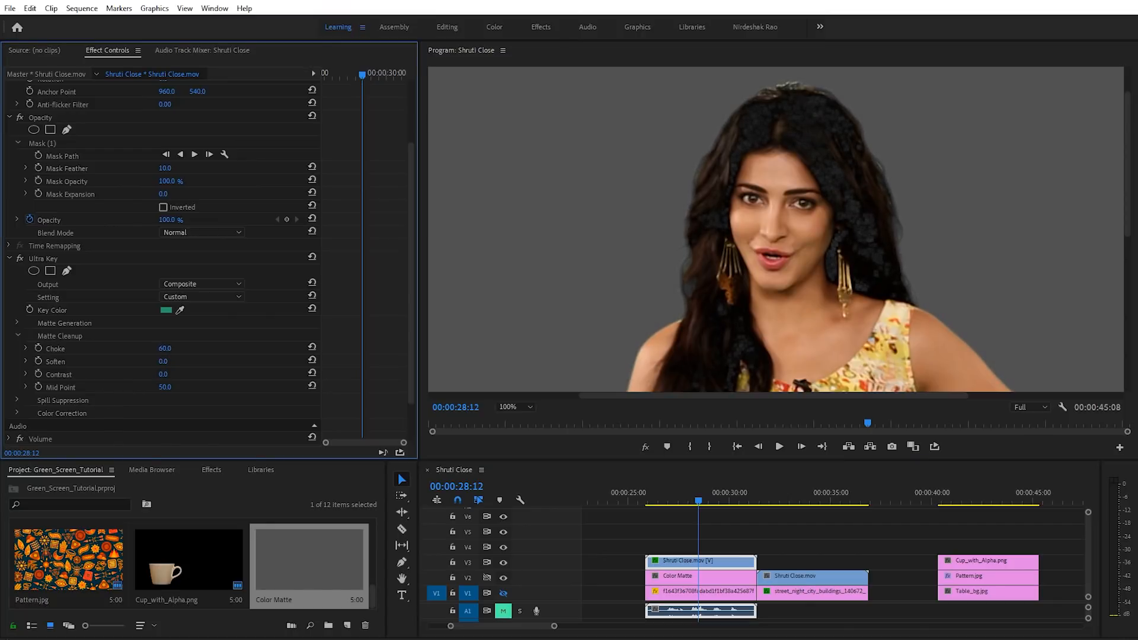
pyautogui.moveTo(171, 350); pyautogui.dragTo(142, 349)
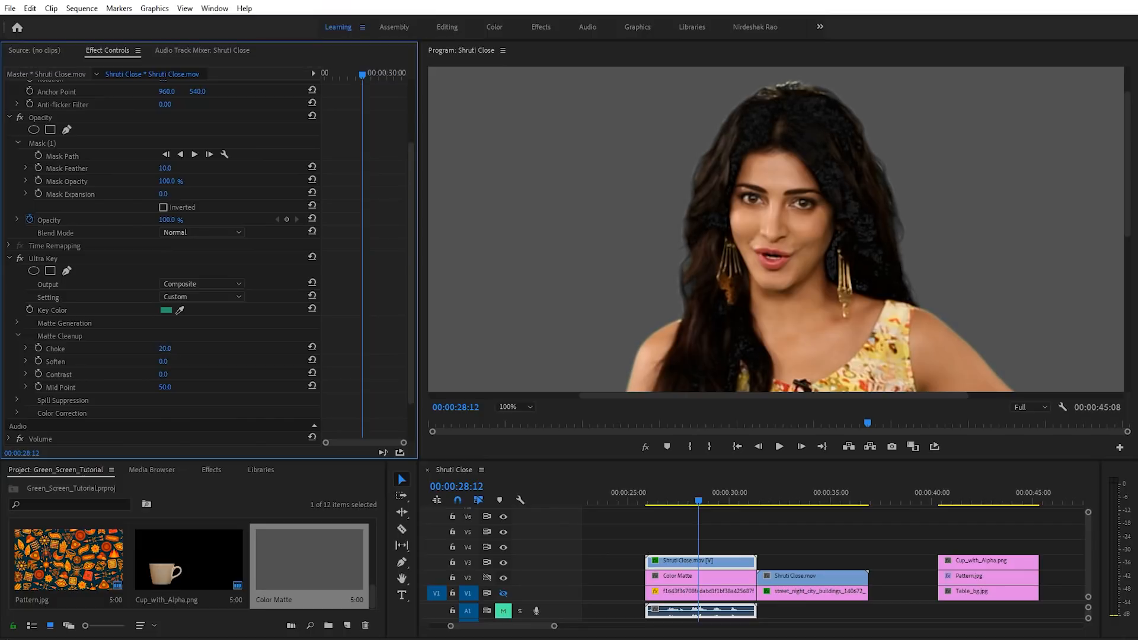
pyautogui.moveTo(1130, 232); pyautogui.dragTo(1128, 270)
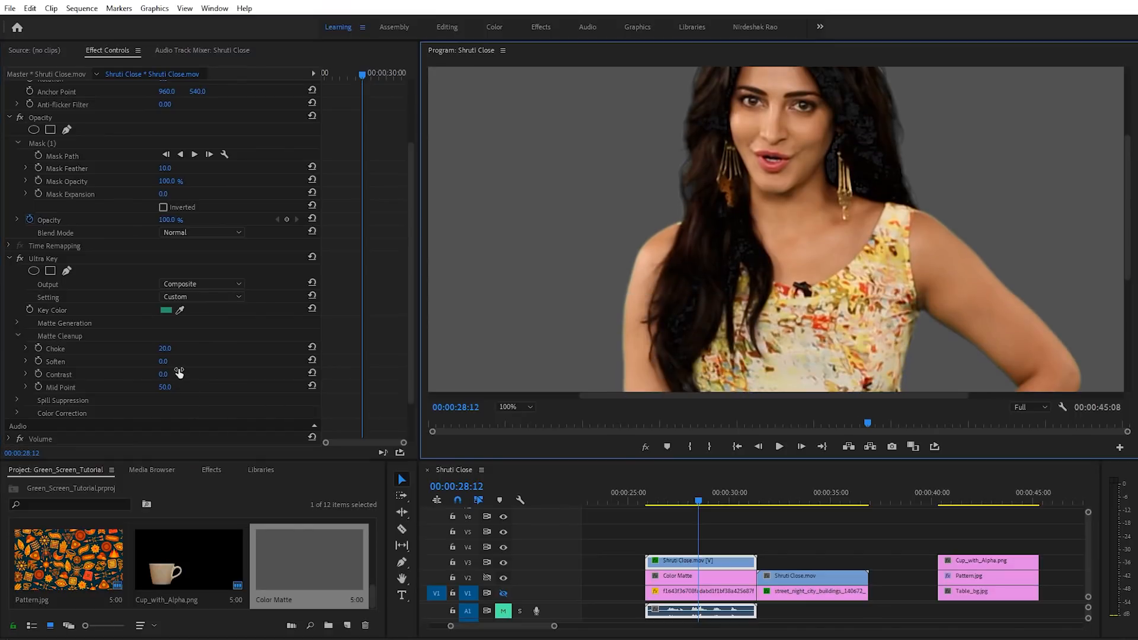
# - Set the Ultra Key Shadow to 55 using the Alpha Channel output, and return the output to Composite
pyautogui.moveTo(1126, 202); pyautogui.dragTo(1128, 168)
pyautogui.click(219, 285)
pyautogui.click(214, 308)
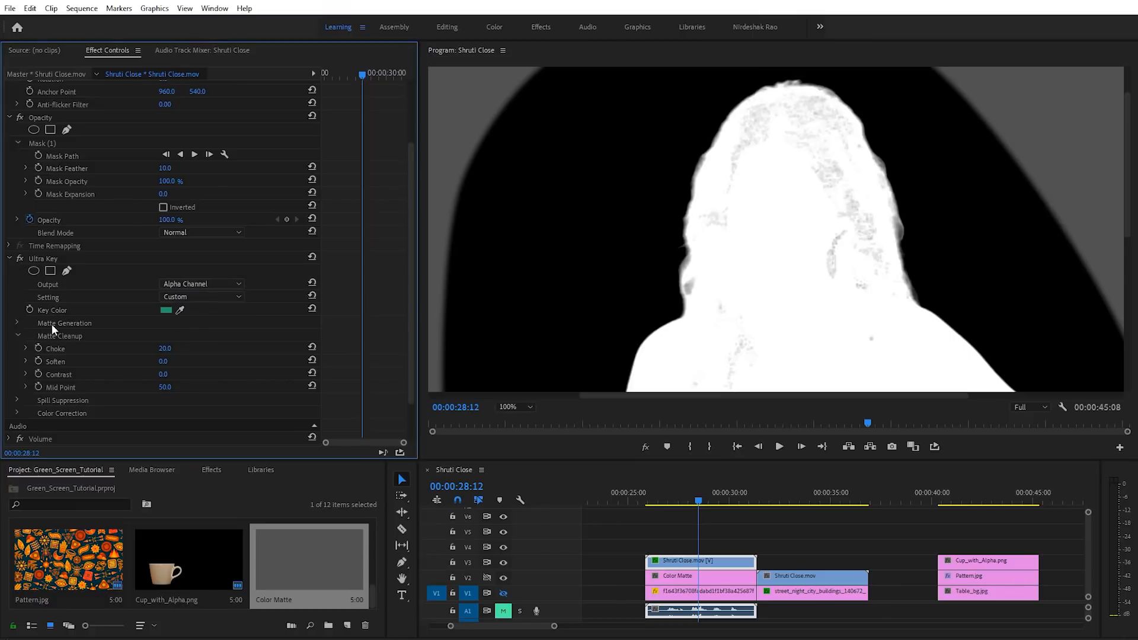
pyautogui.click(17, 322)
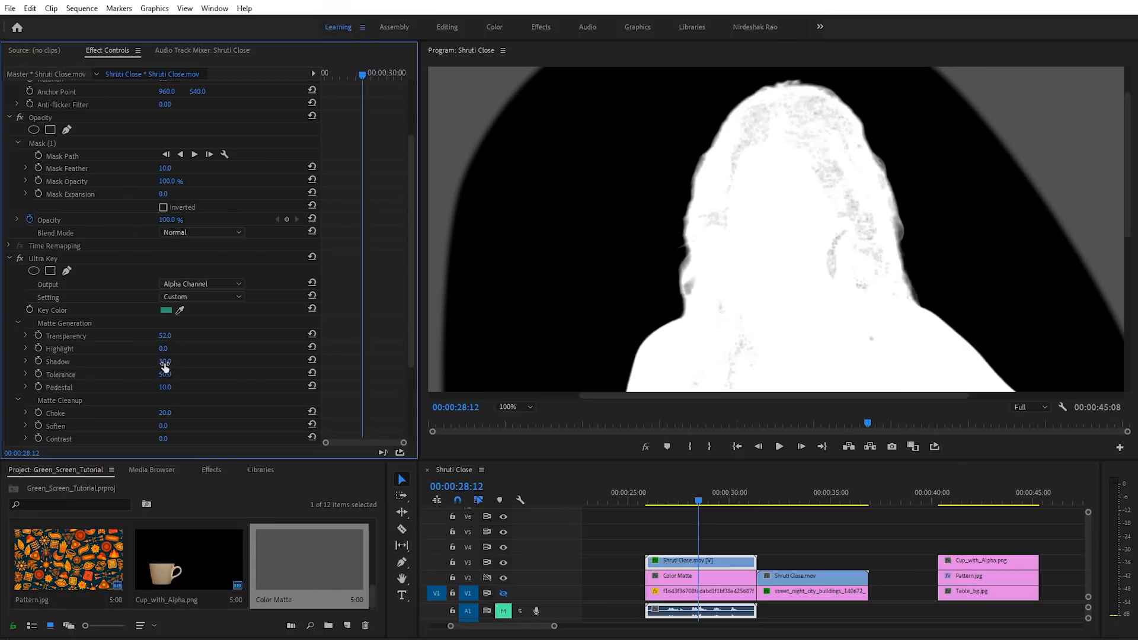
pyautogui.moveTo(164, 361); pyautogui.dragTo(177, 361)
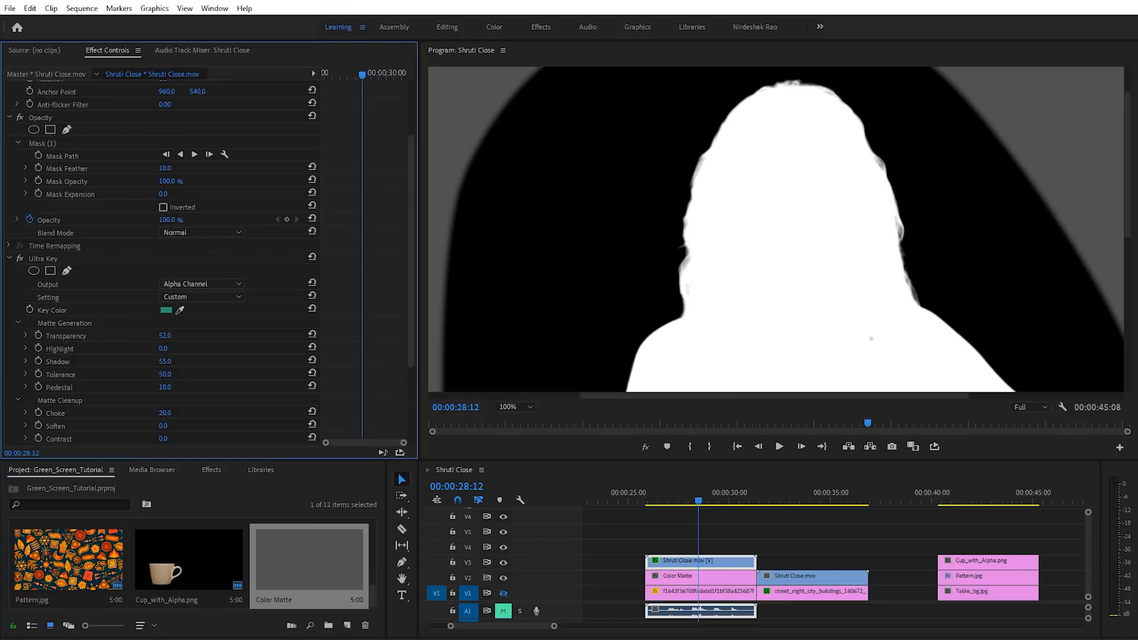
pyautogui.click(179, 284)
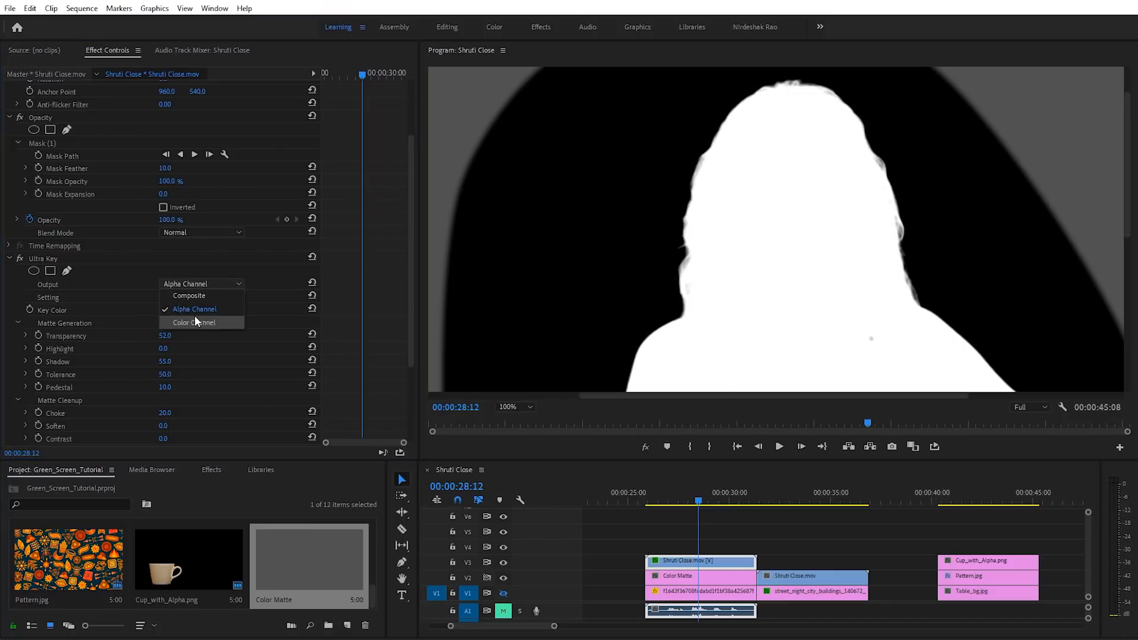
pyautogui.click(198, 296)
pyautogui.scroll(-1, 211, 389)
pyautogui.scroll(-1, 211, 389)
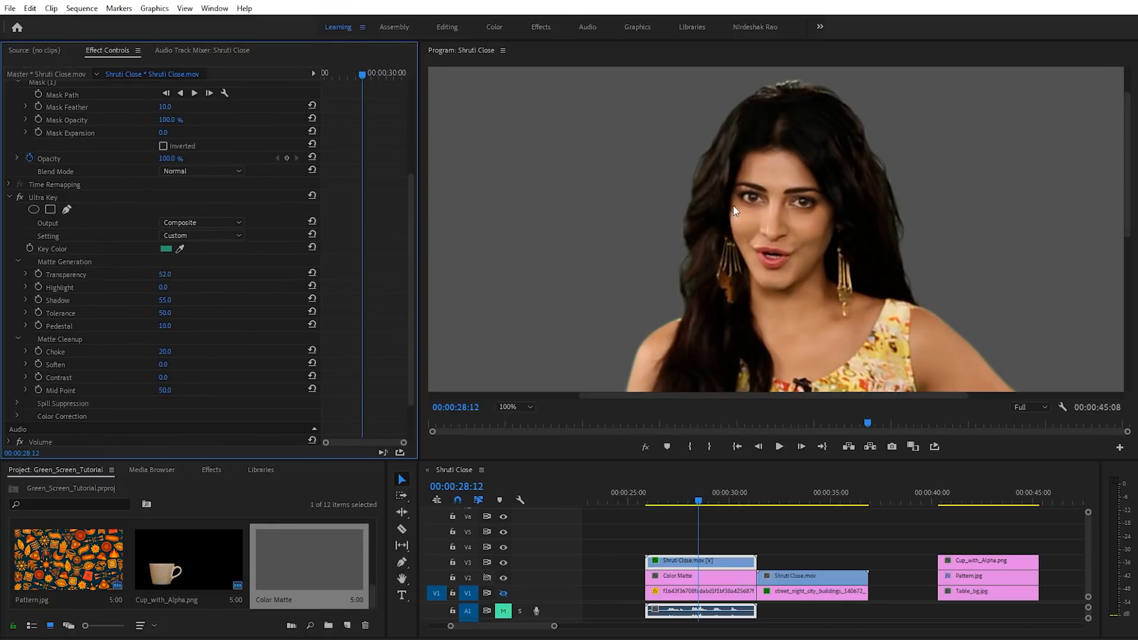
# - Try a Matte Cleanup Soften of 64, undo it, and set Soften to 2
pyautogui.press('Right')
pyautogui.moveTo(1131, 219); pyautogui.dragTo(1015, 331)
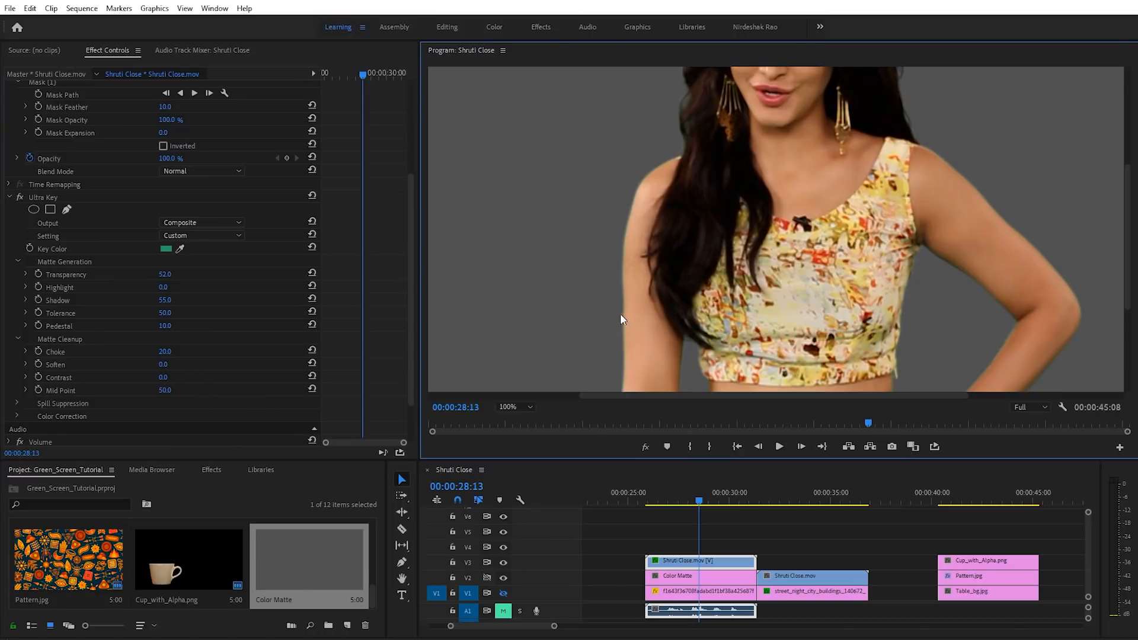
pyautogui.moveTo(164, 365); pyautogui.dragTo(195, 365)
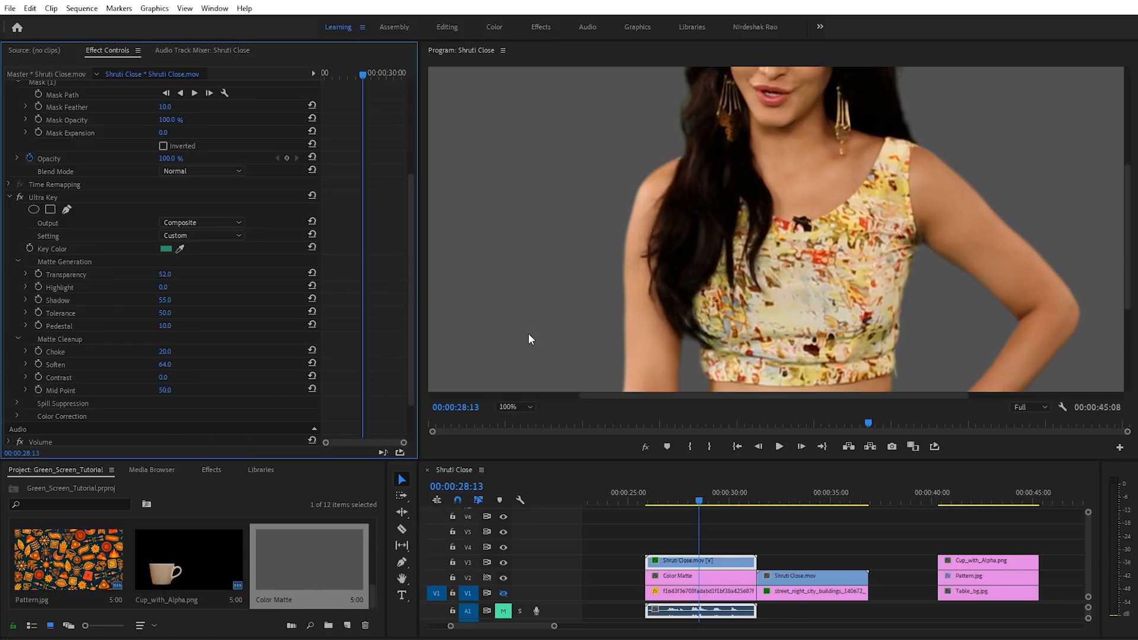
pyautogui.hotkey('ctrl', 'z')
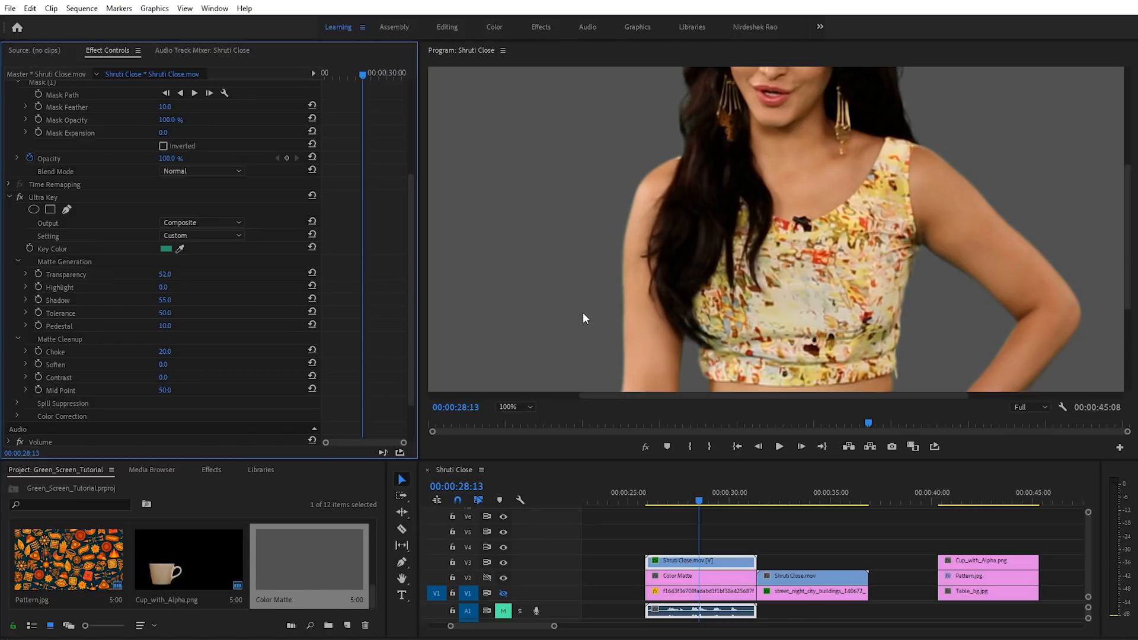
pyautogui.click(165, 365)
pyautogui.write('2')
pyautogui.press('Return')
# - Try a Matte Cleanup Contrast of 5, and set it to 10
pyautogui.moveTo(163, 378)
pyautogui.mouseDown()
pyautogui.moveTo(223, 378)
pyautogui.moveTo(163, 378)
pyautogui.mouseUp()
pyautogui.click(163, 378)
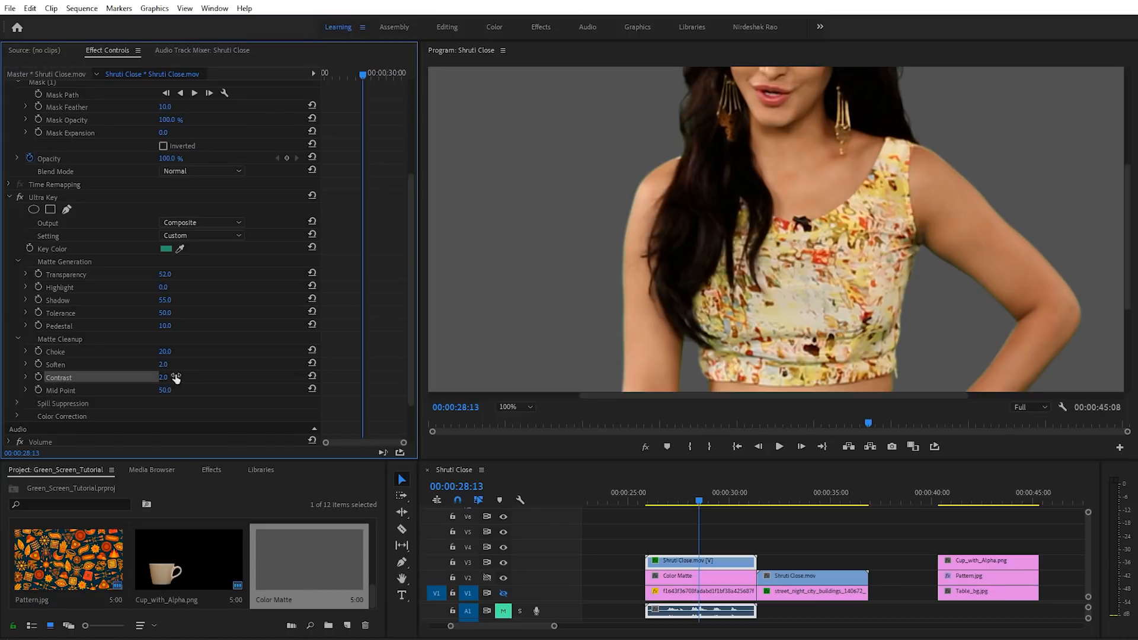
pyautogui.write('5')
pyautogui.press('Return')
pyautogui.click(166, 377)
pyautogui.write('10')
pyautogui.press('Return')
pyautogui.click(204, 396)
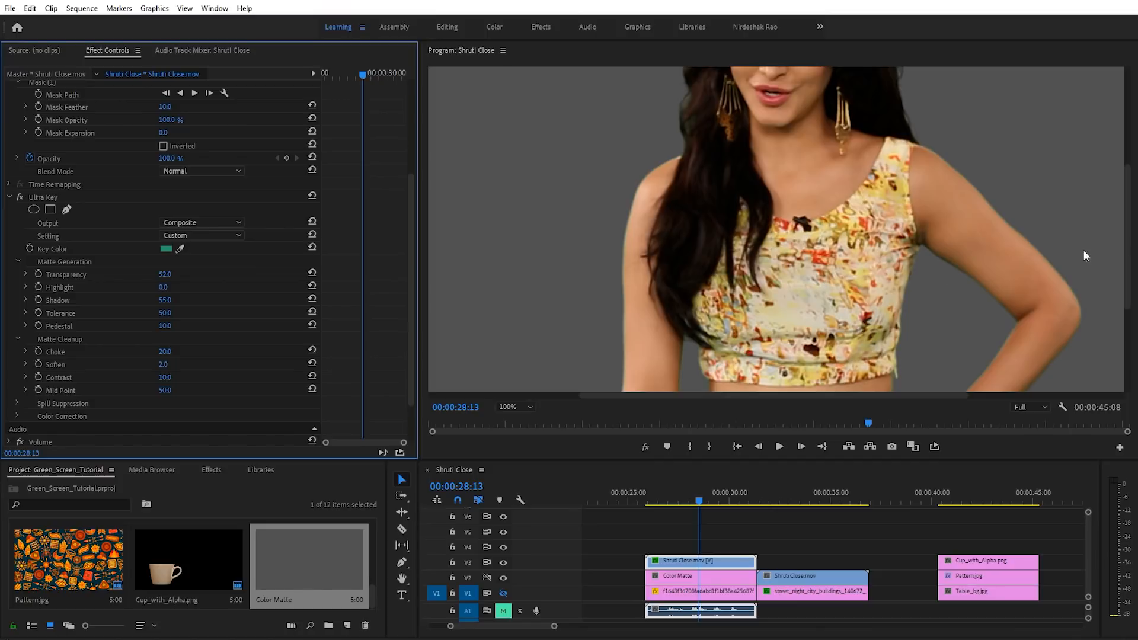
# - Expand the Ultra Key's Spill Suppression settings and set Desaturate to 69
pyautogui.moveTo(1130, 257); pyautogui.dragTo(1132, 206)
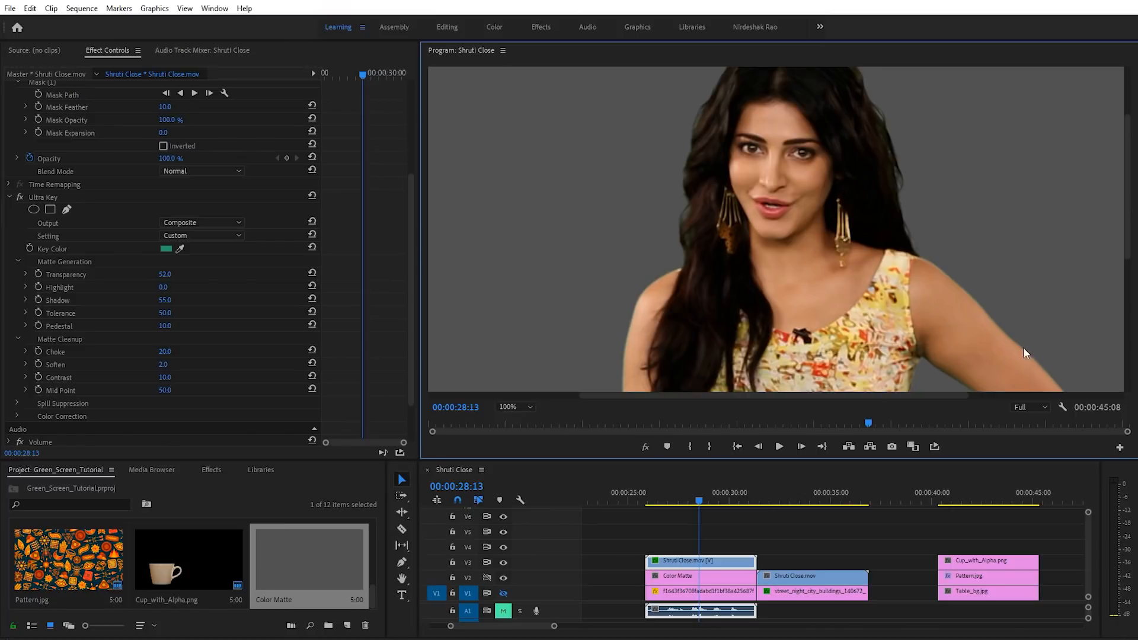
pyautogui.moveTo(1129, 240)
pyautogui.mouseDown()
pyautogui.moveTo(1130, 279)
pyautogui.moveTo(1127, 253)
pyautogui.mouseUp()
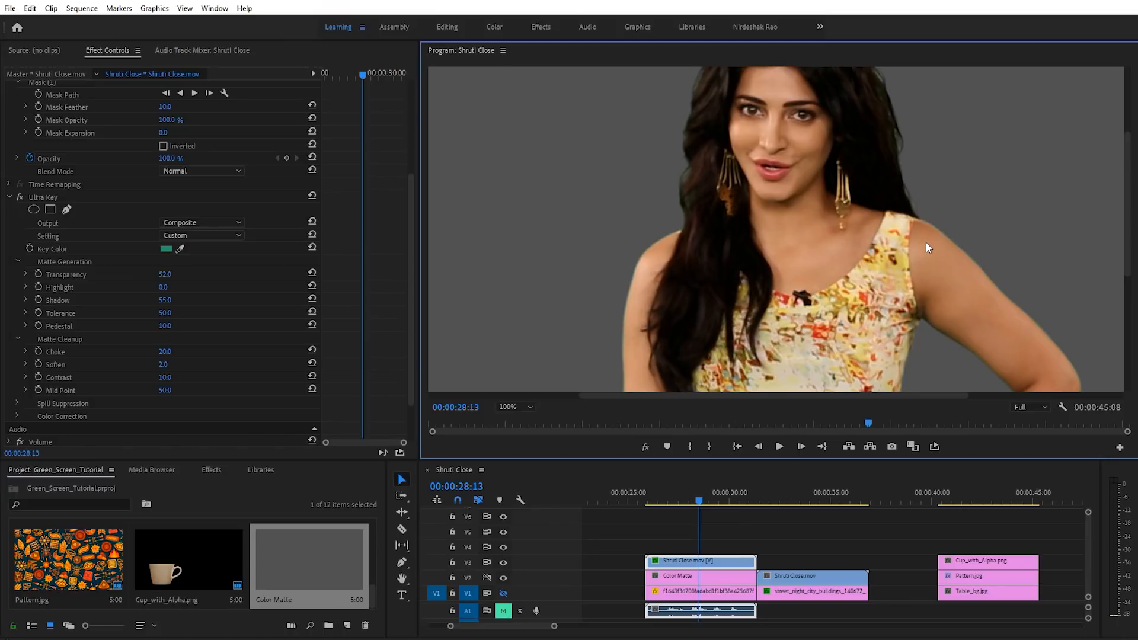
pyautogui.scroll(-1, 90, 391)
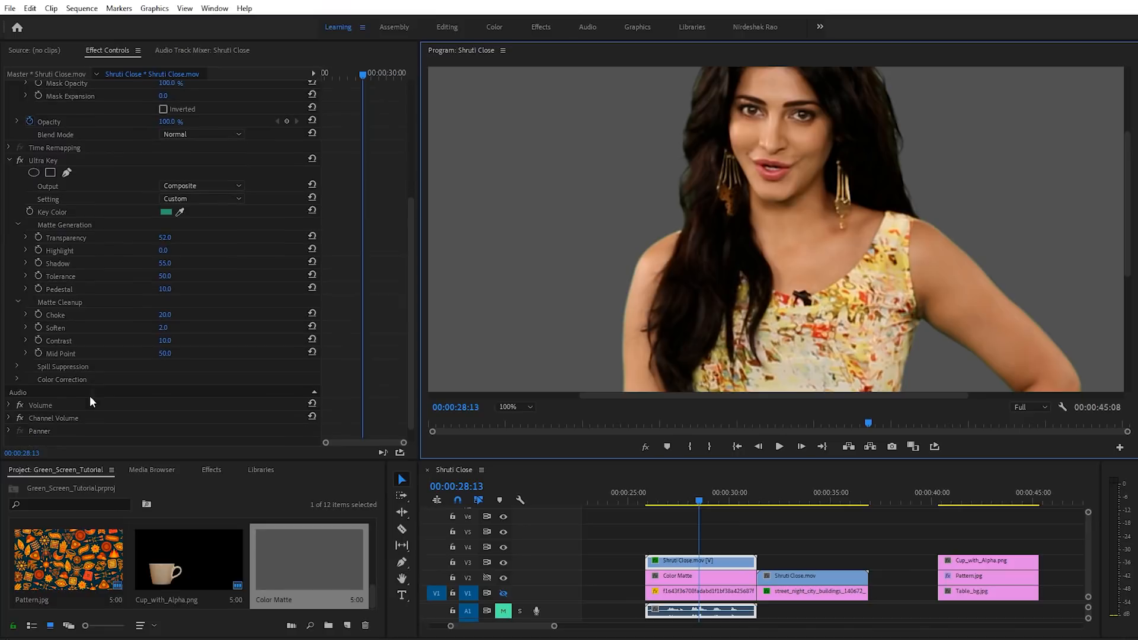
pyautogui.click(18, 366)
pyautogui.scroll(-1, 151, 386)
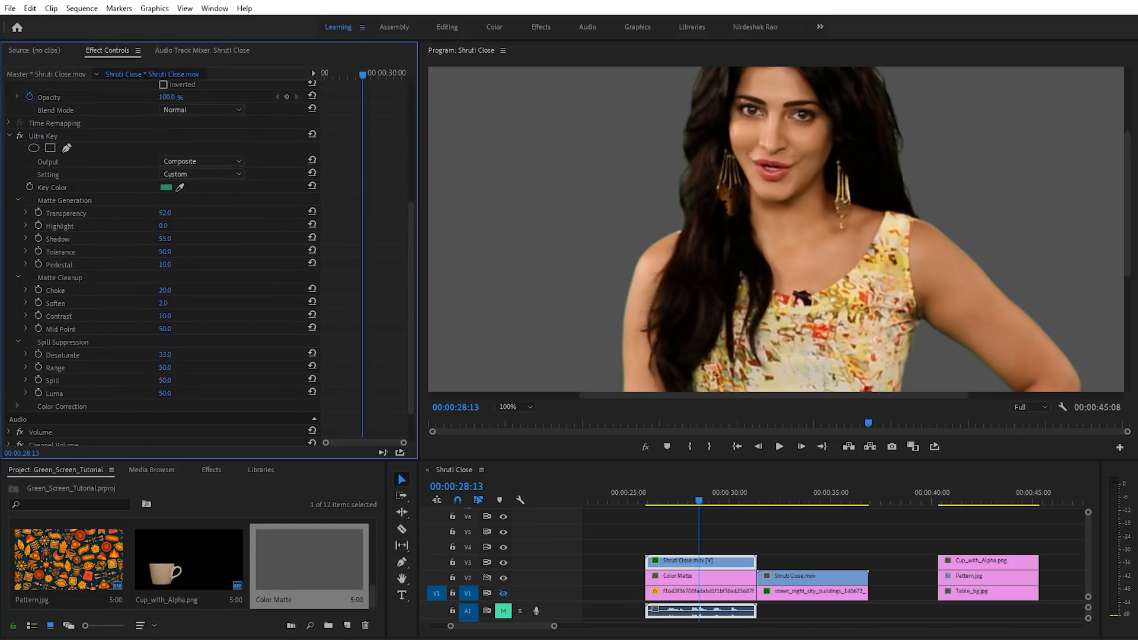
pyautogui.moveTo(164, 355); pyautogui.dragTo(172, 355)
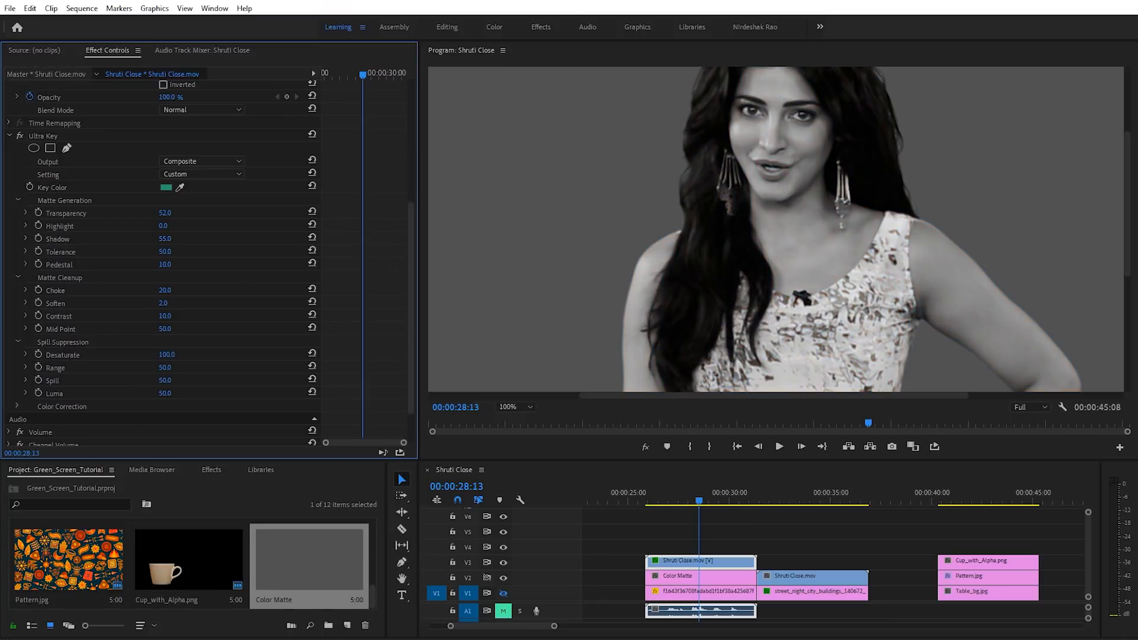
pyautogui.moveTo(166, 354); pyautogui.dragTo(165, 354)
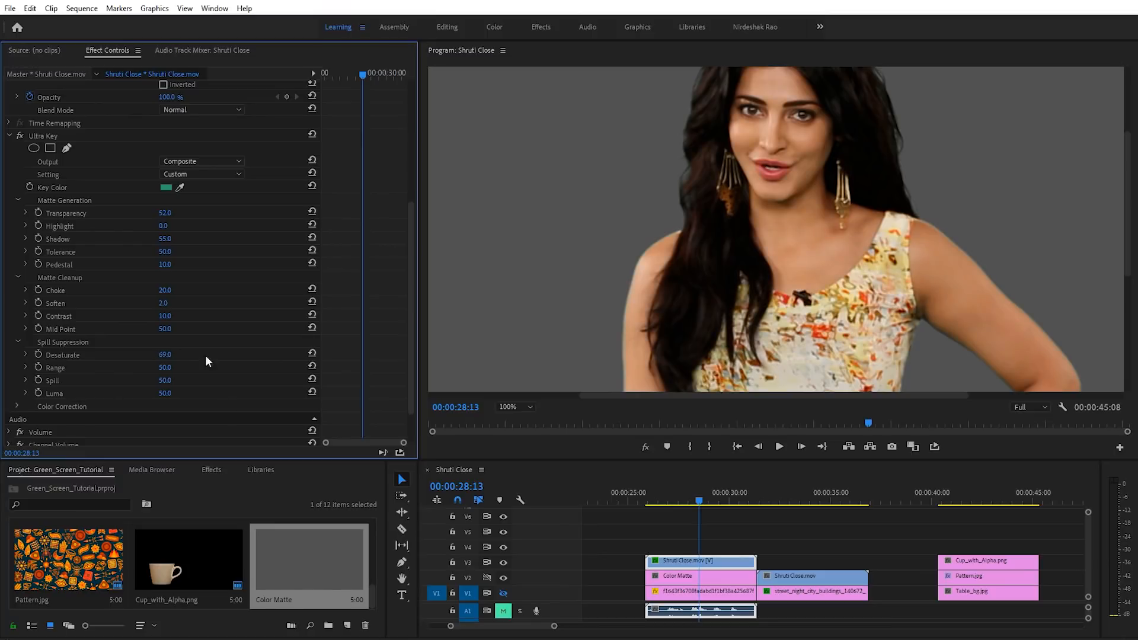
# - Try a Spill Suppression Range of 79, and undo the change
pyautogui.scroll(-1, 157, 378)
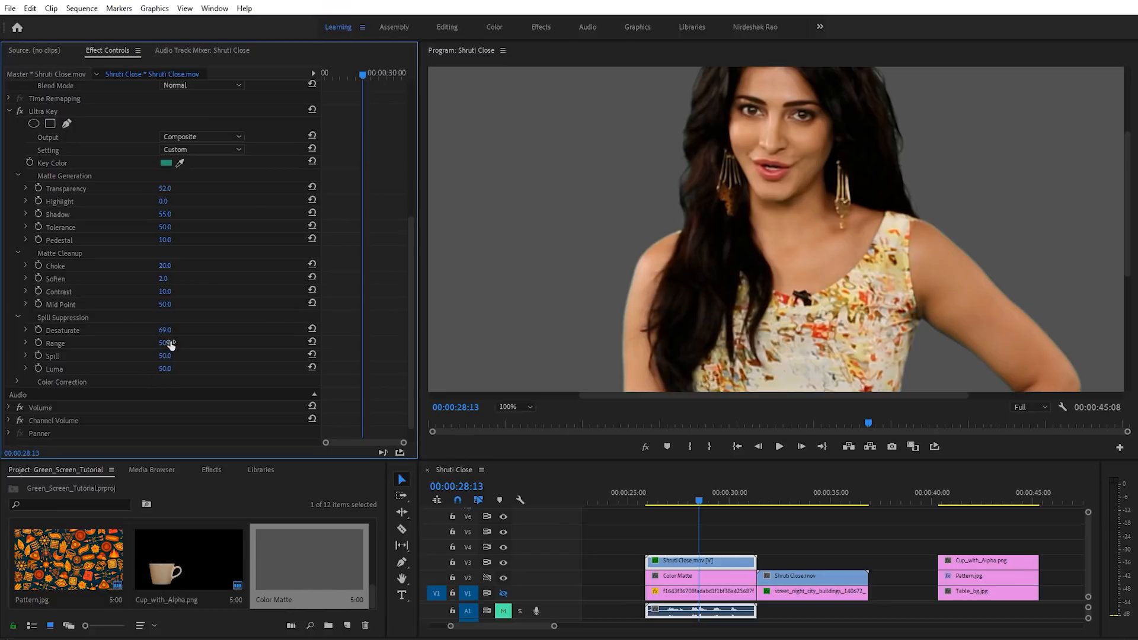
pyautogui.moveTo(168, 347)
pyautogui.mouseDown()
pyautogui.moveTo(199, 348)
pyautogui.moveTo(187, 347)
pyautogui.mouseUp()
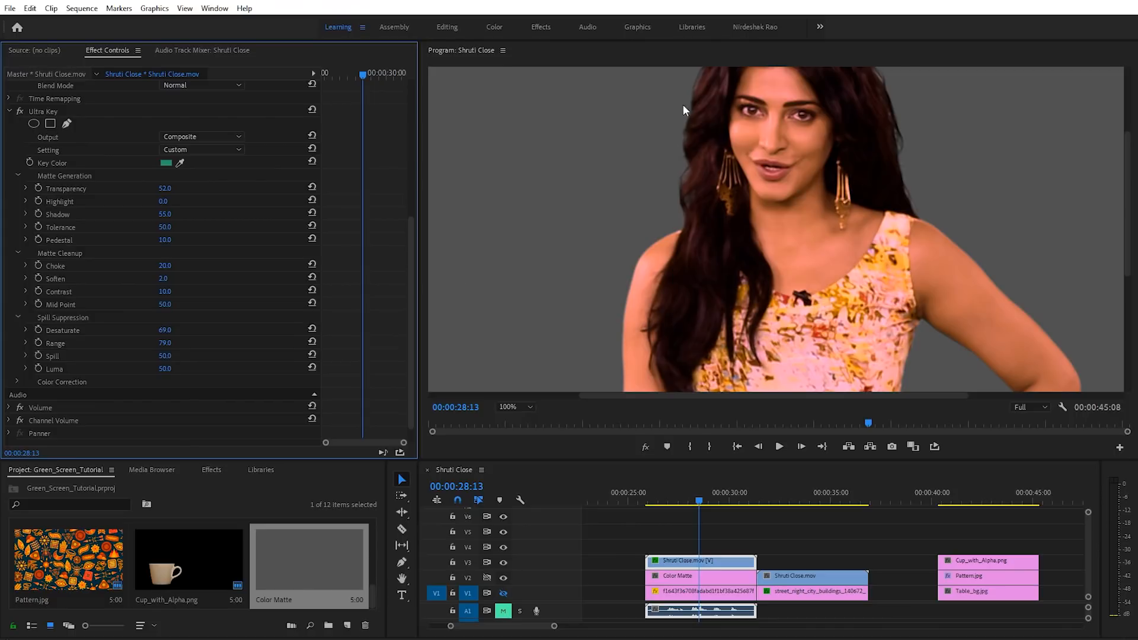
pyautogui.hotkey('ctrl', 'z')
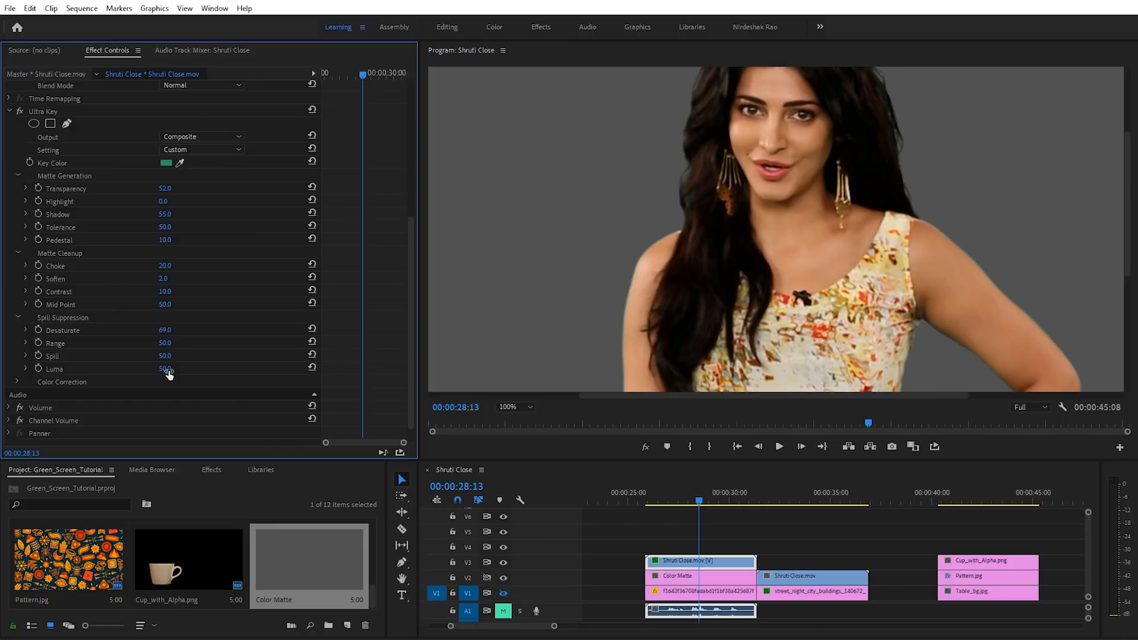
# - Set the Spill Suppression Luma to 77 while checking the hair at 200% magnification, and fit the whole frame in view
pyautogui.moveTo(169, 373); pyautogui.dragTo(284, 365)
pyautogui.click(530, 407)
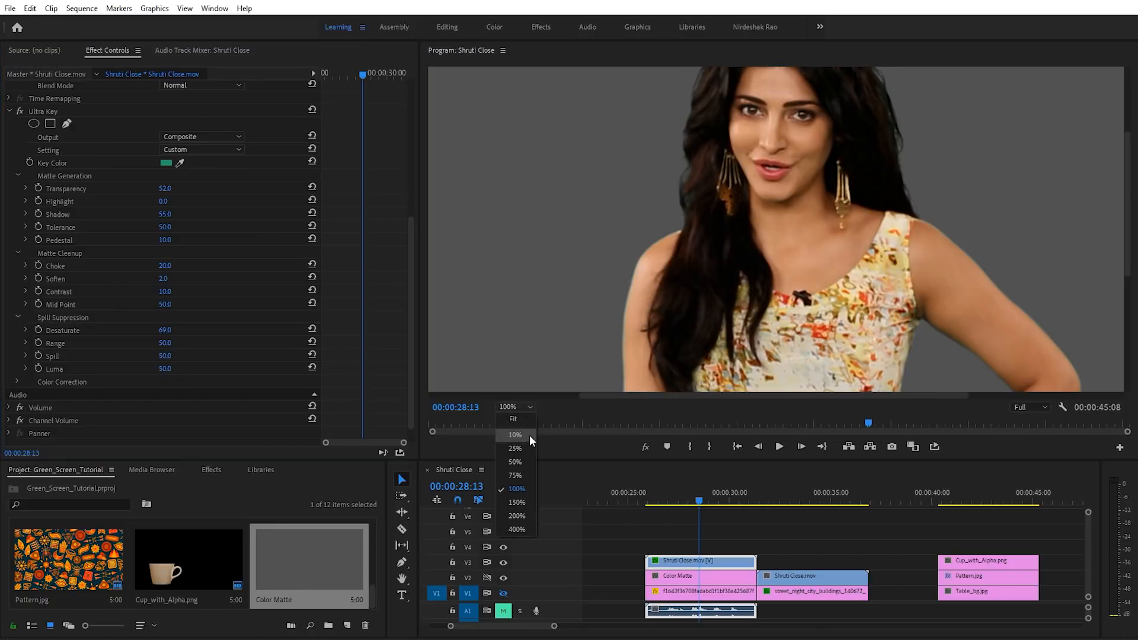
pyautogui.click(523, 515)
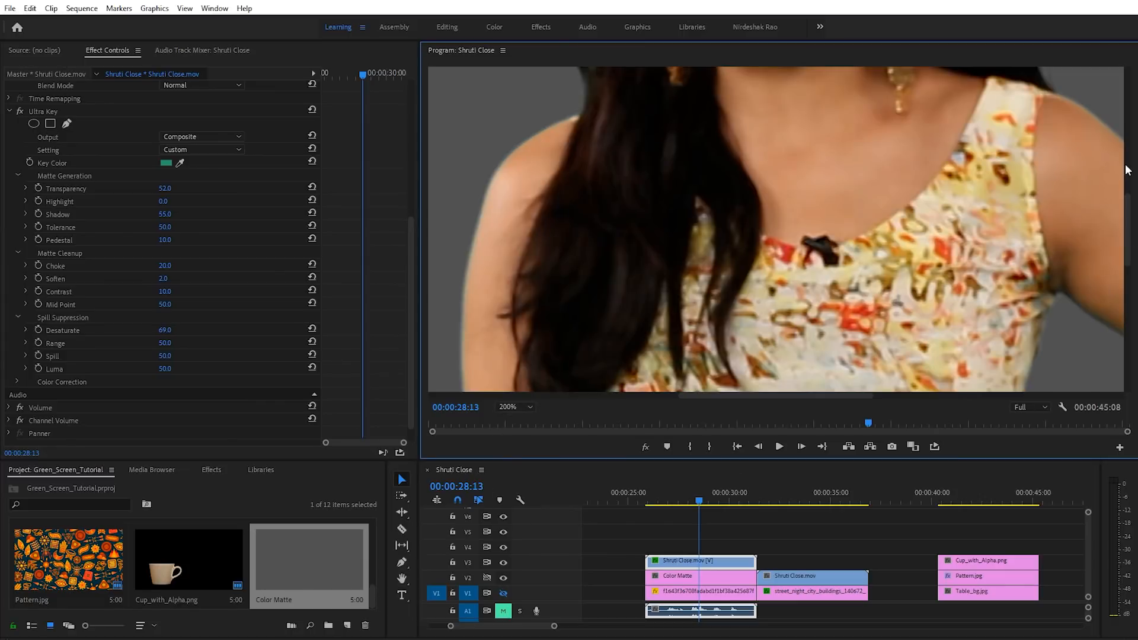
pyautogui.moveTo(1134, 231); pyautogui.dragTo(1133, 146)
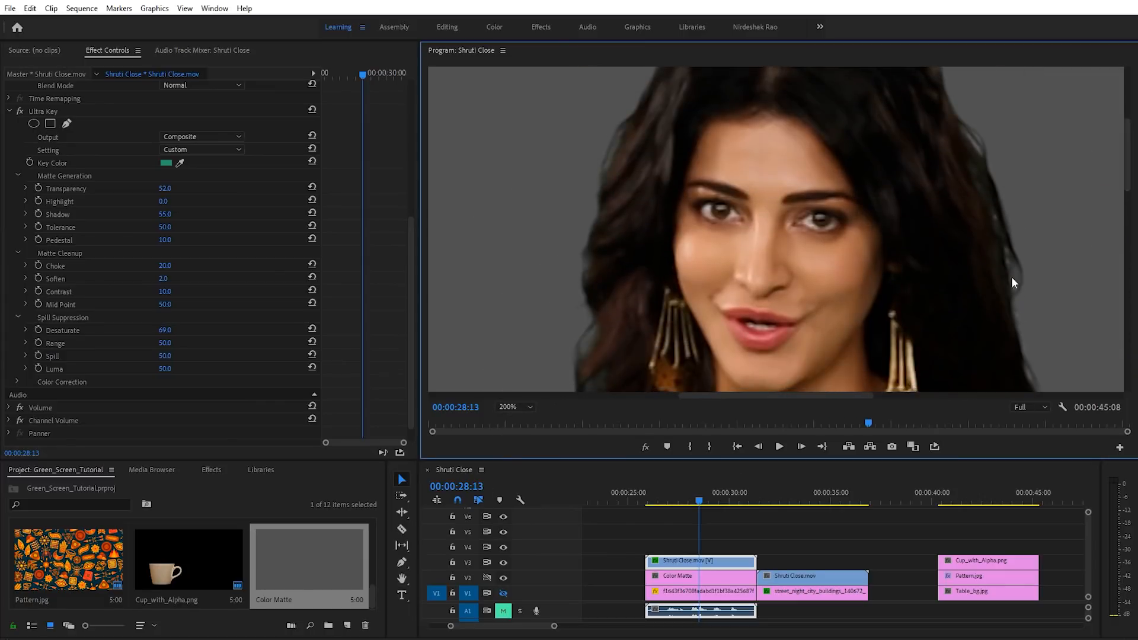
pyautogui.moveTo(165, 369)
pyautogui.mouseDown()
pyautogui.moveTo(194, 369)
pyautogui.moveTo(181, 369)
pyautogui.mouseUp()
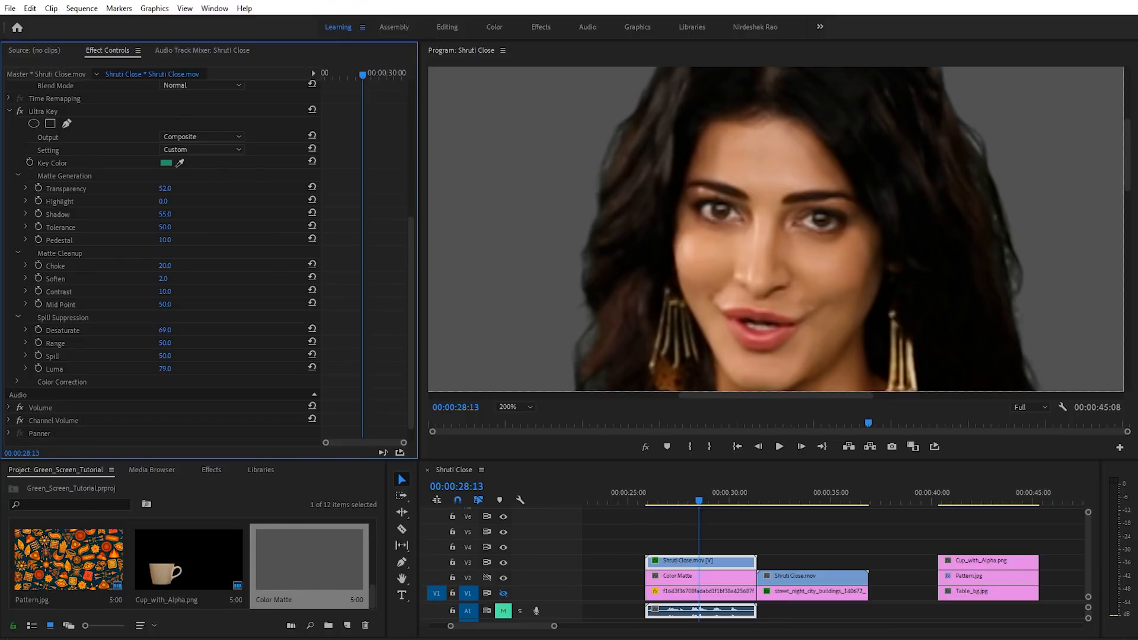
pyautogui.moveTo(181, 369); pyautogui.dragTo(180, 369)
pyautogui.click(521, 406)
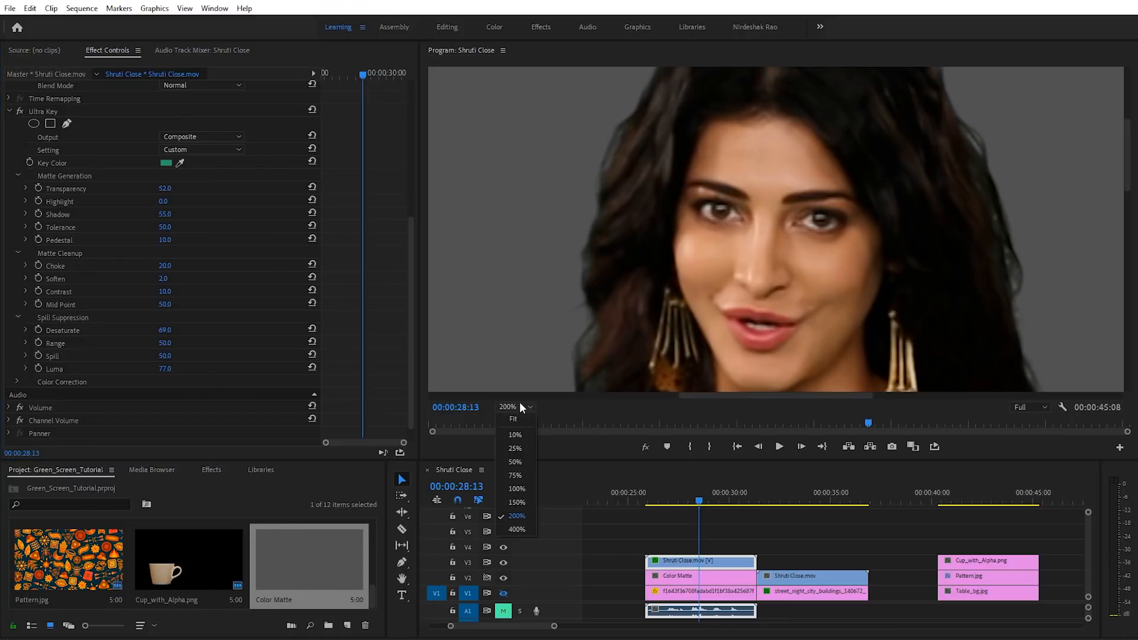
pyautogui.click(514, 419)
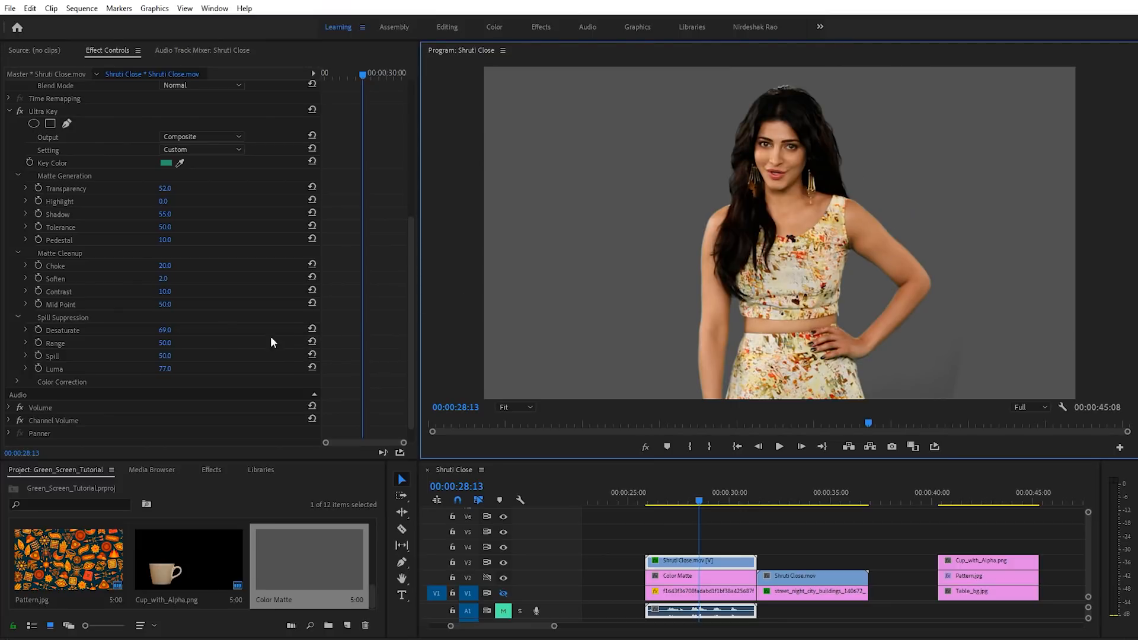
# - Replace the grey Color Matte on V2 with the keyed clip from V3, and make the V1 background visible
pyautogui.click(683, 578)
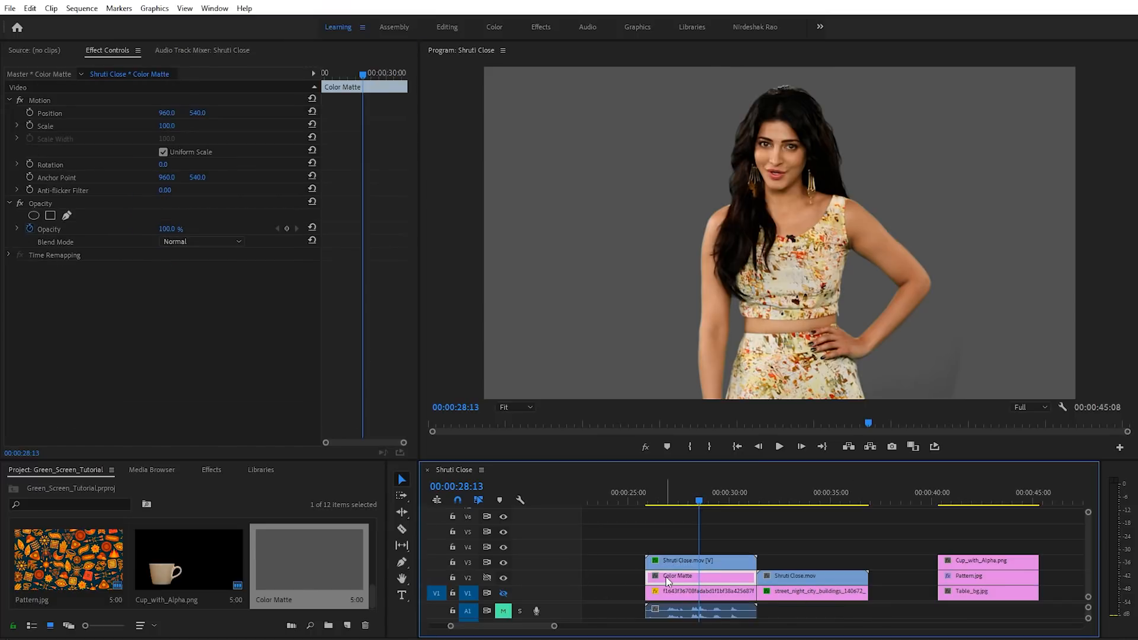
pyautogui.press('Delete')
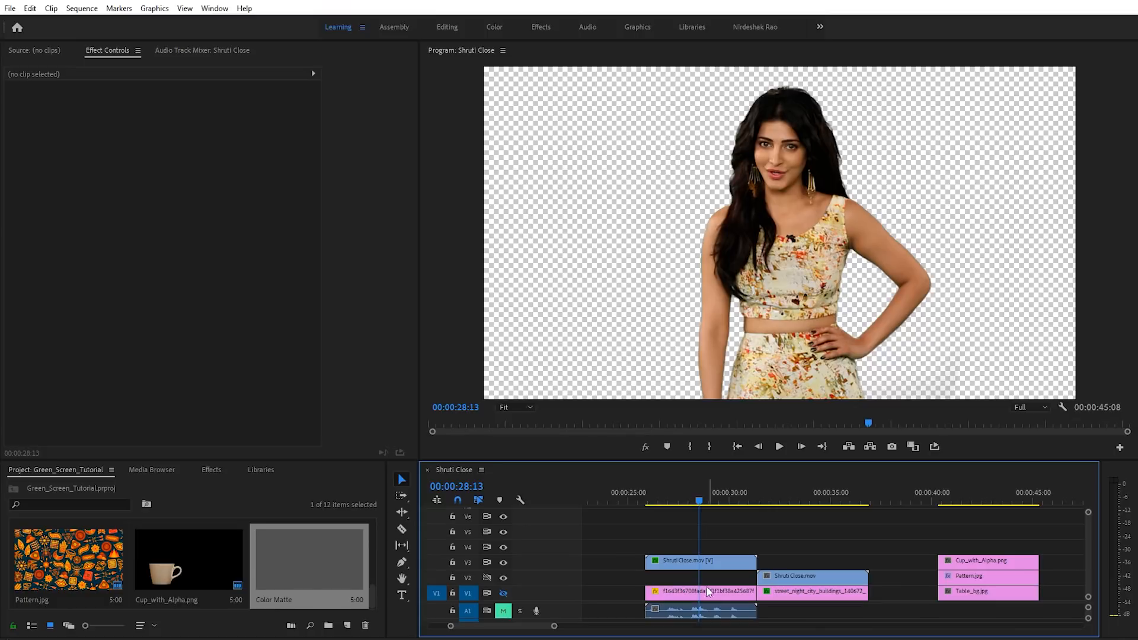
pyautogui.moveTo(699, 564); pyautogui.dragTo(700, 578)
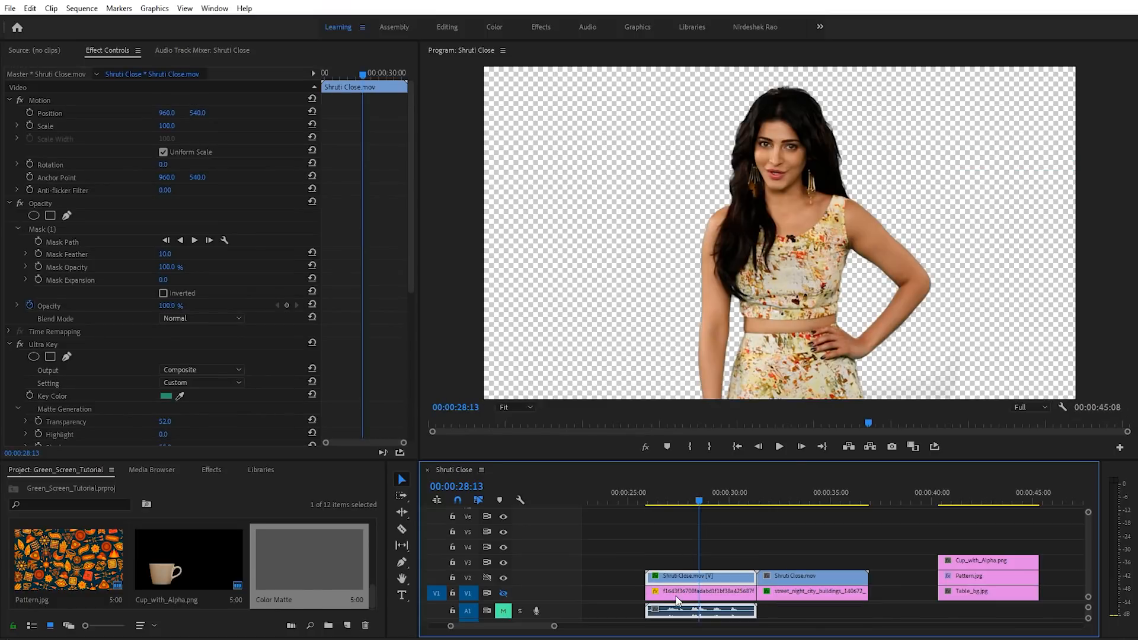
pyautogui.click(504, 594)
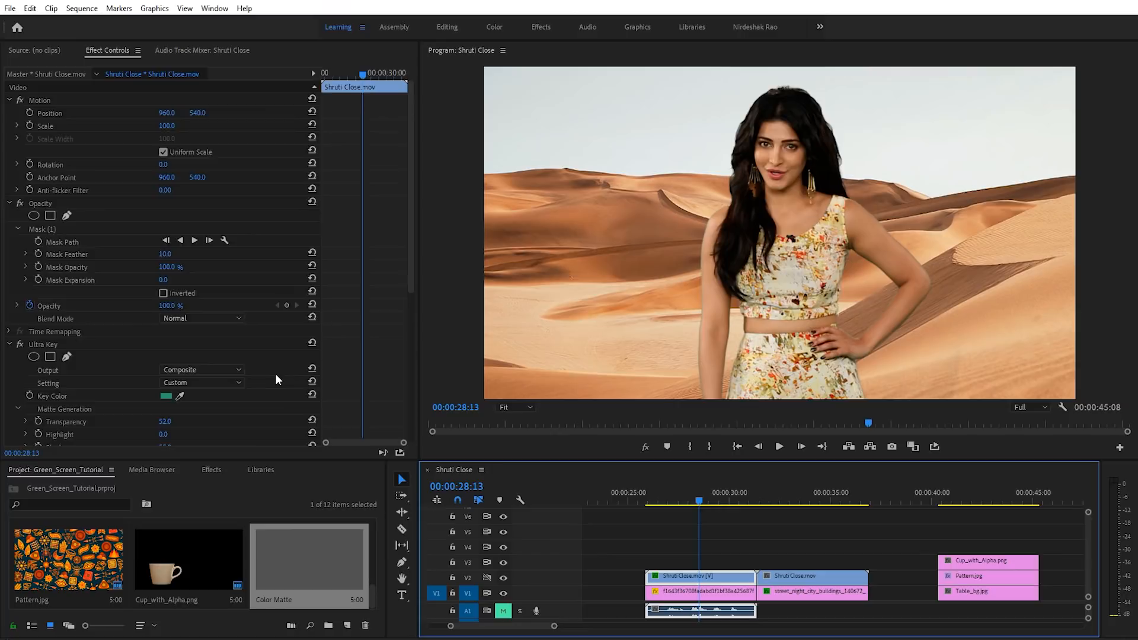
# - Set the keyed clip's Ultra Key Choke to 74 against the desert background, and reselect the clip
pyautogui.scroll(-4, 276, 385)
pyautogui.scroll(-2, 276, 385)
pyautogui.moveTo(165, 339); pyautogui.dragTo(203, 340)
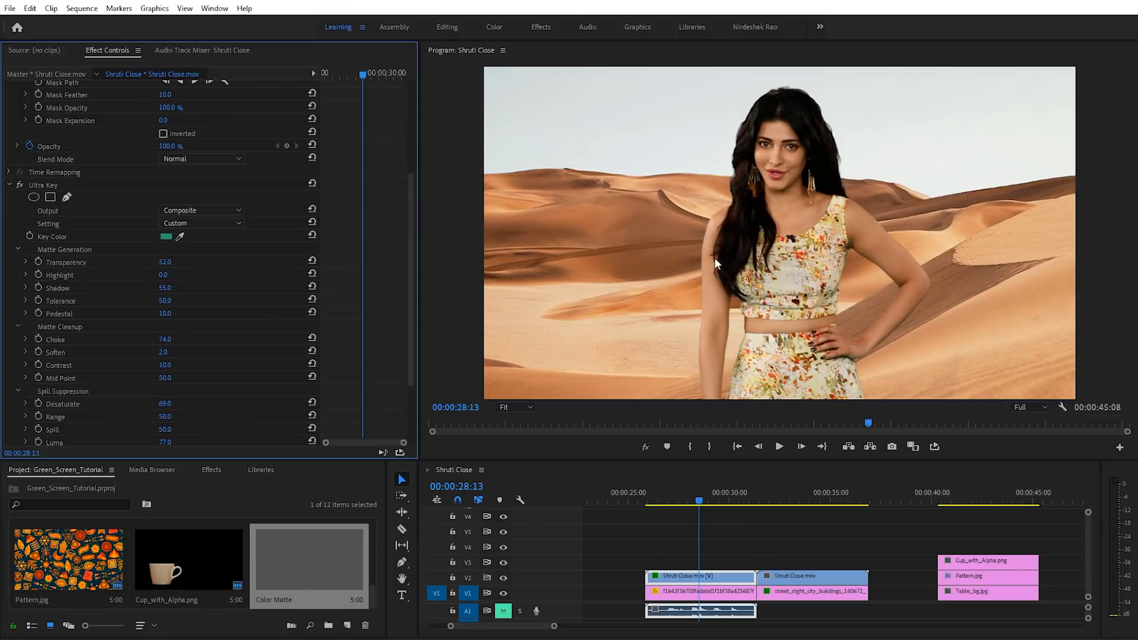
pyautogui.click(735, 545)
pyautogui.click(717, 576)
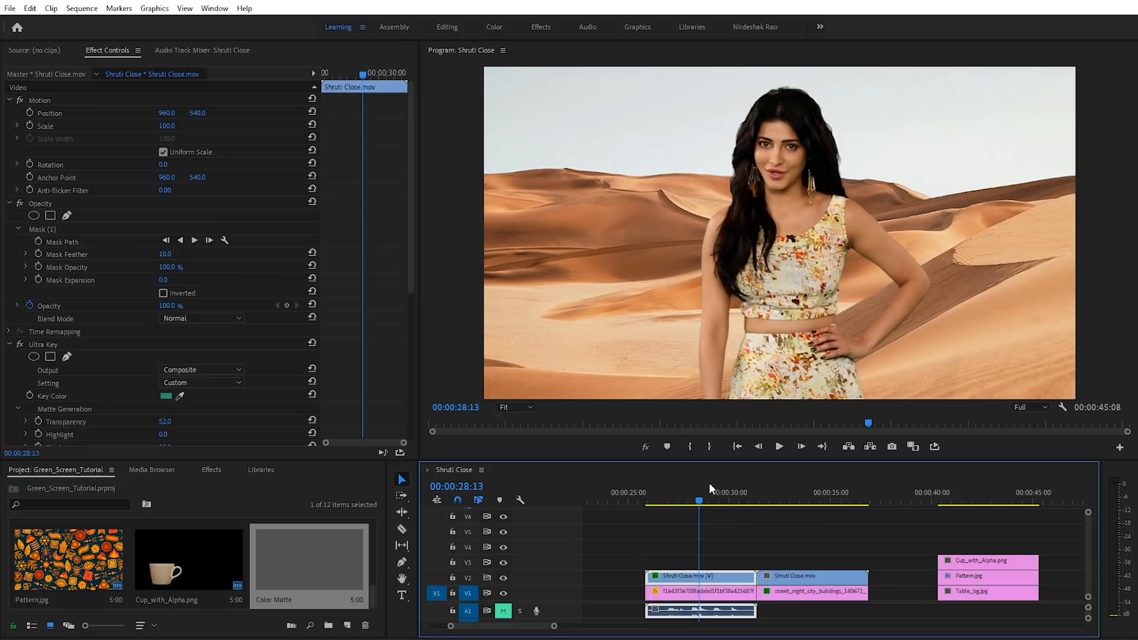
# - Move the playhead to 00:00:27:22 and apply the Camera Blur effect to the desert background clip on V1
pyautogui.moveTo(700, 502)
pyautogui.mouseDown()
pyautogui.moveTo(679, 493)
pyautogui.moveTo(687, 486)
pyautogui.mouseUp()
pyautogui.click(684, 590)
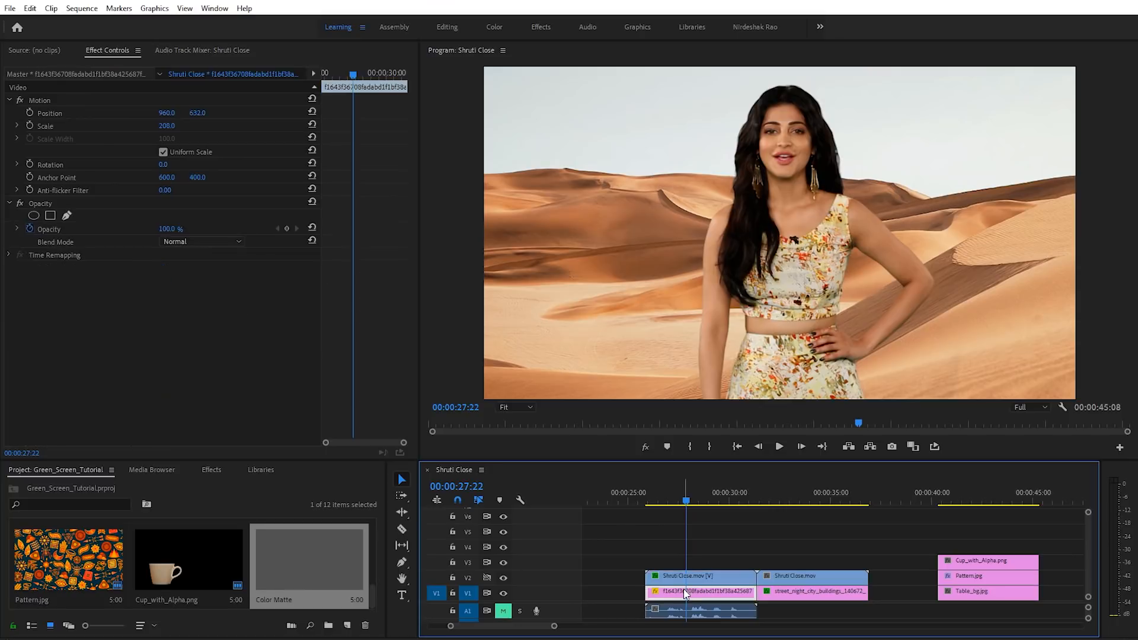
pyautogui.click(212, 470)
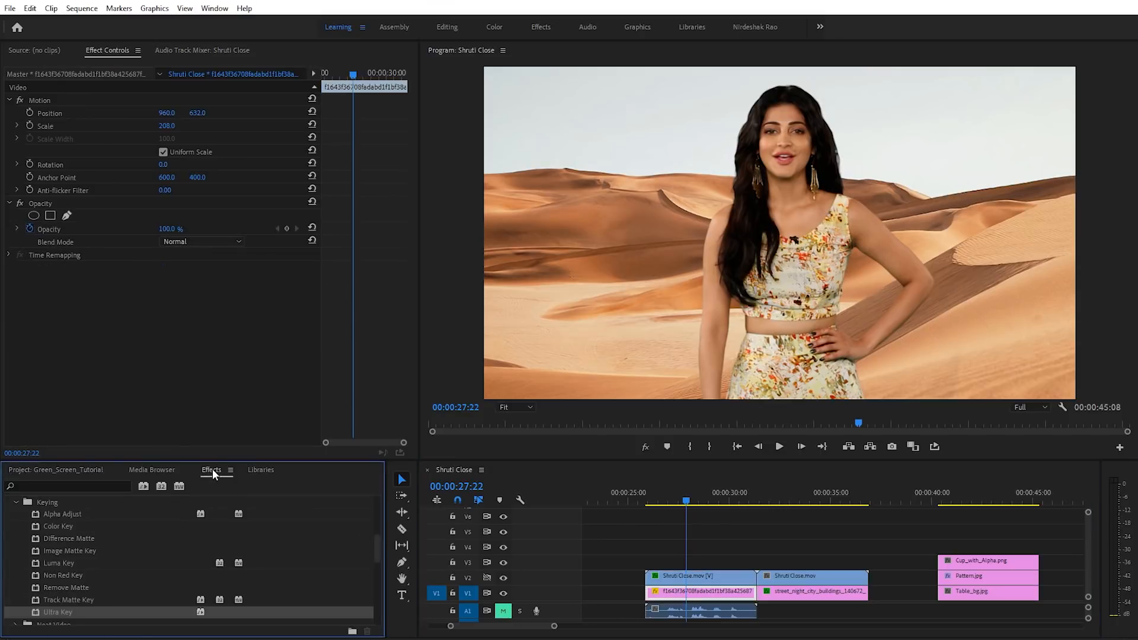
pyautogui.click(51, 485)
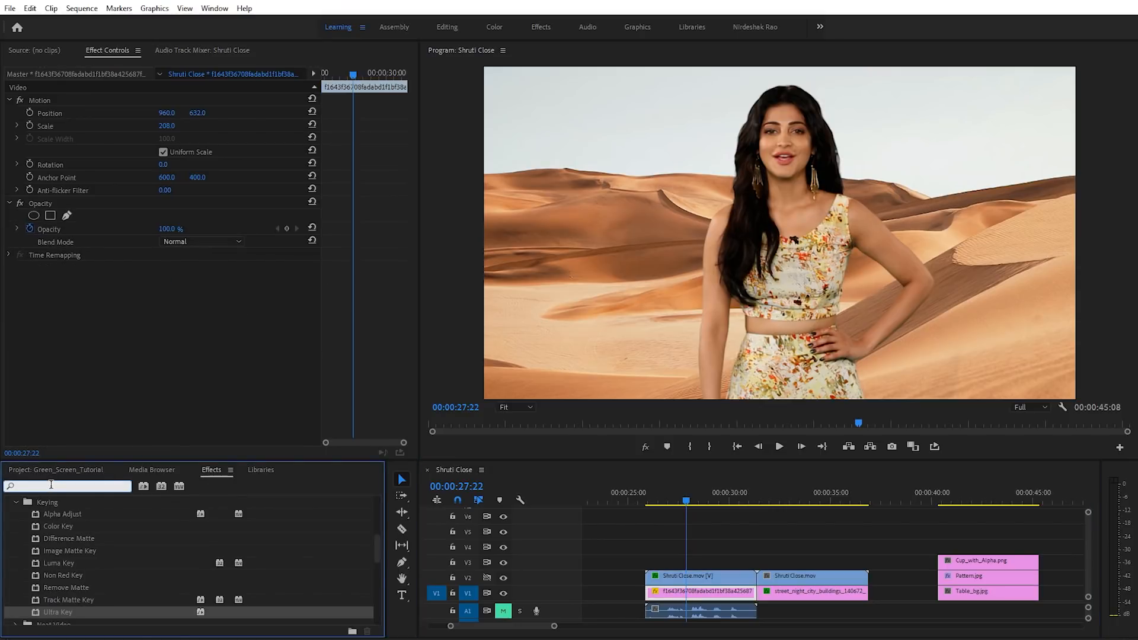
pyautogui.write('camera blur')
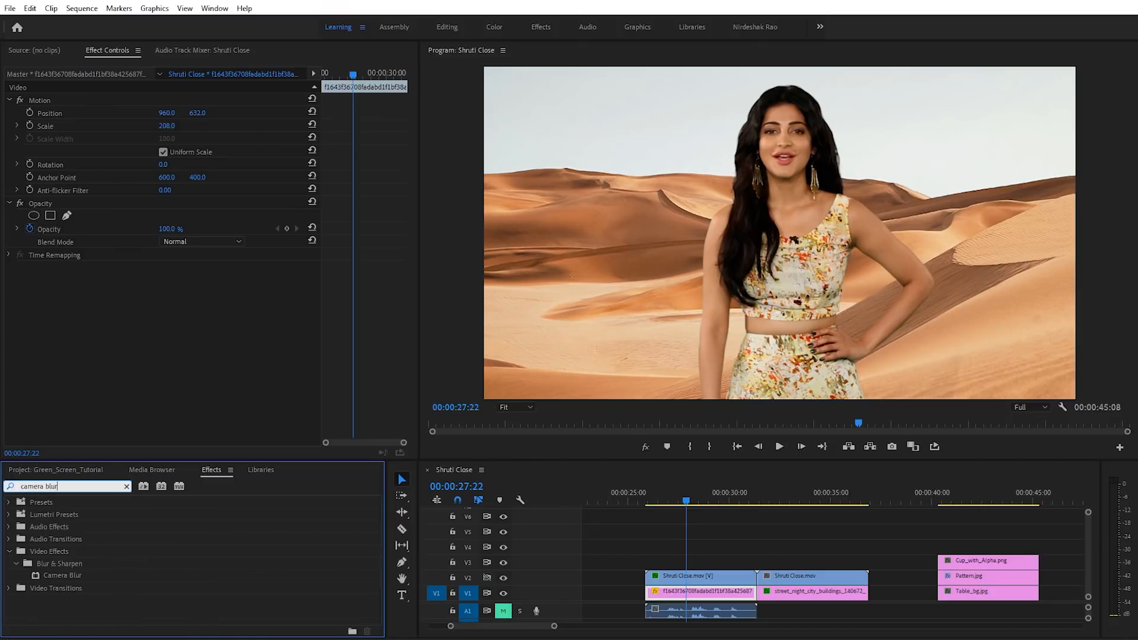
pyautogui.click(67, 574)
pyautogui.moveTo(67, 574); pyautogui.dragTo(672, 592)
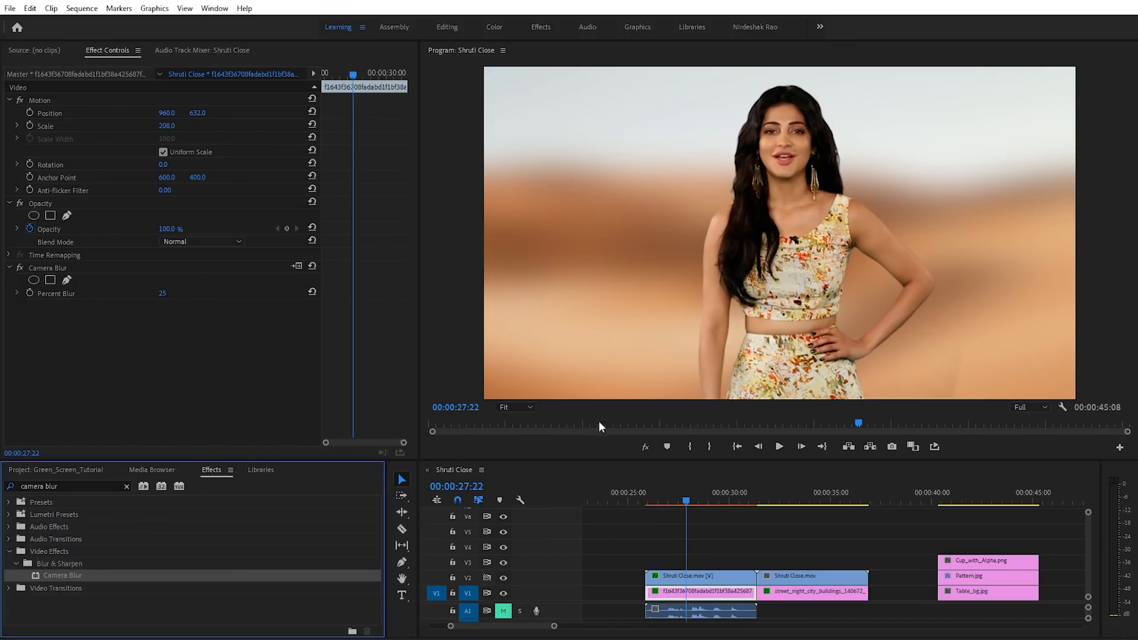
# - Add a rectangular mask to the Camera Blur and stretch it beyond the frame's sides and upper edge, leaving the lowest strip of sand outside
pyautogui.click(522, 407)
pyautogui.click(515, 435)
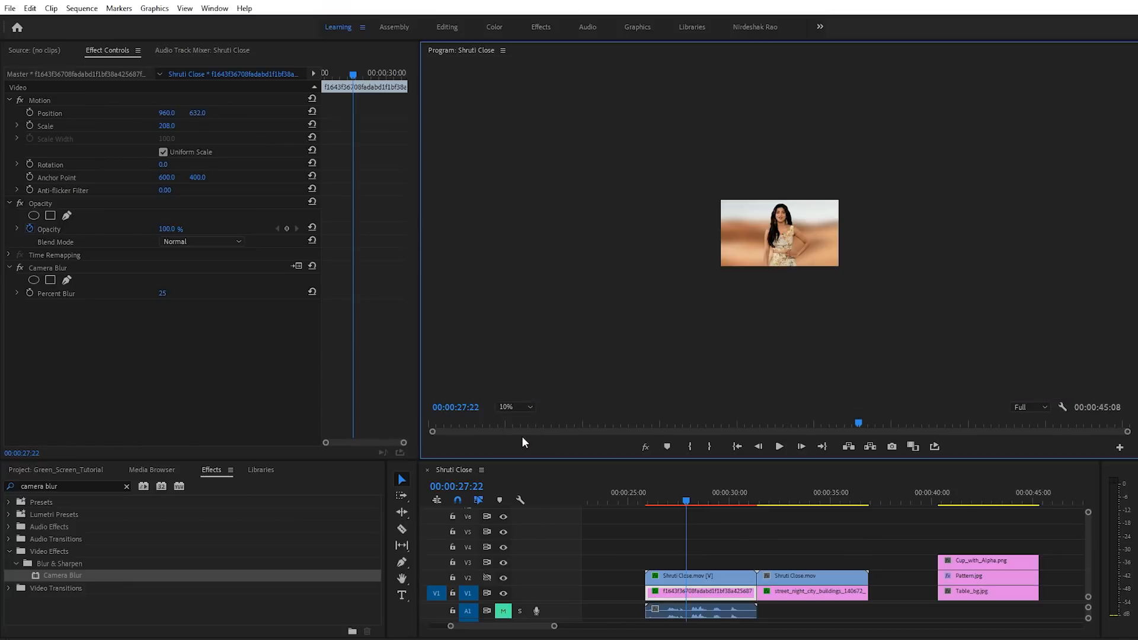
pyautogui.click(50, 280)
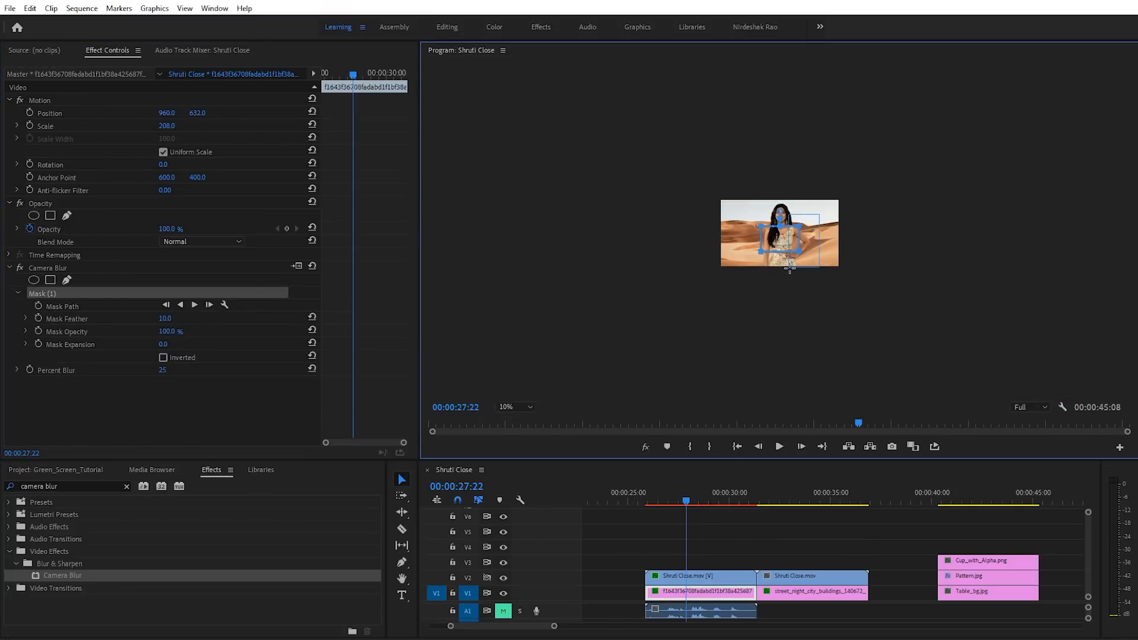
pyautogui.moveTo(800, 252); pyautogui.dragTo(882, 251)
pyautogui.moveTo(761, 252); pyautogui.dragTo(700, 248)
pyautogui.moveTo(882, 227); pyautogui.dragTo(882, 157)
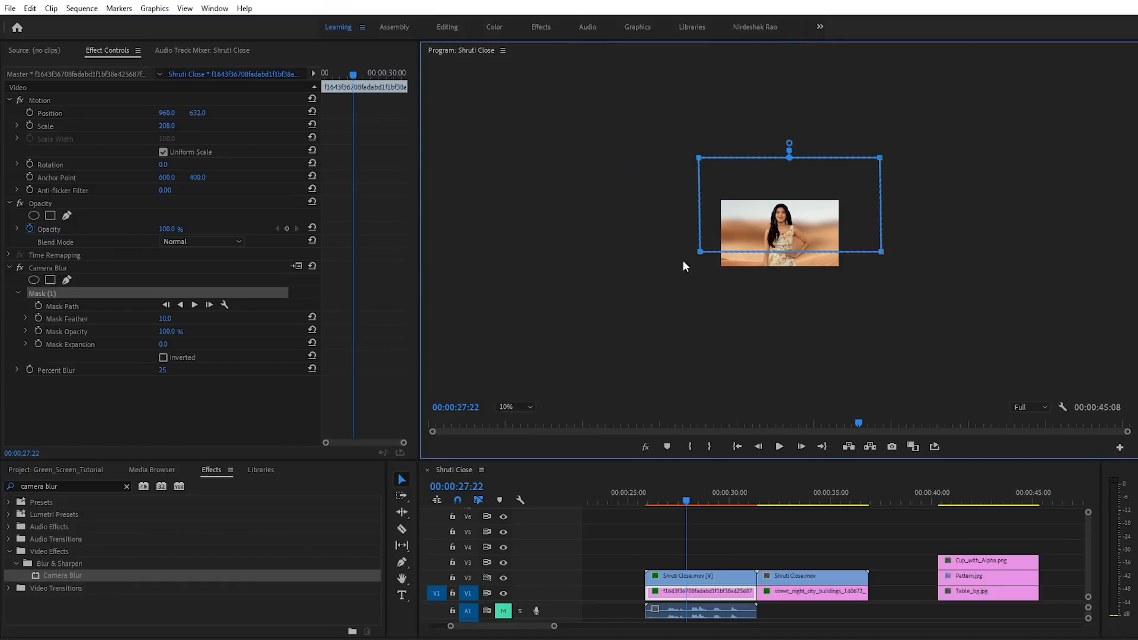
# - Enlarge the Camera Blur mask well beyond the frame's sides and top edge, and move it up over the background's upper half
pyautogui.moveTo(700, 251); pyautogui.dragTo(667, 252)
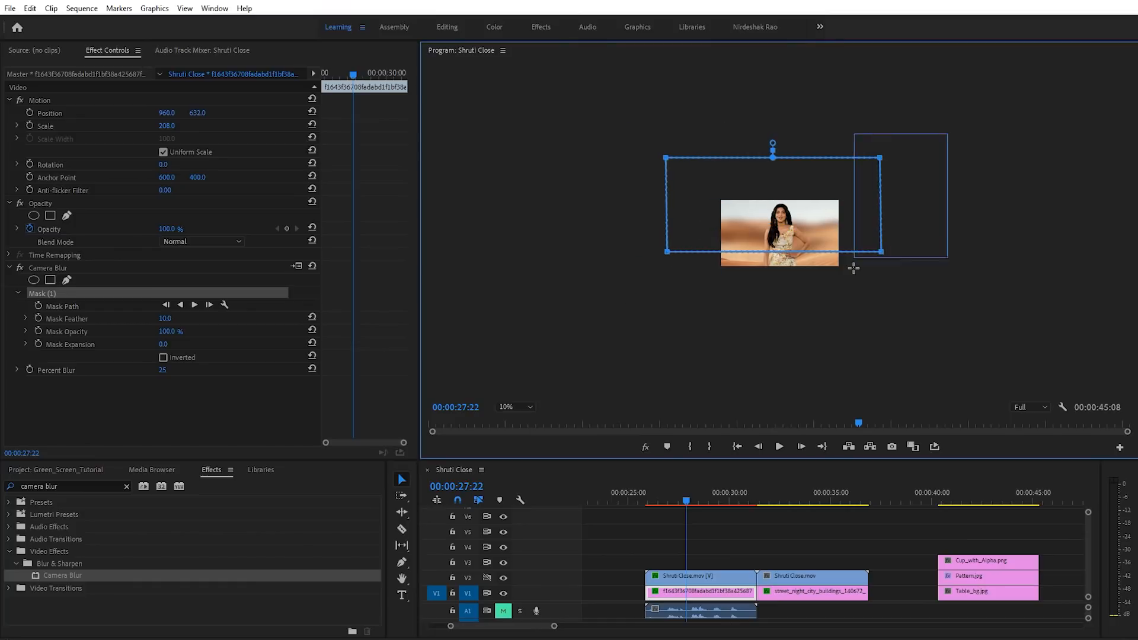
pyautogui.moveTo(882, 252); pyautogui.dragTo(921, 254)
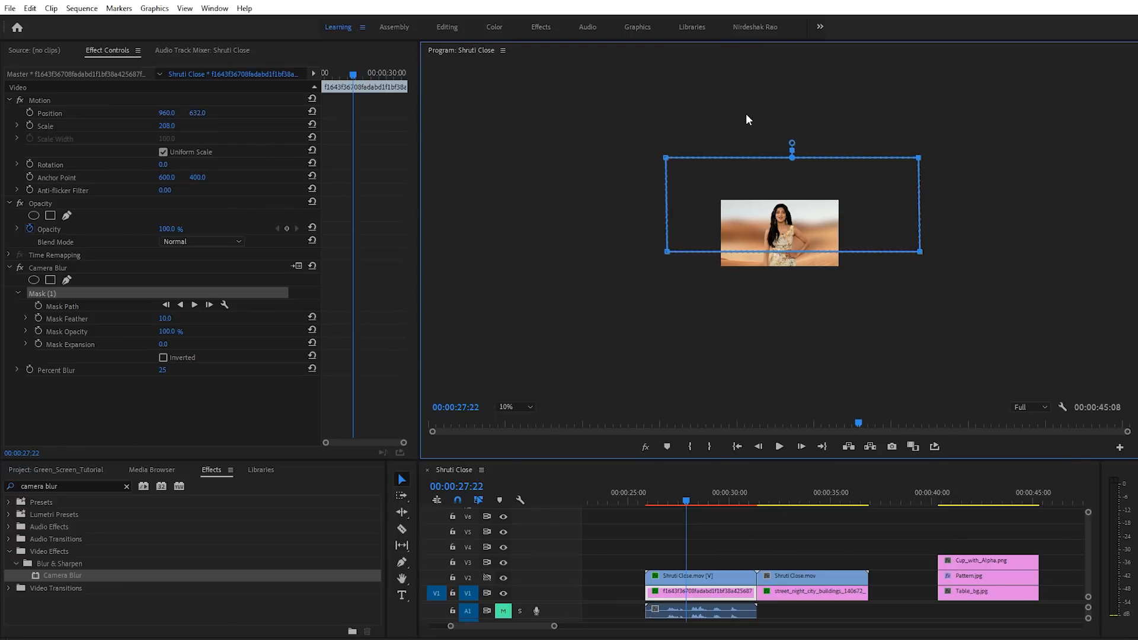
pyautogui.moveTo(667, 252); pyautogui.dragTo(609, 253)
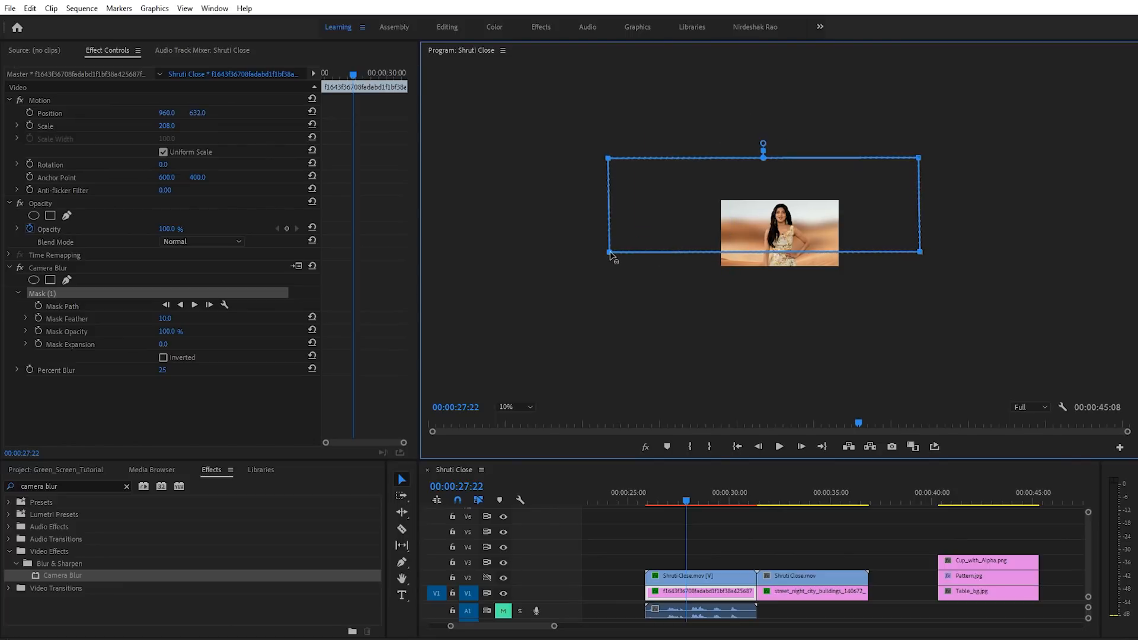
pyautogui.moveTo(954, 191); pyautogui.dragTo(551, 105)
pyautogui.moveTo(609, 158); pyautogui.dragTo(609, 101)
pyautogui.moveTo(803, 226); pyautogui.dragTo(814, 204)
pyautogui.click(515, 408)
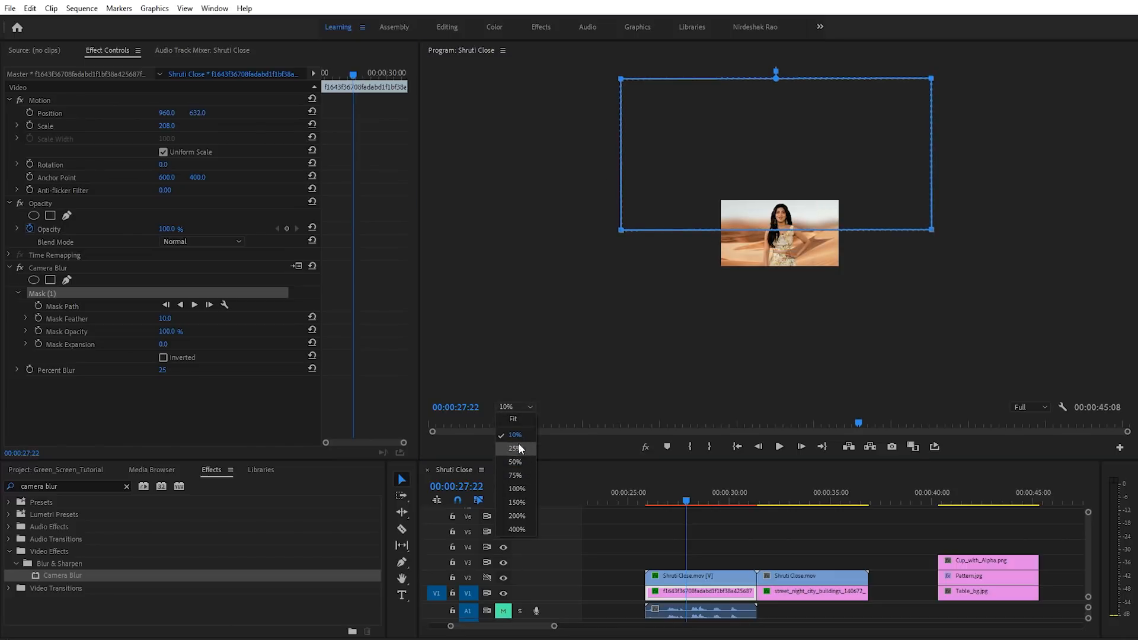
pyautogui.click(515, 418)
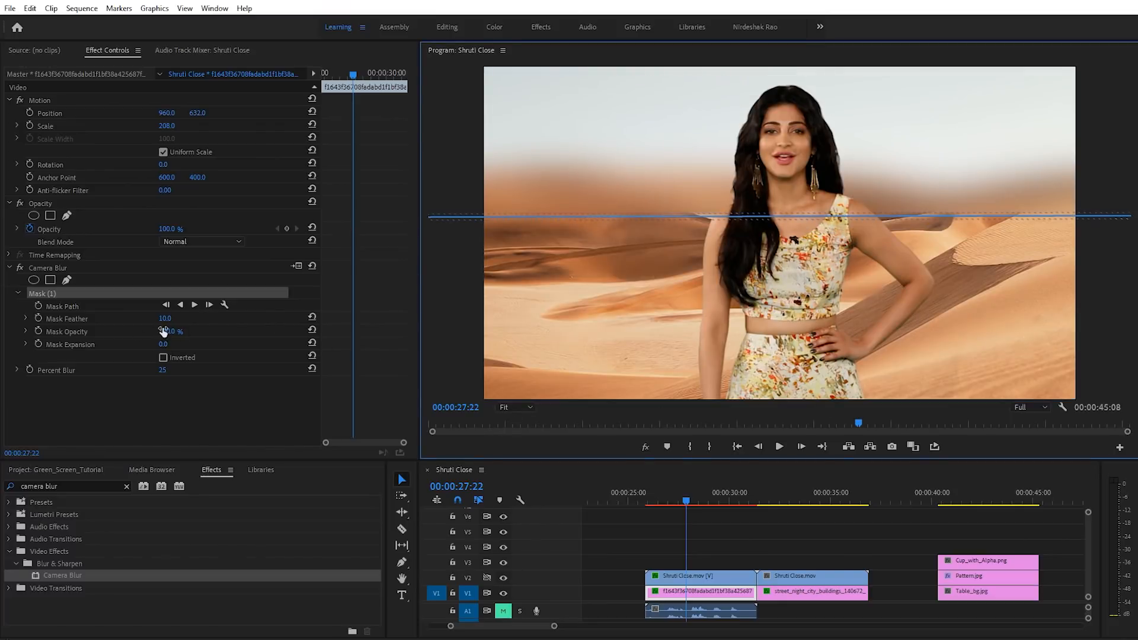
# - Set the Camera Blur mask's feather to 373 and move the mask down so its lower edge crosses the woman's midriff
pyautogui.moveTo(169, 323); pyautogui.dragTo(384, 323)
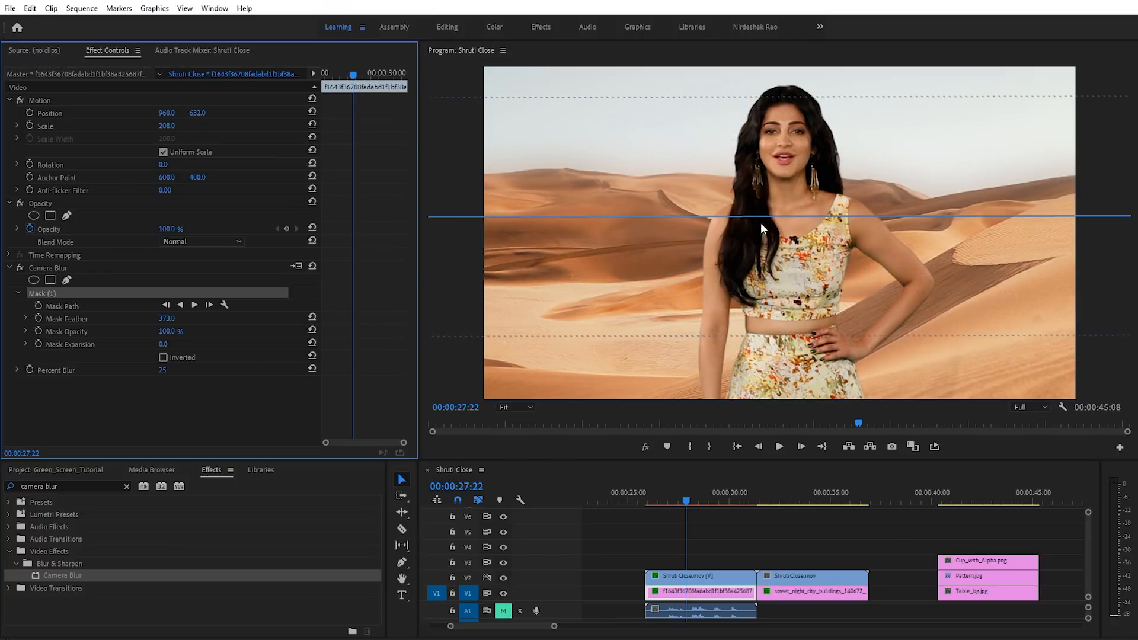
pyautogui.moveTo(799, 119); pyautogui.dragTo(800, 169)
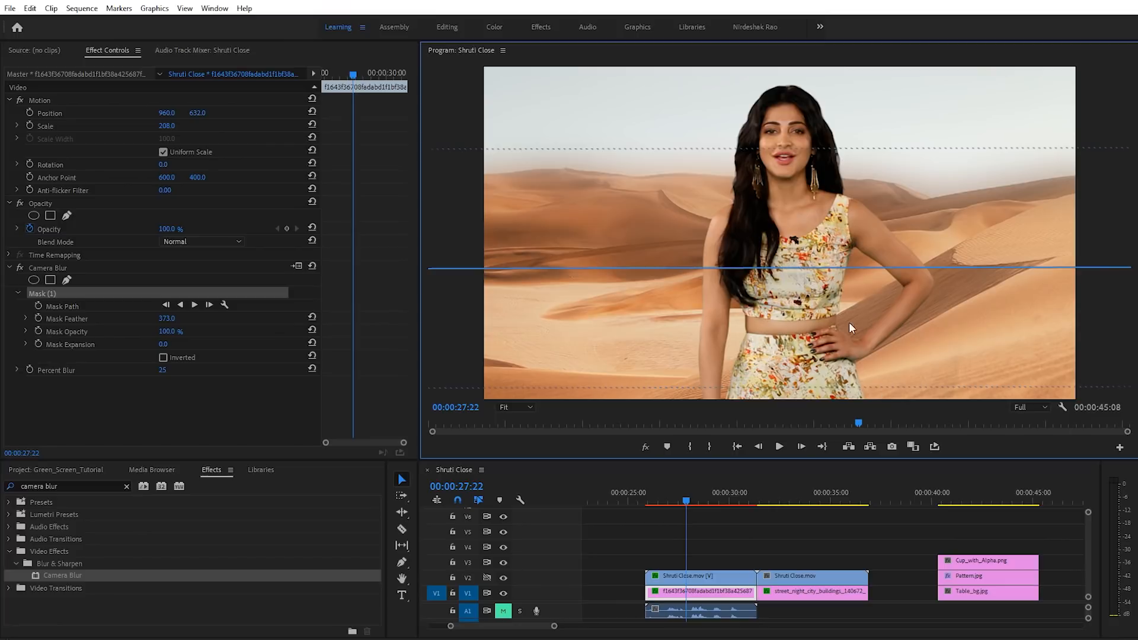
pyautogui.moveTo(841, 219); pyautogui.dragTo(841, 222)
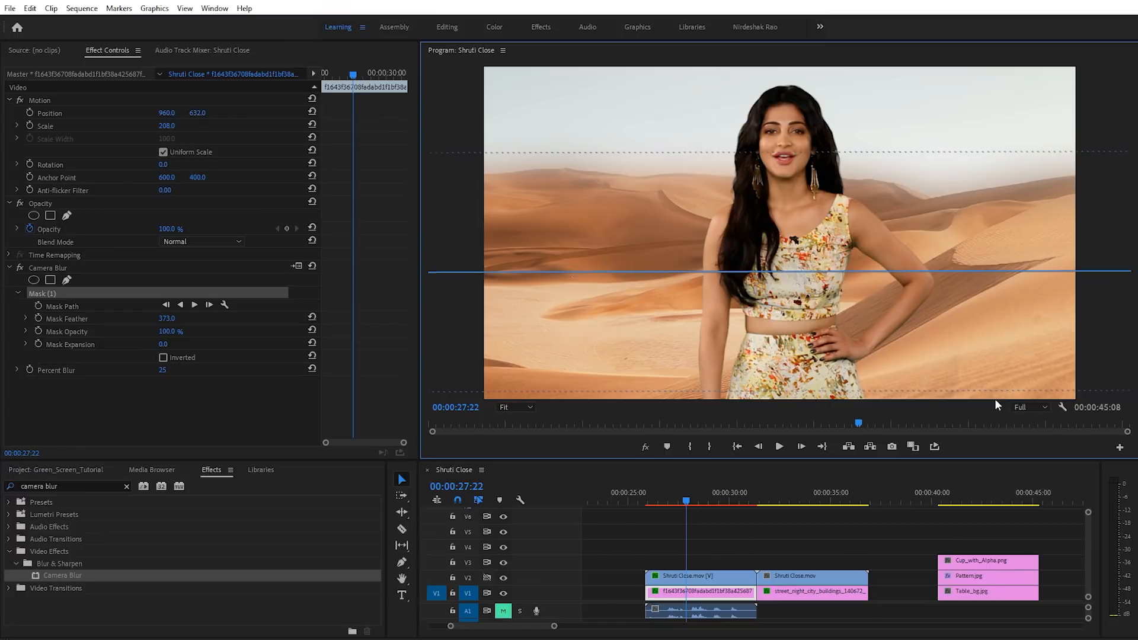
# - Move the blur mask's lower edge further down to hip level and set its Mask Feather to 524
pyautogui.click(528, 408)
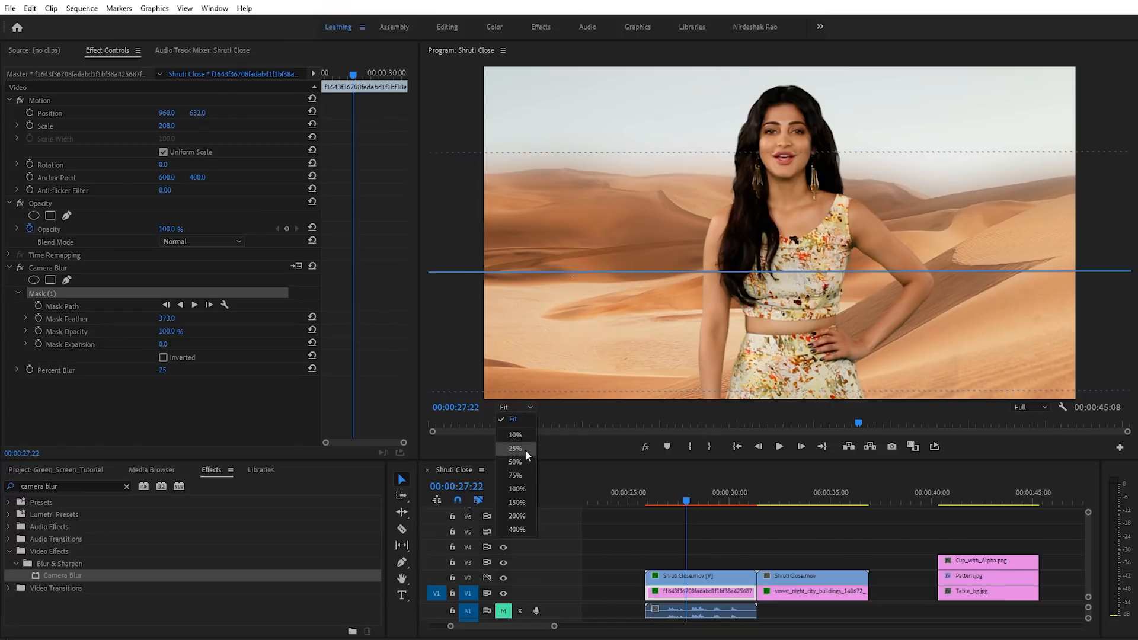
pyautogui.click(525, 450)
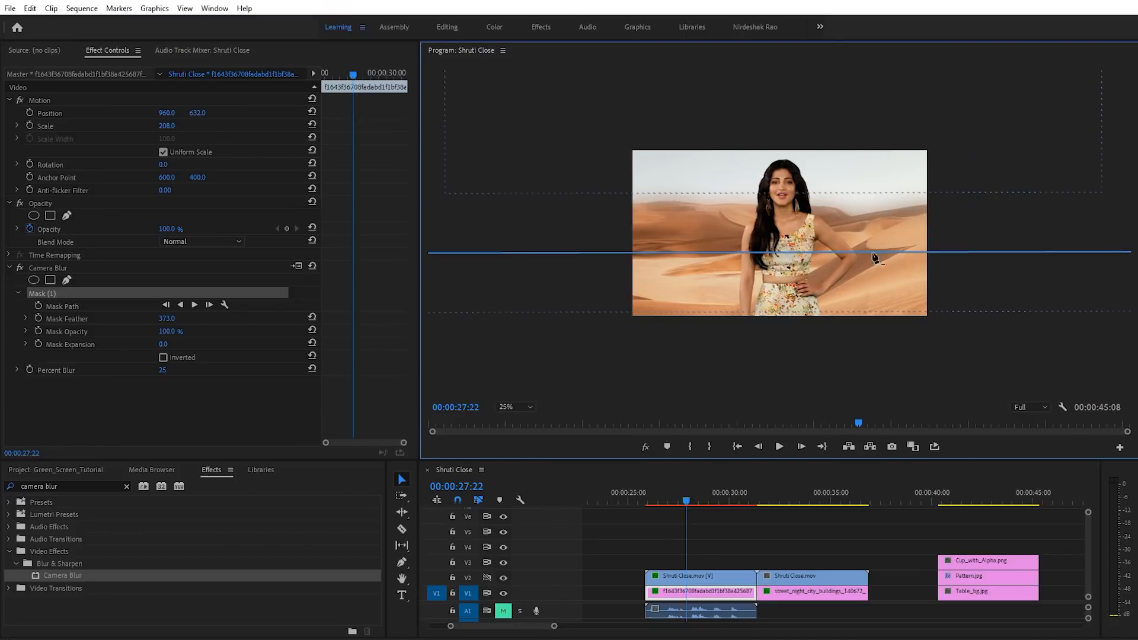
pyautogui.moveTo(809, 219)
pyautogui.mouseDown()
pyautogui.moveTo(813, 271)
pyautogui.moveTo(814, 233)
pyautogui.mouseUp()
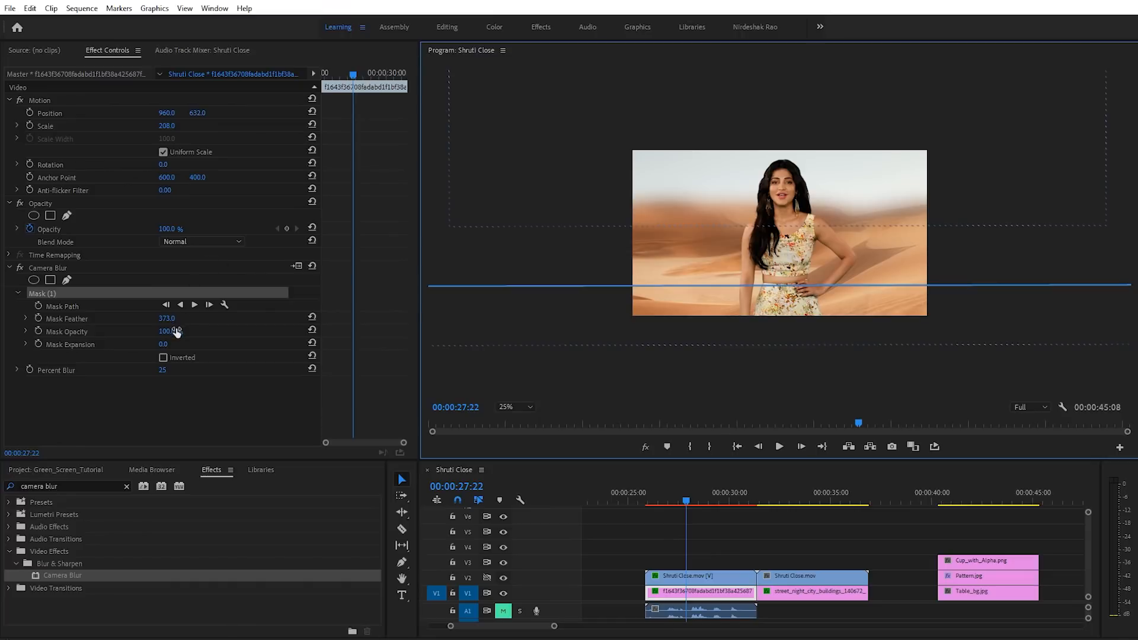
pyautogui.moveTo(167, 321); pyautogui.dragTo(288, 321)
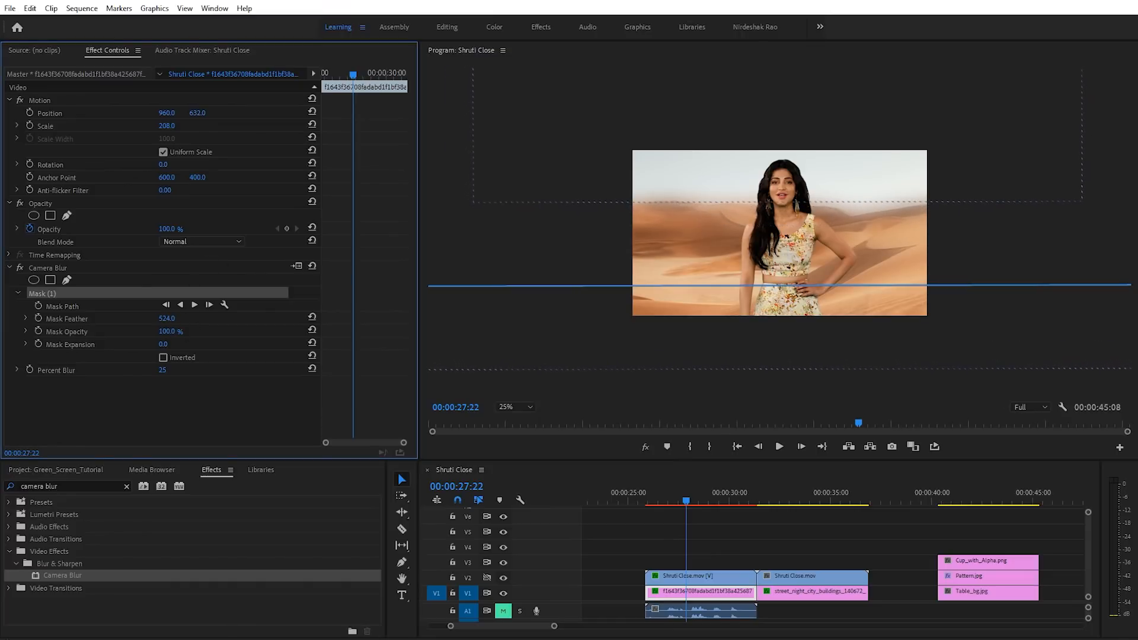
pyautogui.moveTo(852, 259)
pyautogui.mouseDown()
pyautogui.moveTo(856, 287)
pyautogui.moveTo(859, 259)
pyautogui.mouseUp()
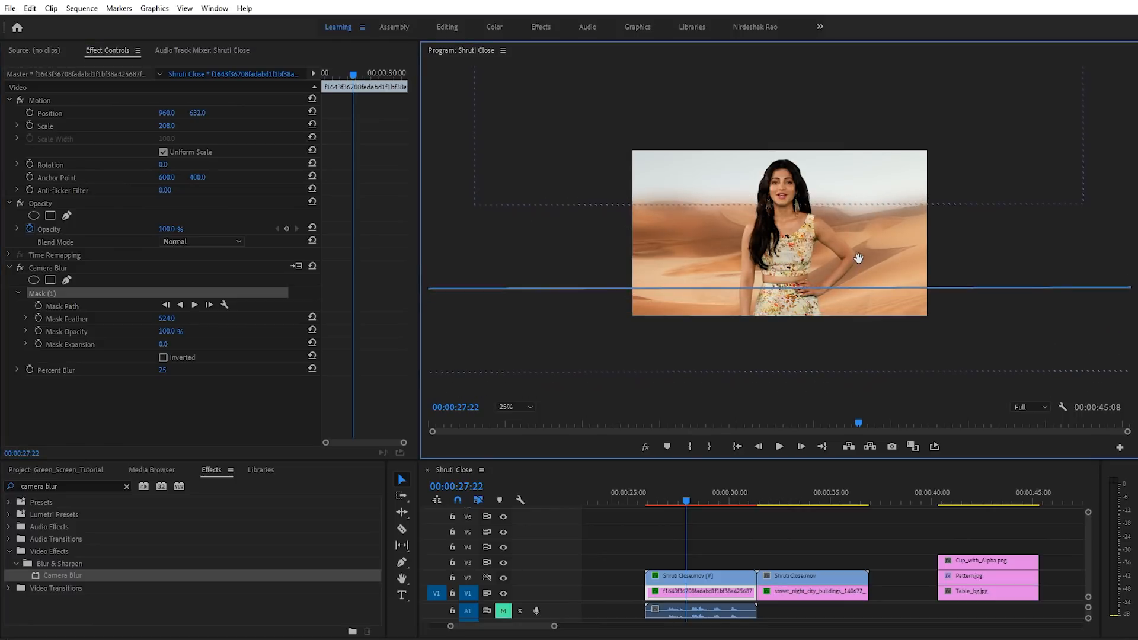
pyautogui.click(524, 408)
pyautogui.click(524, 423)
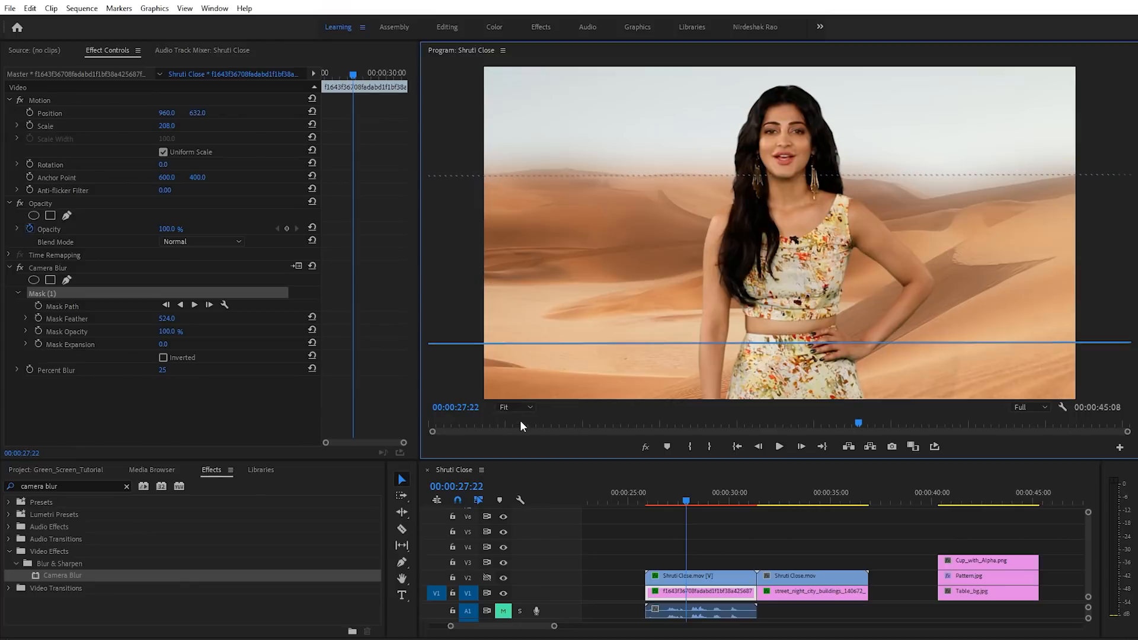
# - Try Percent Blur values of 10 and 3 for the desert background's Camera Blur
pyautogui.click(713, 594)
pyautogui.click(753, 536)
pyautogui.click(713, 595)
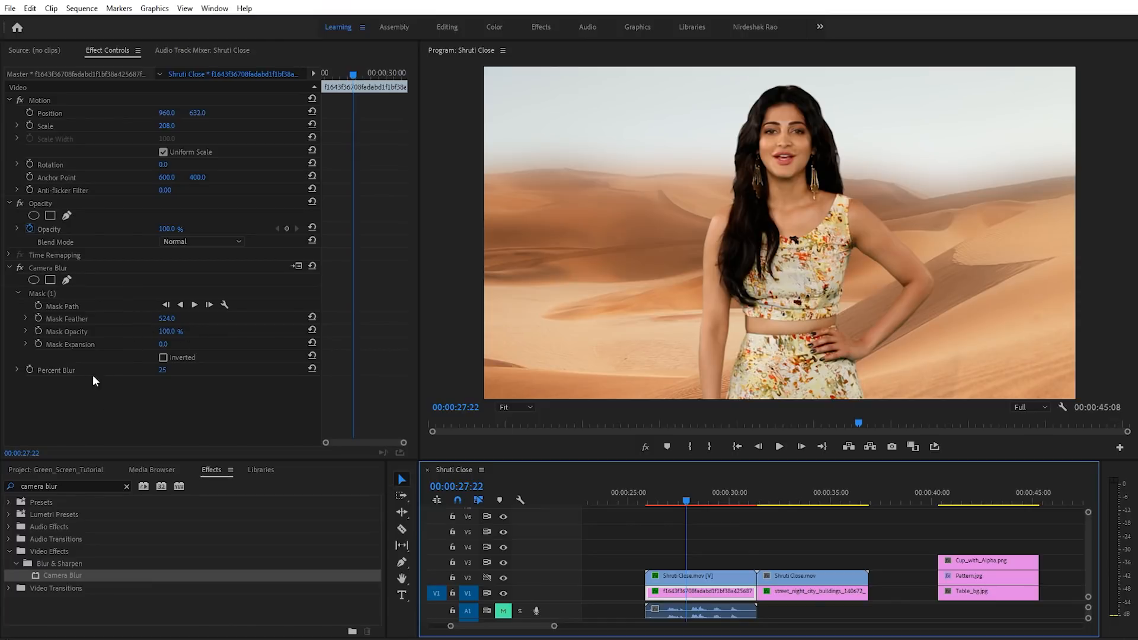
pyautogui.click(162, 371)
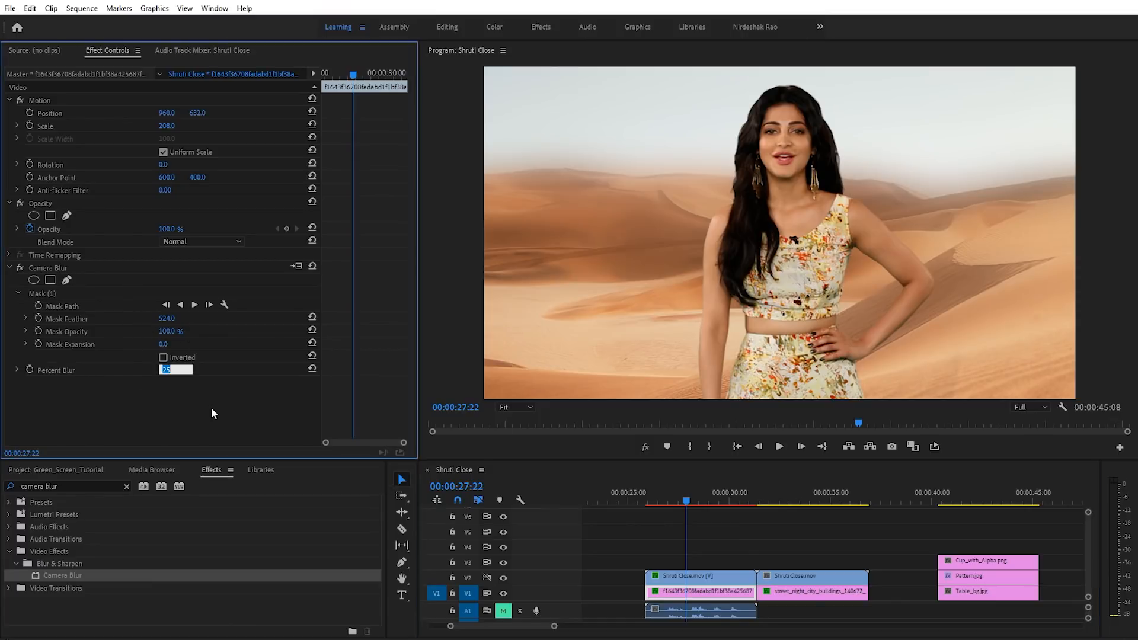
pyautogui.write('10')
pyautogui.press('Return')
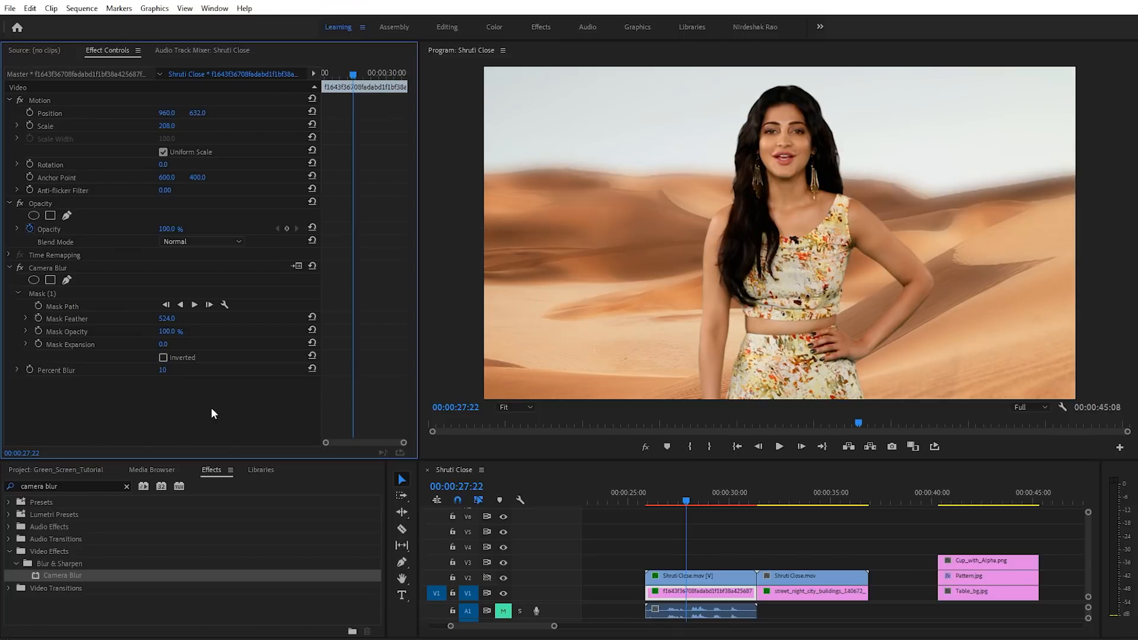
pyautogui.click(164, 370)
pyautogui.write('3')
pyautogui.press('Return')
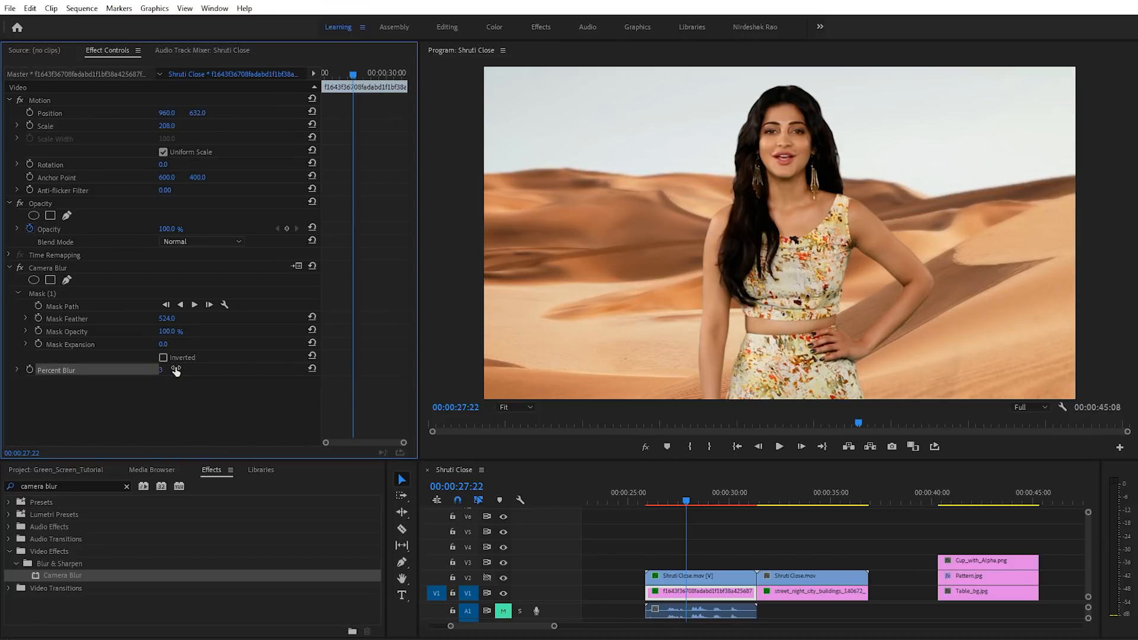
# - Set the Camera Blur's Percent Blur to 2, and switch the effect off and on to compare the background
pyautogui.click(176, 370)
pyautogui.write('2')
pyautogui.press('Return')
pyautogui.click(20, 268)
pyautogui.click(19, 267)
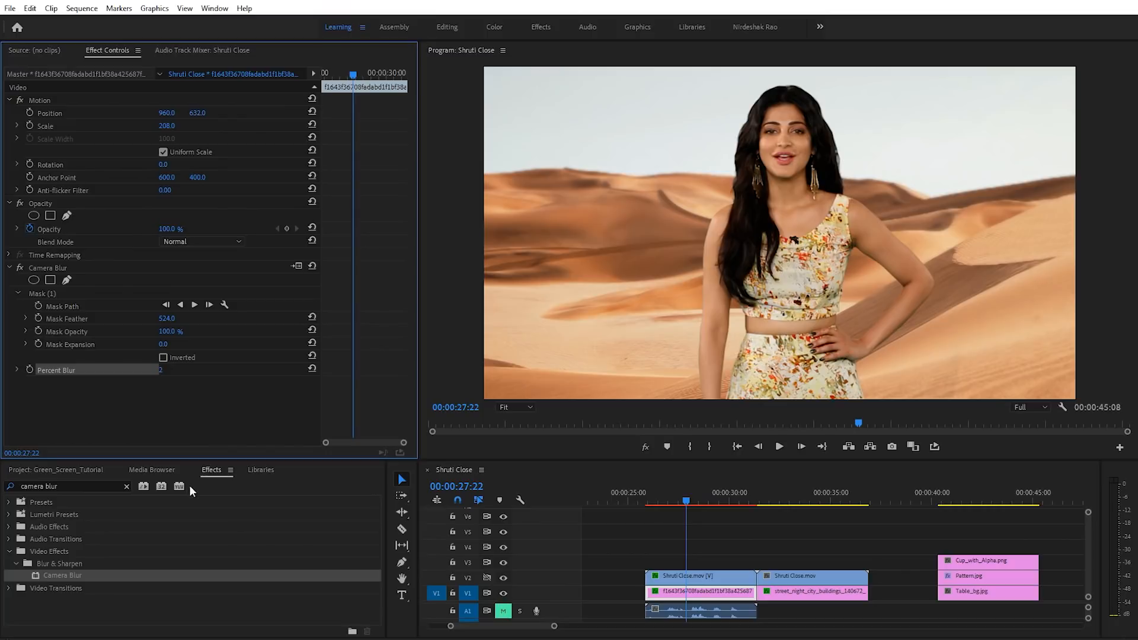
# - Create a 1920 × 1080, 25 fps adjustment layer and place it on V3, matching the length of the desert shot beneath
pyautogui.click(73, 469)
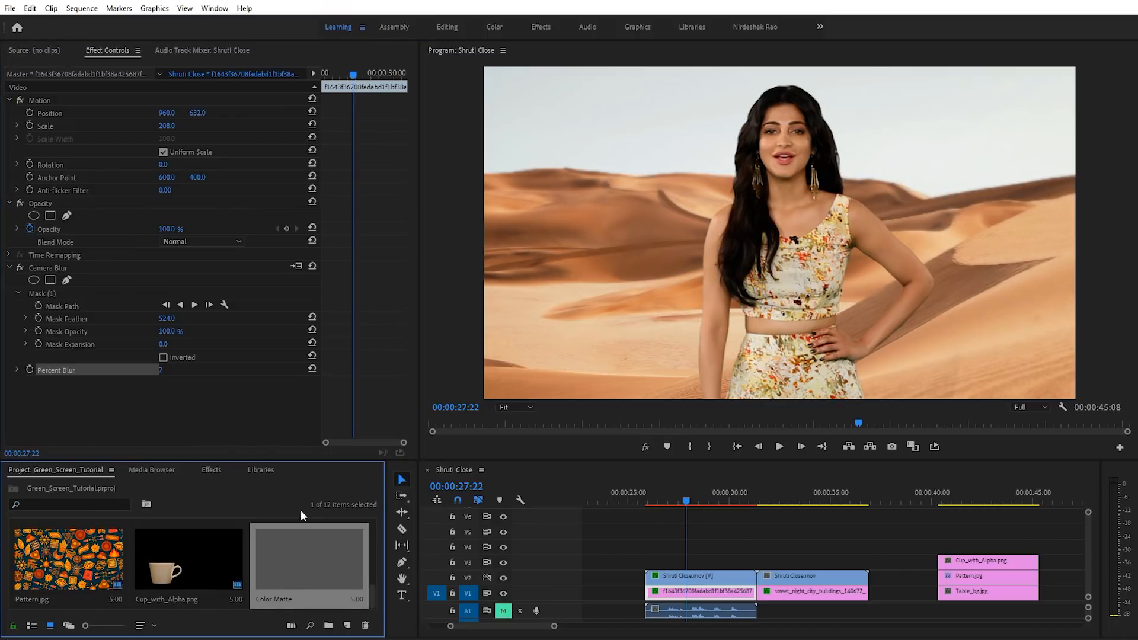
pyautogui.rightClick(283, 500)
pyautogui.moveTo(403, 330)
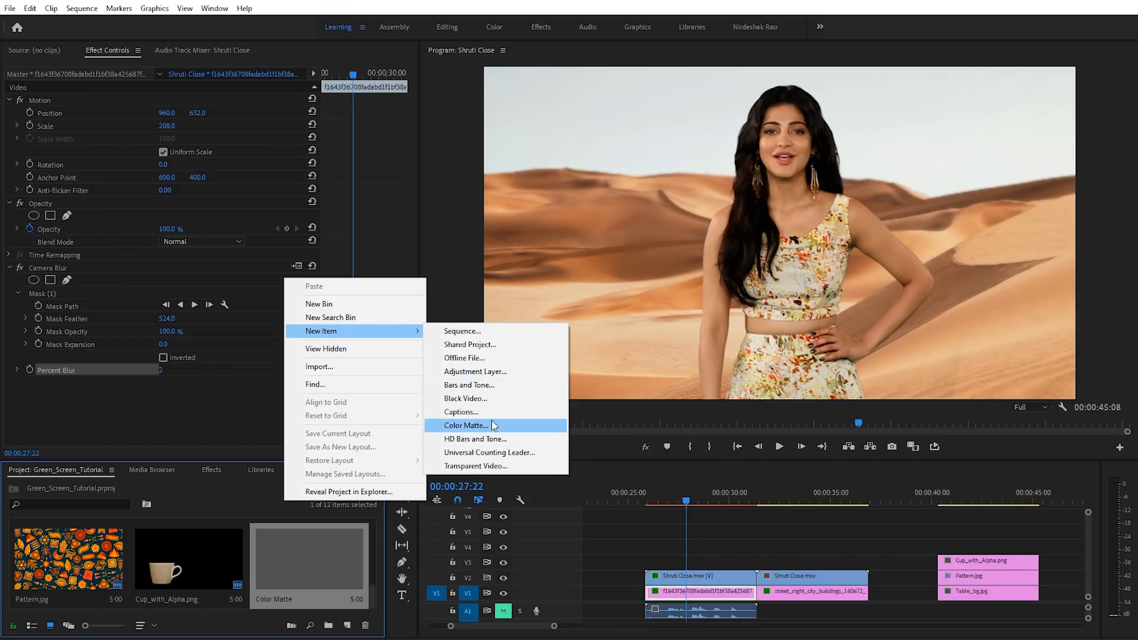
pyautogui.click(480, 372)
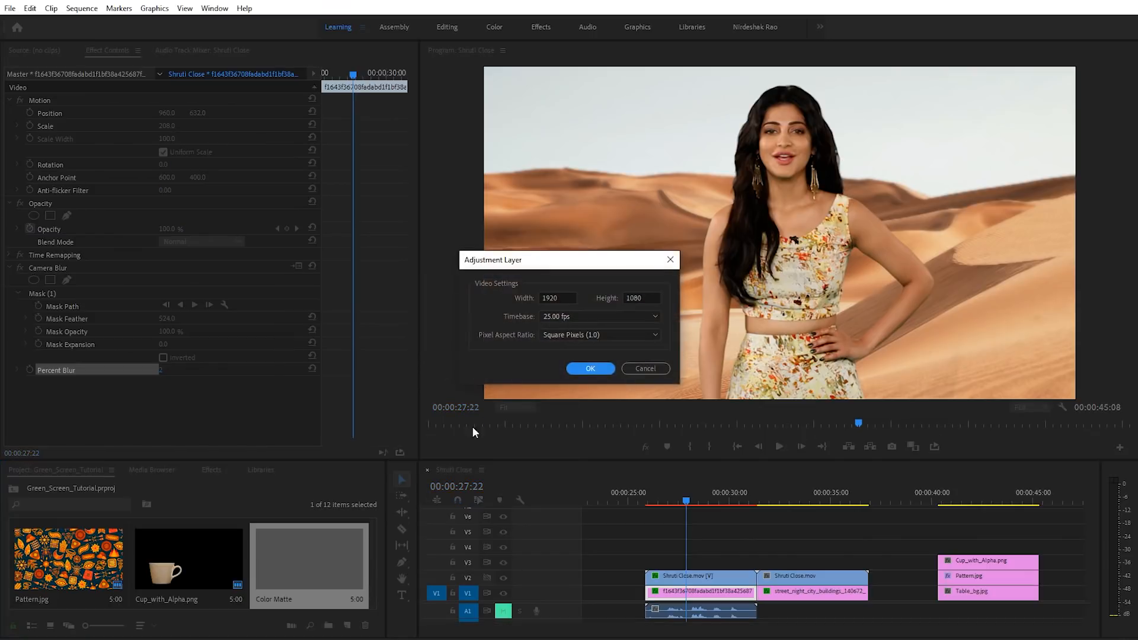
pyautogui.click(584, 366)
pyautogui.moveTo(80, 569); pyautogui.dragTo(645, 569)
pyautogui.moveTo(746, 562); pyautogui.dragTo(756, 562)
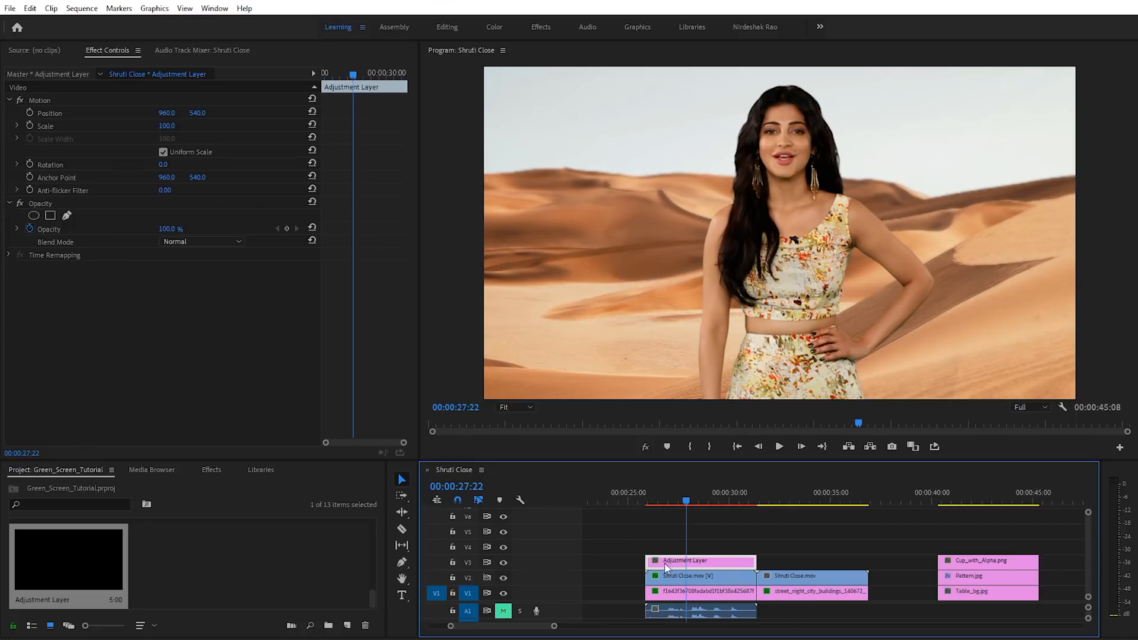
# - Show the Lumetri Color controls for the keyed woman clip on V2 and apply automatic tone correction
pyautogui.click(698, 578)
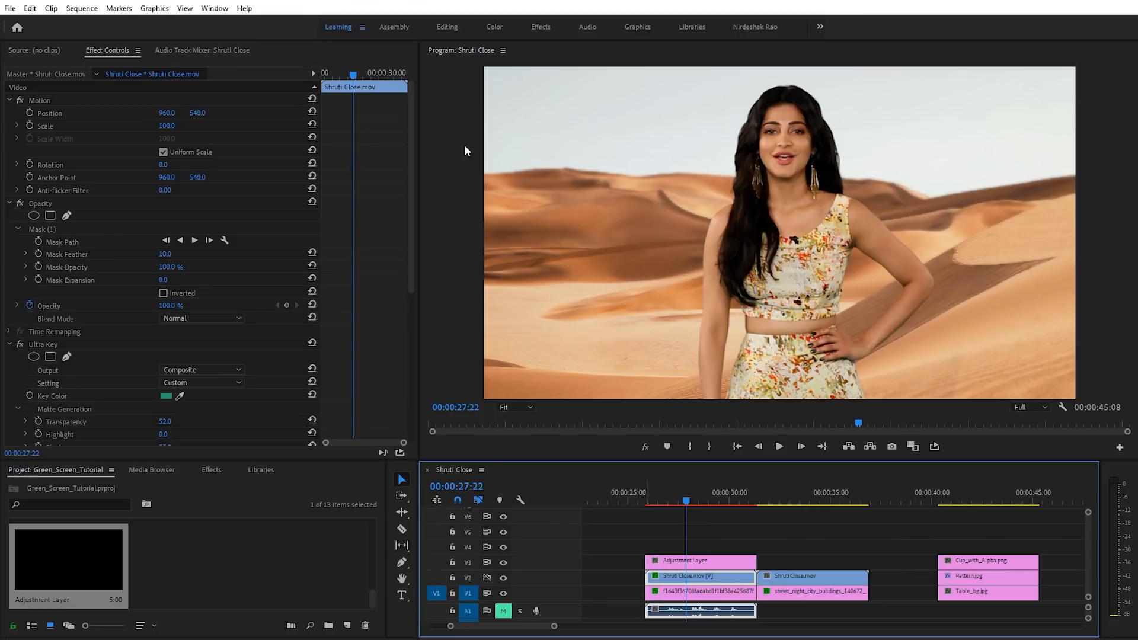
pyautogui.click(215, 9)
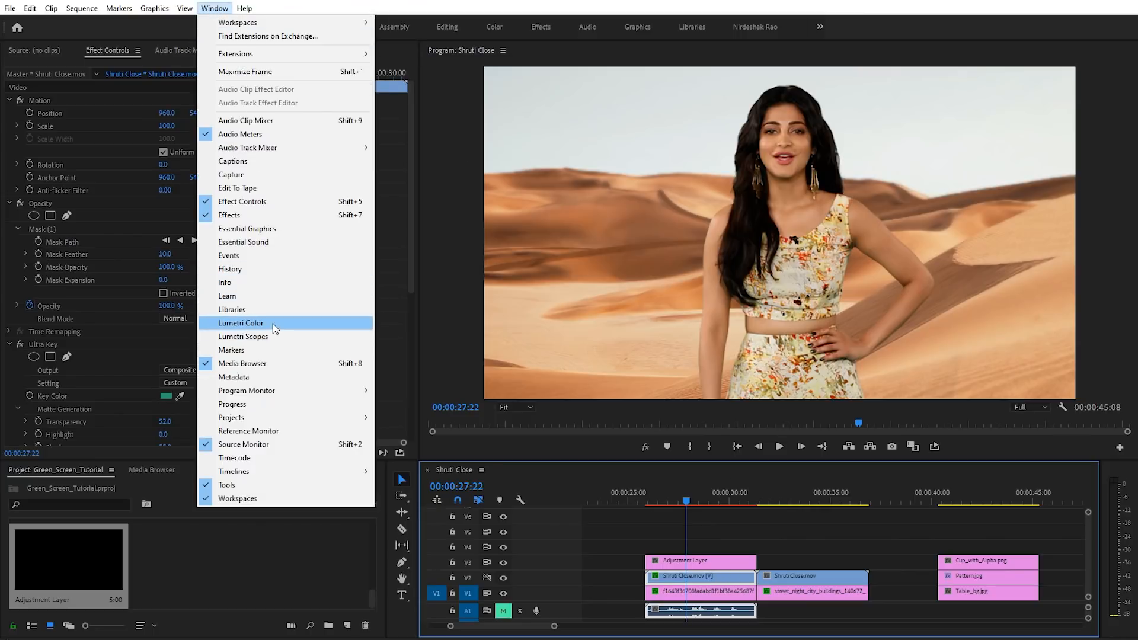
pyautogui.click(240, 323)
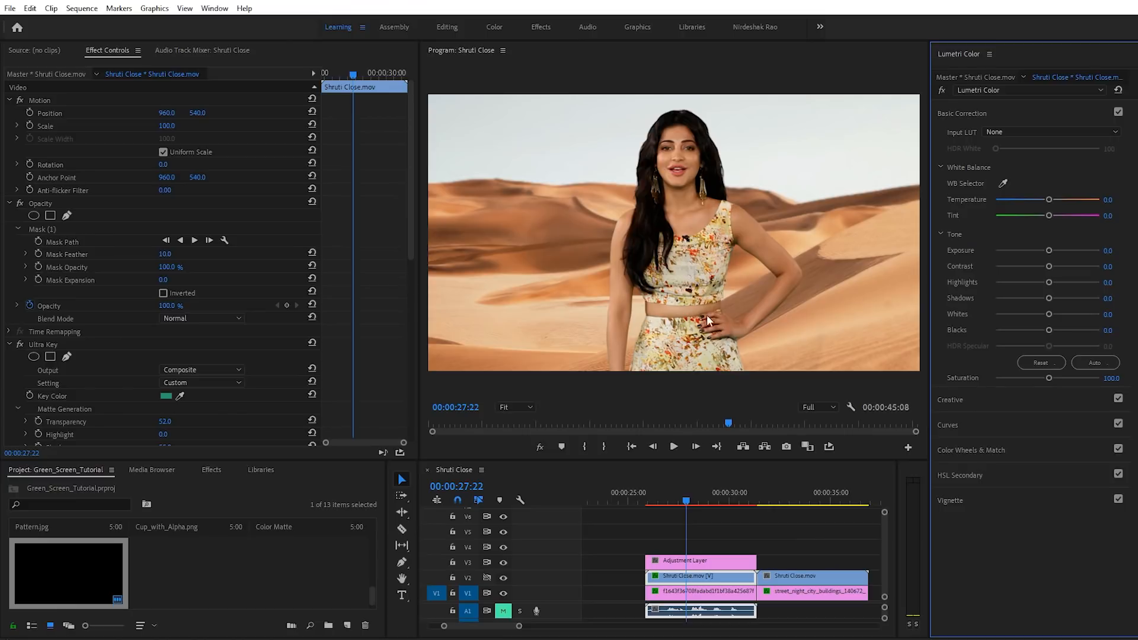
pyautogui.click(1097, 360)
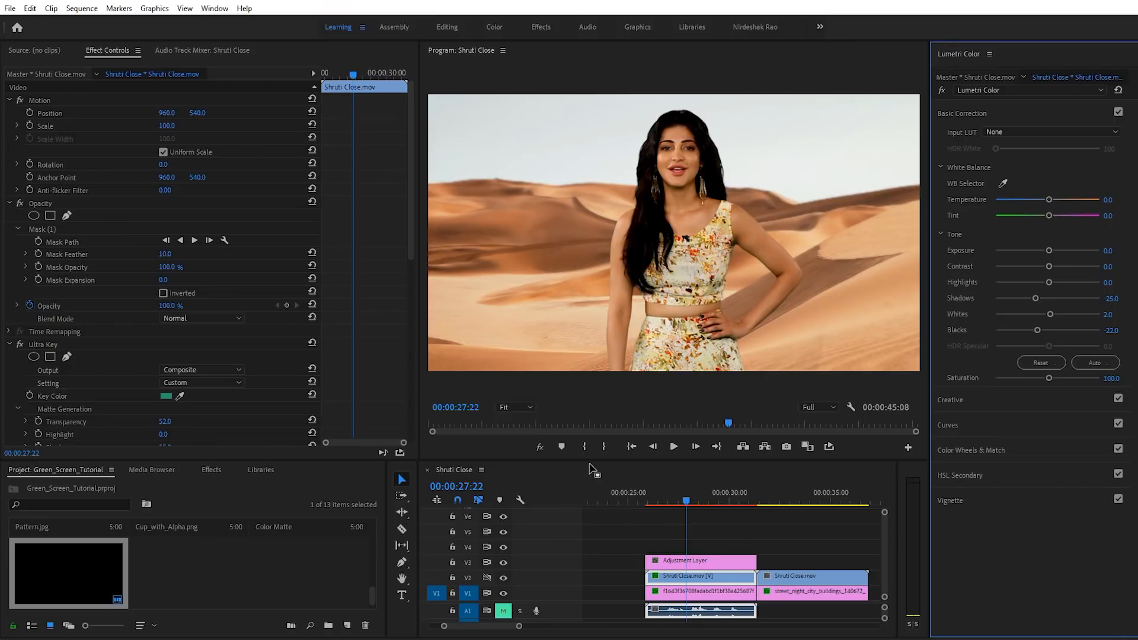
# - Warm the adjustment layer on V3 with a Lumetri Color temperature of 9.4
pyautogui.click(699, 562)
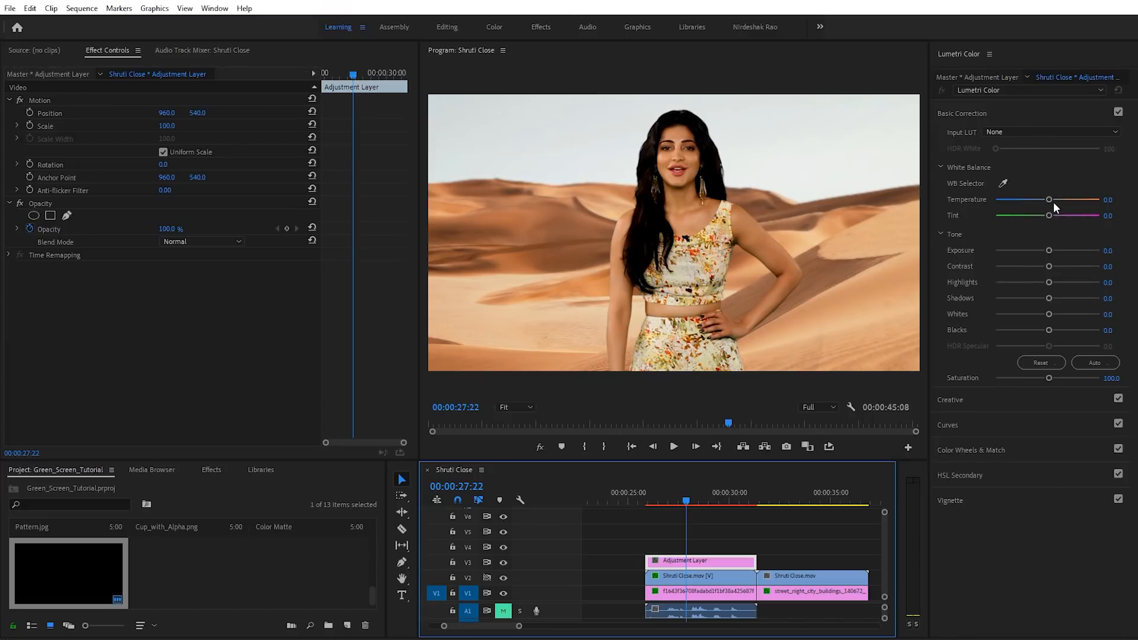
pyautogui.moveTo(1051, 199); pyautogui.dragTo(1053, 199)
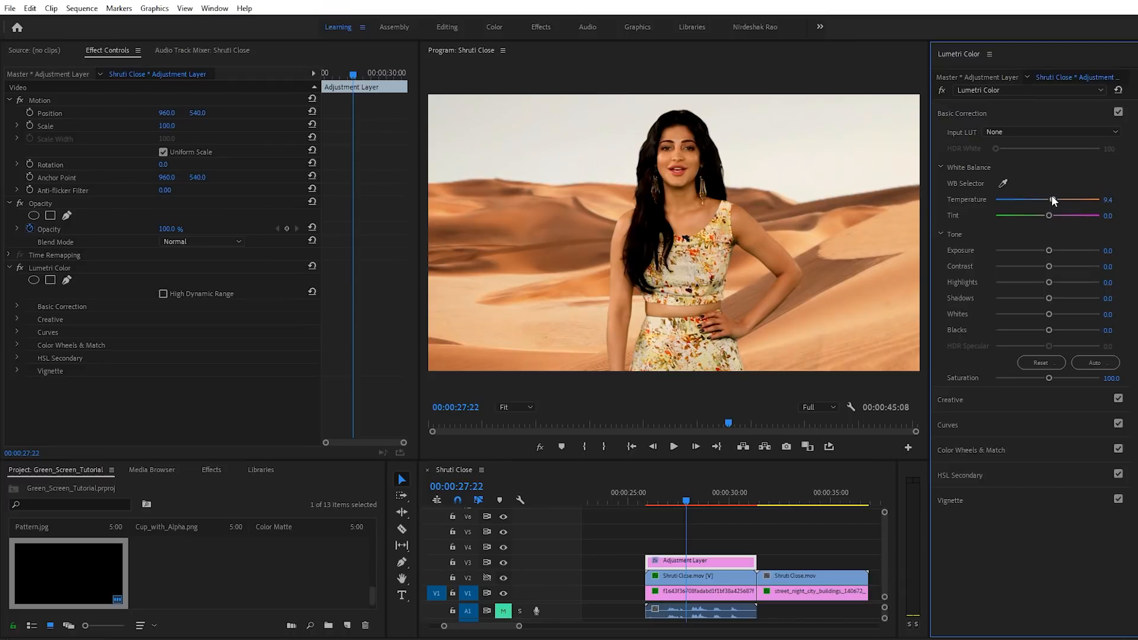
# - Try an exposure of 4.4 on the adjustment layer and undo it
pyautogui.moveTo(1053, 247); pyautogui.dragTo(1094, 251)
pyautogui.click(697, 564)
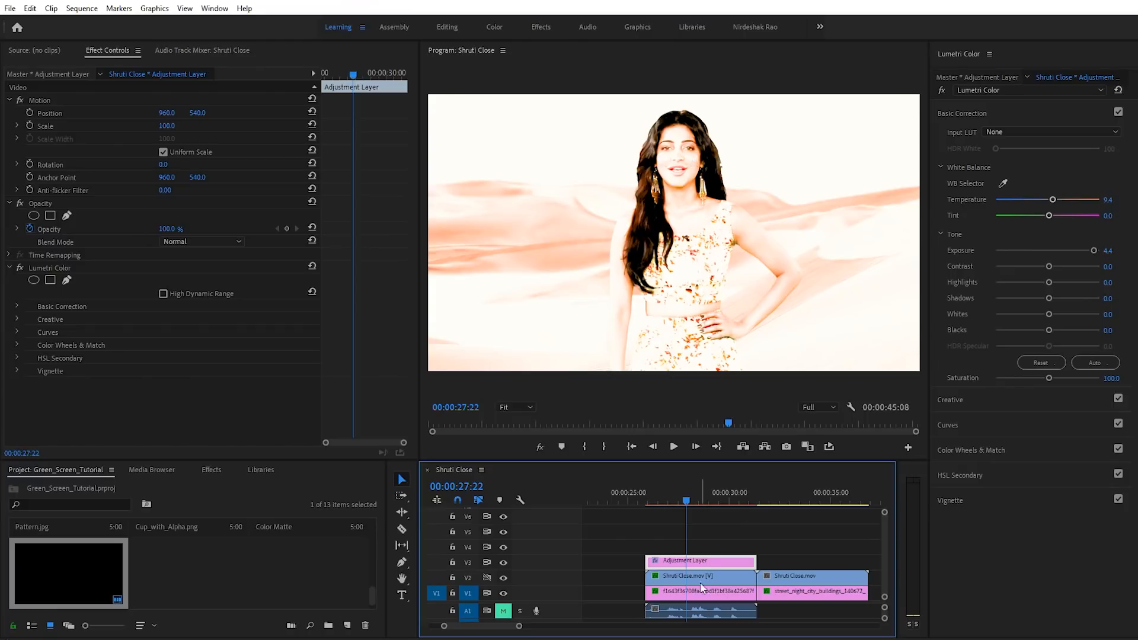
pyautogui.hotkey('ctrl', 'z')
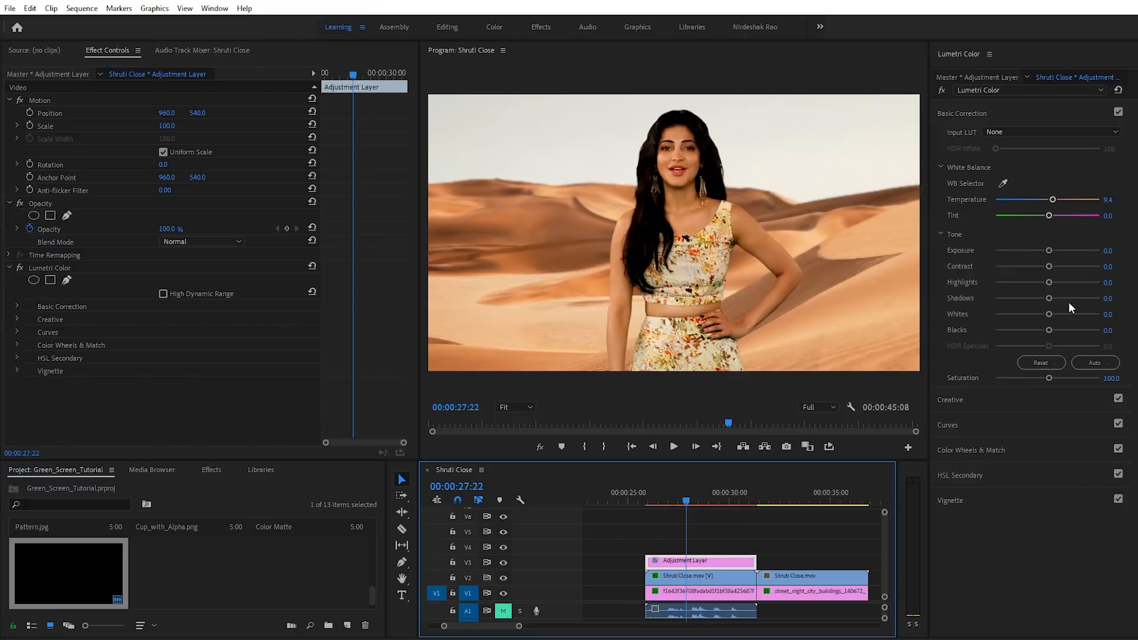
# - Set the adjustment layer's contrast to -9.4, highlights to 17.6, shadows to 22.4, whites to 1.2 and blacks to -3.5
pyautogui.moveTo(1053, 297)
pyautogui.mouseDown()
pyautogui.moveTo(1015, 294)
pyautogui.moveTo(1055, 293)
pyautogui.mouseUp()
pyautogui.moveTo(1048, 282)
pyautogui.mouseDown()
pyautogui.moveTo(1023, 273)
pyautogui.moveTo(1058, 278)
pyautogui.moveTo(981, 268)
pyautogui.moveTo(1061, 274)
pyautogui.moveTo(1001, 258)
pyautogui.moveTo(1043, 270)
pyautogui.mouseUp()
pyautogui.moveTo(1048, 331)
pyautogui.mouseDown()
pyautogui.moveTo(1027, 323)
pyautogui.moveTo(1047, 330)
pyautogui.moveTo(1028, 315)
pyautogui.moveTo(1048, 315)
pyautogui.mouseUp()
# - Hide the V3 adjustment layer and inspect the woman clip's opacity mask against the green screen with Ultra Key switched off and back on
pyautogui.moveTo(663, 503); pyautogui.dragTo(684, 497)
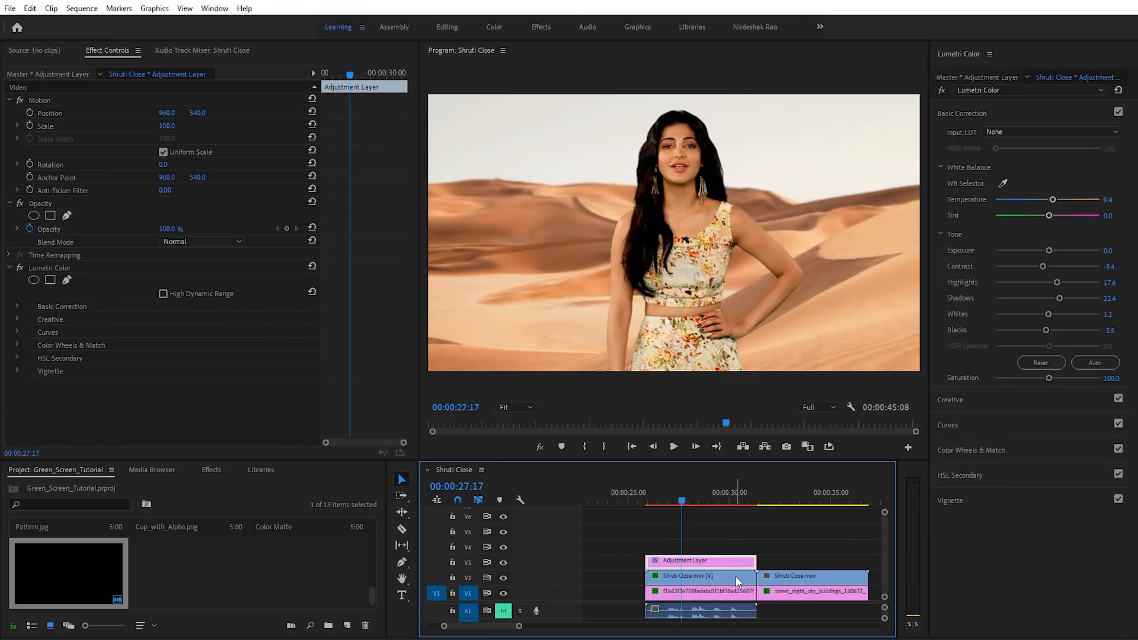
pyautogui.click(503, 562)
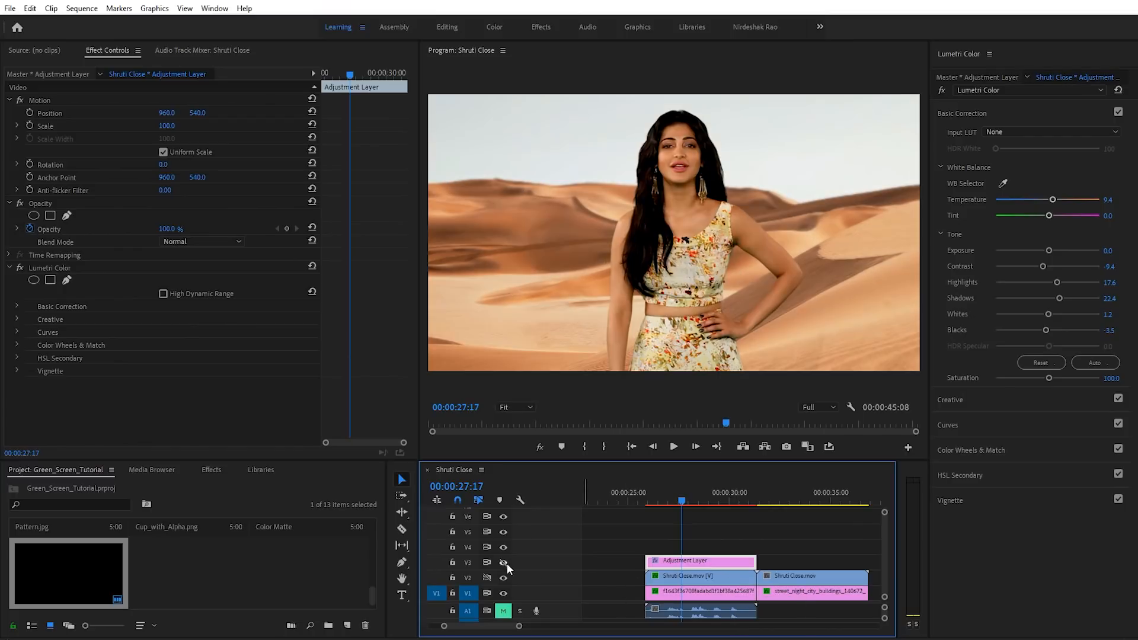
pyautogui.click(678, 576)
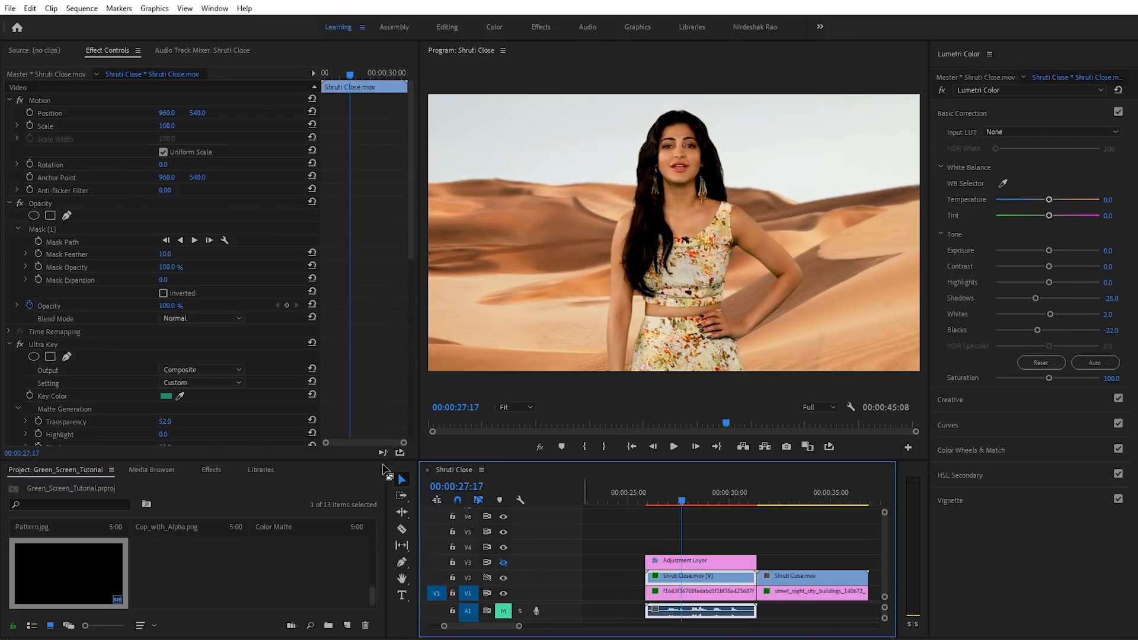
pyautogui.click(9, 345)
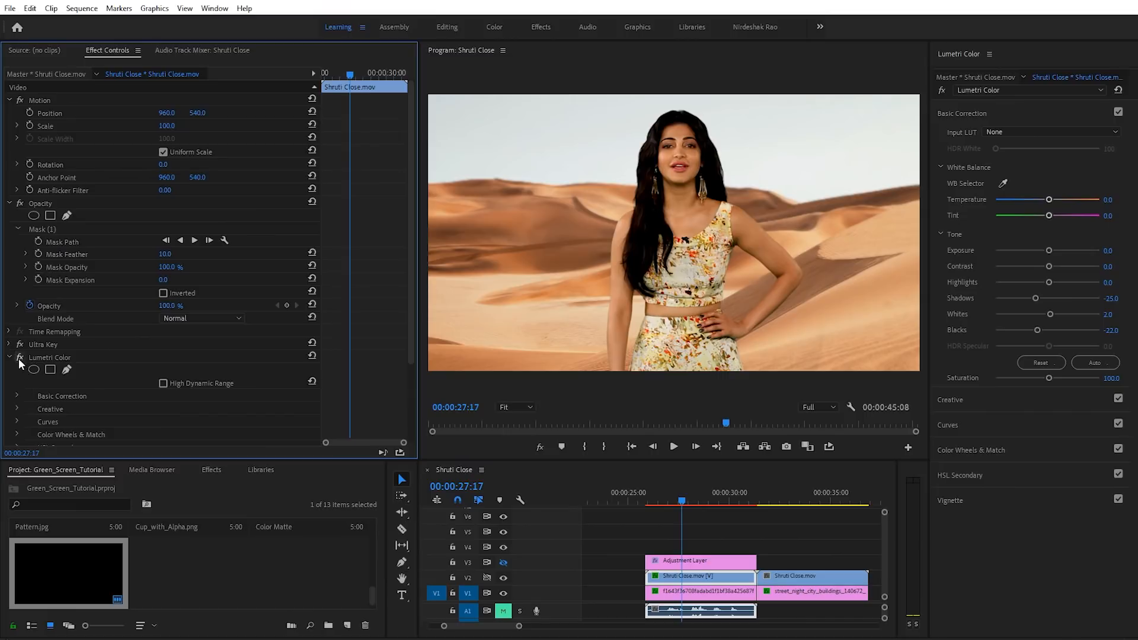
pyautogui.click(9, 357)
pyautogui.click(20, 345)
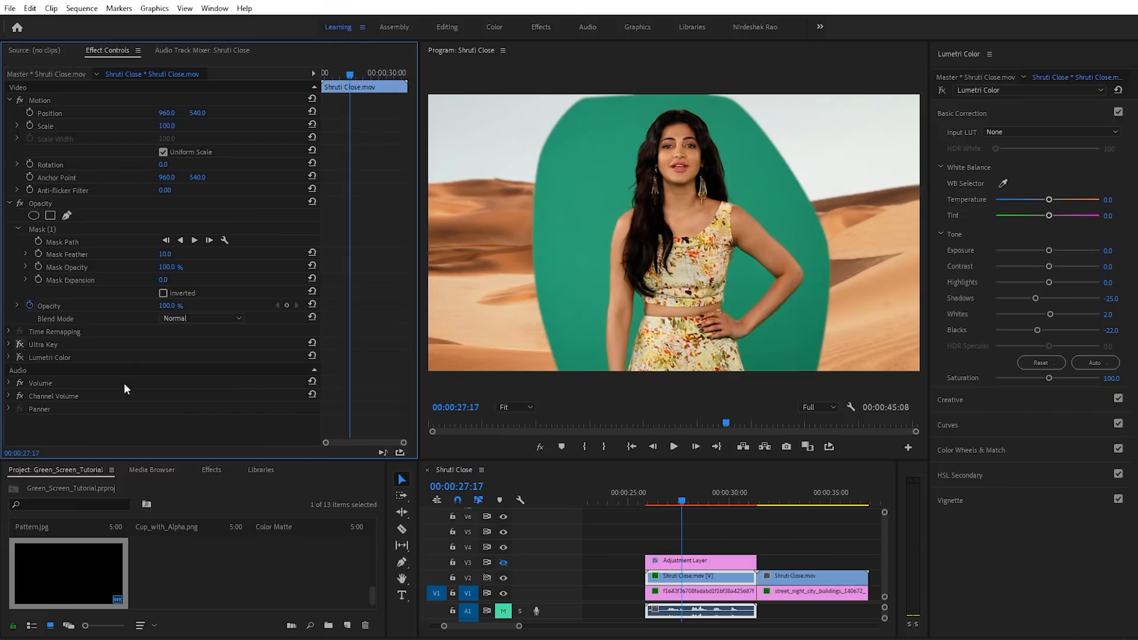
pyautogui.click(45, 229)
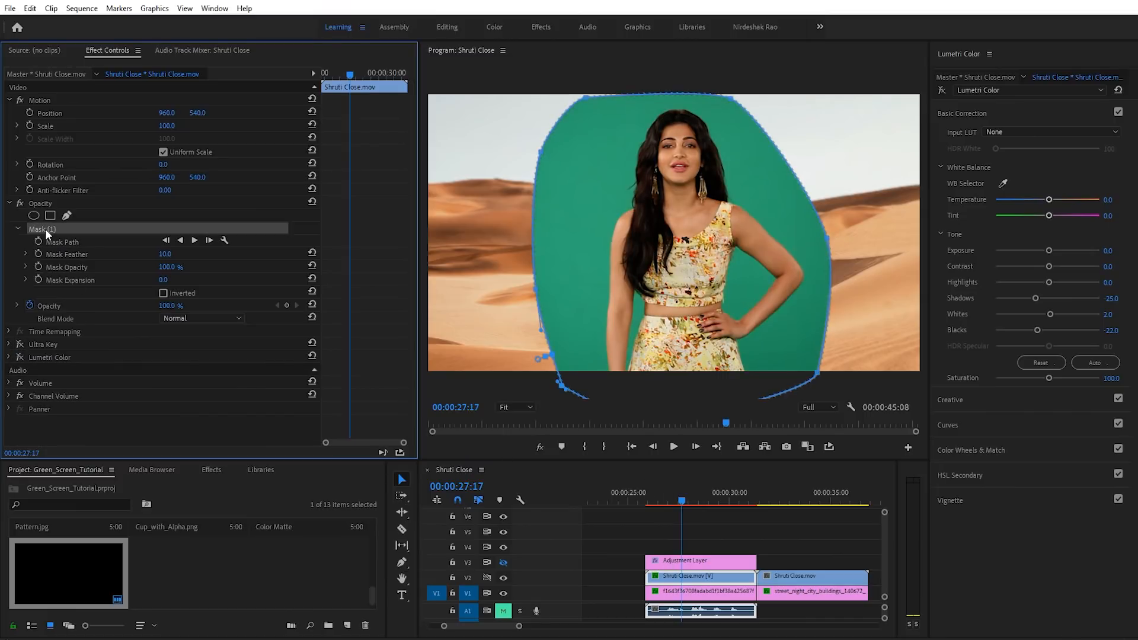
pyautogui.press('Delete')
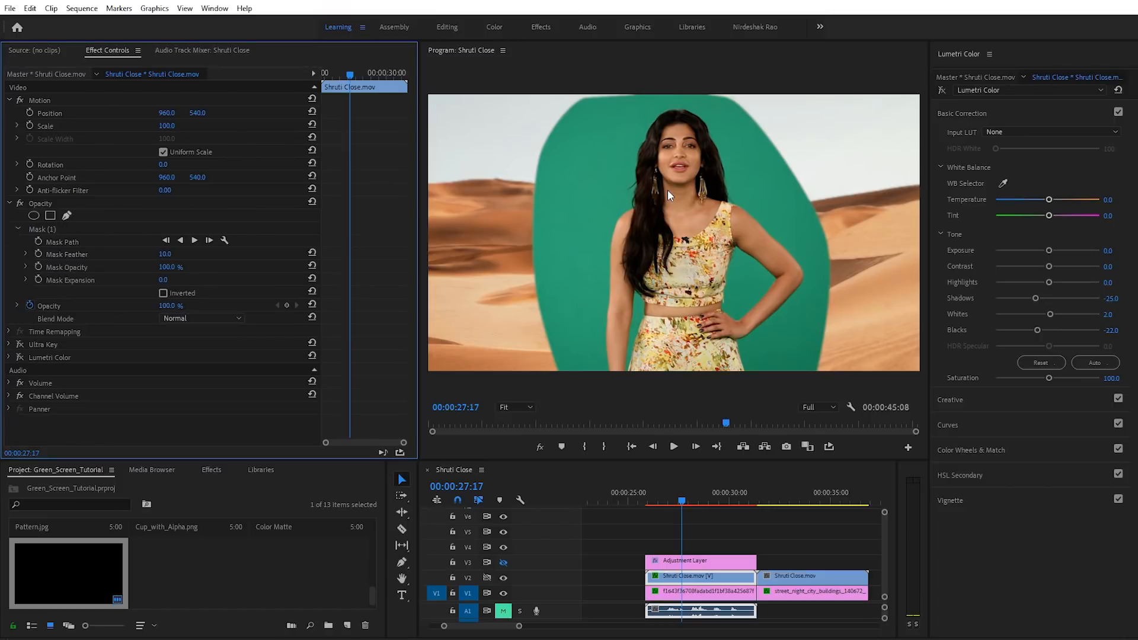
pyautogui.click(20, 345)
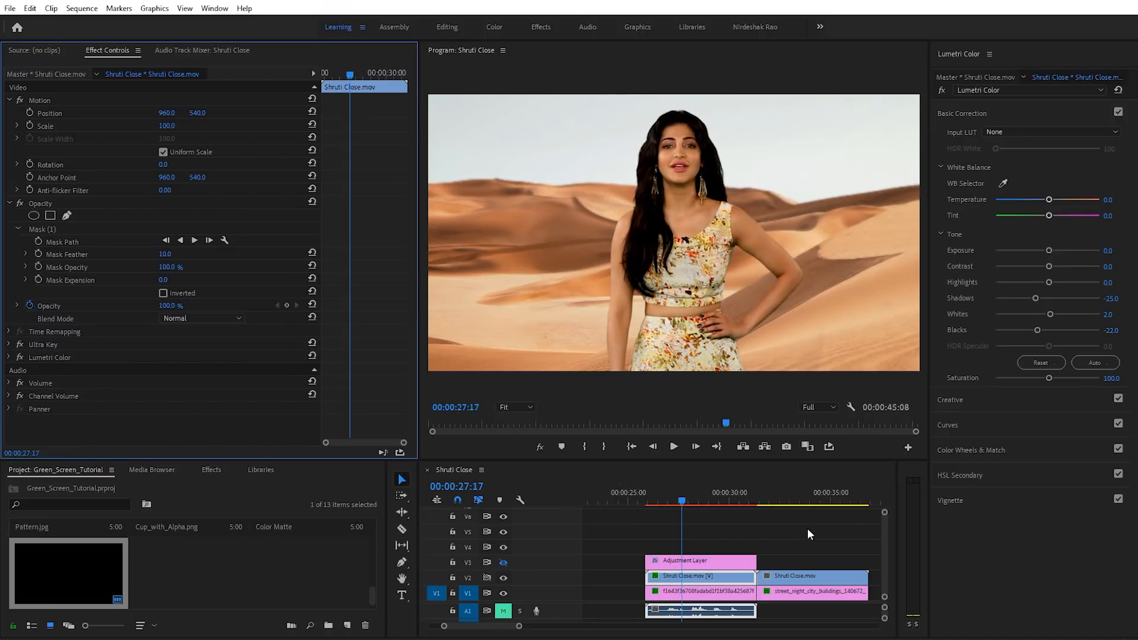
# - Delete the unkeyed Shruti Close.mov clip on V2 above the night street background
pyautogui.click(673, 576)
pyautogui.click(806, 581)
pyautogui.press('Delete')
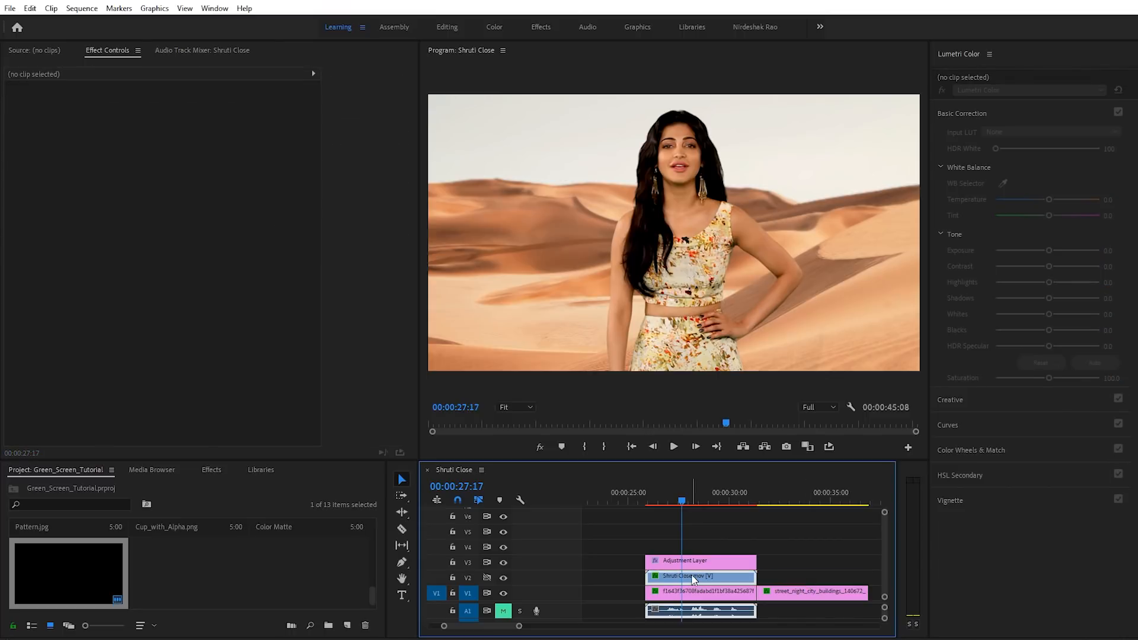
# - Duplicate the keyed woman clip on V2 so the copy sits directly above the night street background
pyautogui.click(685, 578)
pyautogui.click(798, 592)
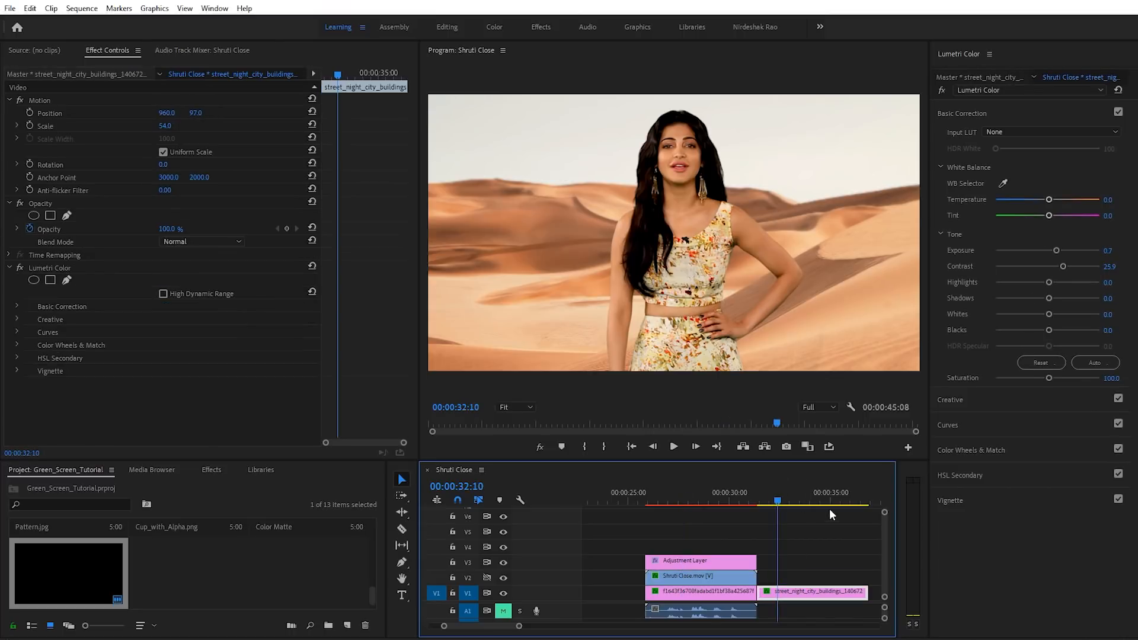
pyautogui.click(823, 499)
pyautogui.moveTo(823, 503); pyautogui.dragTo(805, 503)
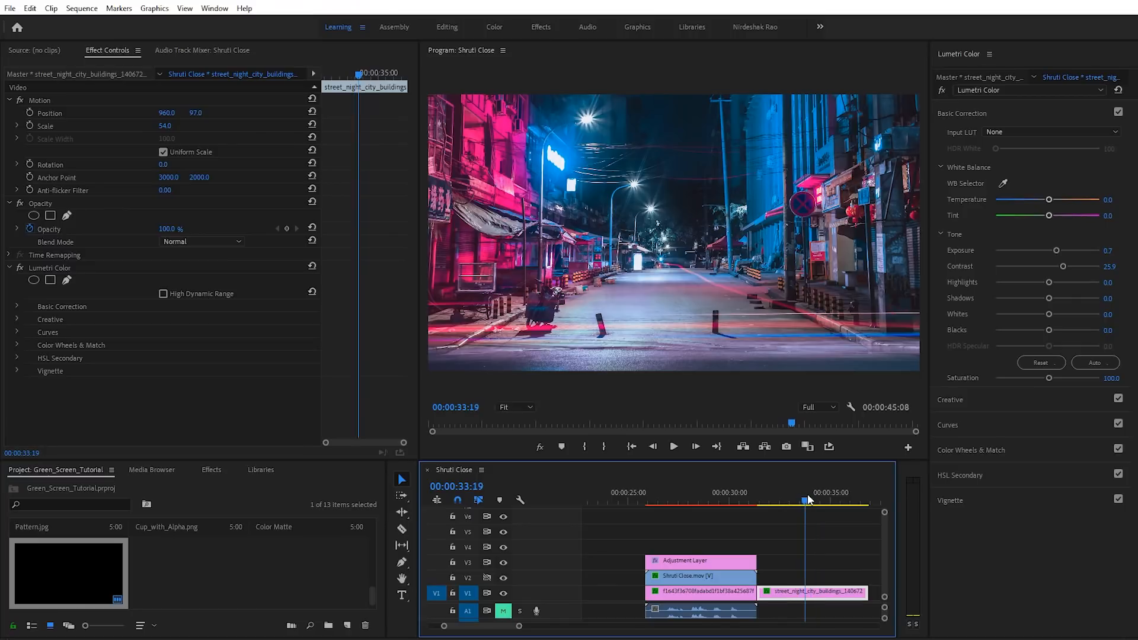
pyautogui.click(705, 578)
pyautogui.moveTo(704, 579); pyautogui.dragTo(814, 580)
pyautogui.click(828, 543)
pyautogui.moveTo(805, 500)
pyautogui.mouseDown()
pyautogui.moveTo(702, 501)
pyautogui.moveTo(808, 498)
pyautogui.mouseUp()
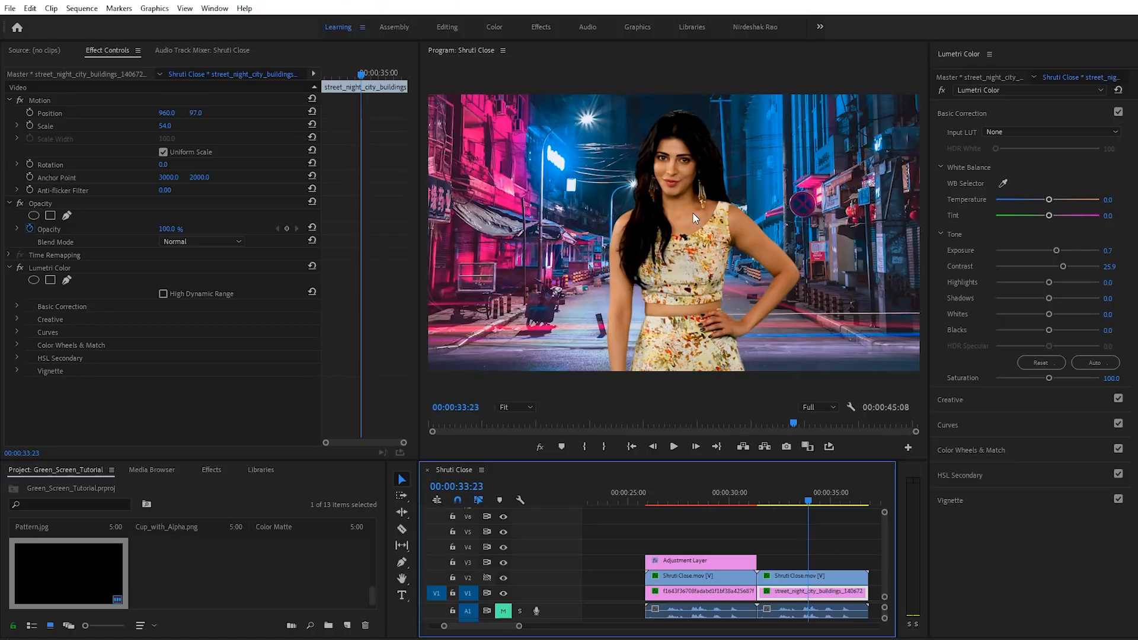
# - Reset the Lumetri Color effect on the woman clip above the night street
pyautogui.click(803, 581)
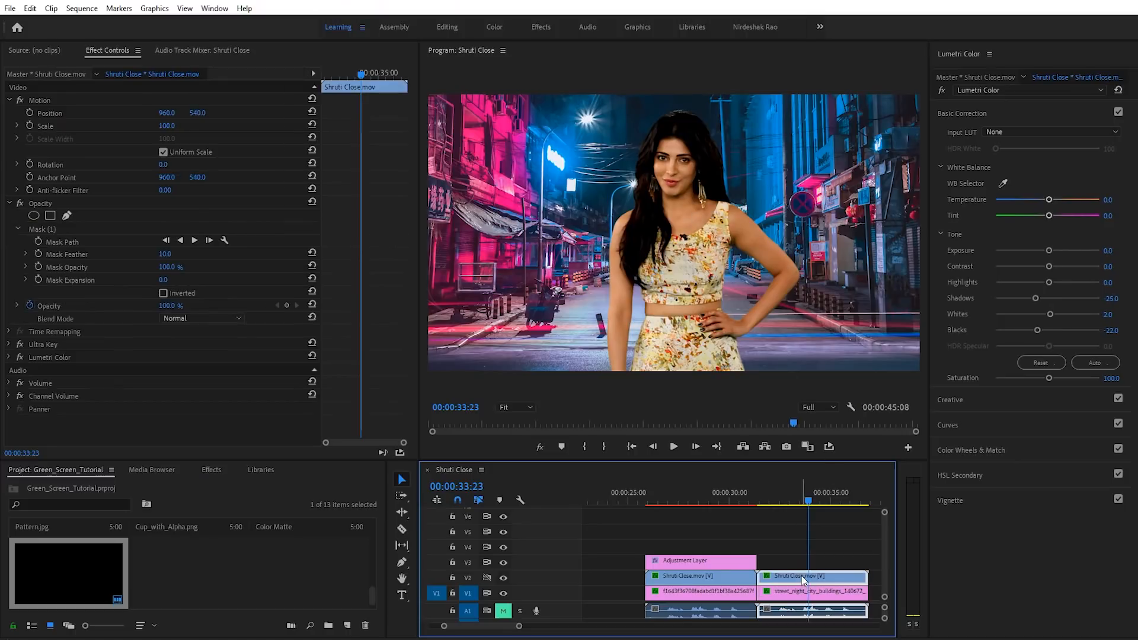
pyautogui.click(60, 358)
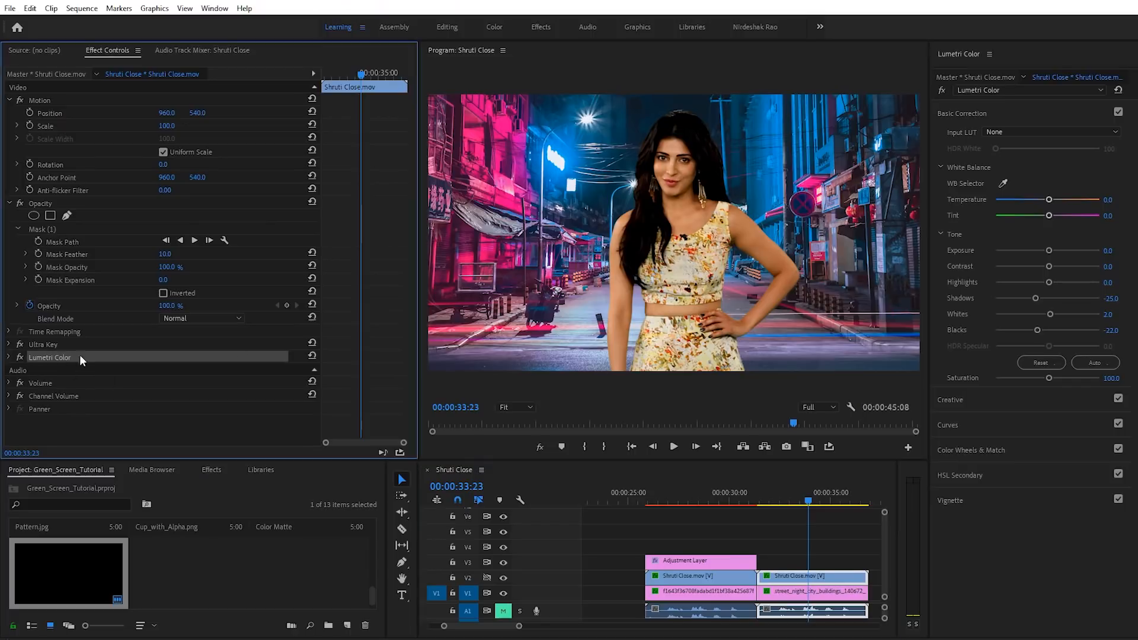
pyautogui.click(1119, 90)
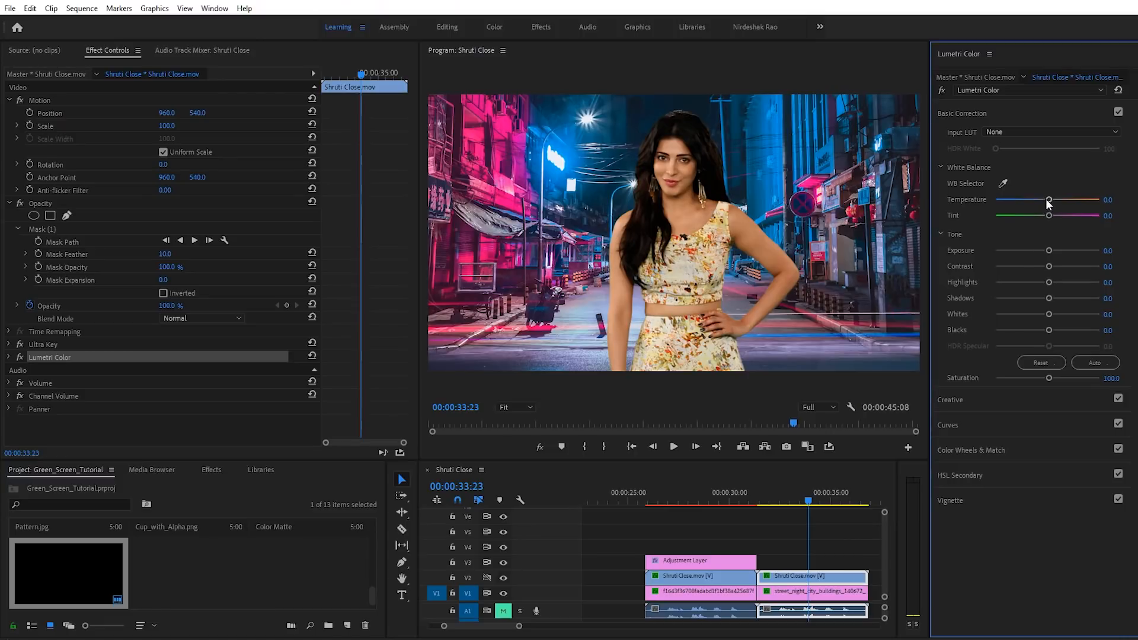
# - Set the woman clip's Lumetri temperature to -100, exposure 0.2, contrast -3.5, highlights -9.4 and shadows -4.7 to match the night street
pyautogui.moveTo(1047, 200); pyautogui.dragTo(1073, 202)
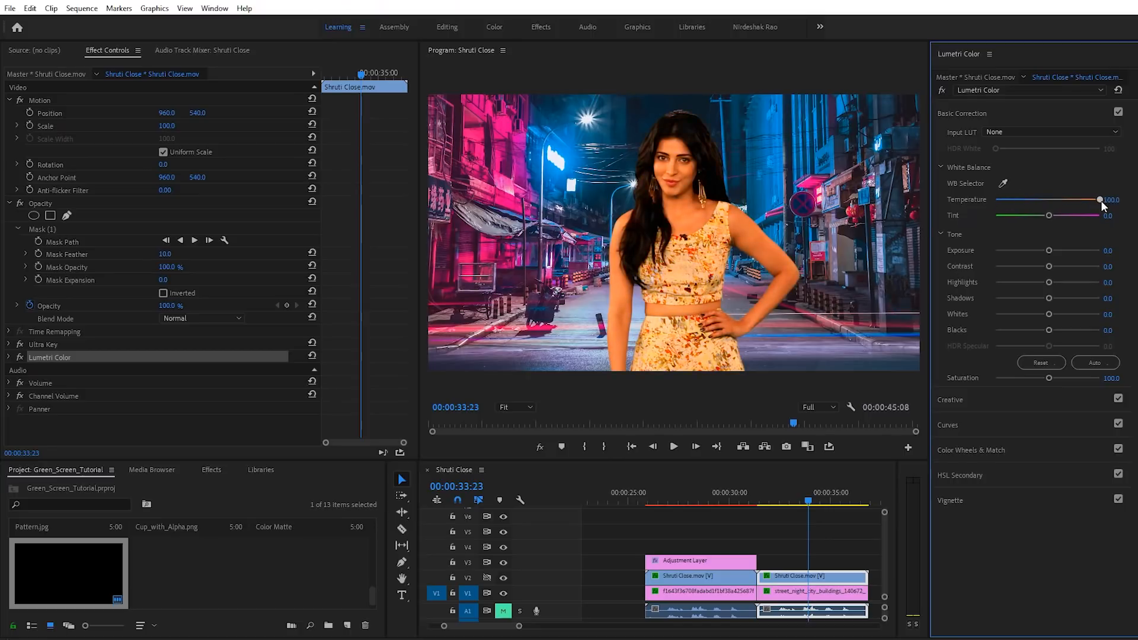
pyautogui.moveTo(1101, 201); pyautogui.dragTo(949, 198)
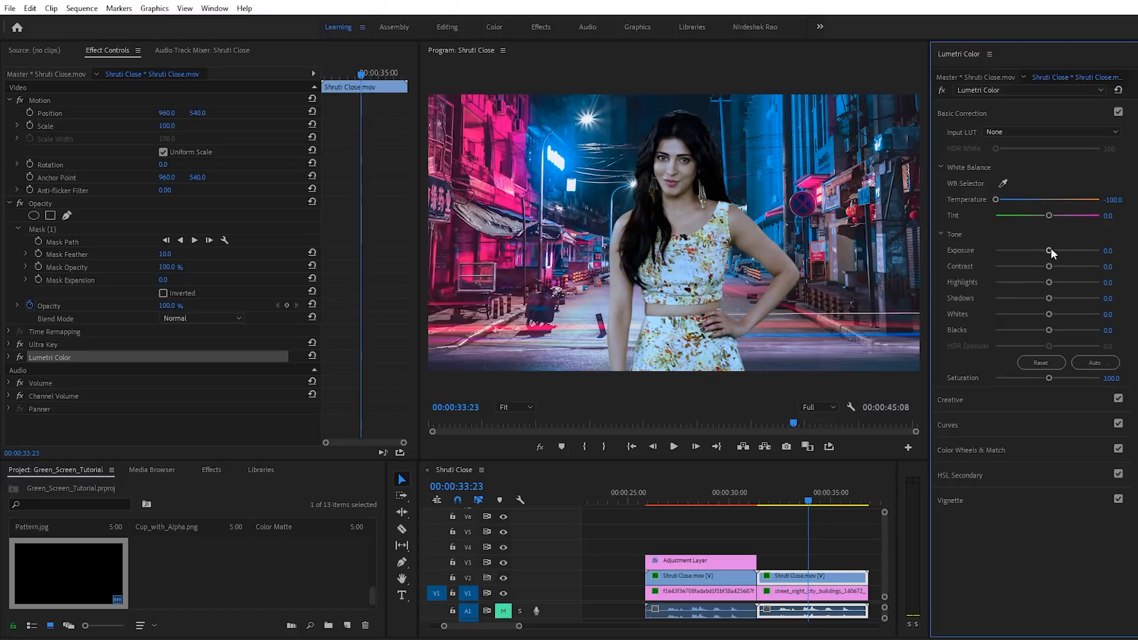
pyautogui.moveTo(1049, 250); pyautogui.dragTo(1045, 297)
pyautogui.click(23, 357)
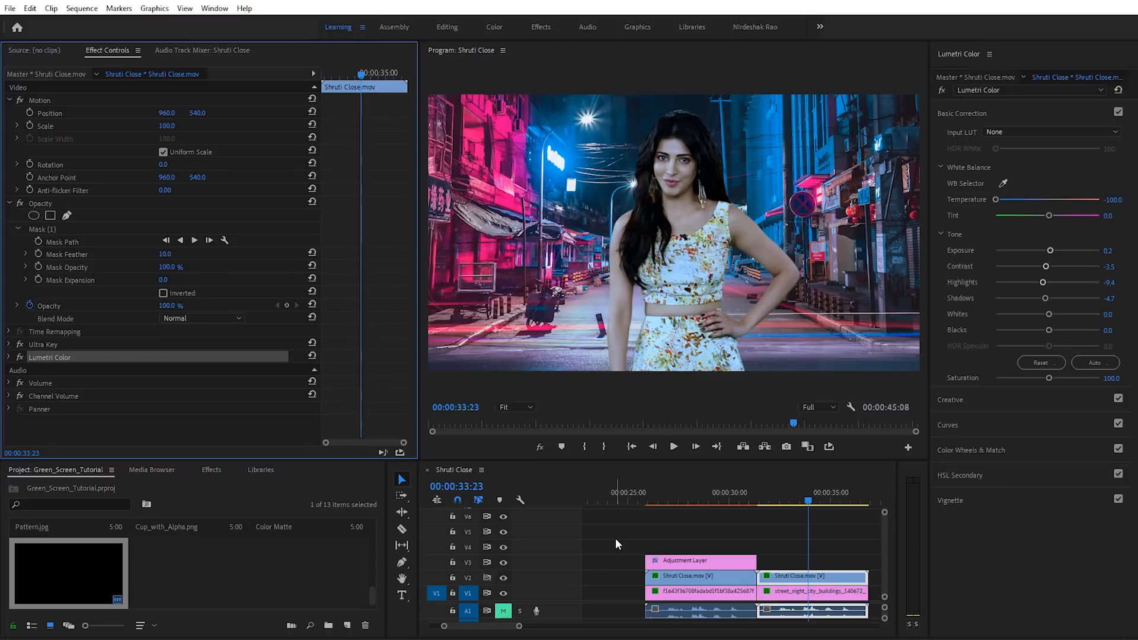
# - Create a 1920 x 1080 color matte named PINK, sampling its colour F4098F from the pink-lit area of the street background
pyautogui.rightClick(260, 557)
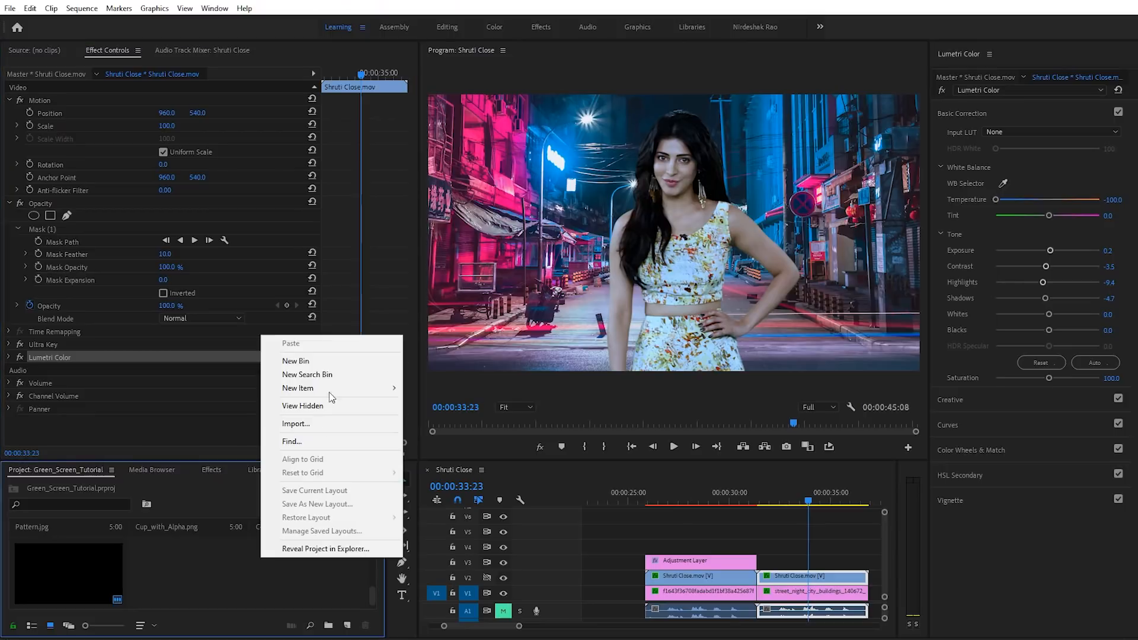
pyautogui.moveTo(330, 386)
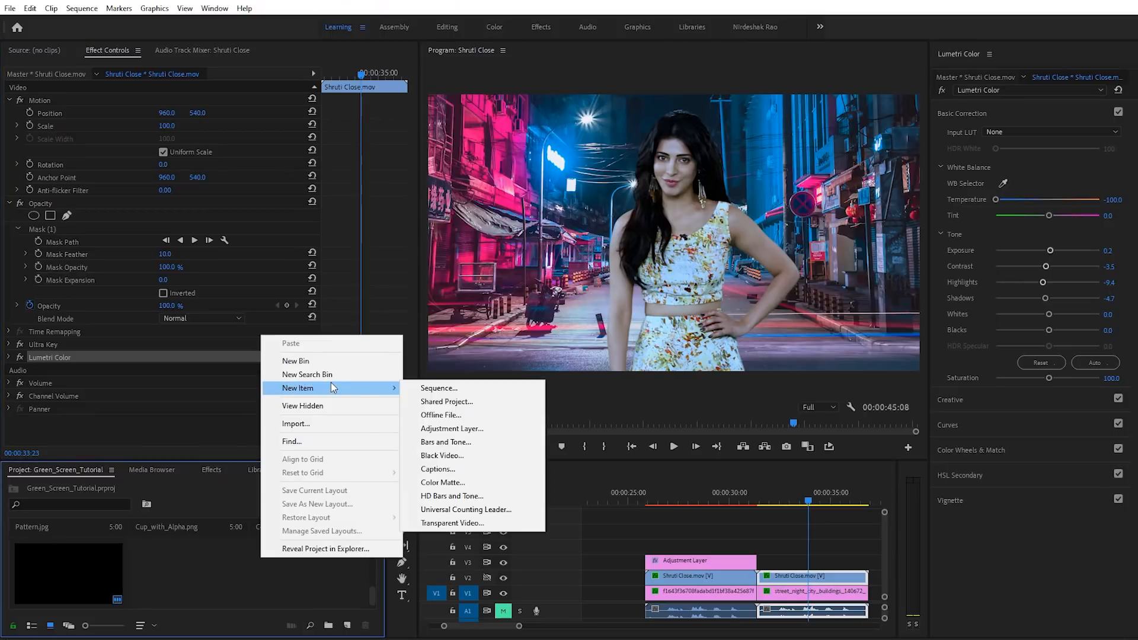
pyautogui.click(458, 484)
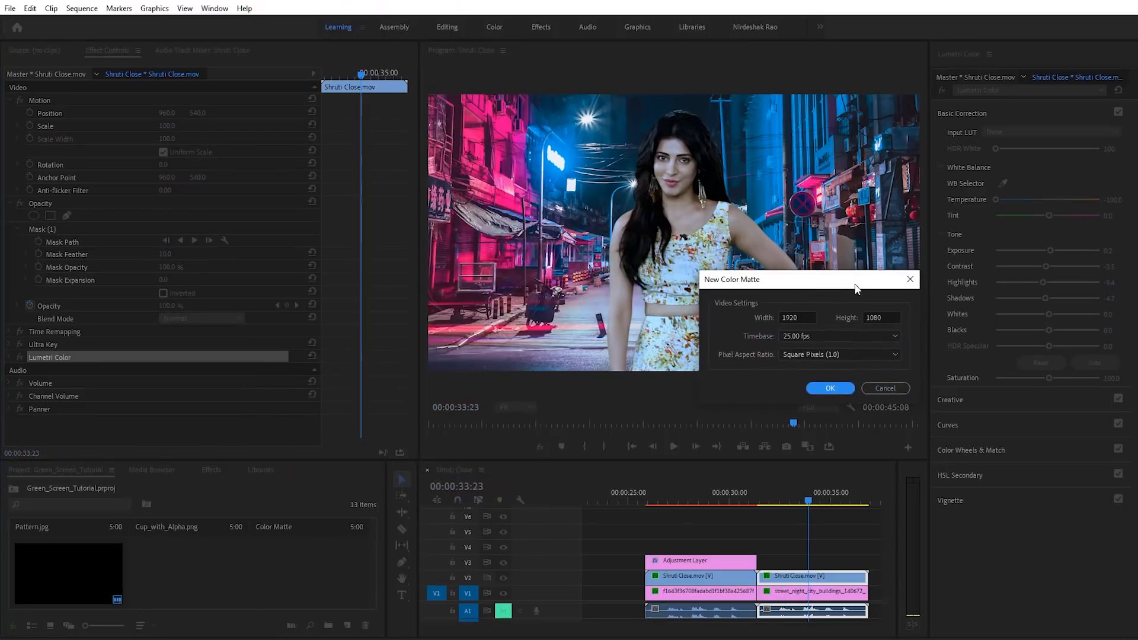
pyautogui.click(825, 391)
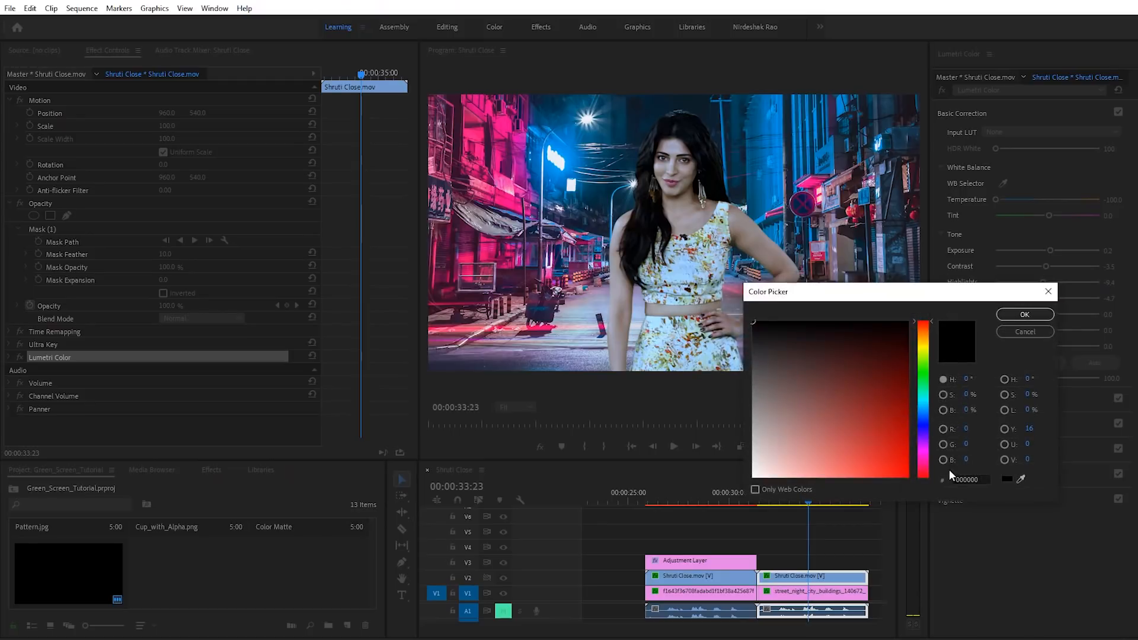
pyautogui.click(1021, 479)
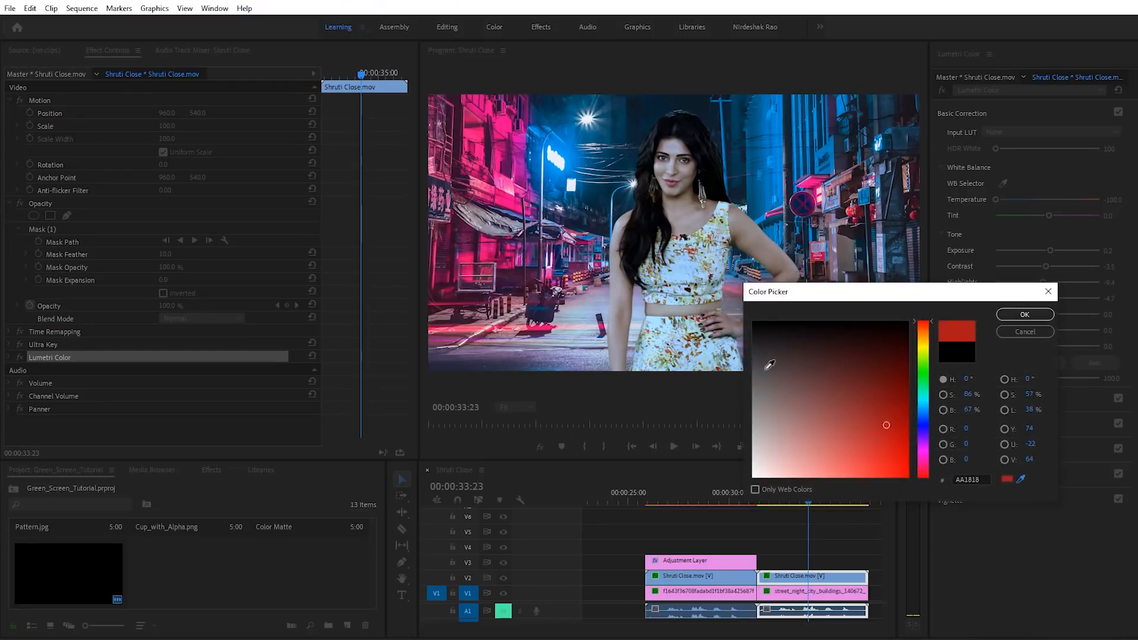
pyautogui.click(509, 119)
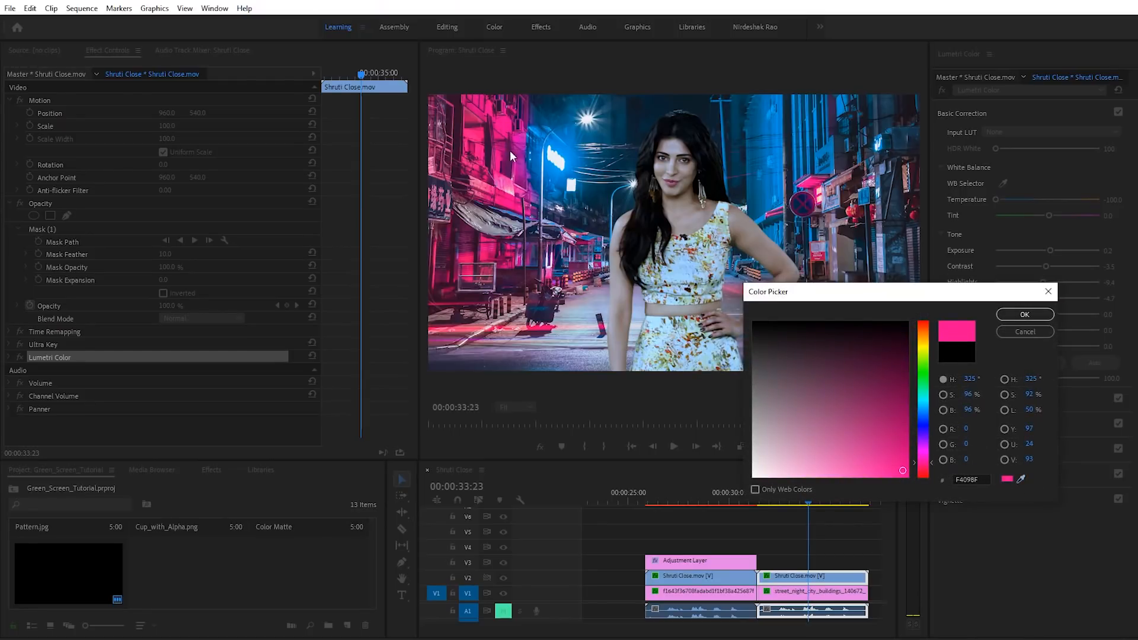
pyautogui.click(1025, 314)
pyautogui.write('PINK')
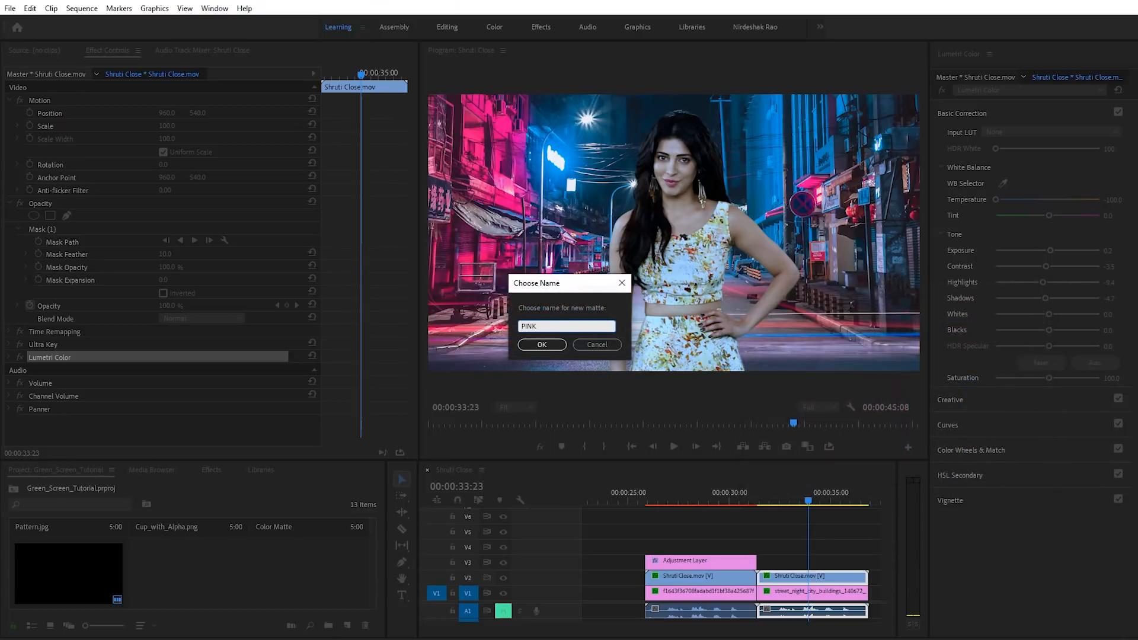
pyautogui.press('Return')
# - Place the PINK matte on V3 above the night street clips and match its length to theirs
pyautogui.moveTo(171, 567); pyautogui.dragTo(761, 562)
pyautogui.moveTo(856, 563); pyautogui.dragTo(868, 564)
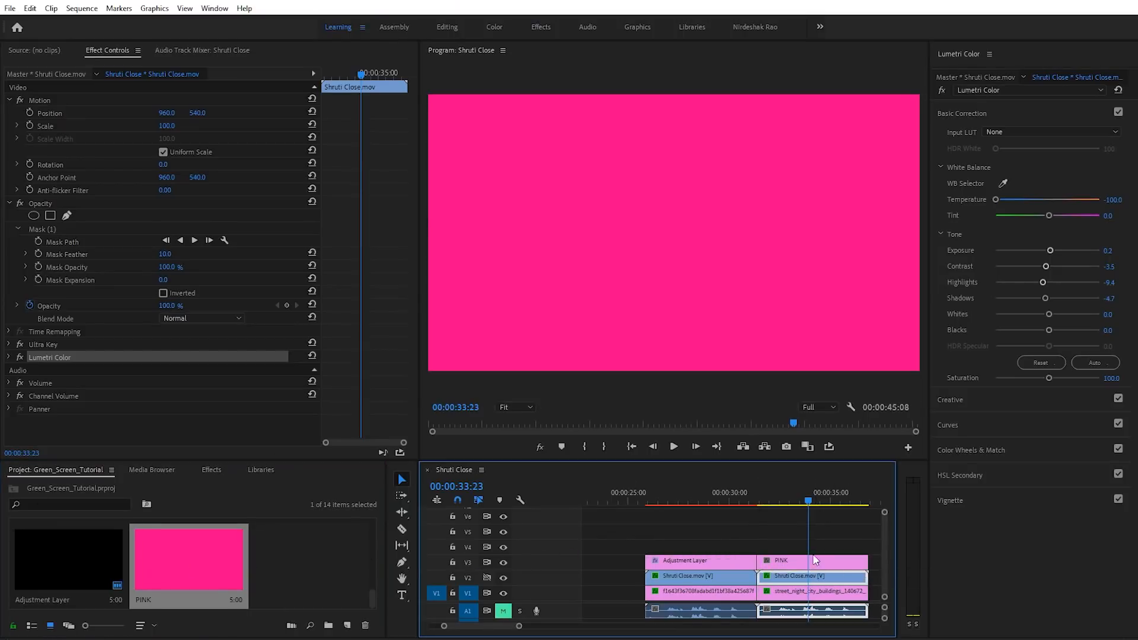
pyautogui.click(813, 560)
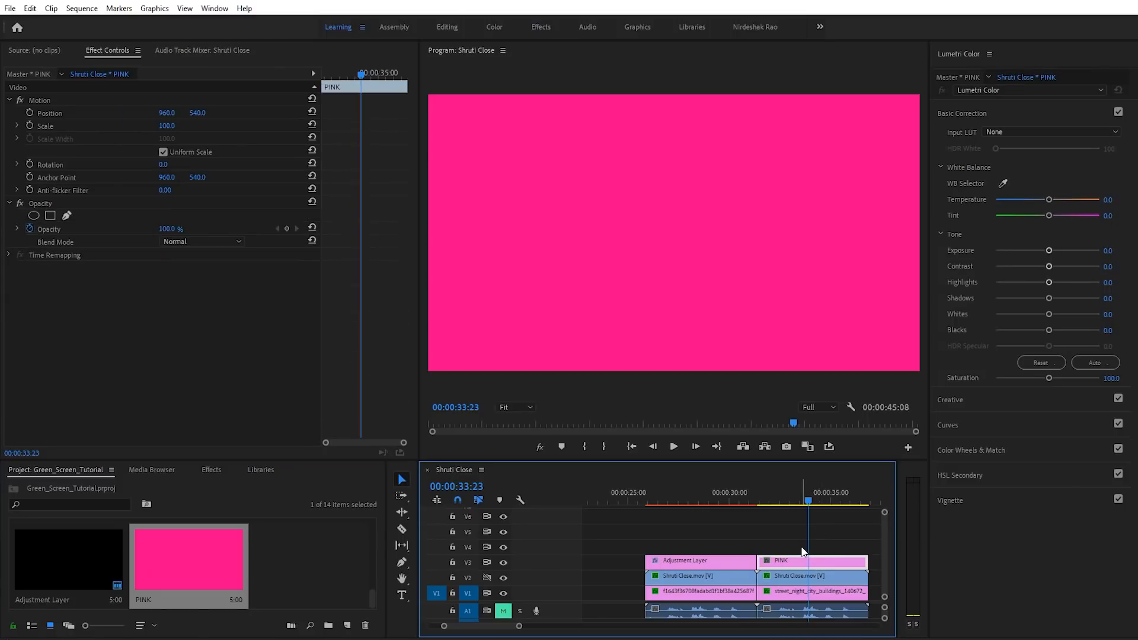
# - Compare the Screen, Overlay and Soft Light blend modes on the PINK matte and keep Soft Light
pyautogui.click(186, 240)
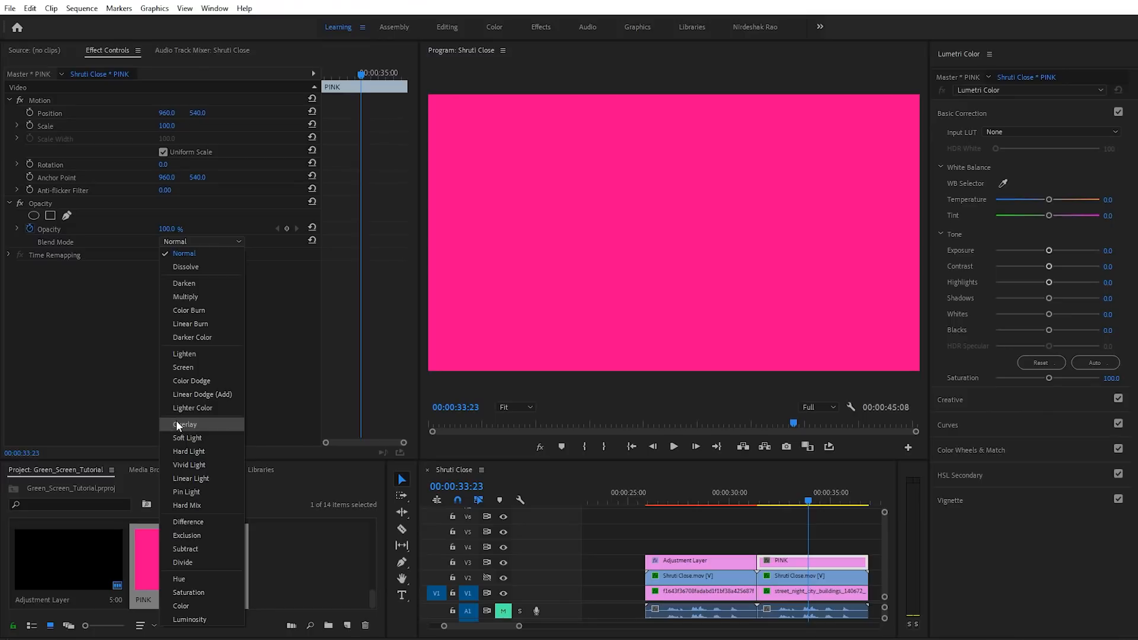
pyautogui.click(183, 366)
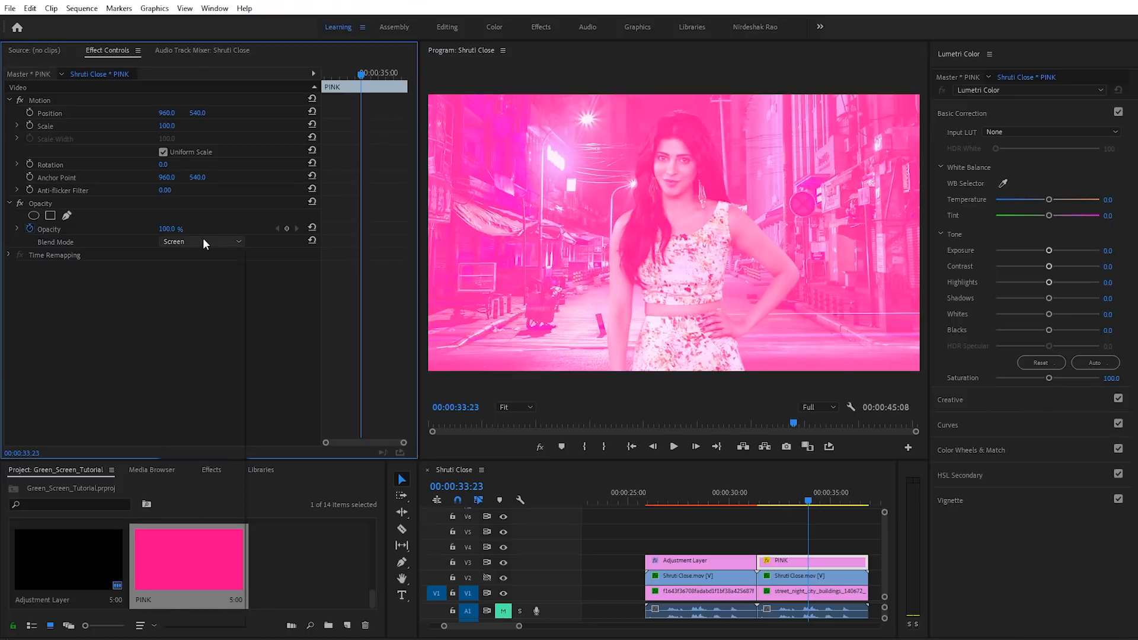
pyautogui.click(203, 241)
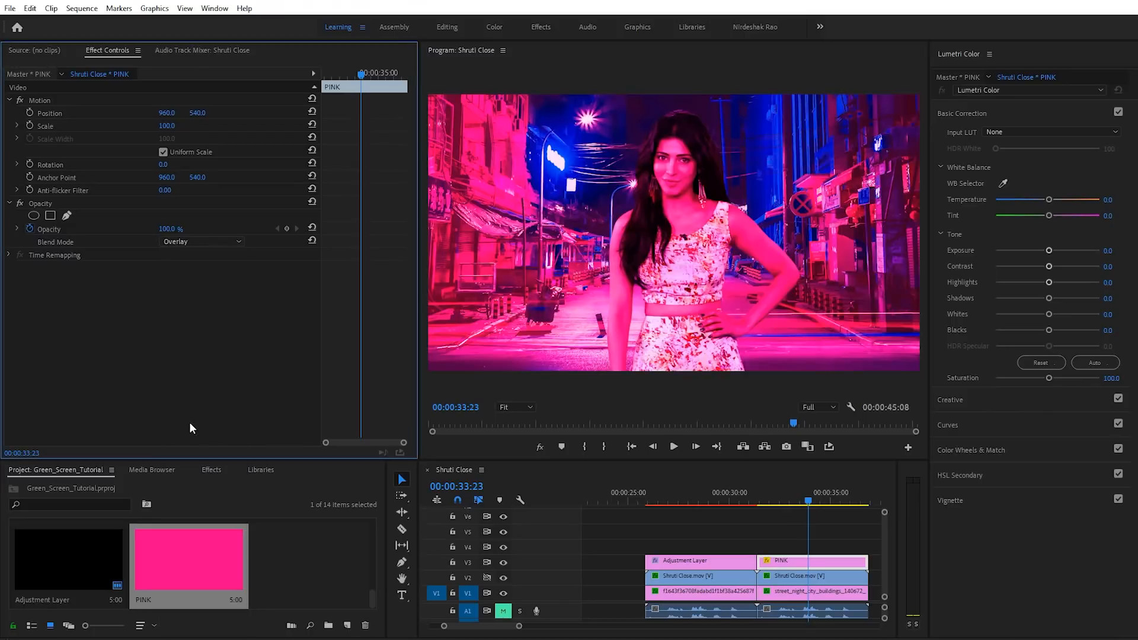
pyautogui.scroll(-1, 216, 242)
pyautogui.click(215, 241)
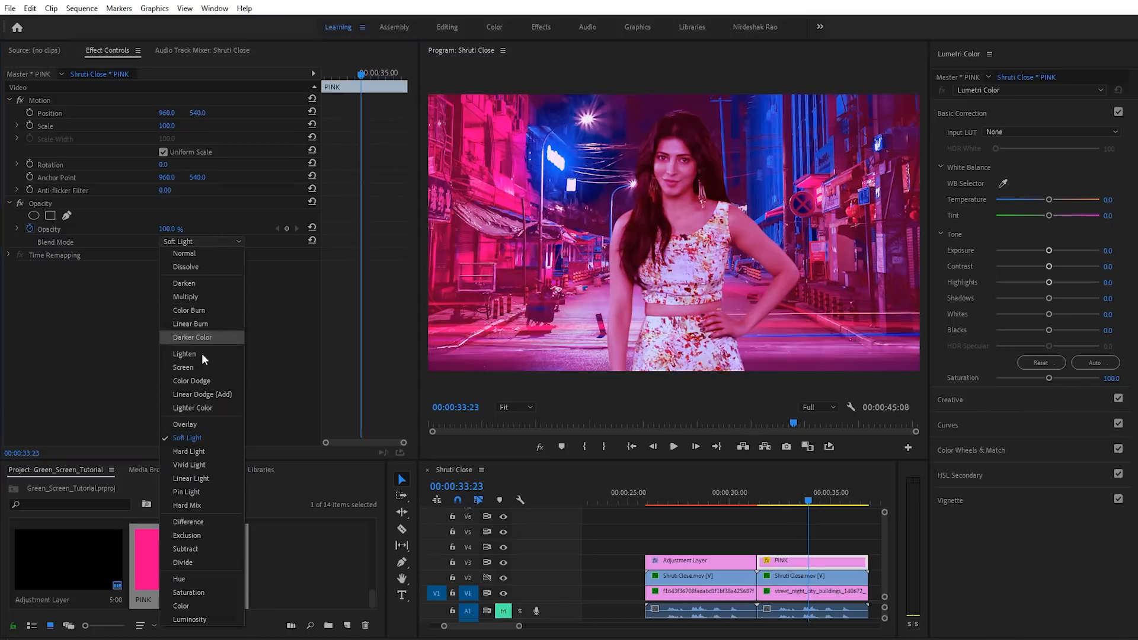
pyautogui.click(194, 425)
pyautogui.click(219, 240)
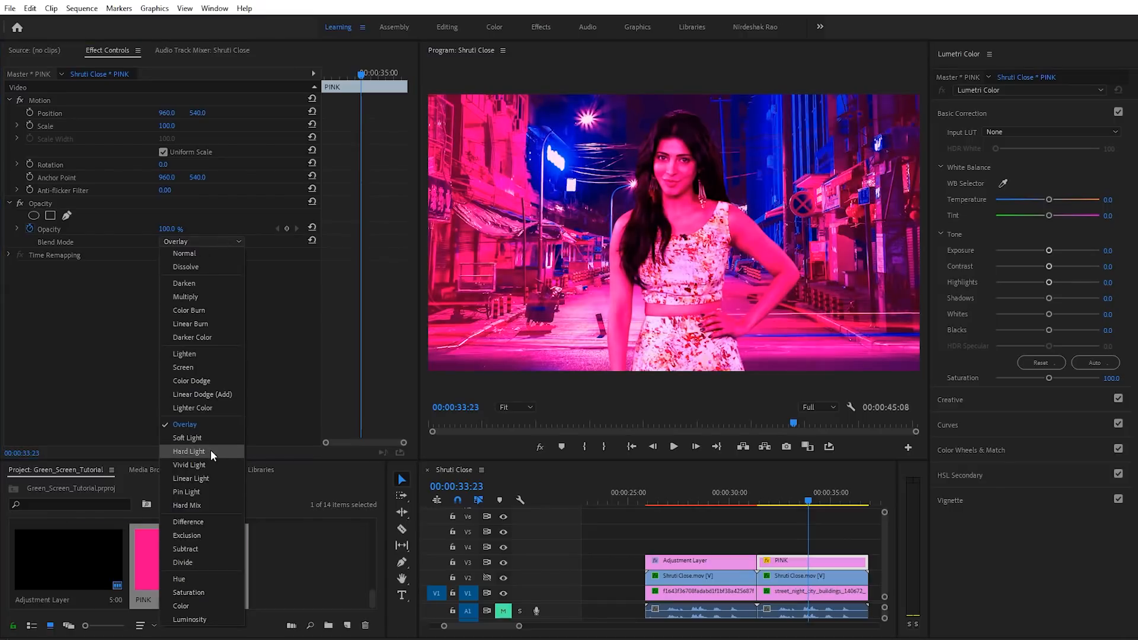
pyautogui.click(209, 435)
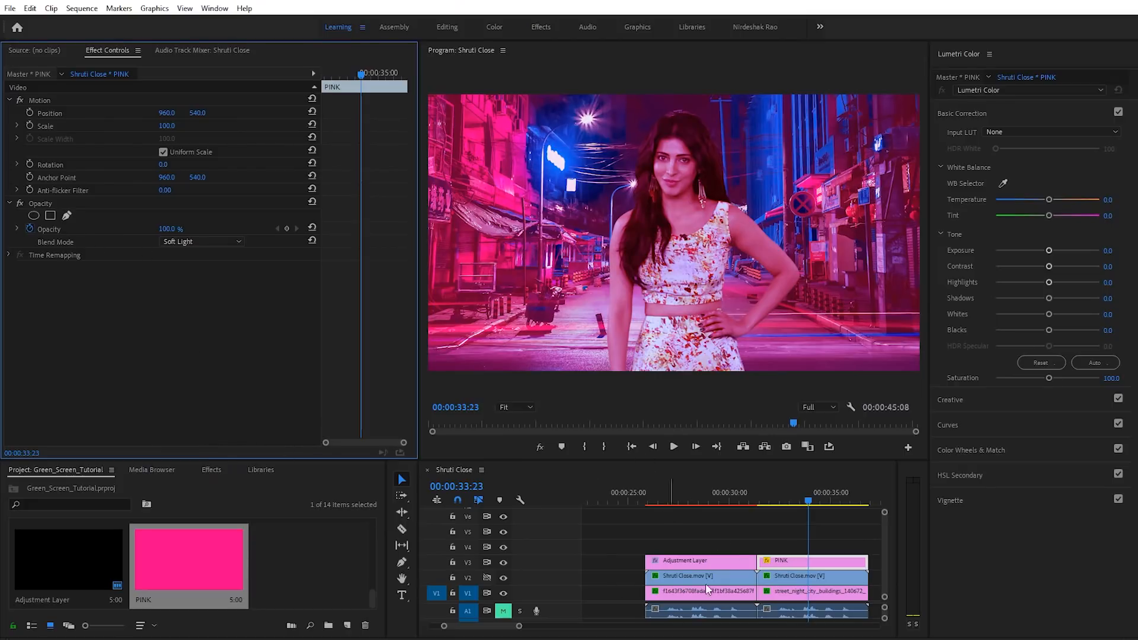
pyautogui.click(805, 561)
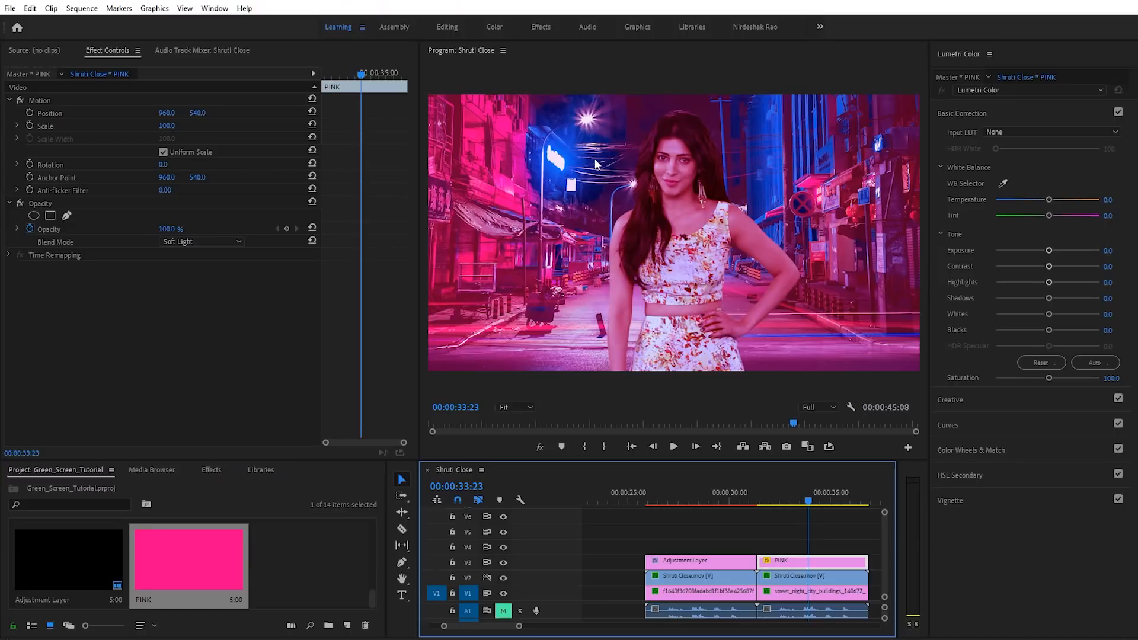
pyautogui.click(224, 570)
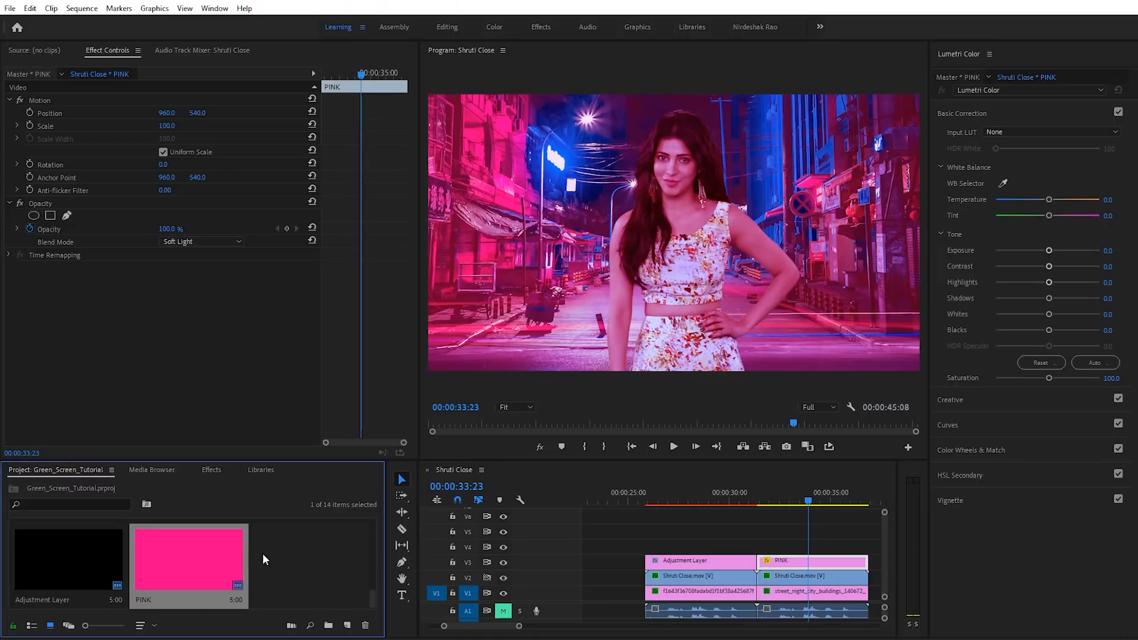
# - Apply the Track Matte Key effect from the Keying video effects to the PINK matte on V3
pyautogui.click(215, 472)
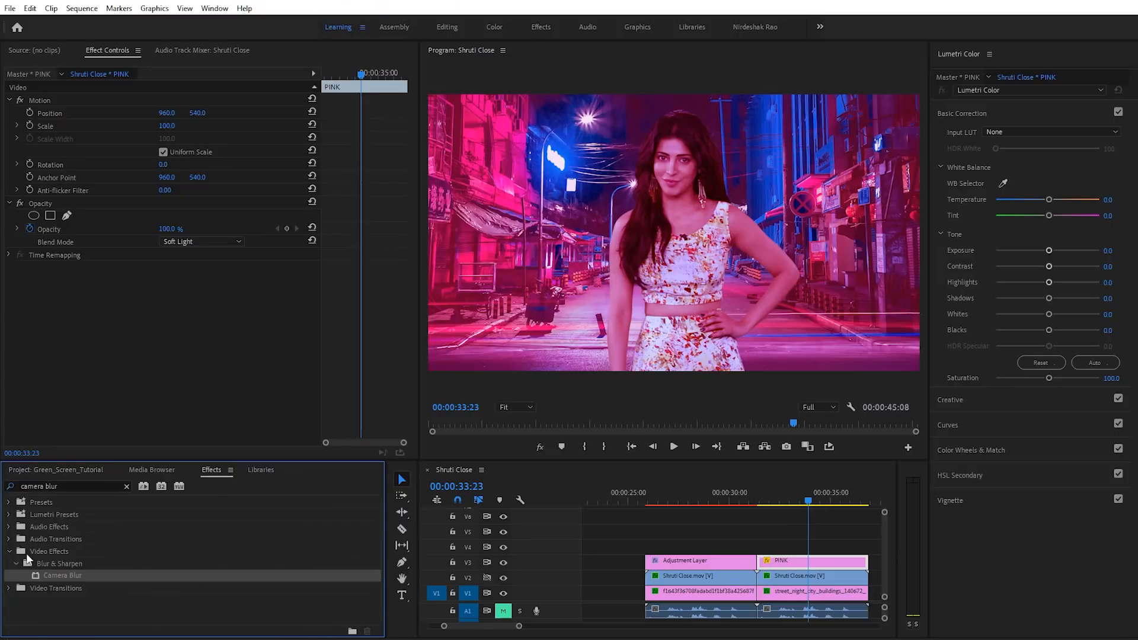
pyautogui.click(126, 486)
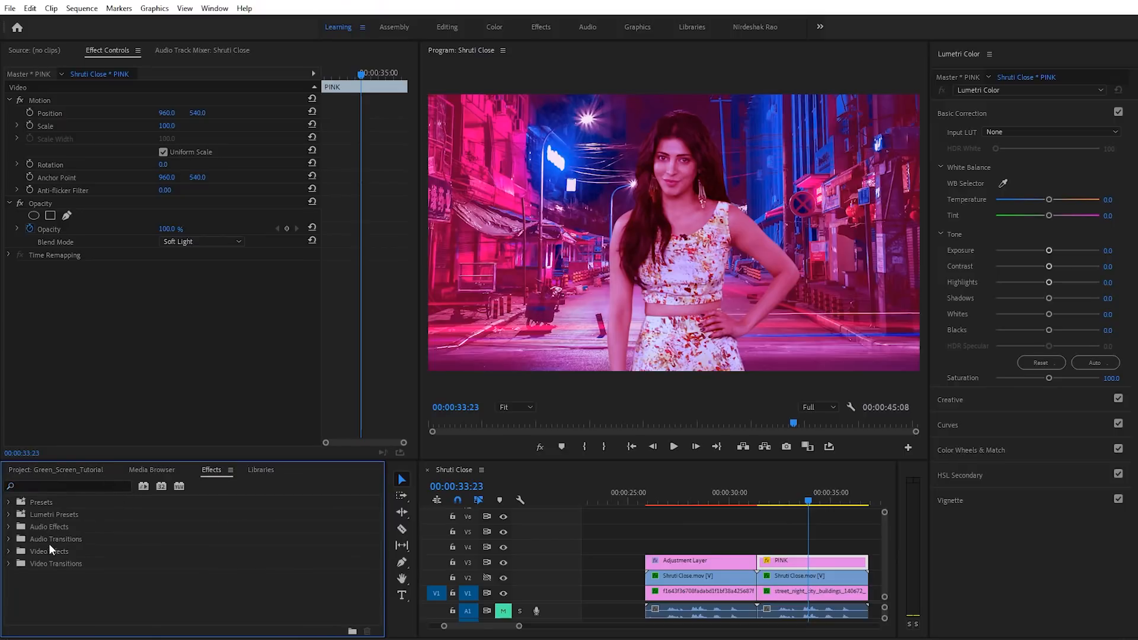
pyautogui.click(8, 554)
pyautogui.scroll(-2, 30, 585)
pyautogui.click(16, 613)
pyautogui.scroll(-5, 180, 561)
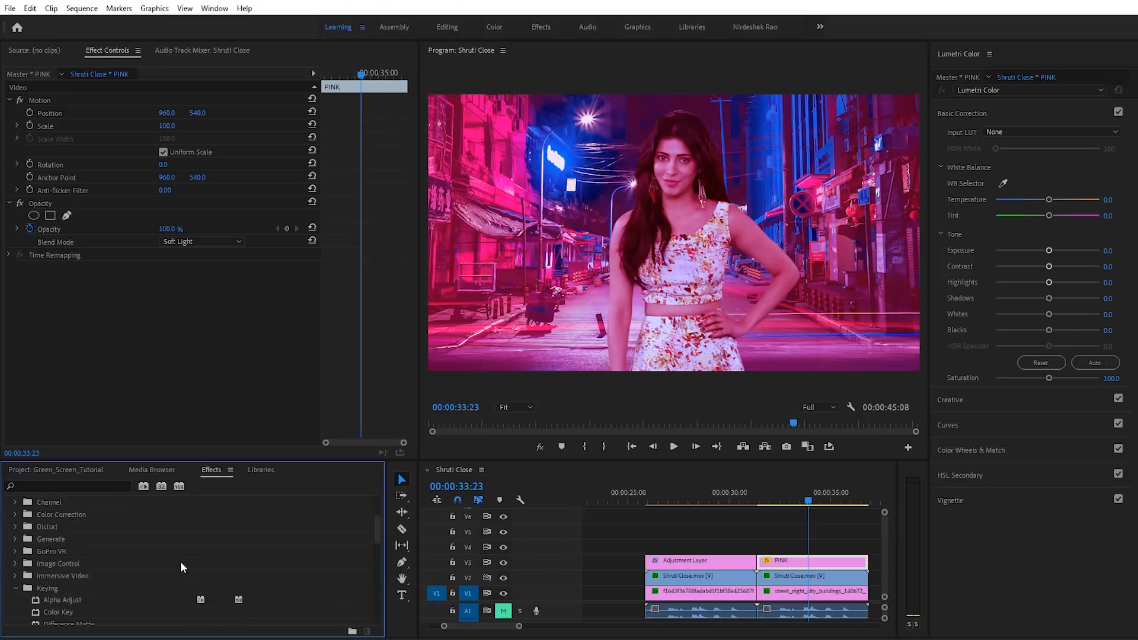
pyautogui.click(115, 574)
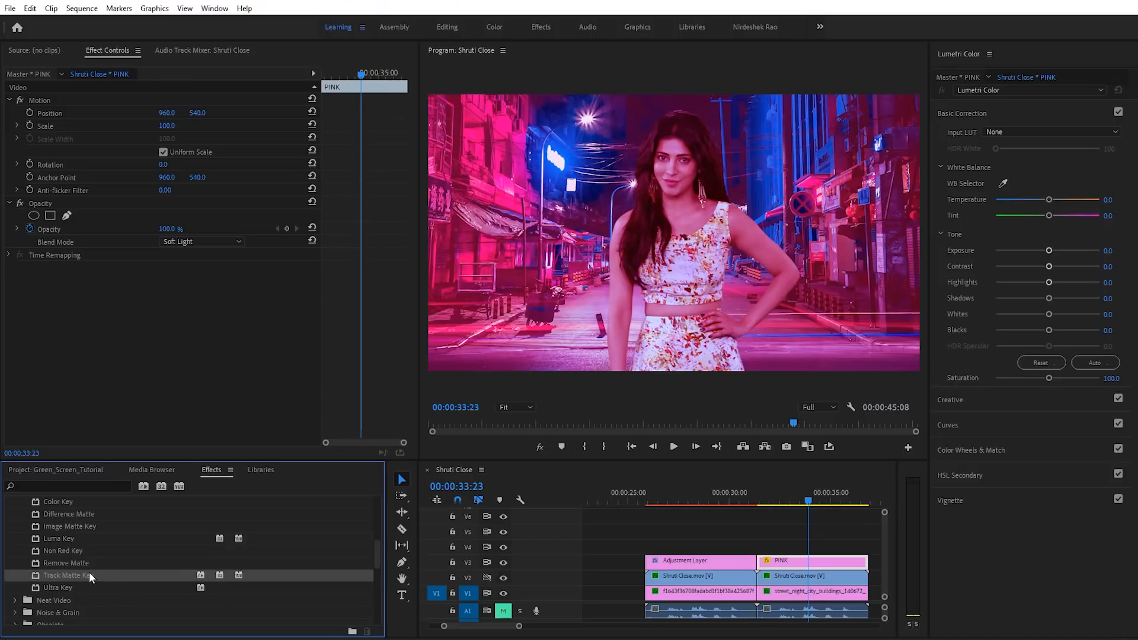
pyautogui.moveTo(519, 627); pyautogui.dragTo(527, 626)
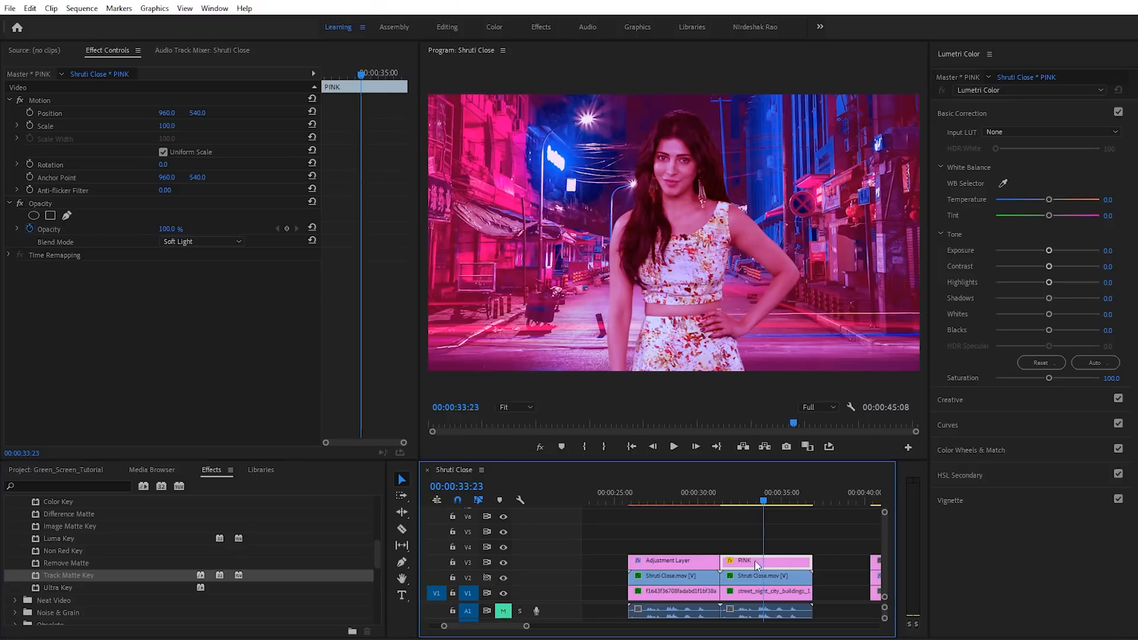
pyautogui.click(758, 498)
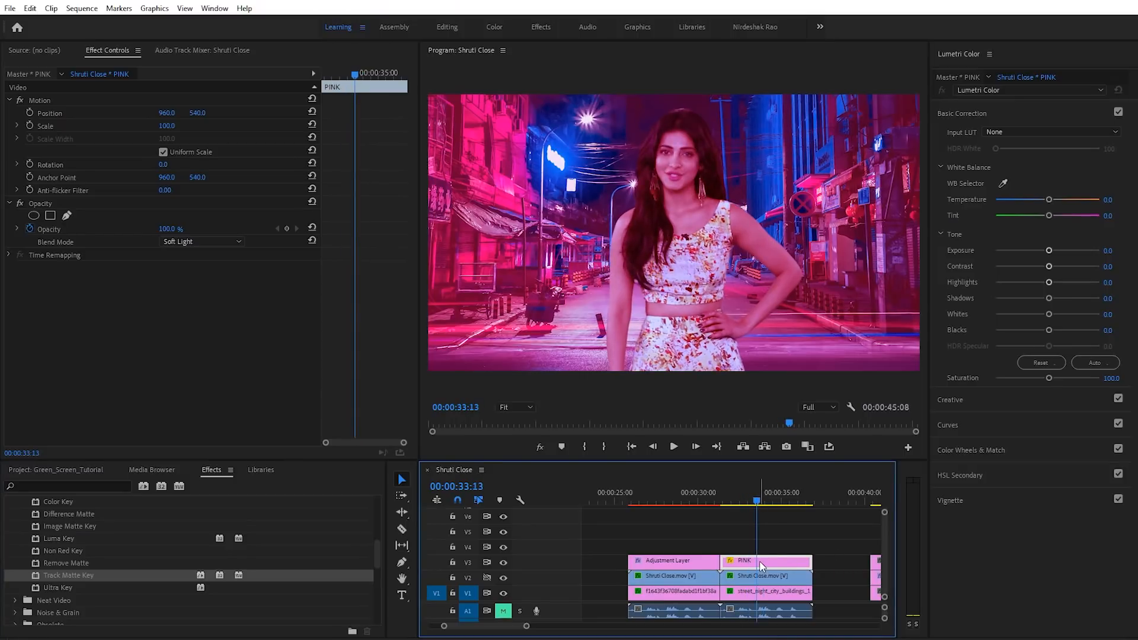
pyautogui.moveTo(82, 575); pyautogui.dragTo(750, 563)
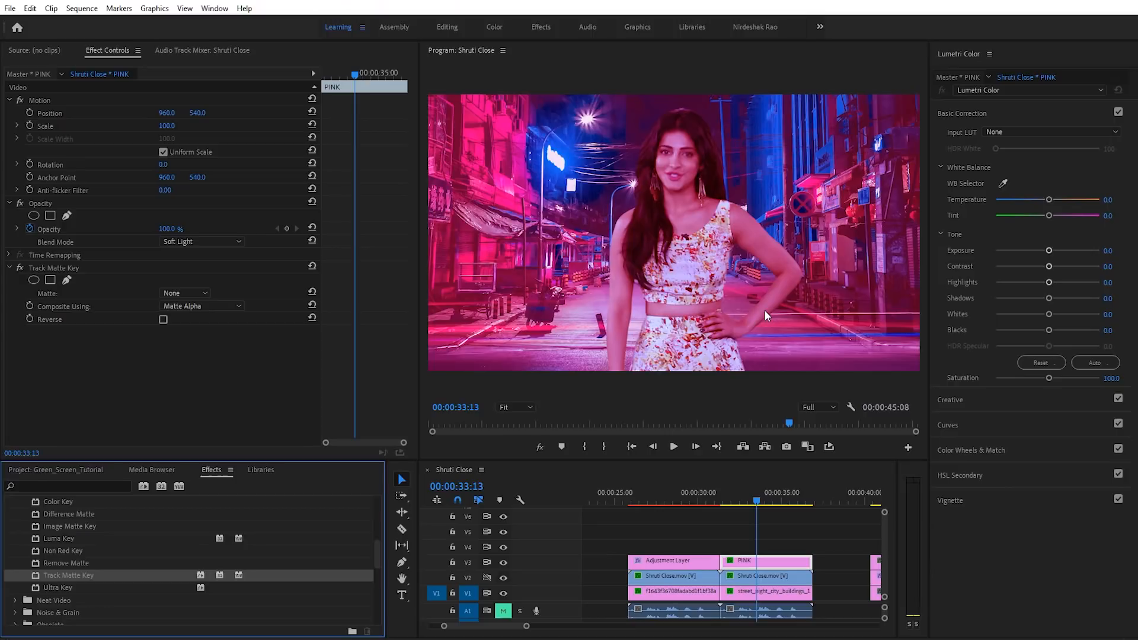
# - Duplicate the keyed woman clip from V2 onto V4, directly above the PINK matte
pyautogui.click(768, 578)
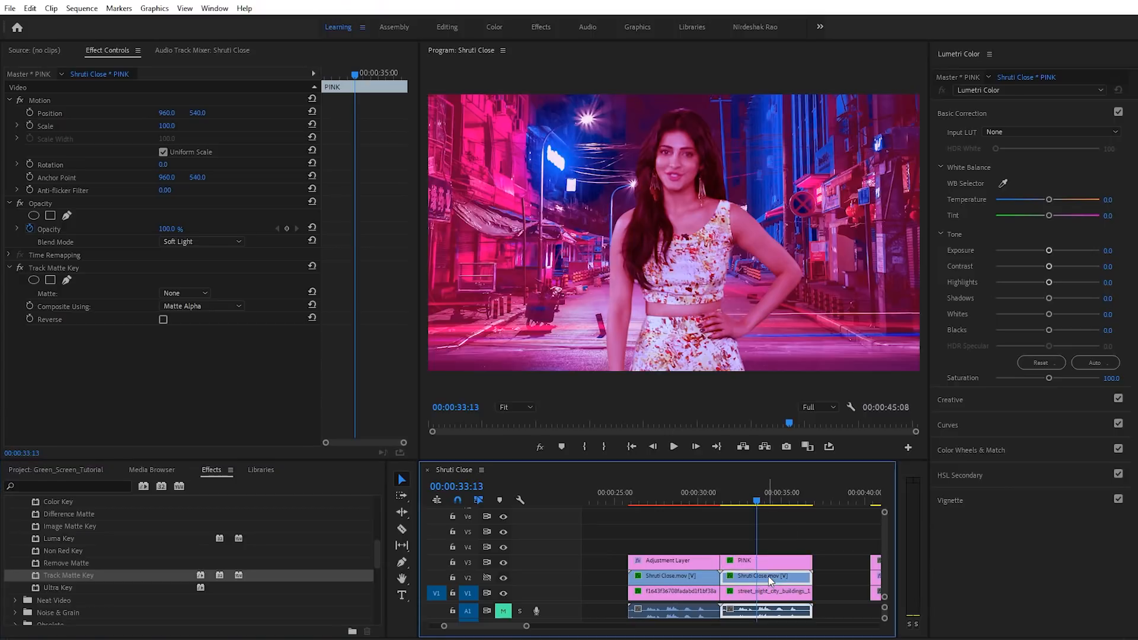
pyautogui.click(760, 561)
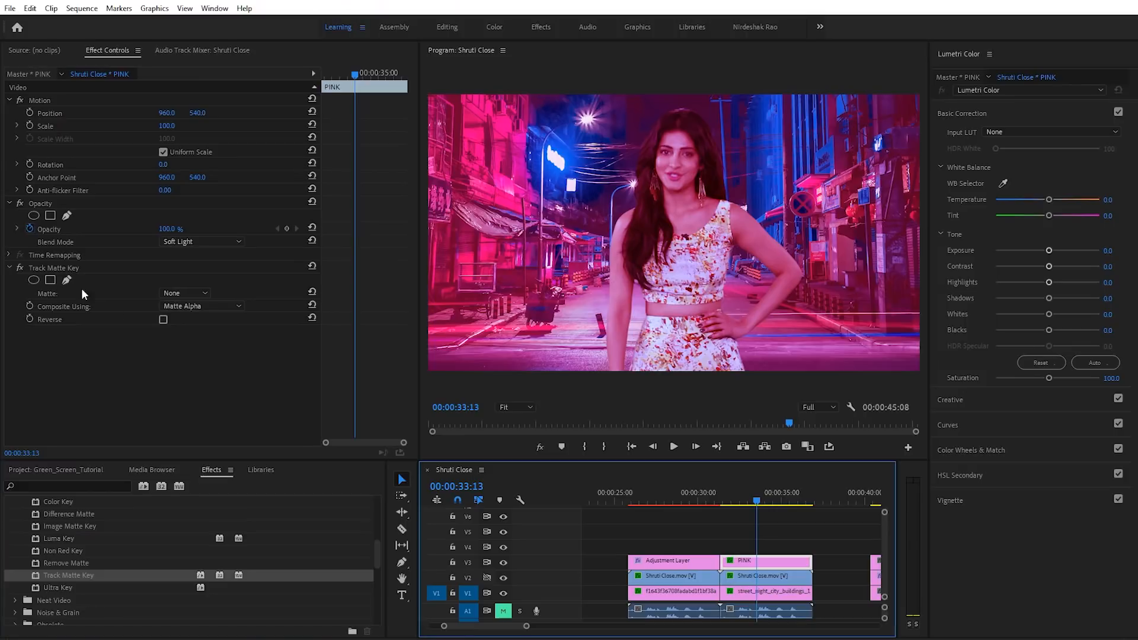
pyautogui.click(205, 293)
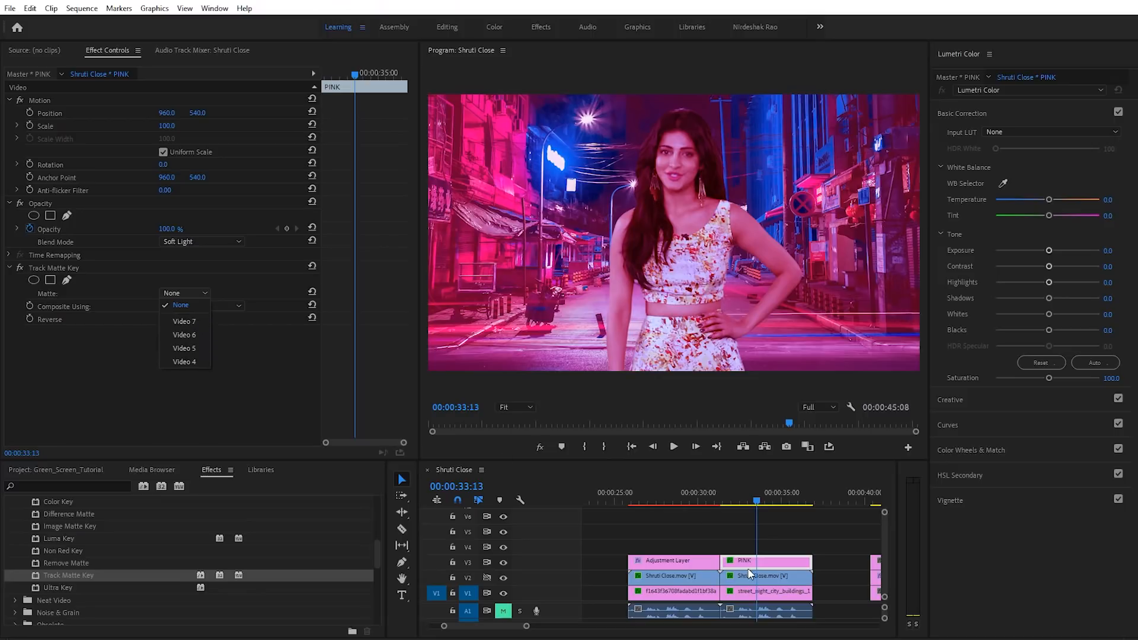
pyautogui.click(770, 579)
pyautogui.moveTo(771, 578); pyautogui.dragTo(767, 549)
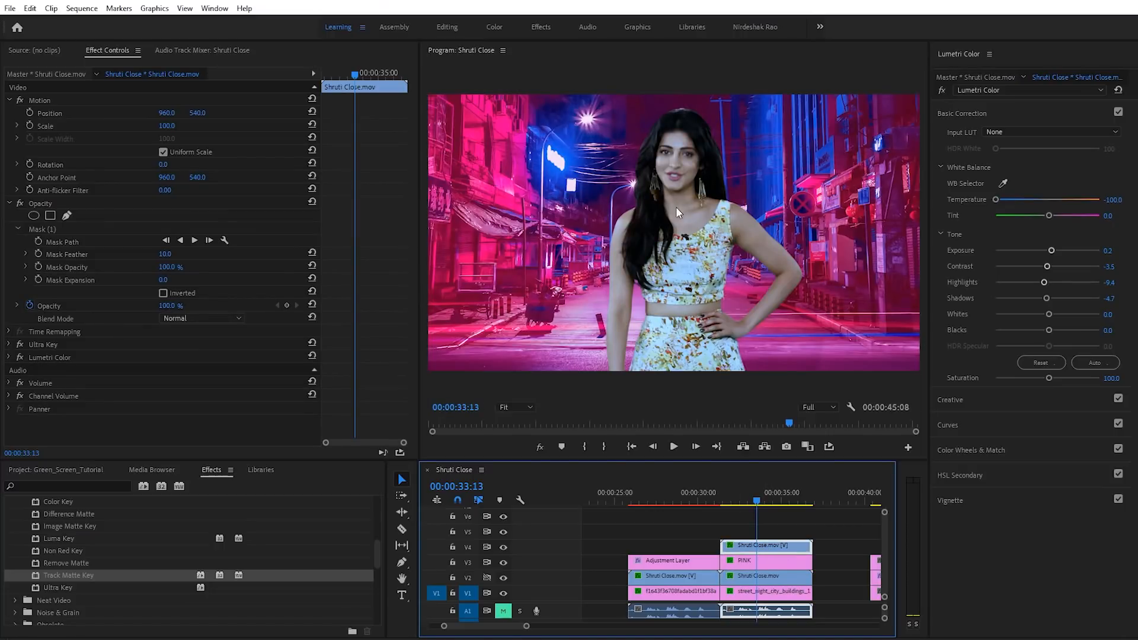
# - Set the Track Matte Key's matte source on the PINK clip to Video 4
pyautogui.click(749, 566)
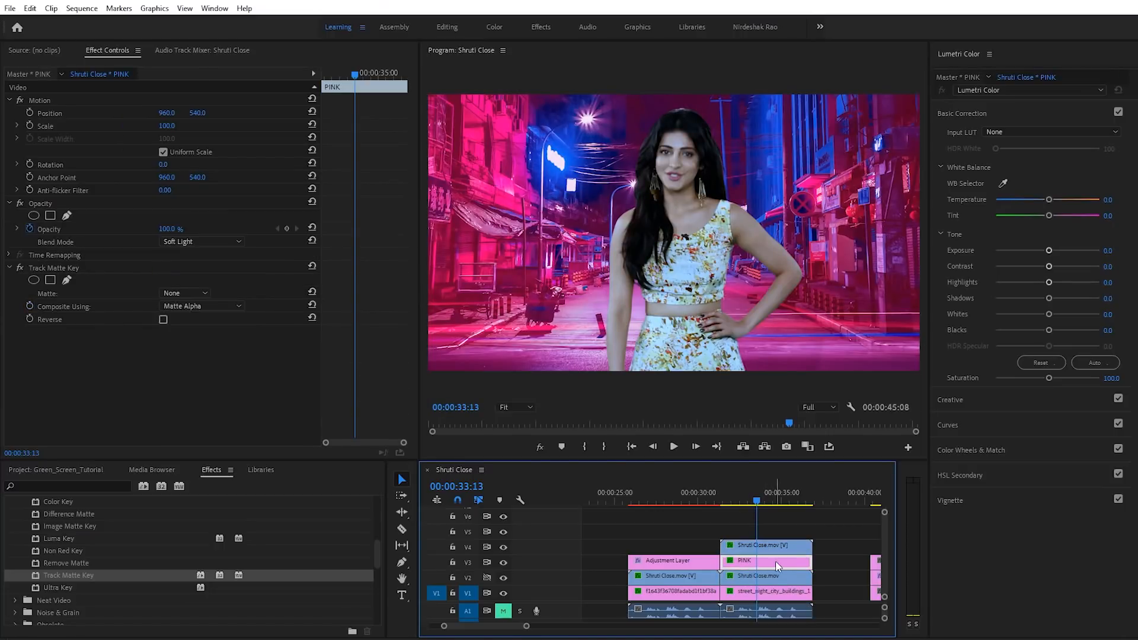
pyautogui.click(191, 294)
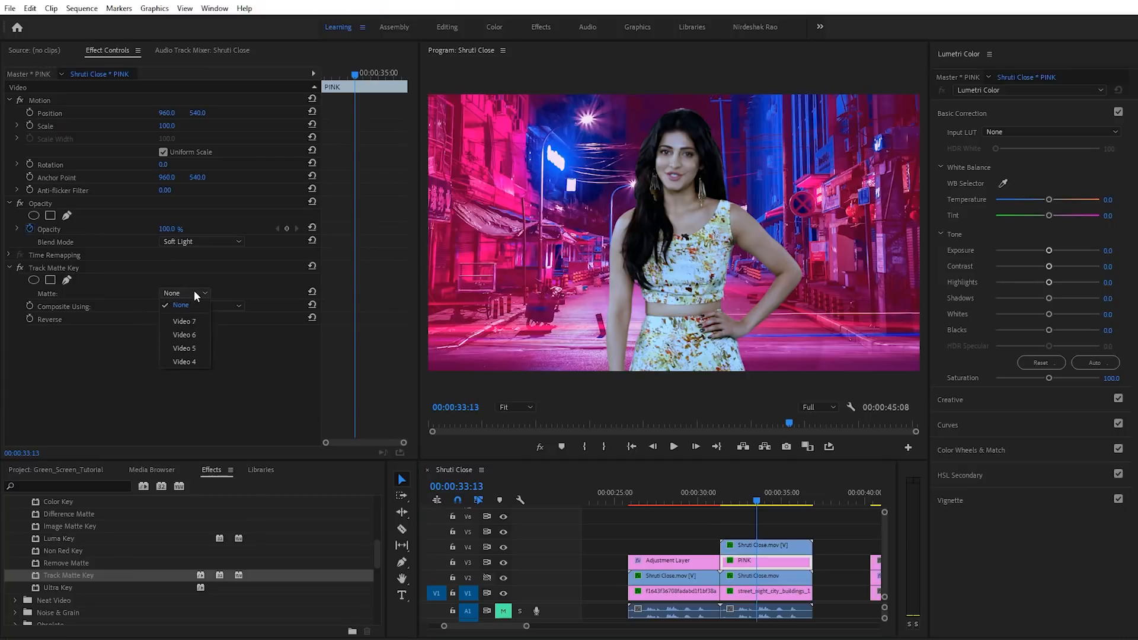
pyautogui.click(195, 363)
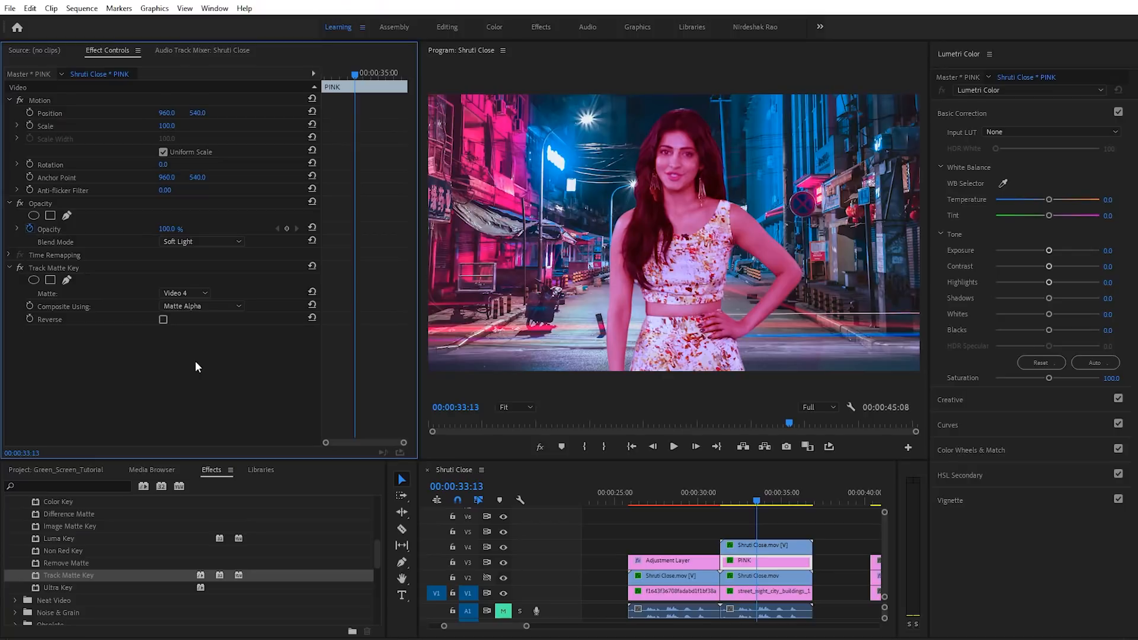
pyautogui.click(753, 562)
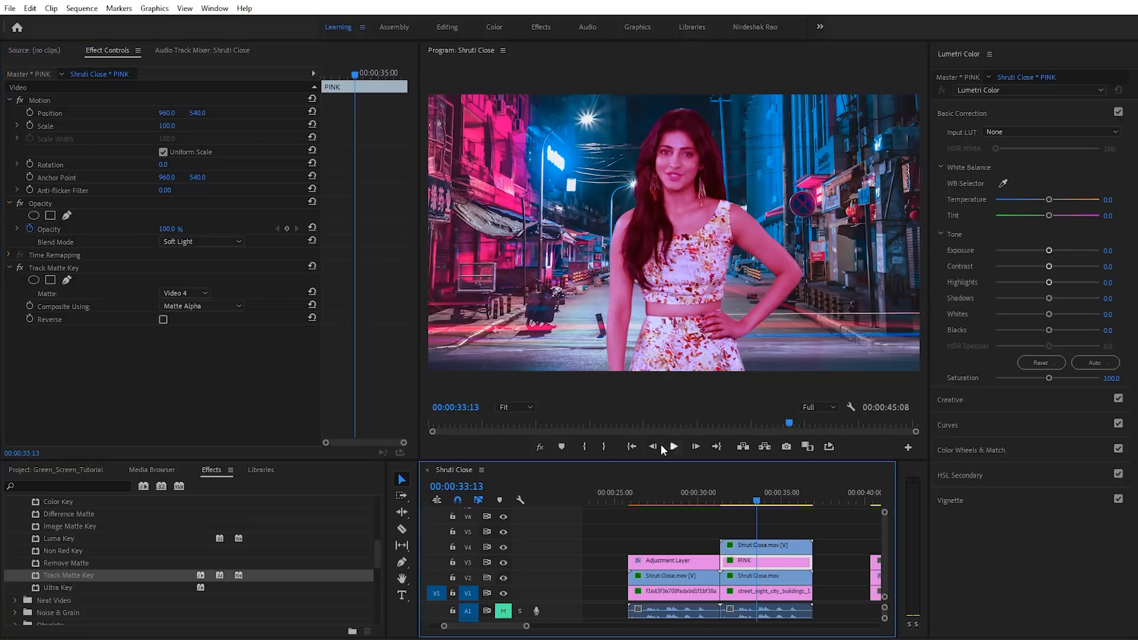
# - Toggle the visibility of track V3 to compare the woman with and without the pink tint
pyautogui.click(502, 567)
pyautogui.click(502, 567)
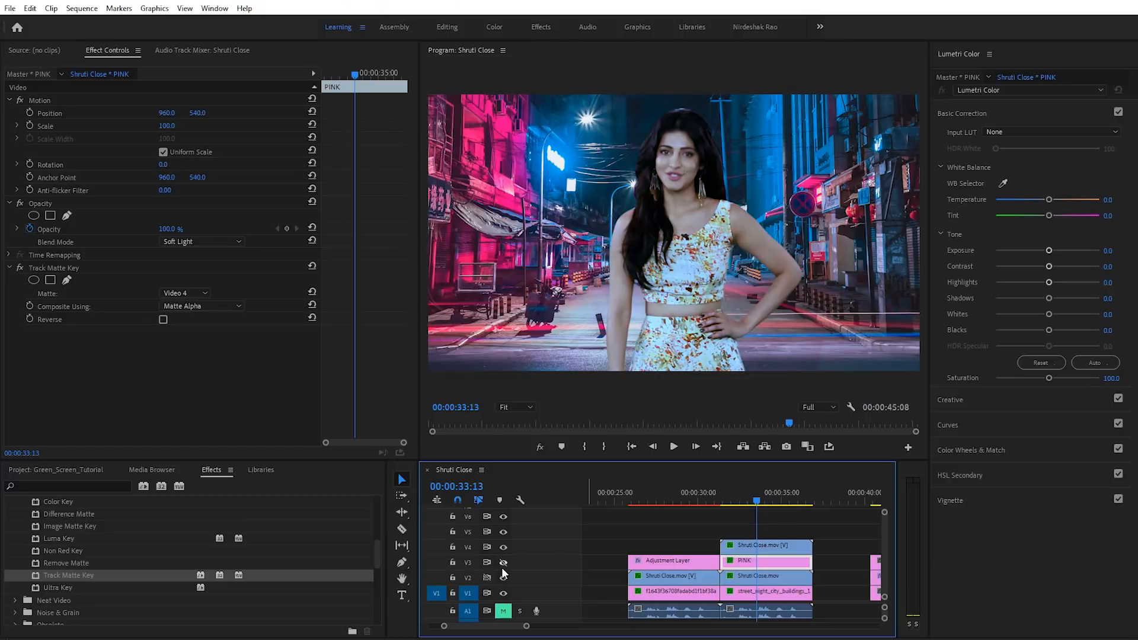
pyautogui.click(501, 567)
# - Draw a closed free-form opacity mask on the PINK matte around the side of the woman facing the pink-lit shops, splitting her down the middle
pyautogui.moveTo(756, 502); pyautogui.dragTo(743, 522)
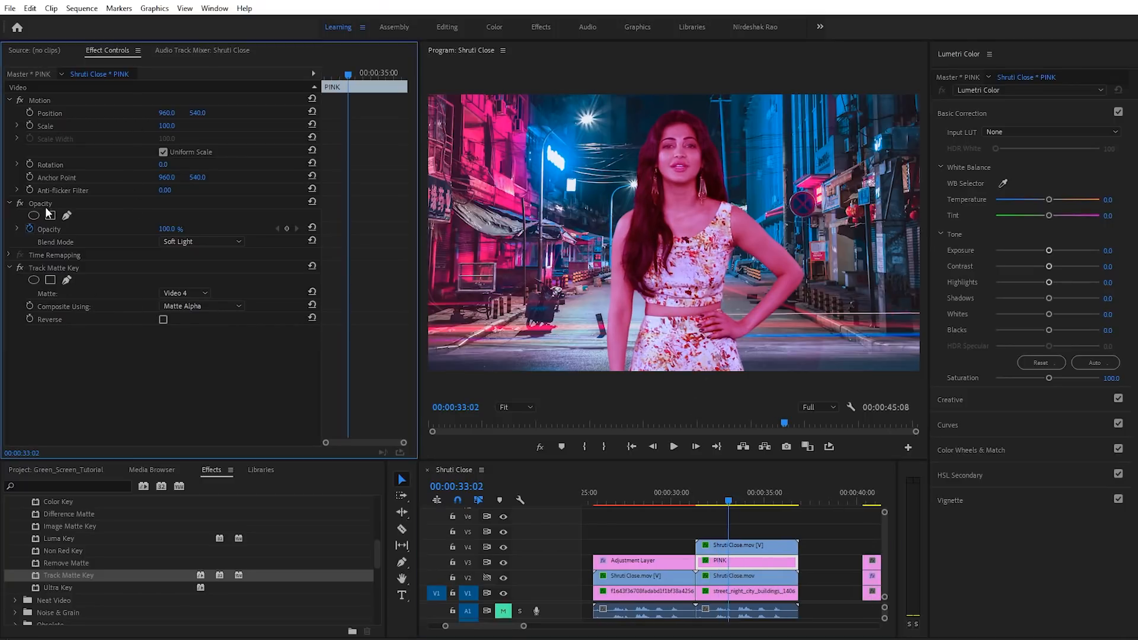
pyautogui.click(67, 216)
pyautogui.click(513, 390)
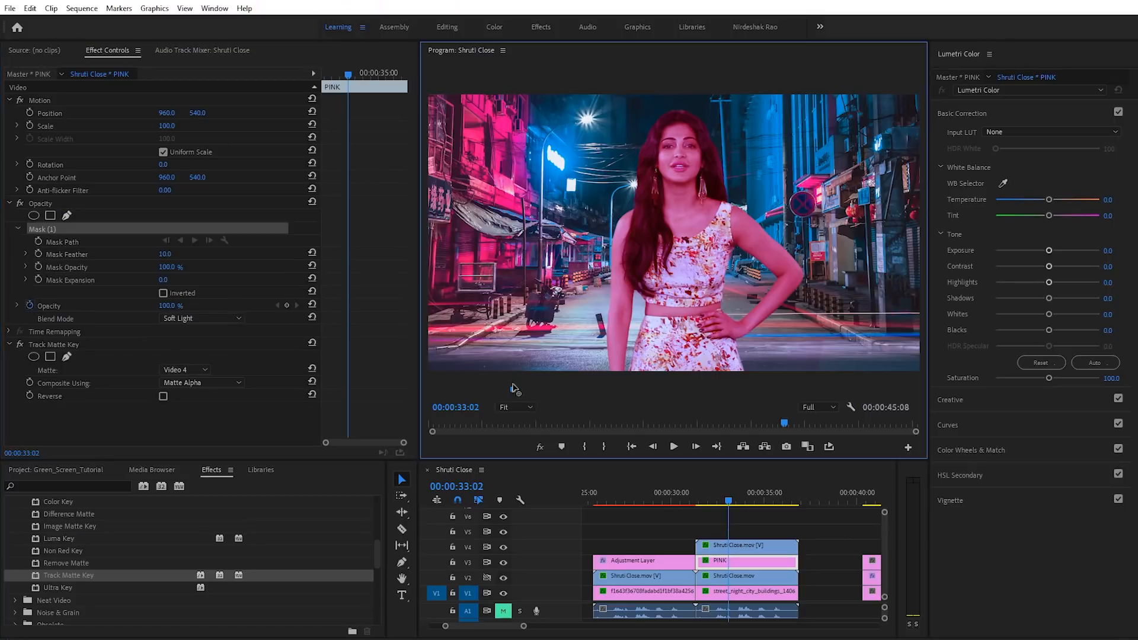
pyautogui.moveTo(502, 289); pyautogui.dragTo(503, 255)
pyautogui.moveTo(510, 144); pyautogui.dragTo(519, 112)
pyautogui.click(568, 73)
pyautogui.moveTo(646, 71); pyautogui.dragTo(713, 90)
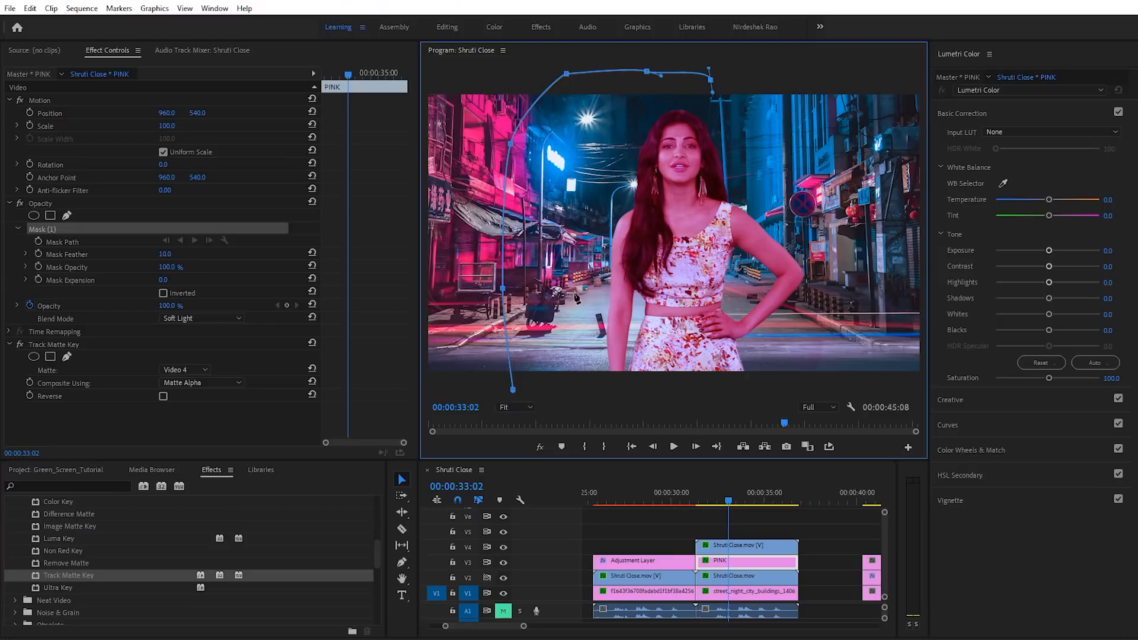
pyautogui.click(691, 103)
pyautogui.click(678, 112)
pyautogui.click(673, 126)
pyautogui.click(670, 169)
pyautogui.click(674, 196)
pyautogui.click(666, 241)
pyautogui.click(674, 290)
pyautogui.click(664, 336)
pyautogui.click(660, 349)
pyautogui.click(655, 374)
pyautogui.click(655, 383)
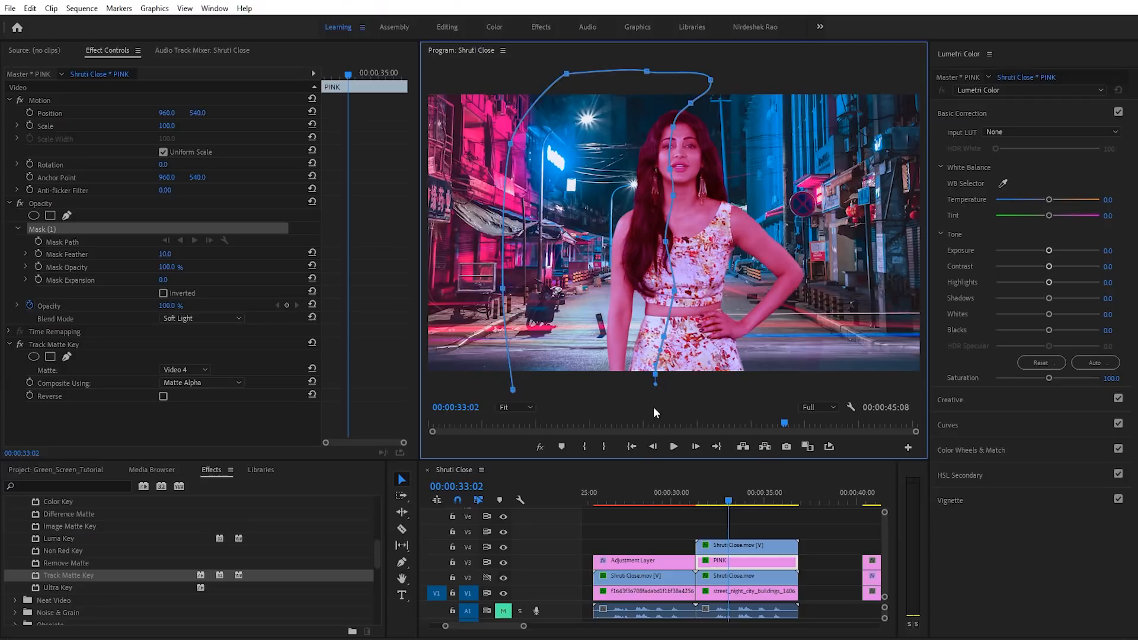
pyautogui.click(624, 392)
pyautogui.click(512, 390)
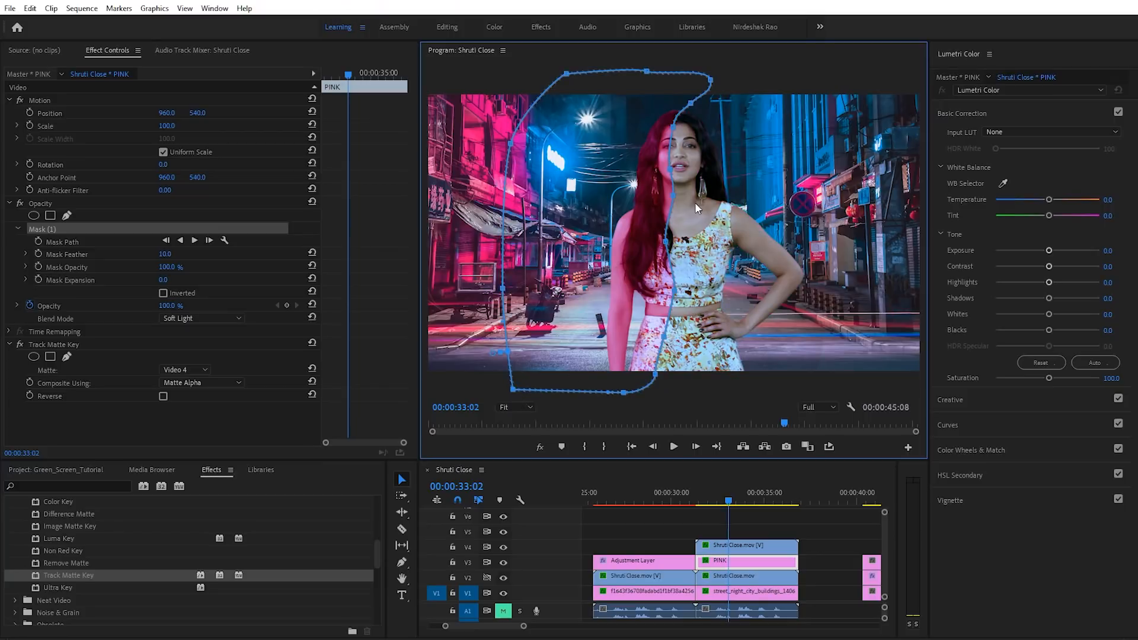
pyautogui.click(793, 523)
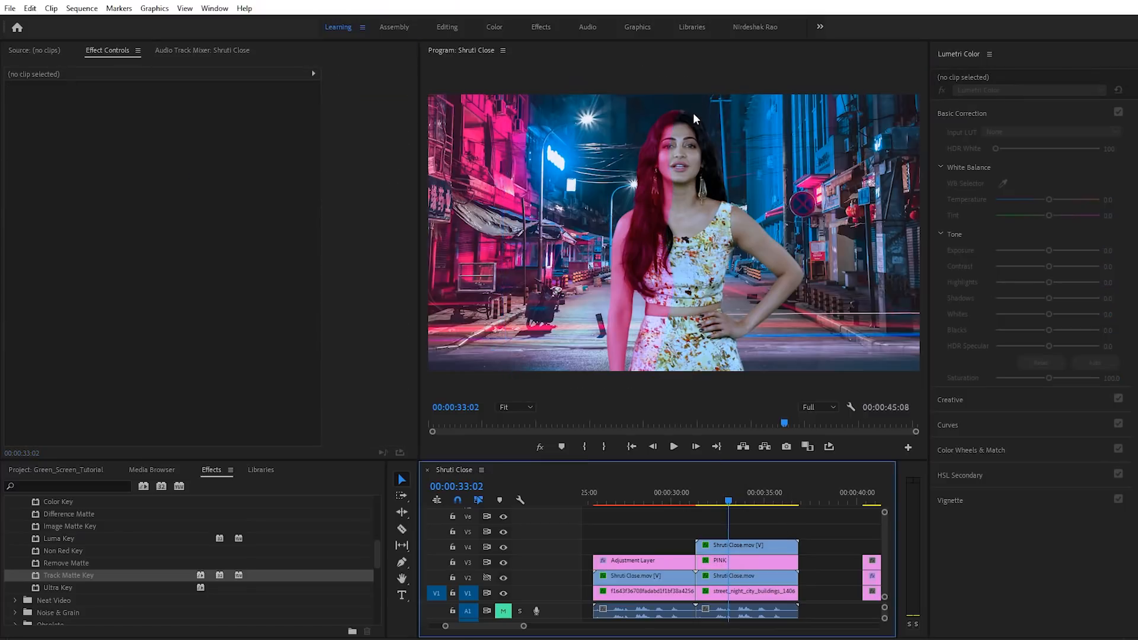
# - Set the mask feather of the PINK matte's opacity mask to 132
pyautogui.moveTo(728, 485); pyautogui.dragTo(725, 503)
pyautogui.click(721, 559)
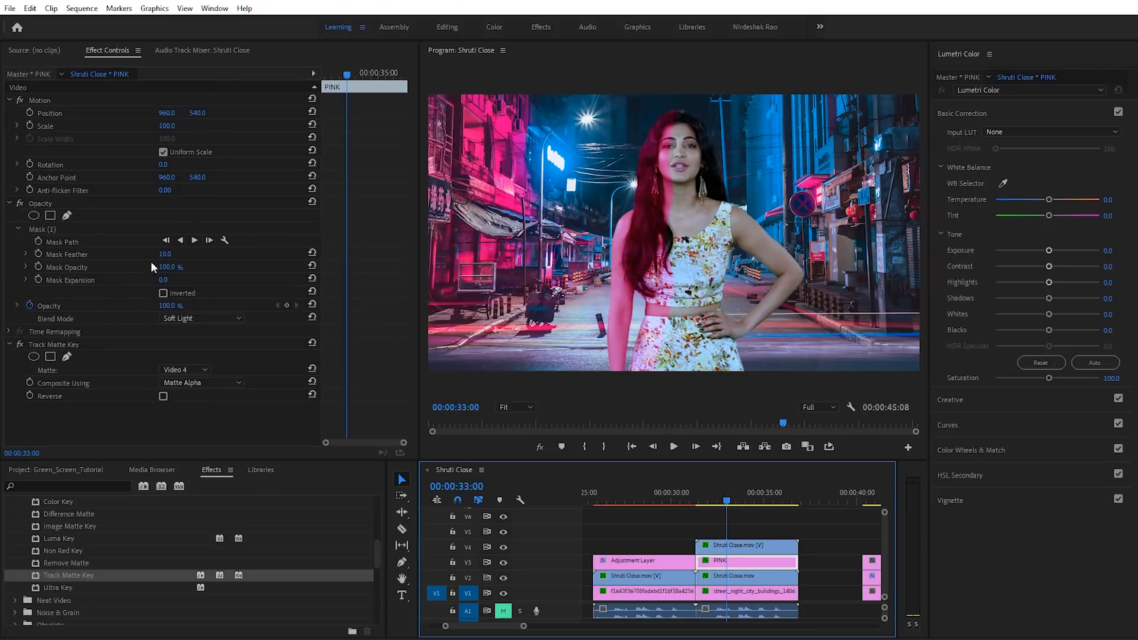
pyautogui.moveTo(164, 255); pyautogui.dragTo(224, 255)
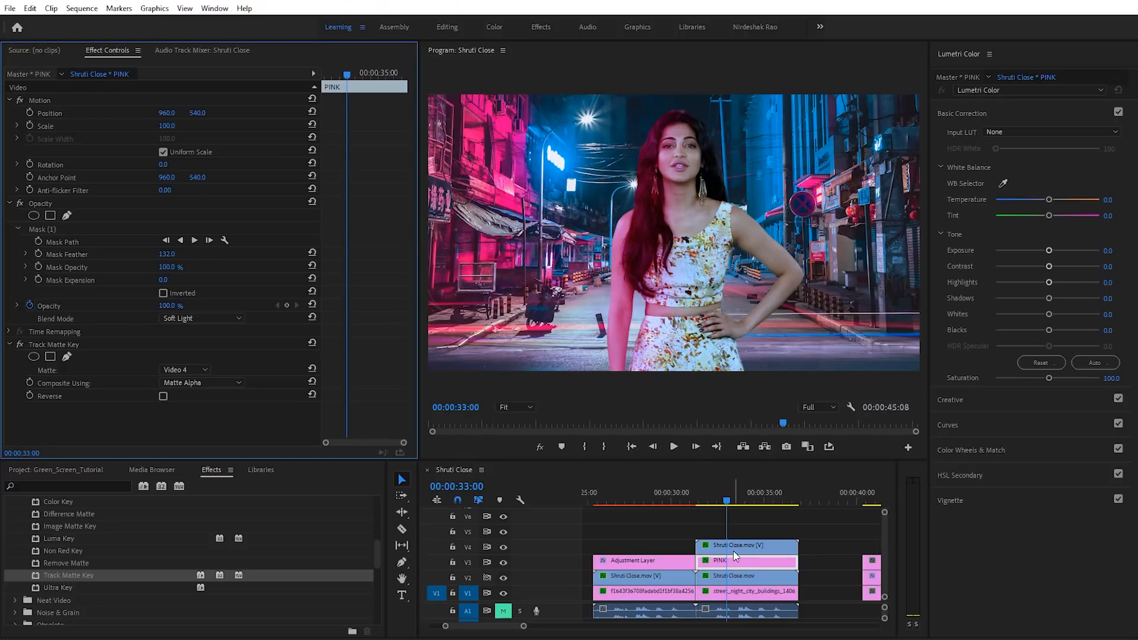
# - Hide and show track V3 to judge the feathered pink light on the woman
pyautogui.click(503, 562)
pyautogui.click(504, 561)
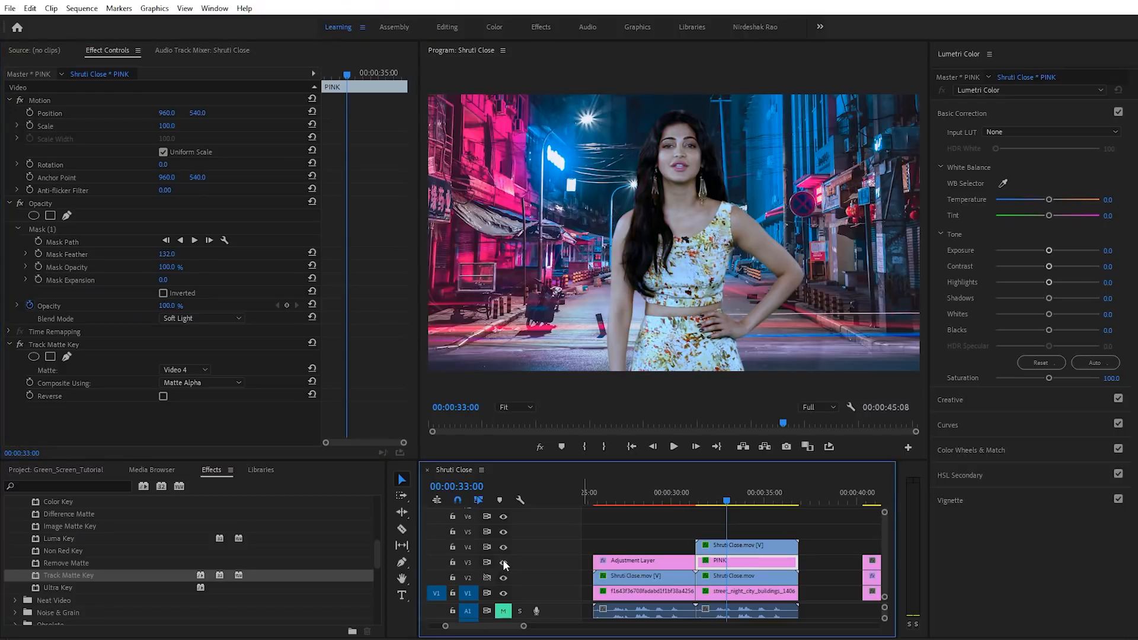
pyautogui.click(503, 561)
pyautogui.click(504, 561)
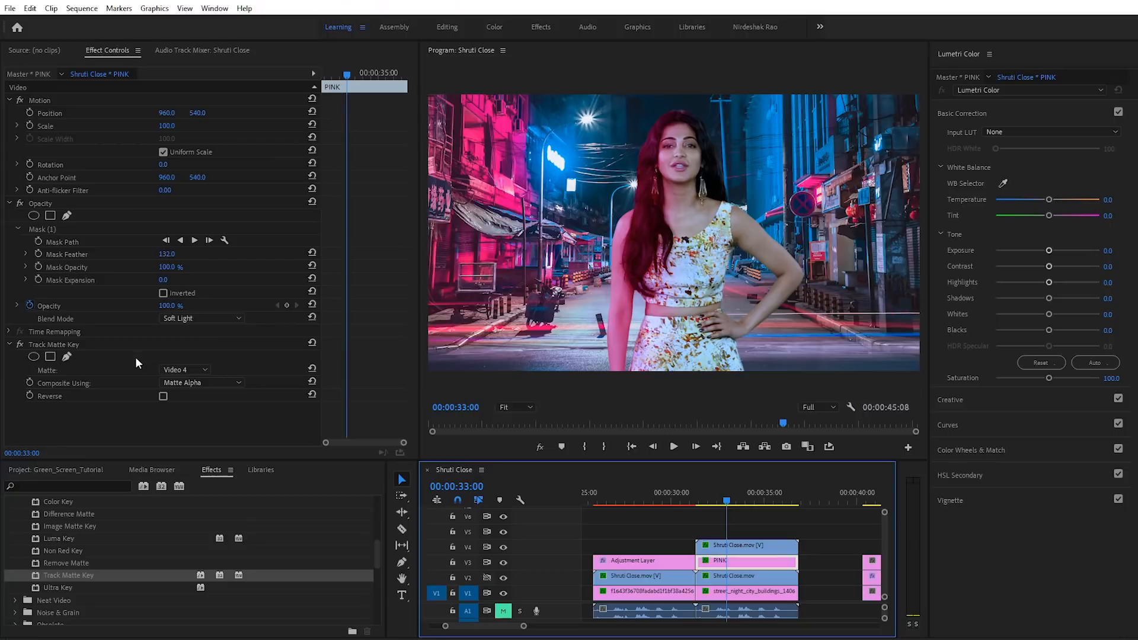
# - Try the Hard Light and Overlay blend modes on the masked PINK matte, then return it to Soft Light
pyautogui.click(58, 305)
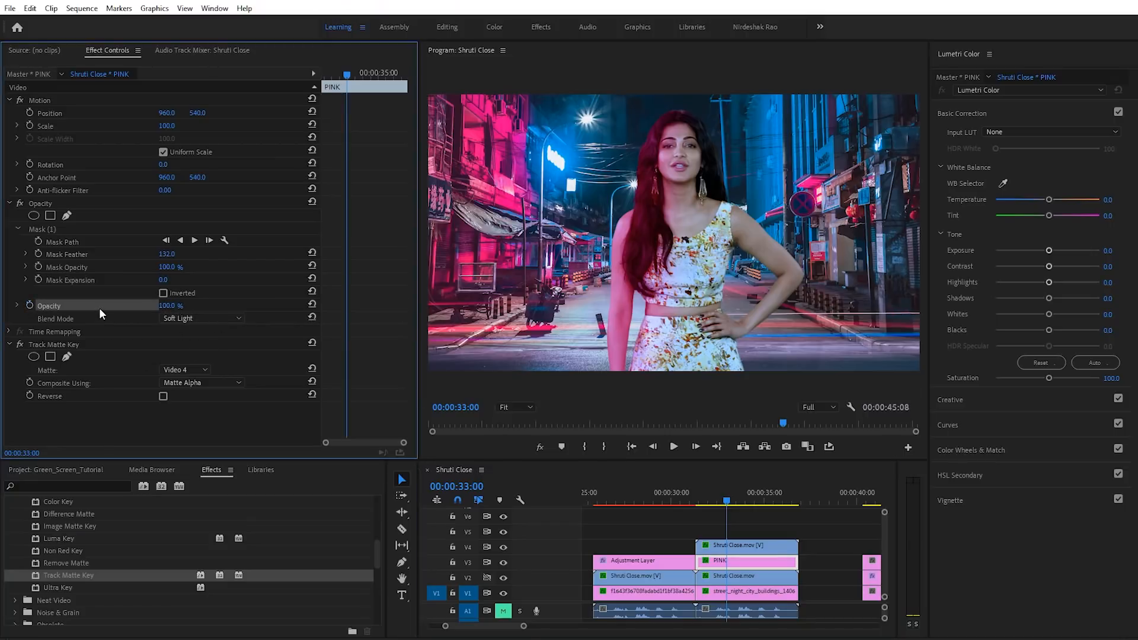
pyautogui.moveTo(168, 305)
pyautogui.mouseDown()
pyautogui.moveTo(140, 305)
pyautogui.moveTo(169, 305)
pyautogui.mouseUp()
pyautogui.click(191, 318)
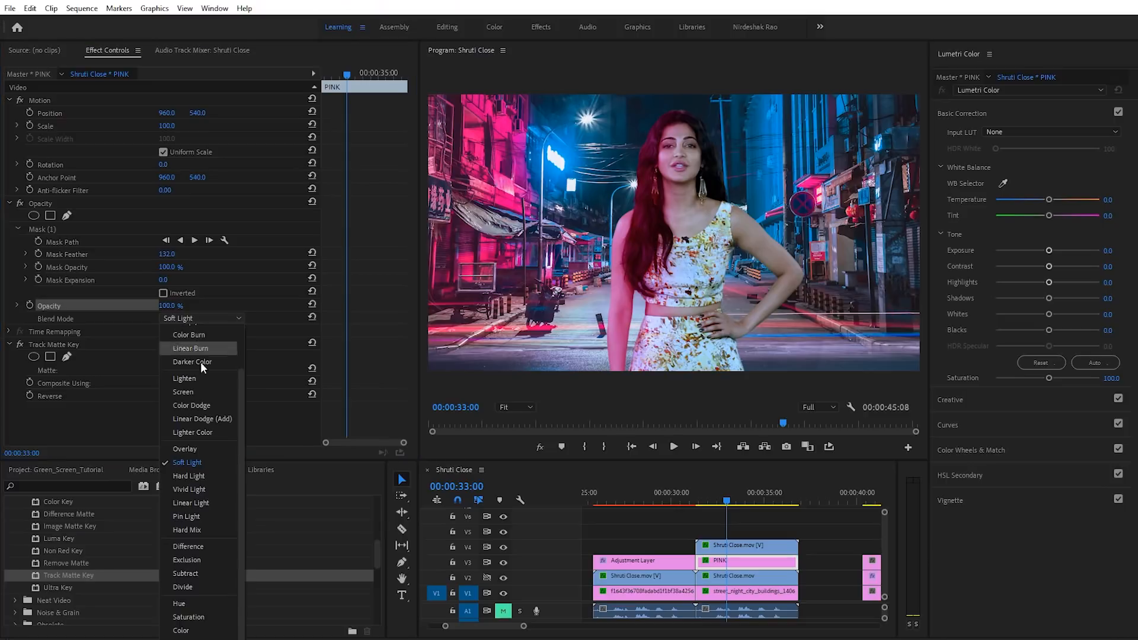
pyautogui.click(208, 475)
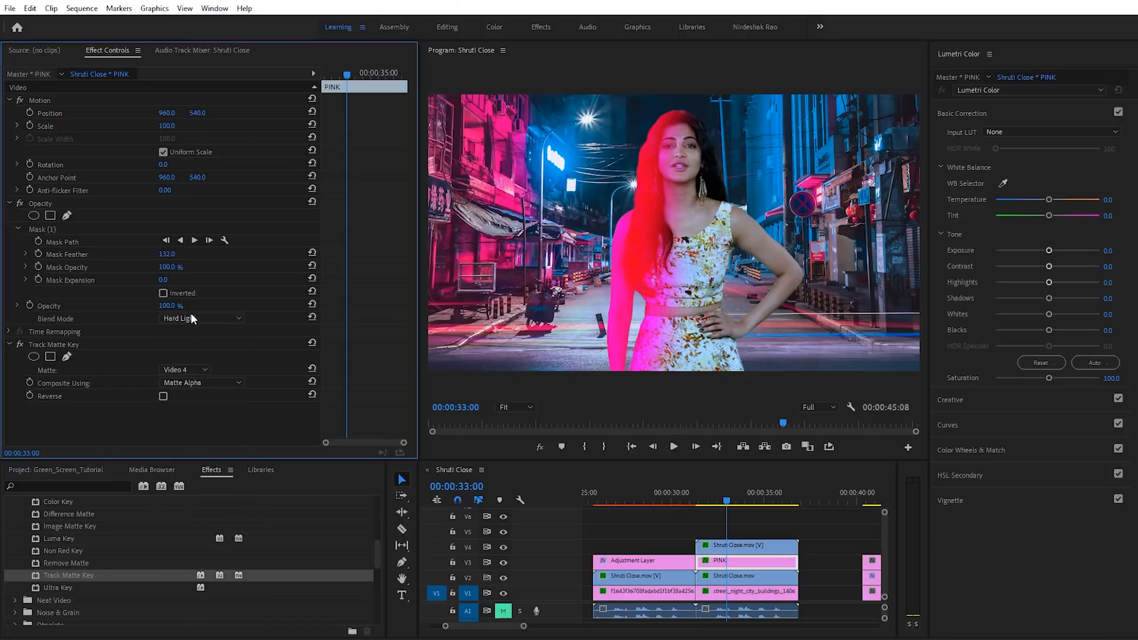
pyautogui.click(191, 315)
pyautogui.click(202, 463)
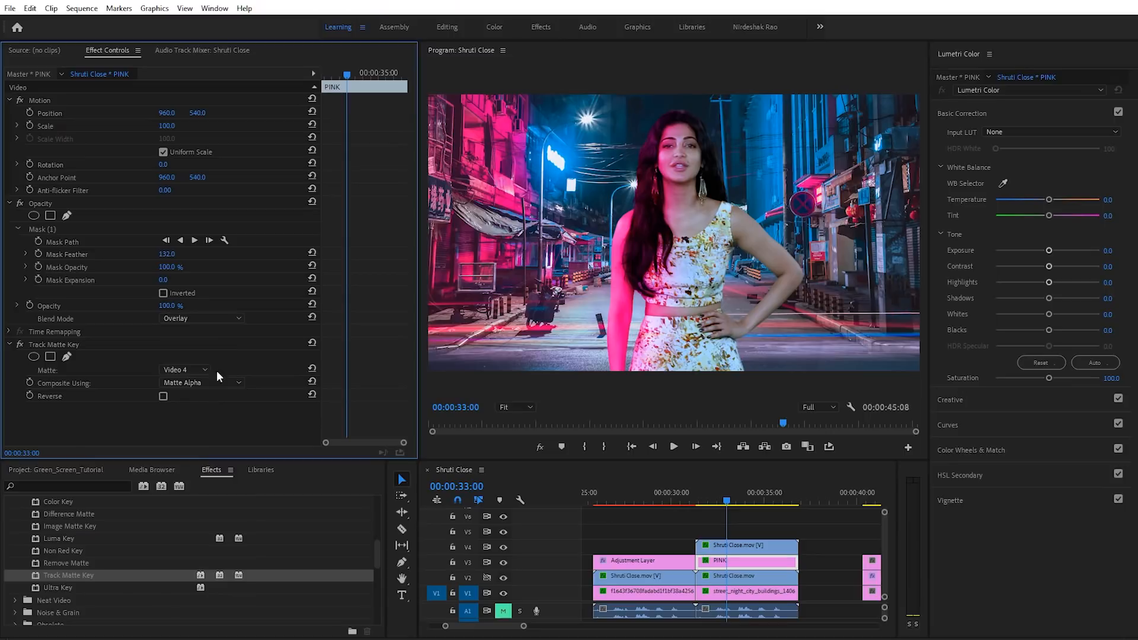
pyautogui.click(221, 318)
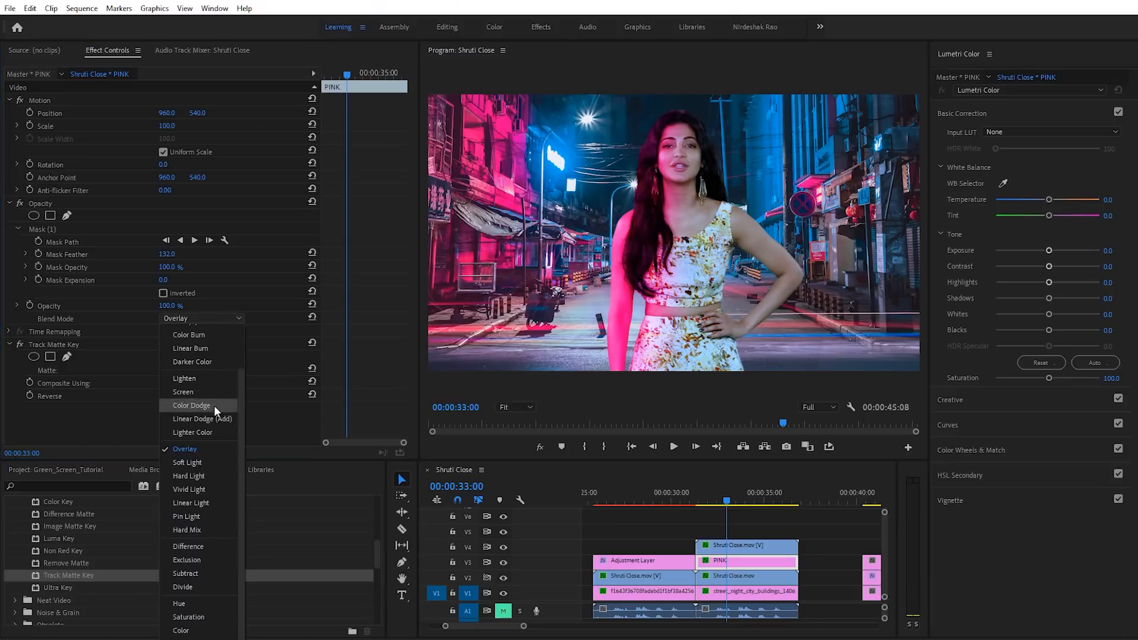
pyautogui.click(206, 461)
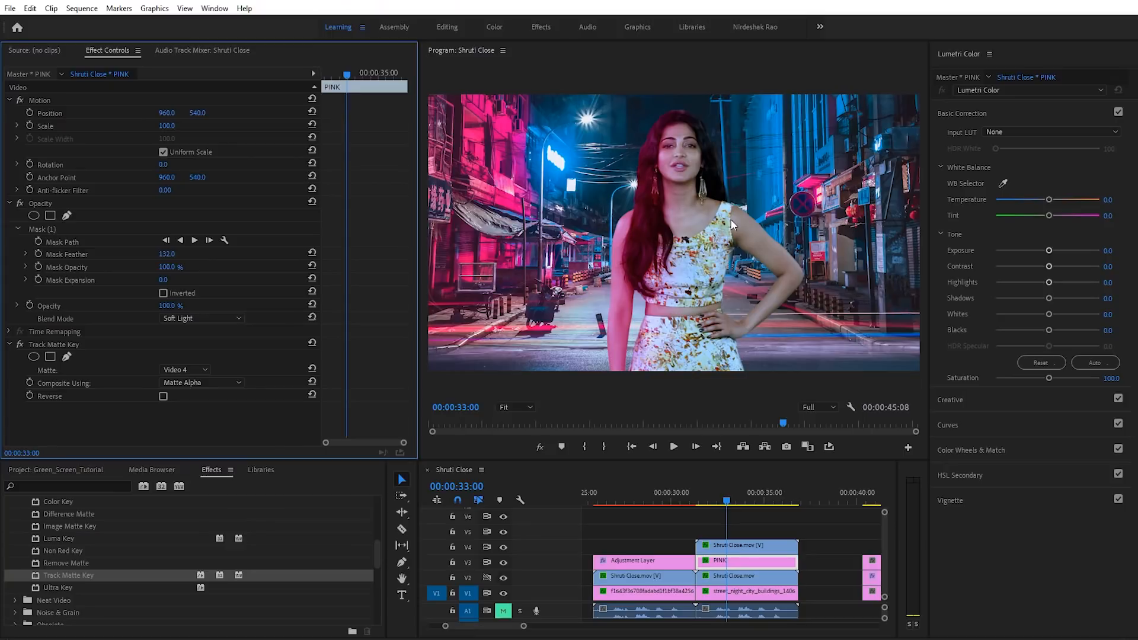
pyautogui.click(748, 564)
# - Create a 1920 x 1080 color matte named "blue", sampling the blue neon light in the street background and brightening it to 009EFF
pyautogui.click(71, 469)
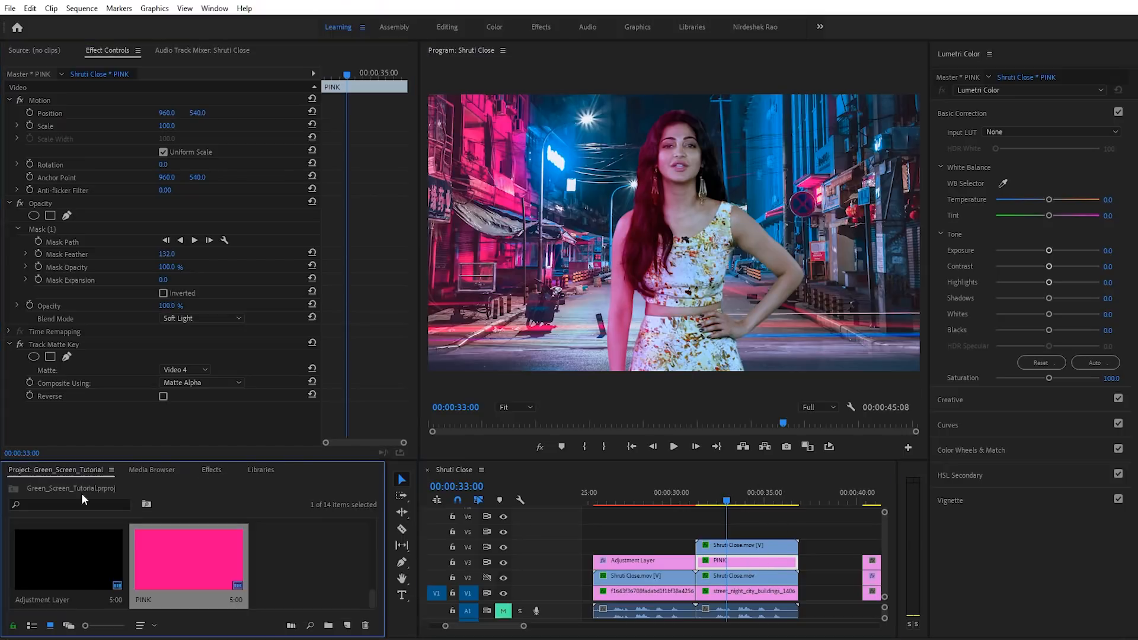
pyautogui.rightClick(313, 545)
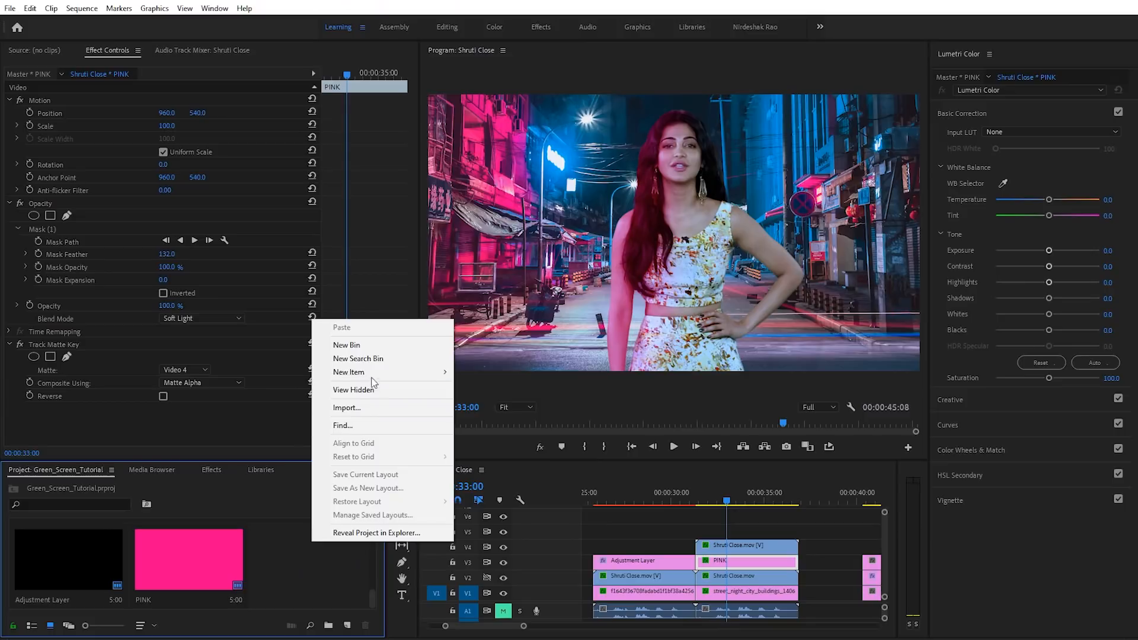
pyautogui.moveTo(368, 373)
pyautogui.click(506, 468)
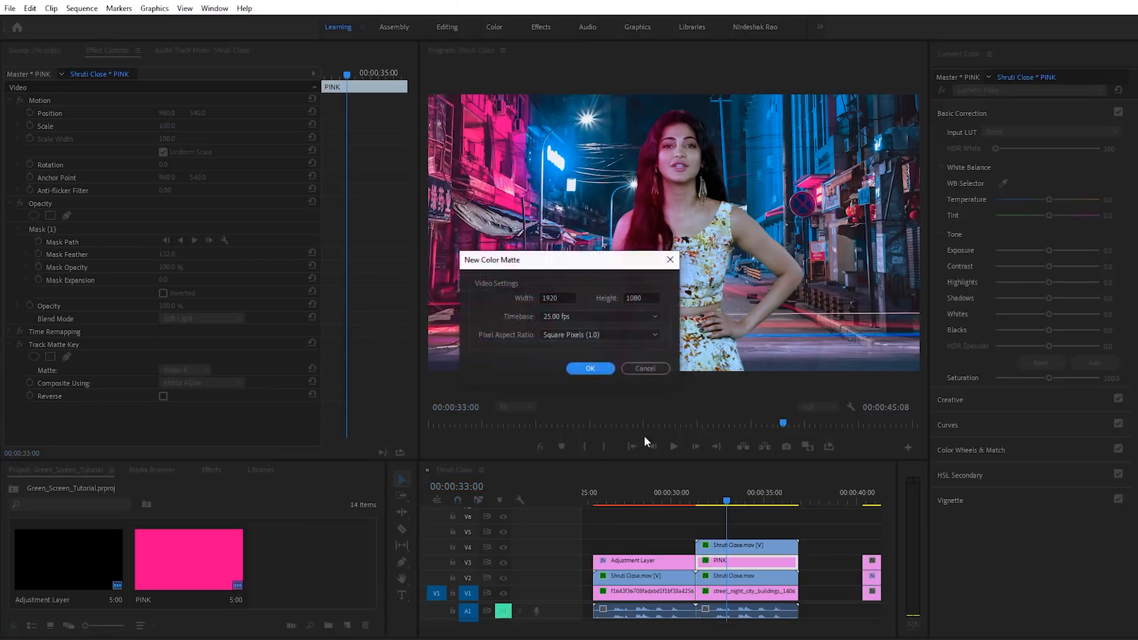
pyautogui.click(583, 366)
pyautogui.click(1022, 479)
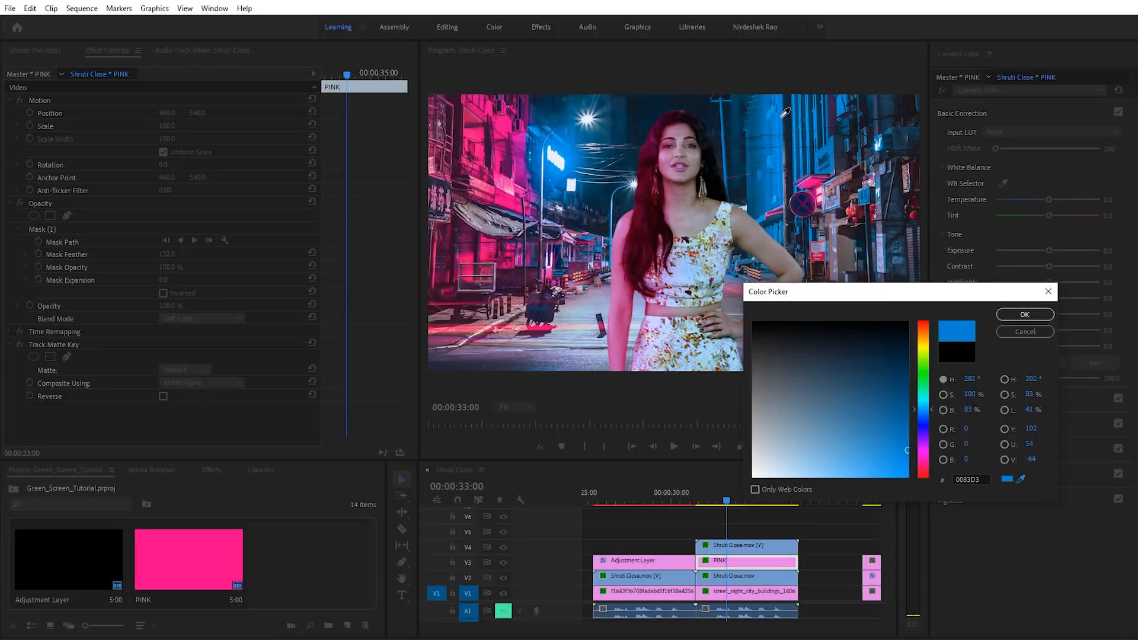
pyautogui.moveTo(909, 451); pyautogui.dragTo(915, 499)
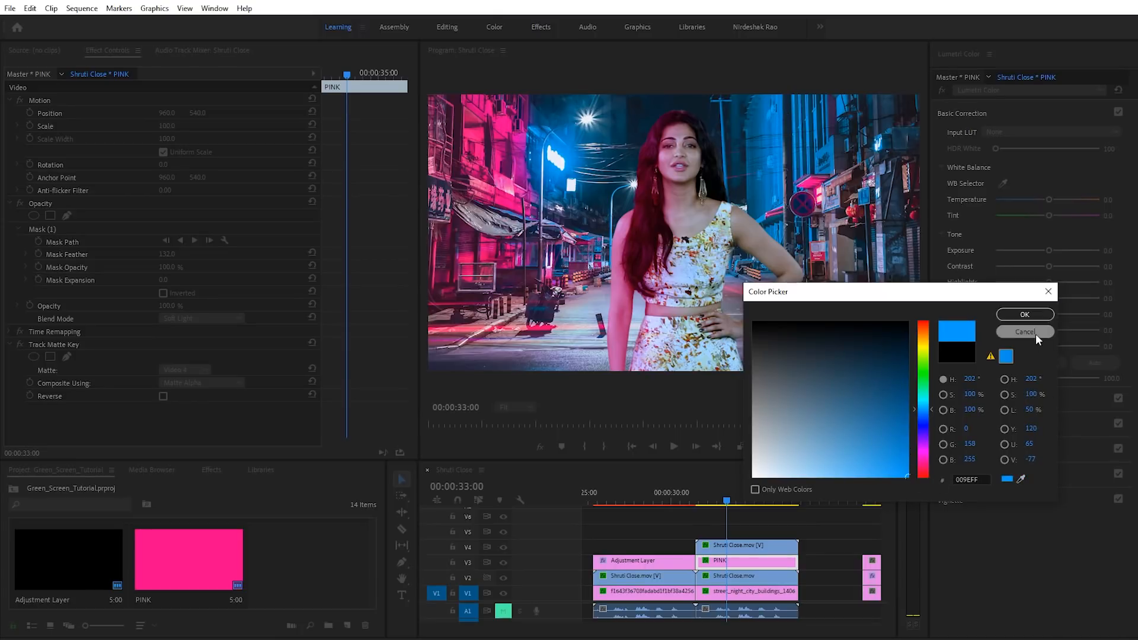
pyautogui.click(1022, 314)
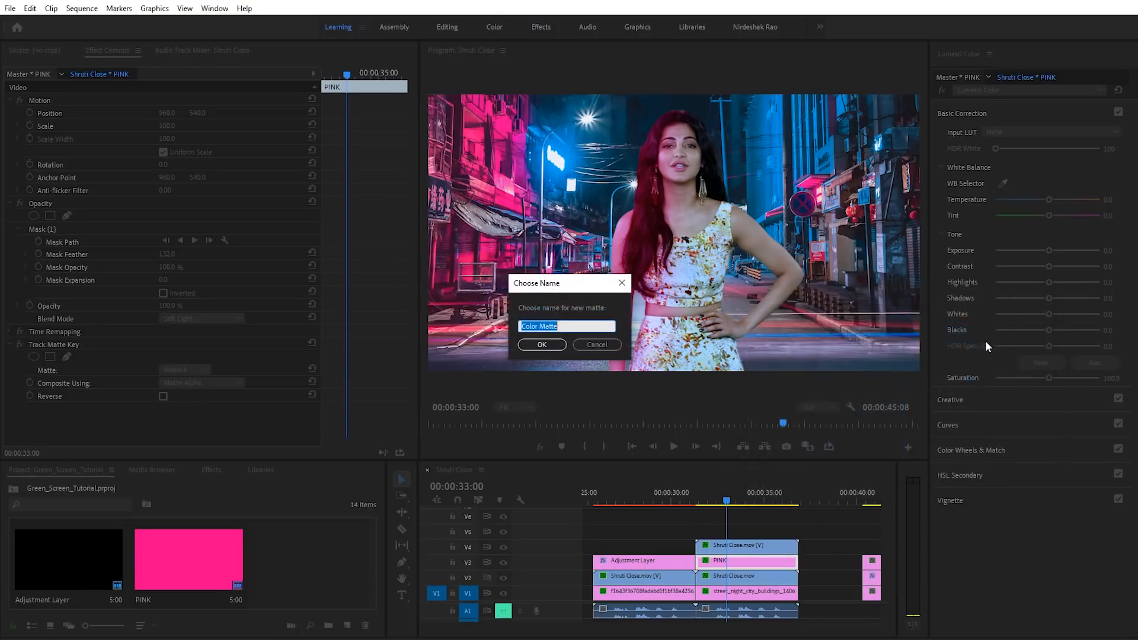
pyautogui.write('blue')
pyautogui.click(543, 347)
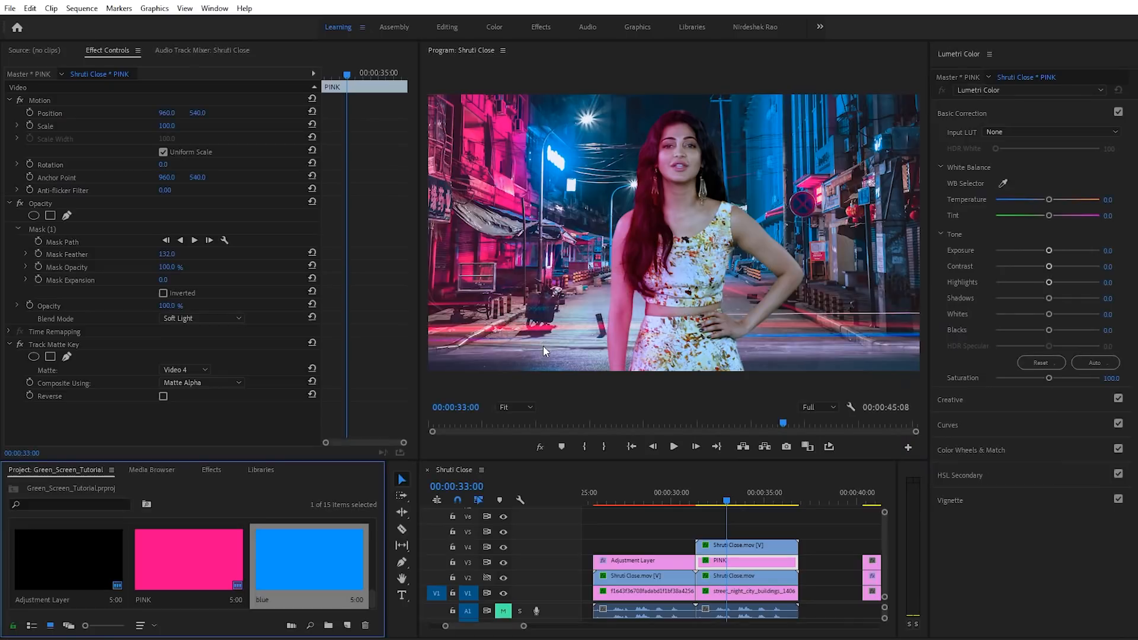
# - Place the blue matte on V5 over the night-street section and duplicate the keyed woman clip from V4 onto V6
pyautogui.moveTo(330, 559); pyautogui.dragTo(798, 531)
pyautogui.click(741, 545)
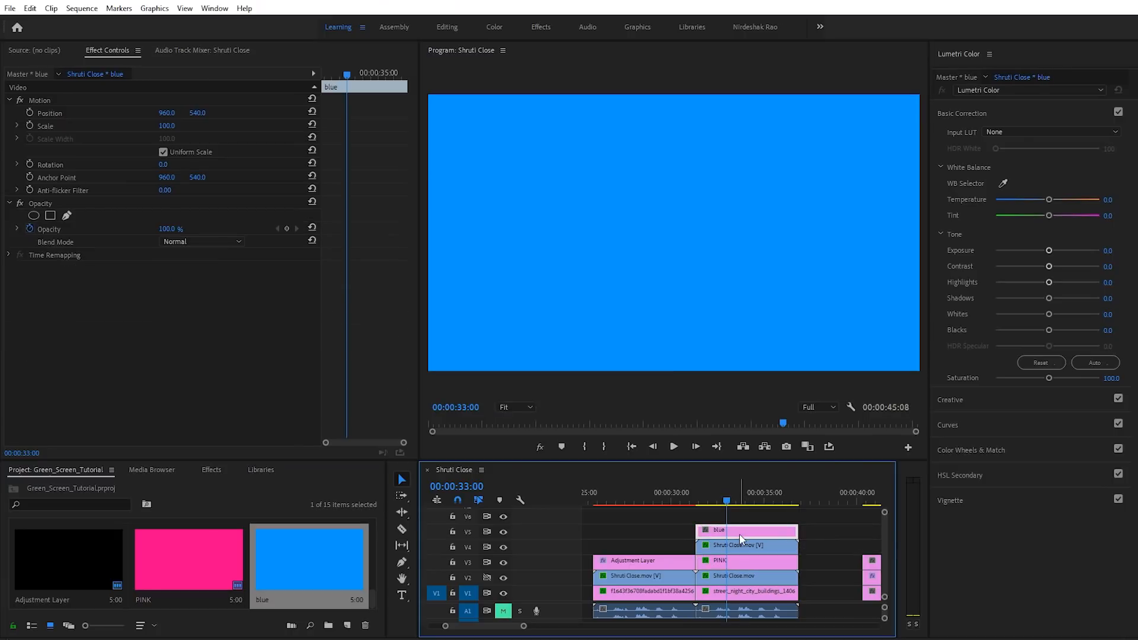
pyautogui.moveTo(741, 549); pyautogui.dragTo(731, 525)
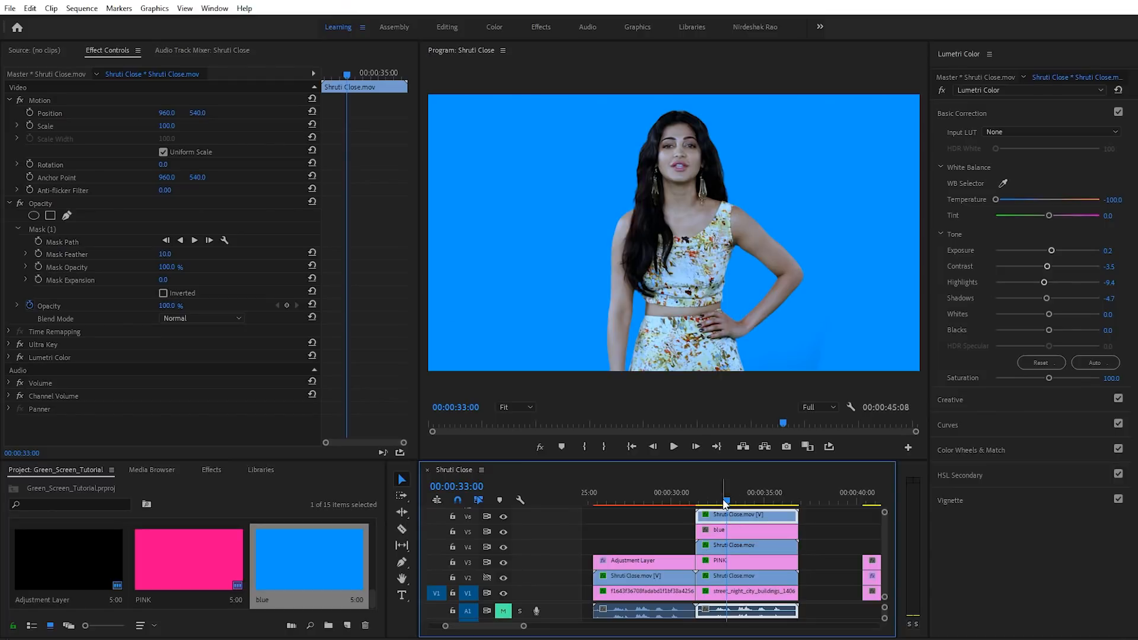
# - Apply the Track Matte Key effect to the blue matte and set its matte to Video 6
pyautogui.click(720, 528)
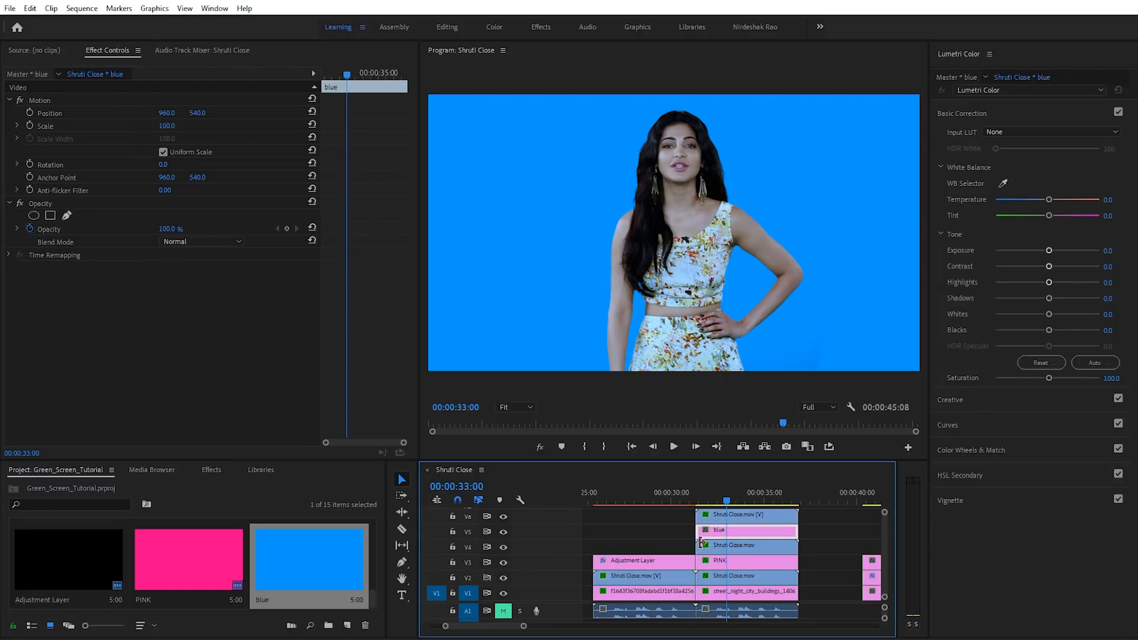
pyautogui.click(210, 470)
pyautogui.moveTo(87, 578); pyautogui.dragTo(136, 356)
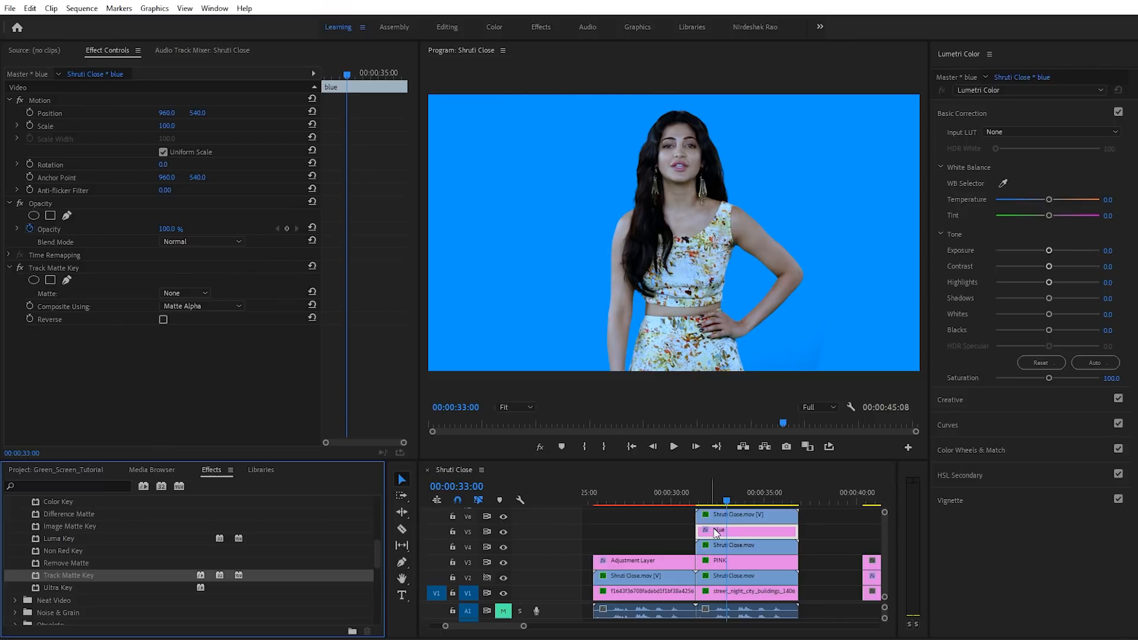
pyautogui.click(201, 293)
pyautogui.click(197, 333)
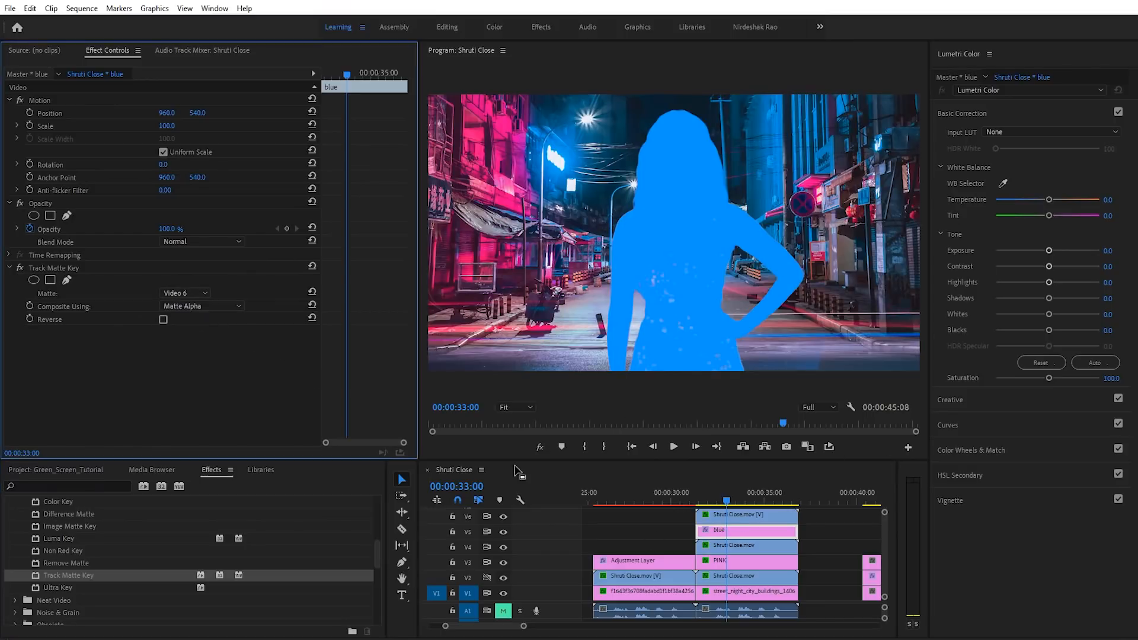
pyautogui.click(739, 530)
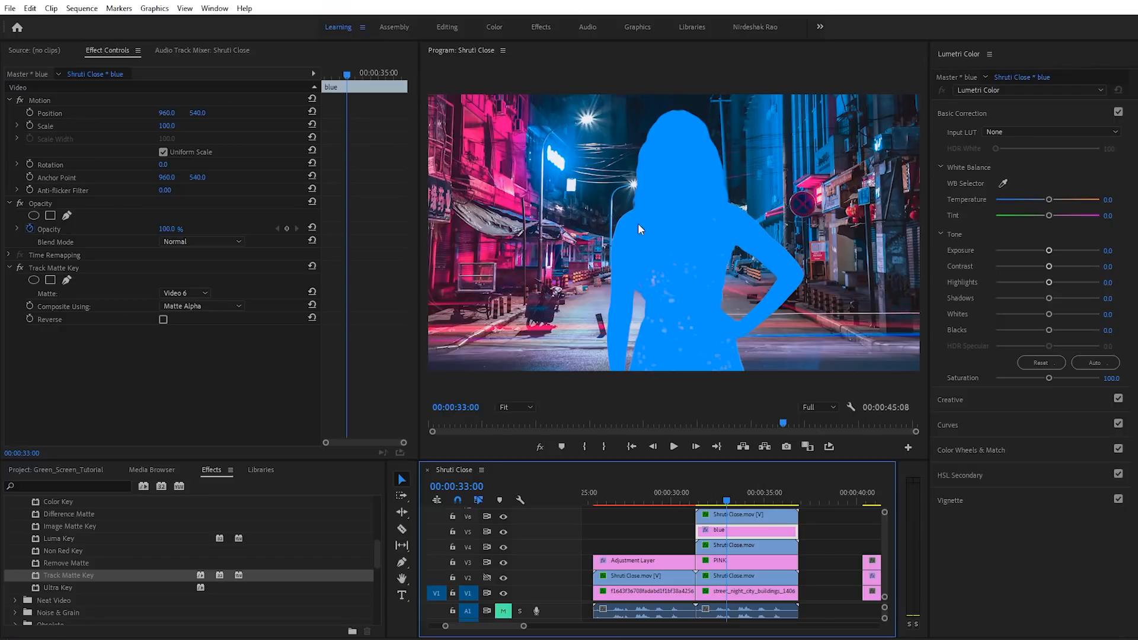
# - Turn off opacity keyframing on the blue matte, compare the Overlay and Soft Light blend modes on it, and choose Soft Light
pyautogui.moveTo(728, 501); pyautogui.dragTo(721, 501)
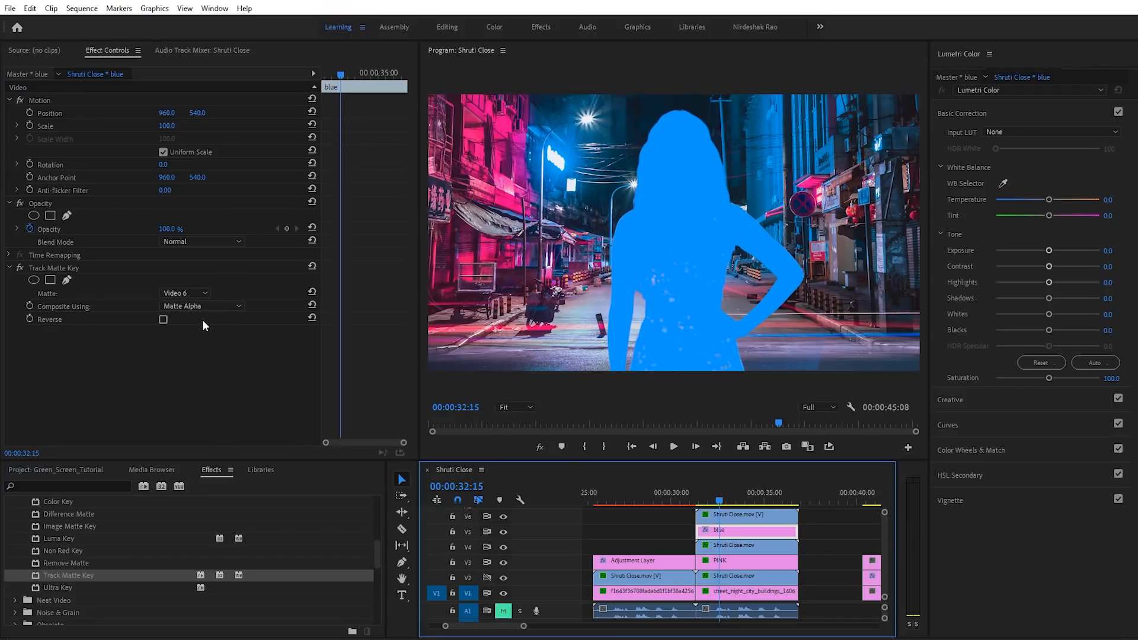
pyautogui.click(52, 231)
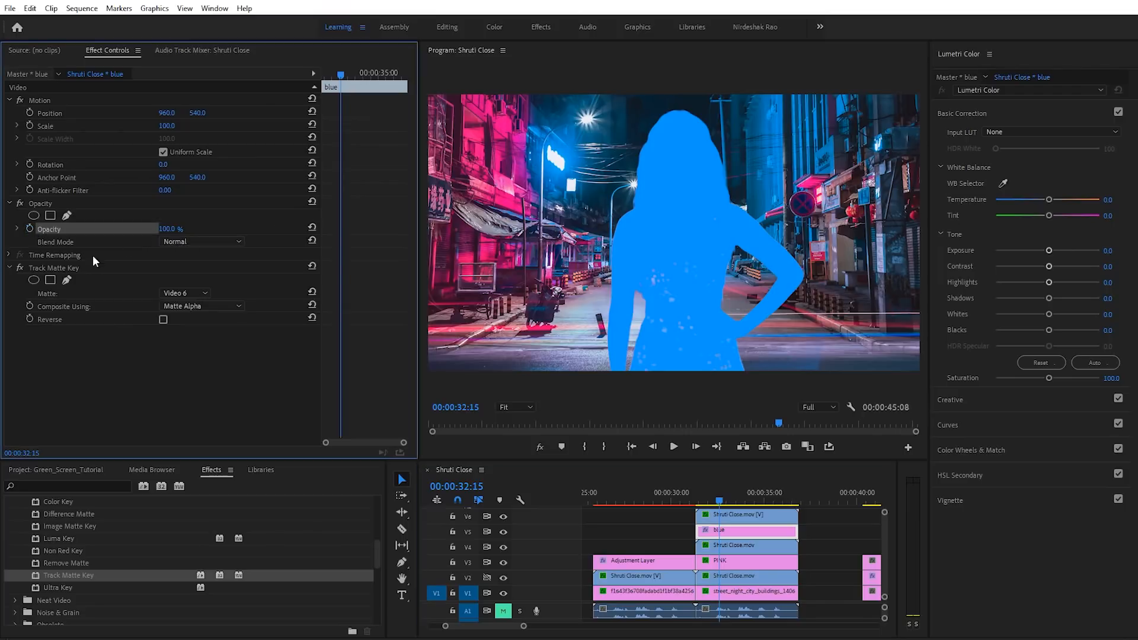
pyautogui.click(223, 236)
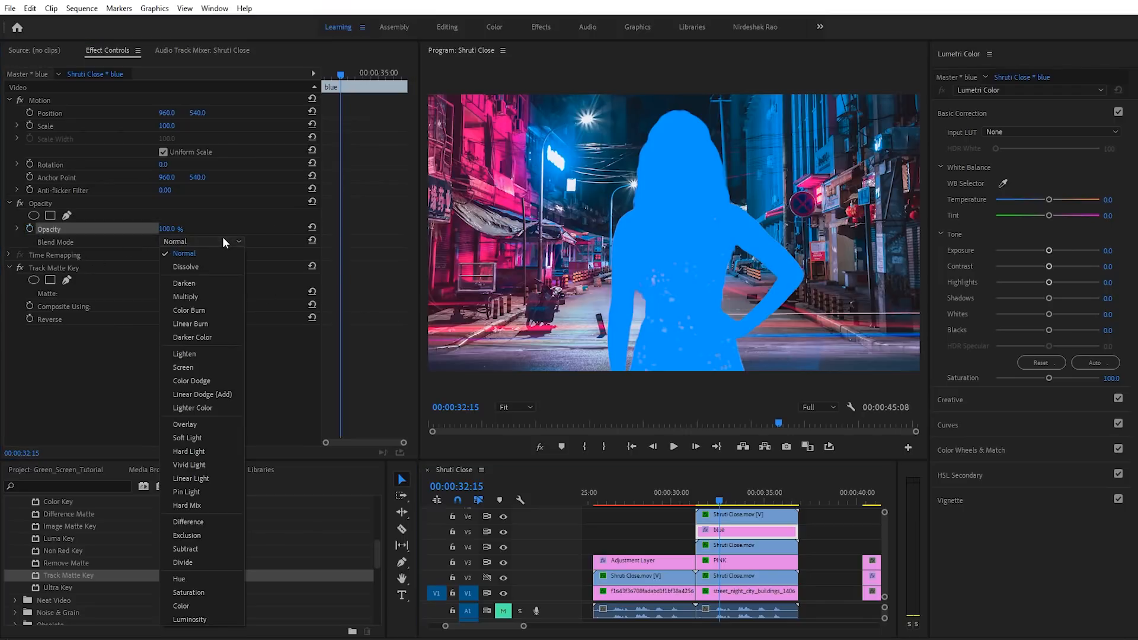
pyautogui.click(202, 423)
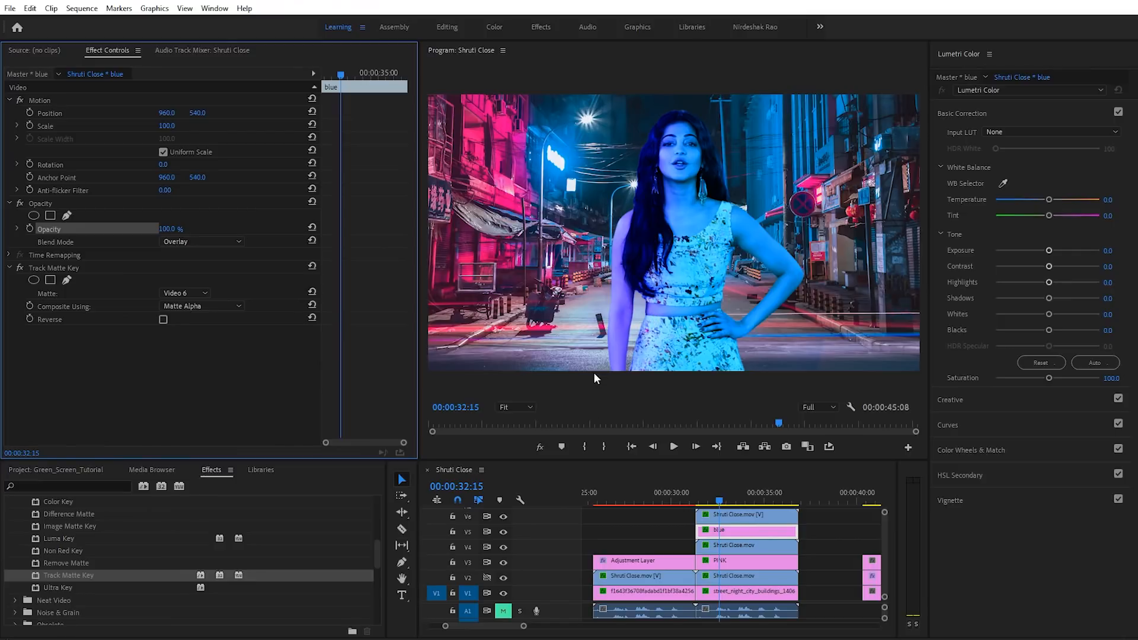
pyautogui.click(213, 241)
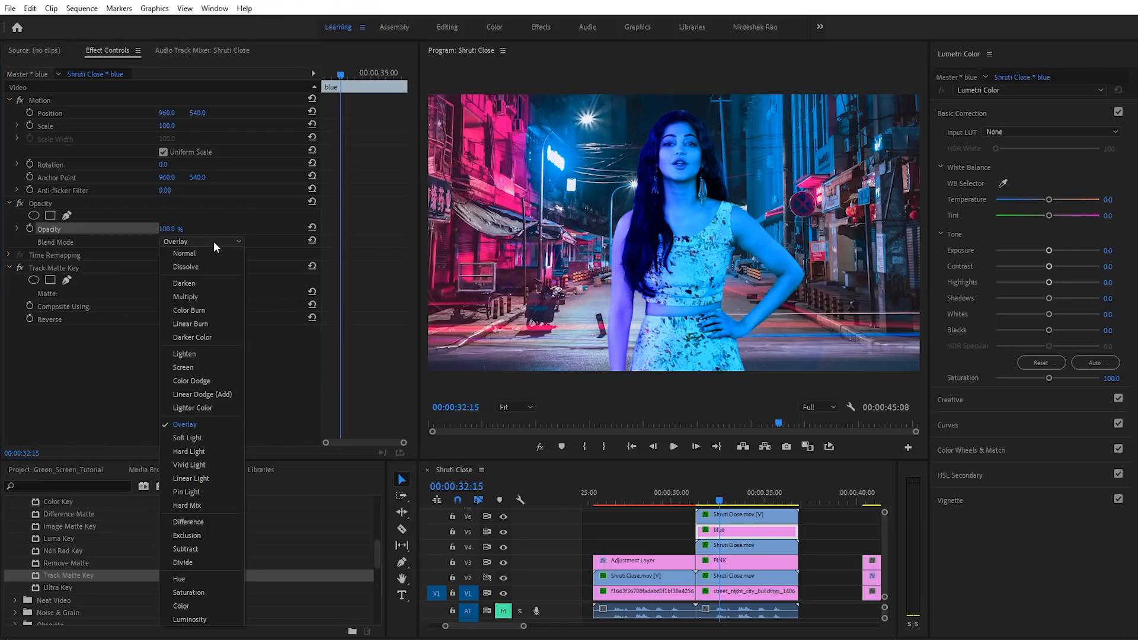
pyautogui.click(202, 438)
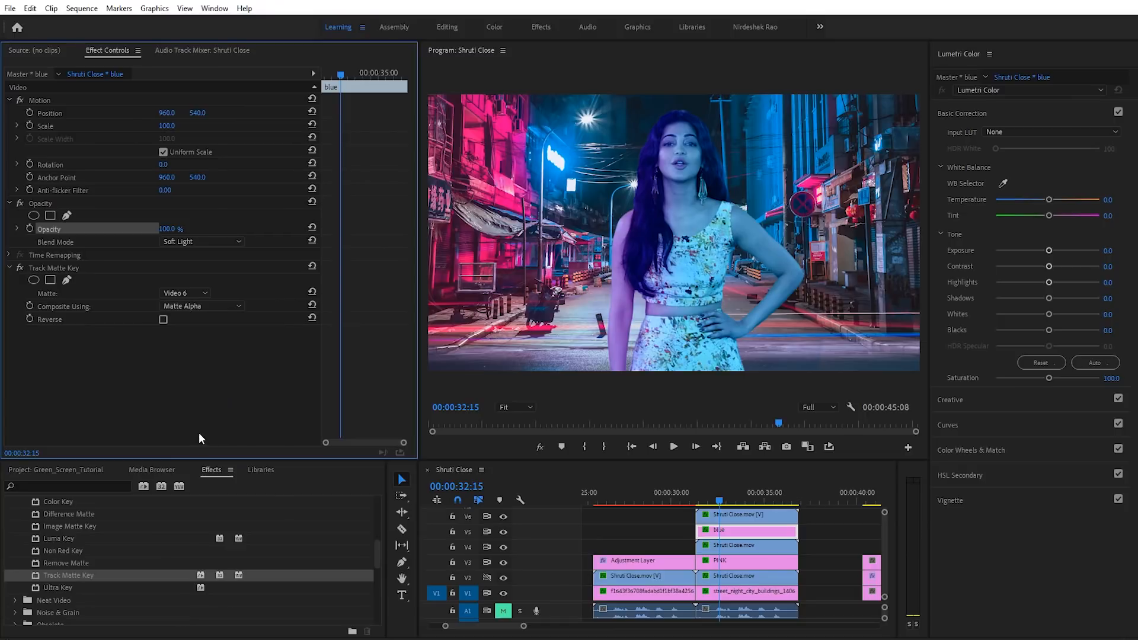
pyautogui.click(218, 240)
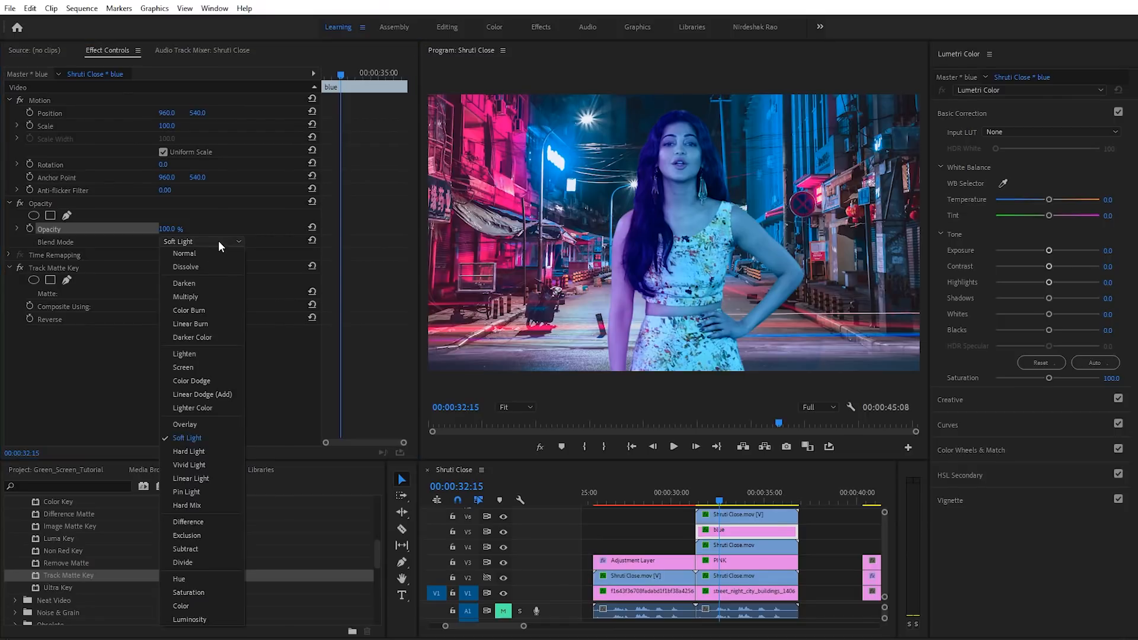
pyautogui.click(231, 238)
pyautogui.click(231, 240)
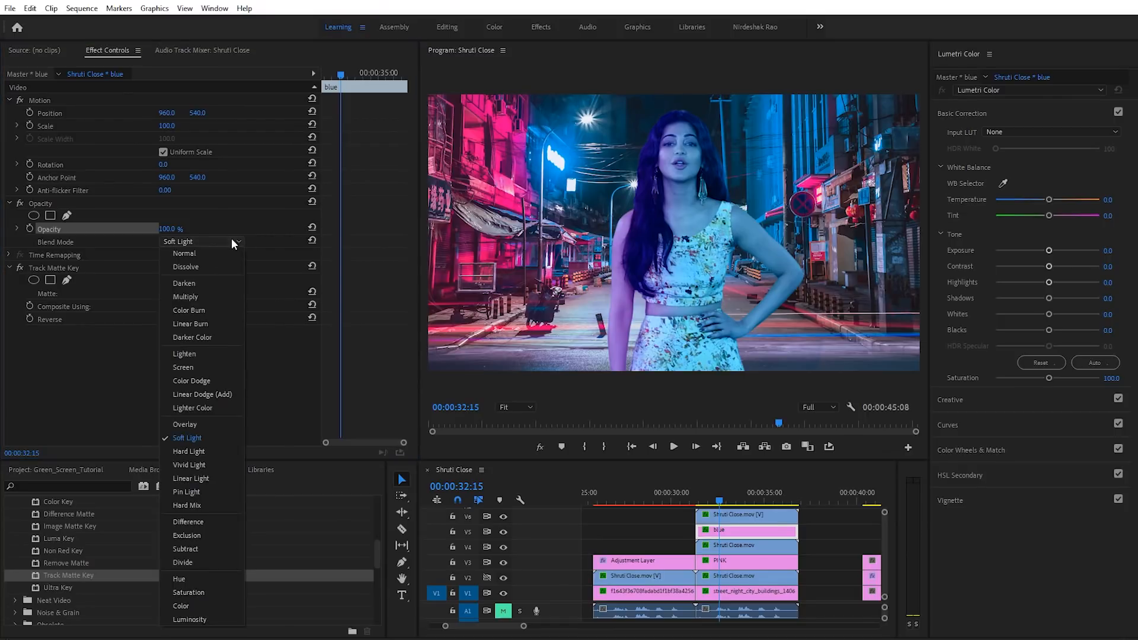
pyautogui.click(189, 424)
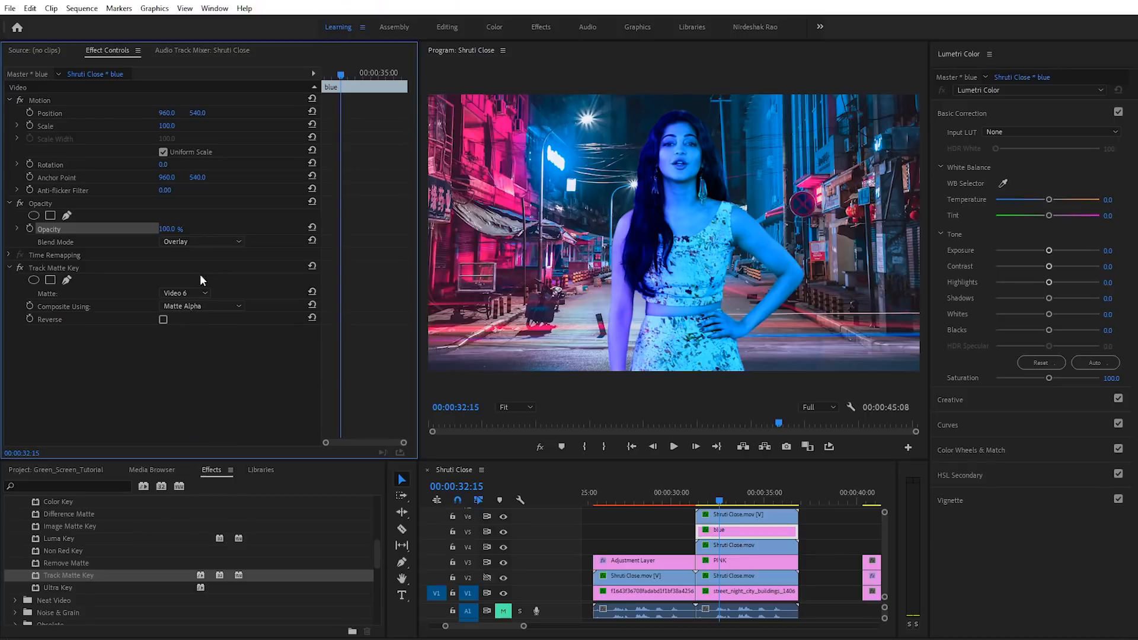
pyautogui.click(212, 237)
pyautogui.click(187, 437)
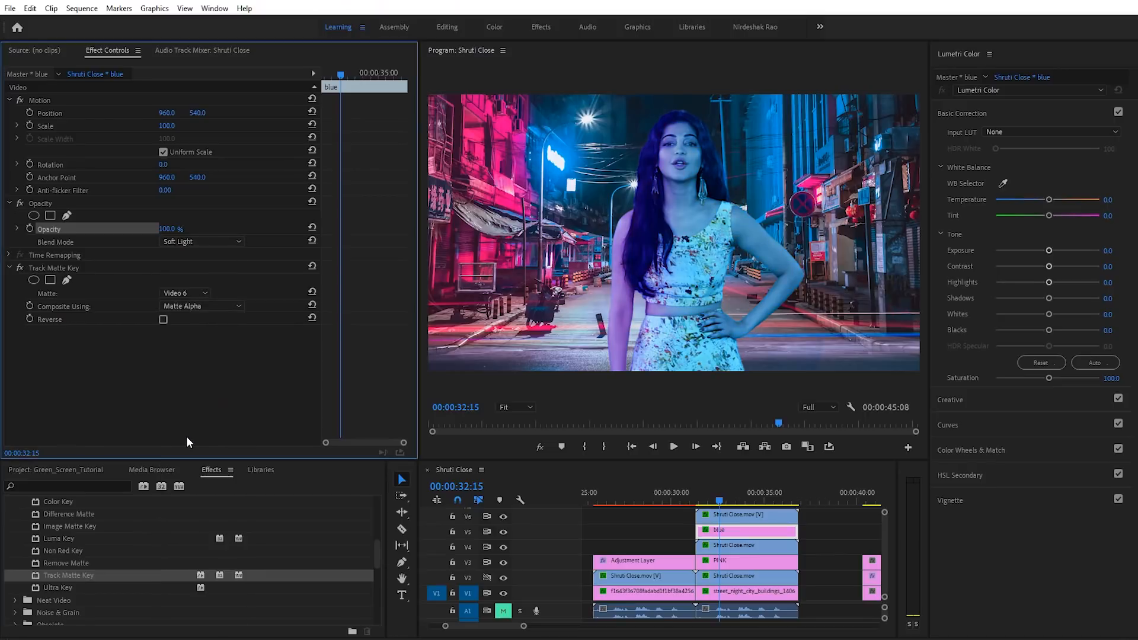
# - Draw a closed free-form opacity mask on the blue matte around the side of the woman facing away from the pink shops, splitting her down the middle
pyautogui.click(66, 216)
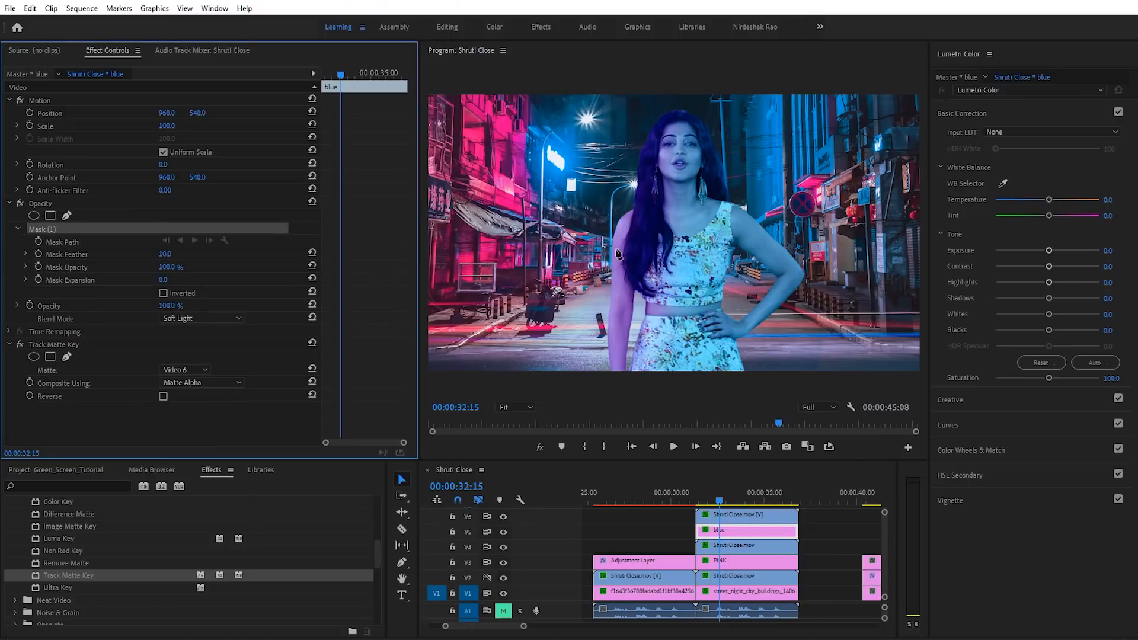
pyautogui.click(857, 381)
pyautogui.moveTo(841, 92); pyautogui.dragTo(830, 77)
pyautogui.click(709, 74)
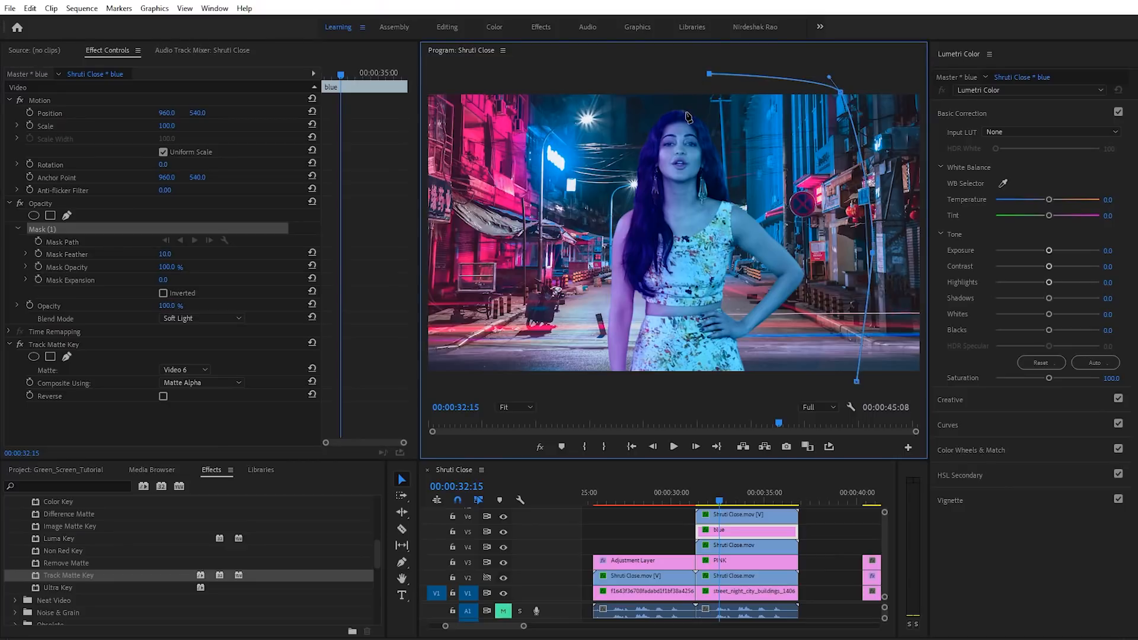
pyautogui.click(651, 96)
pyautogui.click(679, 118)
pyautogui.click(691, 224)
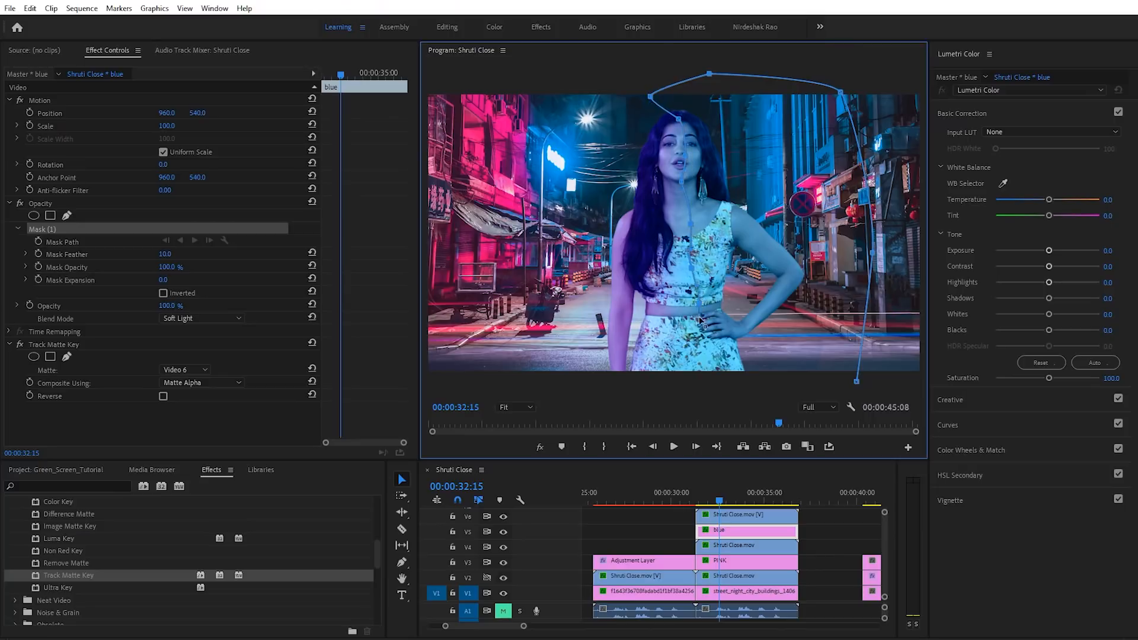
pyautogui.click(711, 390)
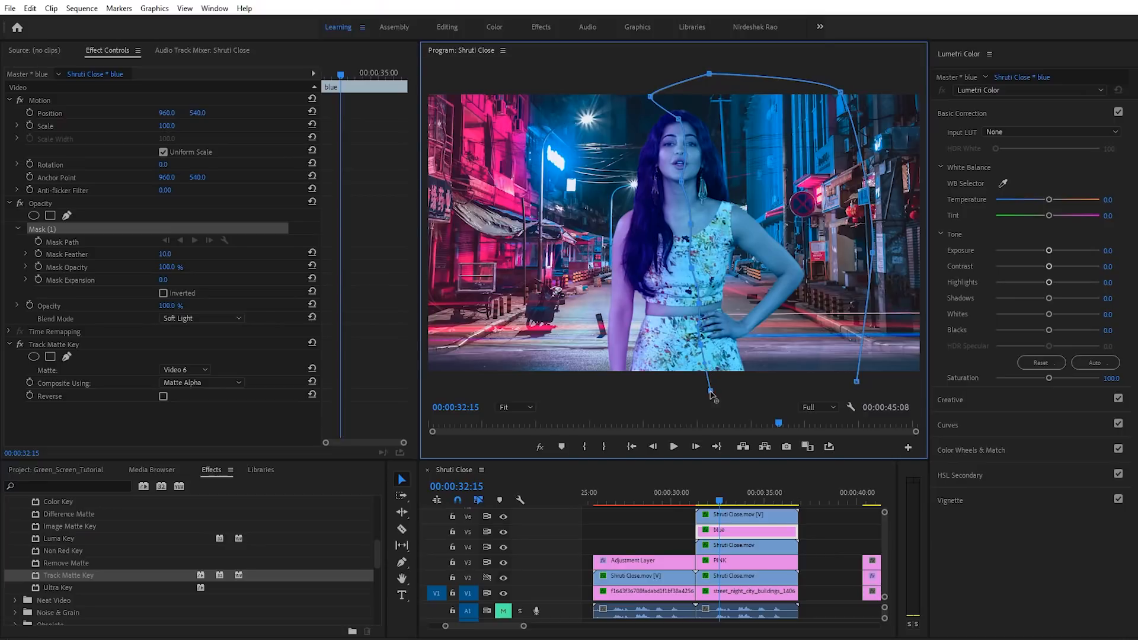
pyautogui.click(856, 381)
pyautogui.moveTo(856, 381)
pyautogui.mouseDown()
pyautogui.moveTo(859, 398)
pyautogui.moveTo(862, 377)
pyautogui.mouseUp()
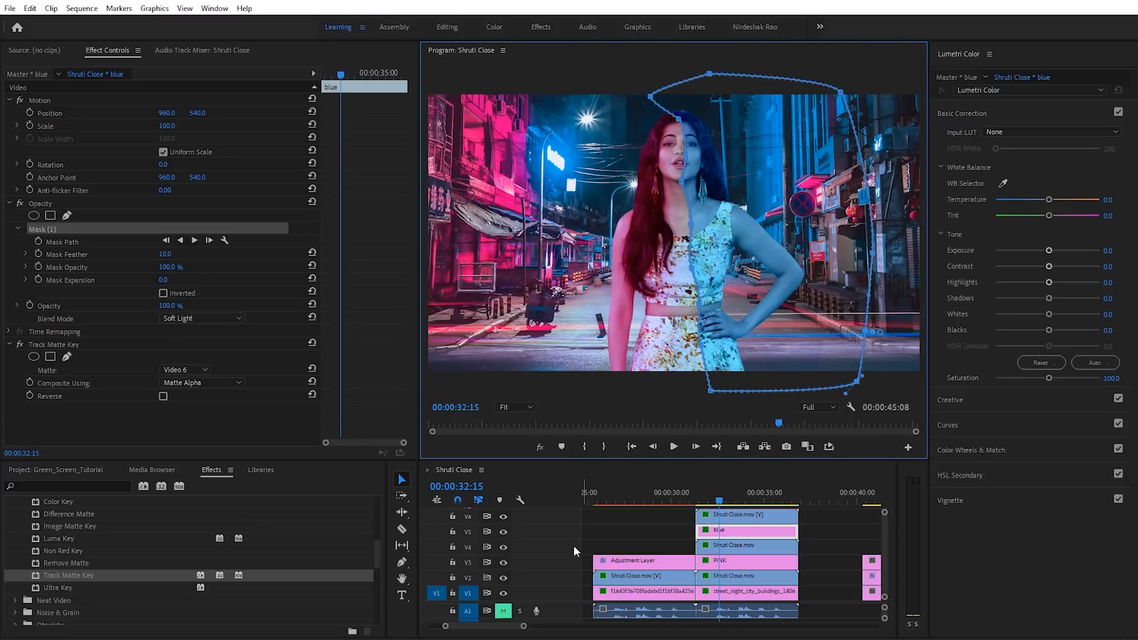
# - Set the mask feather of the blue matte's opacity mask to 208
pyautogui.click(838, 529)
pyautogui.click(766, 537)
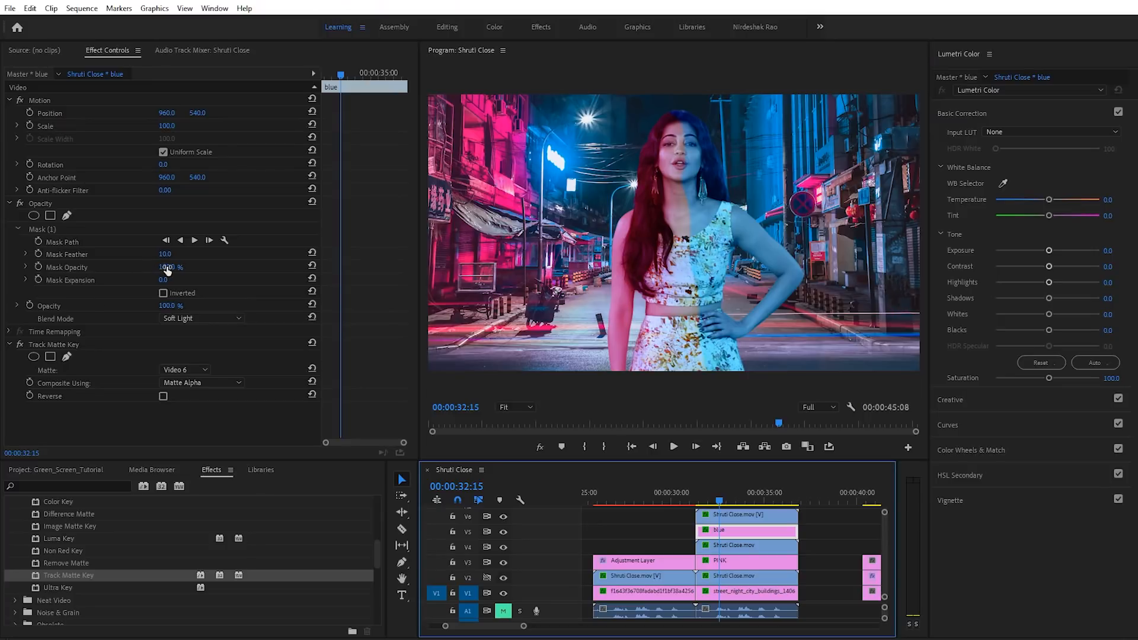
pyautogui.moveTo(164, 259); pyautogui.dragTo(237, 258)
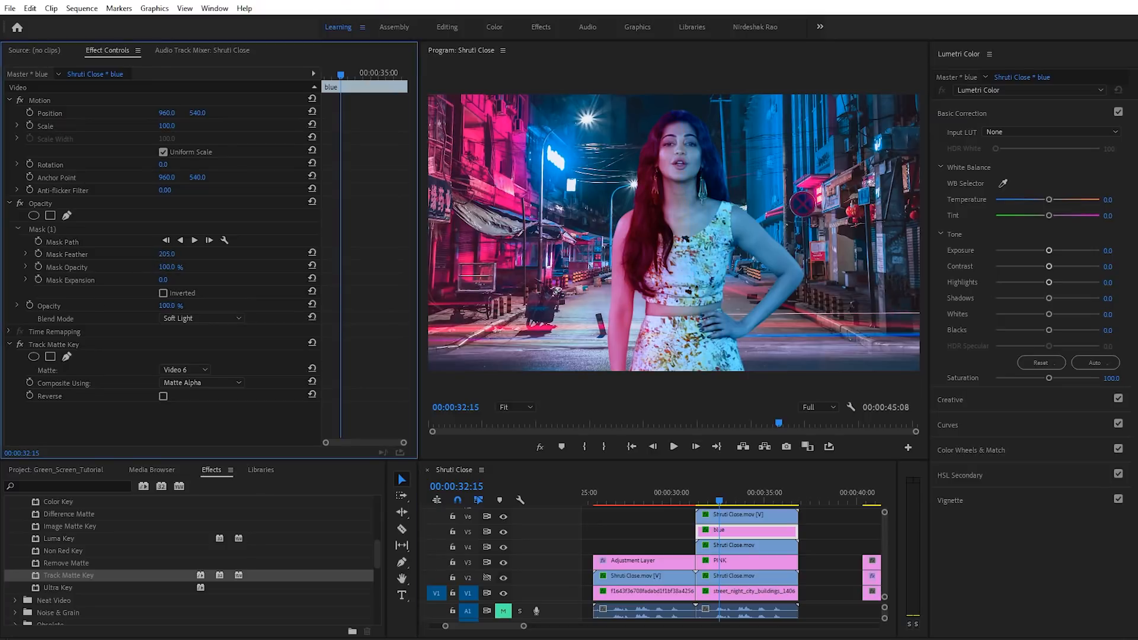
pyautogui.moveTo(167, 254); pyautogui.dragTo(584, 453)
pyautogui.click(760, 534)
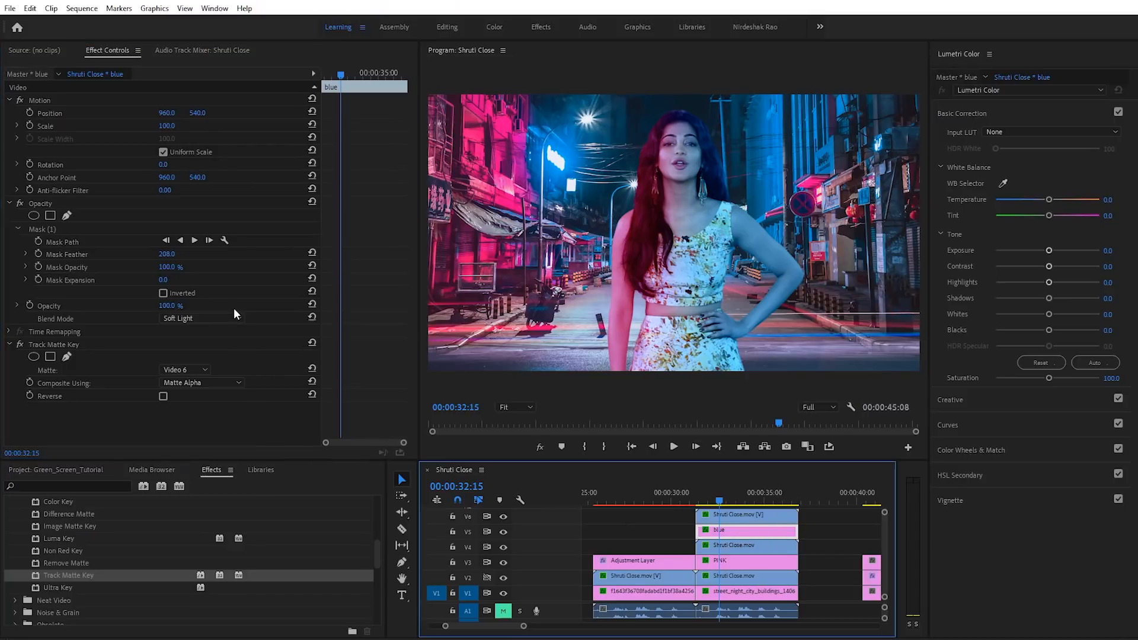
# - Change the masked blue matte's blend mode to Overlay and set its opacity to 33%
pyautogui.click(215, 318)
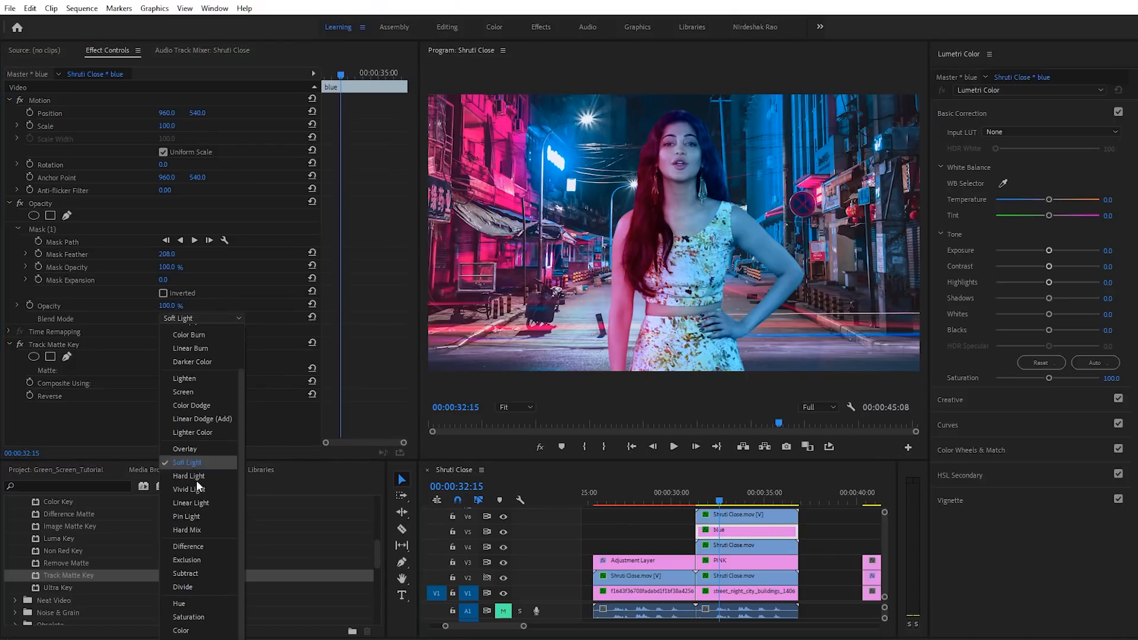
pyautogui.click(193, 452)
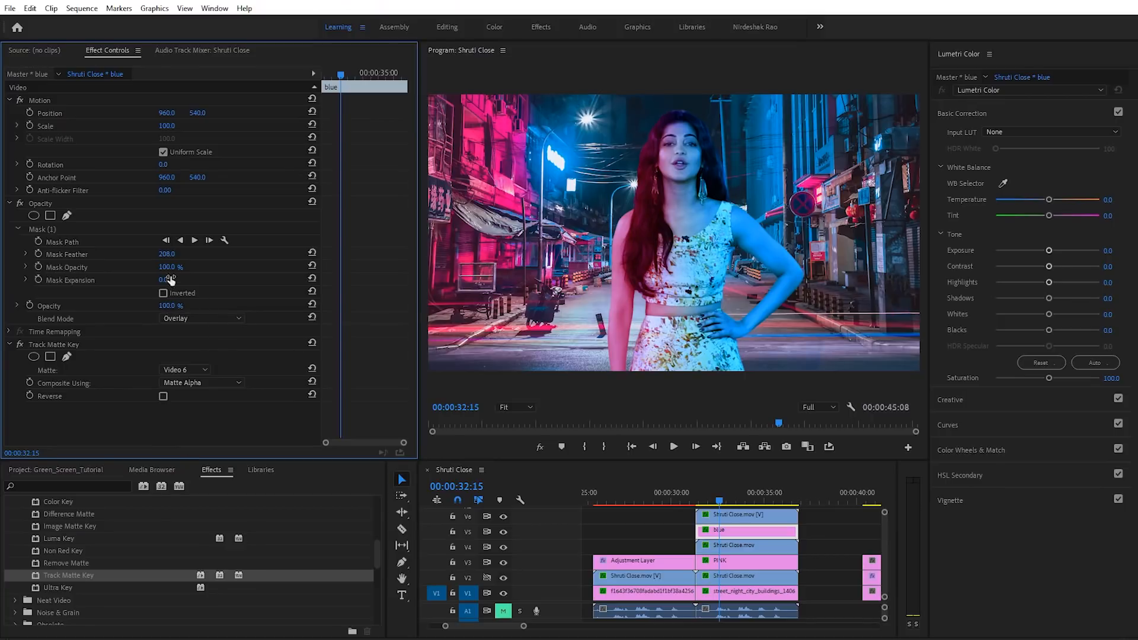
pyautogui.click(166, 305)
pyautogui.write('33')
pyautogui.press('Return')
# - Change the PINK matte's blend mode on V3 to Overlay
pyautogui.click(719, 564)
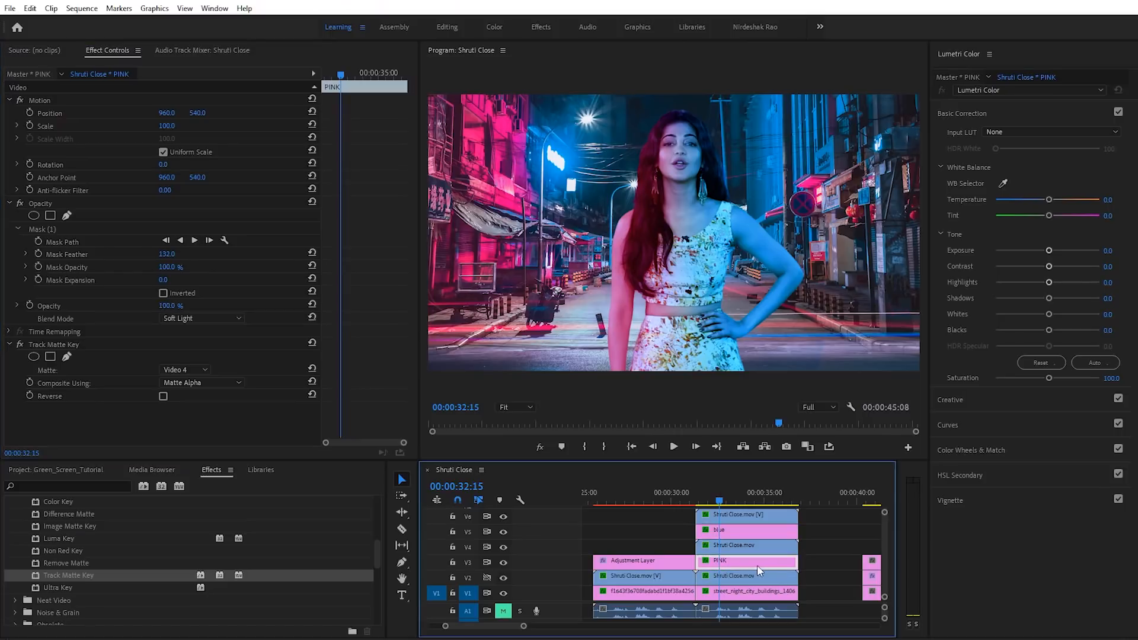
pyautogui.click(194, 314)
pyautogui.click(188, 452)
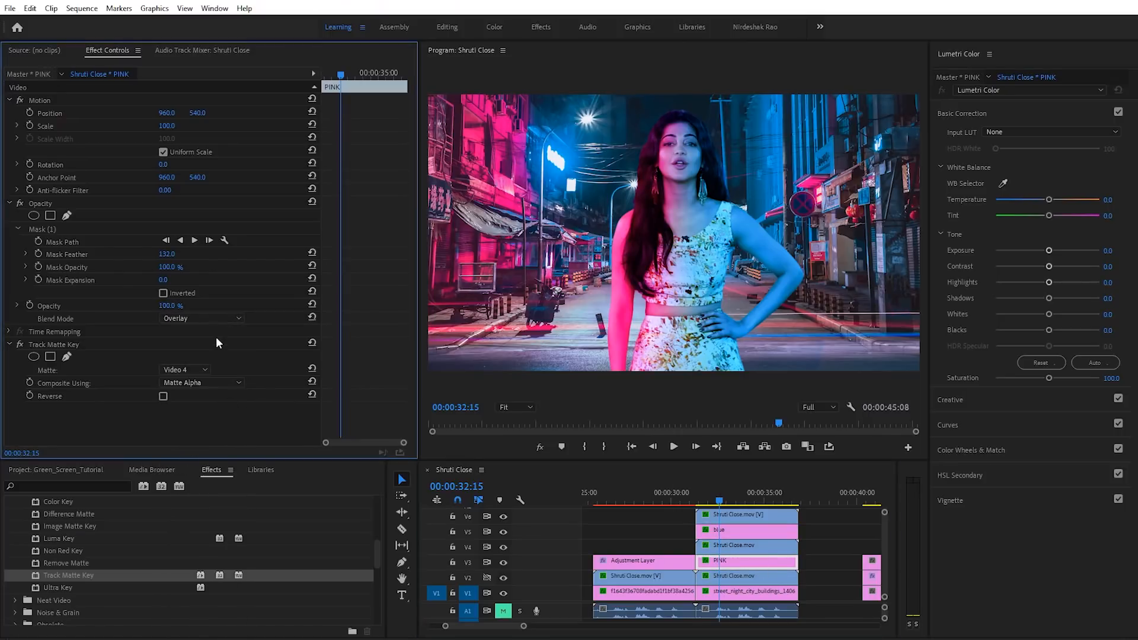
# - Lower the opacity of the PINK matte on V3 to 58%
pyautogui.moveTo(173, 311); pyautogui.dragTo(148, 305)
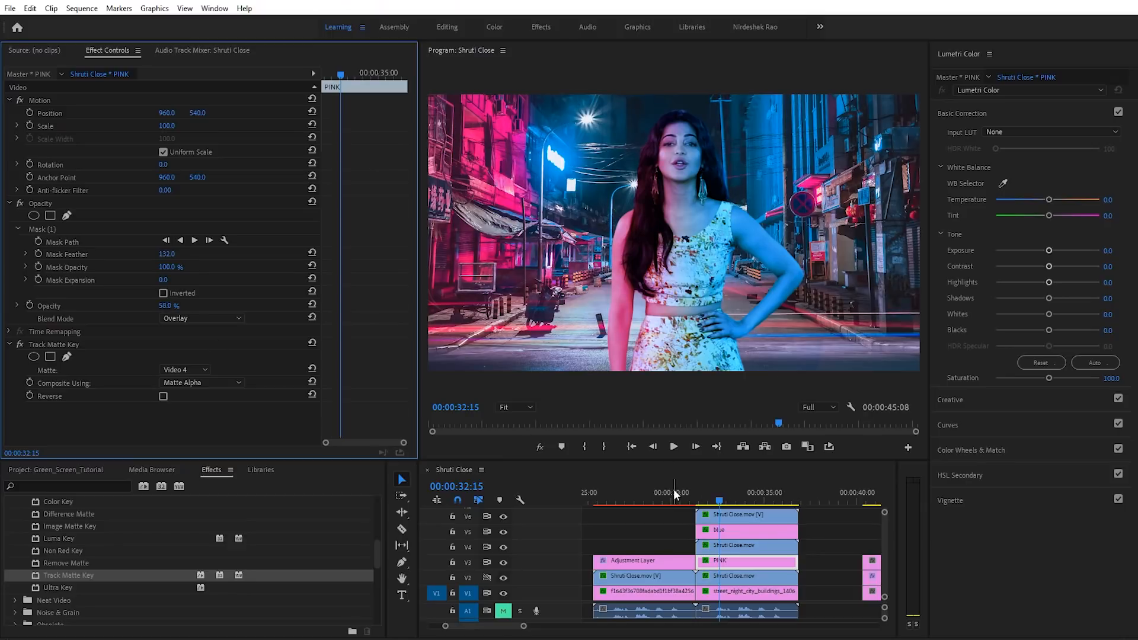
# - Trim the start of the clips and mattes on V3 to V6 to the playhead at 00:00:32:15
pyautogui.moveTo(819, 518); pyautogui.dragTo(739, 566)
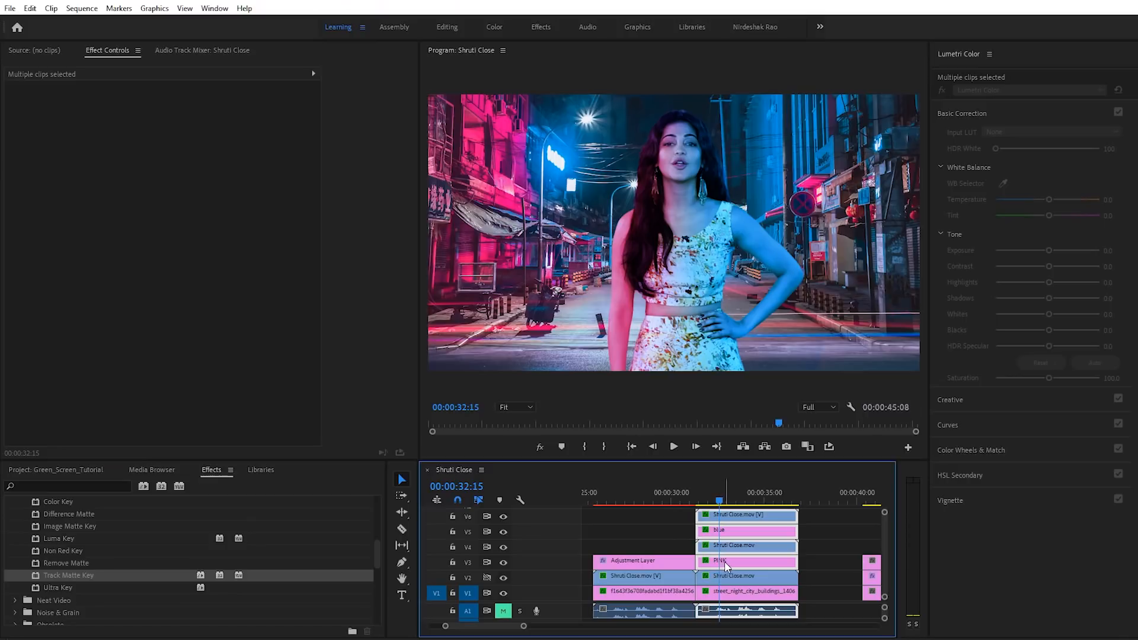
pyautogui.click(695, 515)
pyautogui.moveTo(693, 513); pyautogui.dragTo(723, 516)
# - Split the woman's V2 clip where the trimmed upper clips begin and turn off Lumetri Color on its first part
pyautogui.click(713, 500)
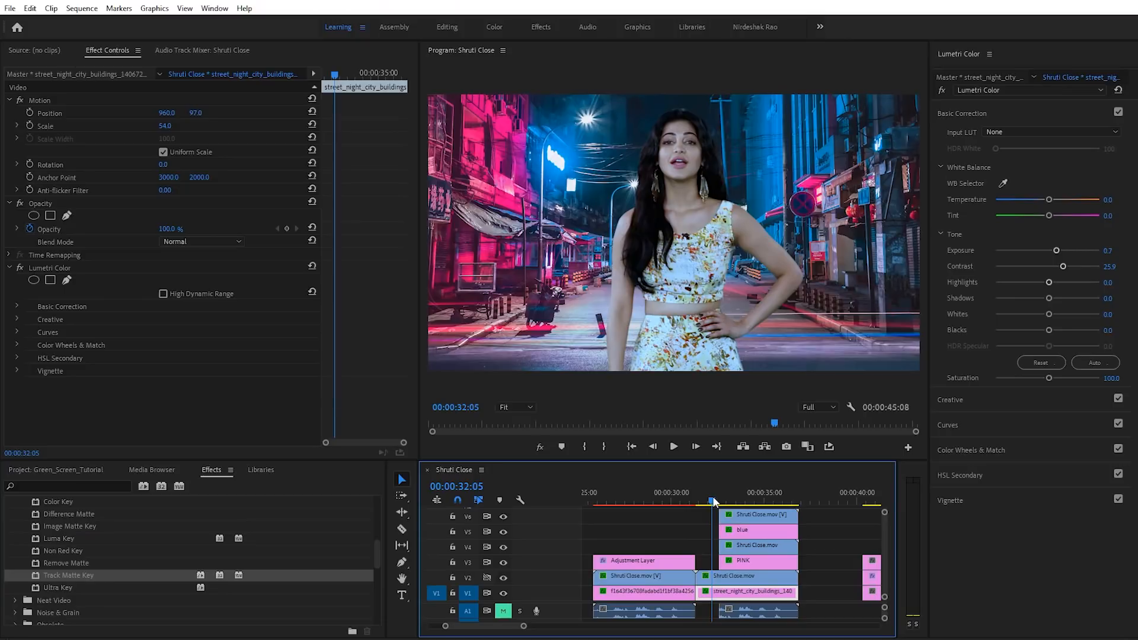
pyautogui.click(717, 580)
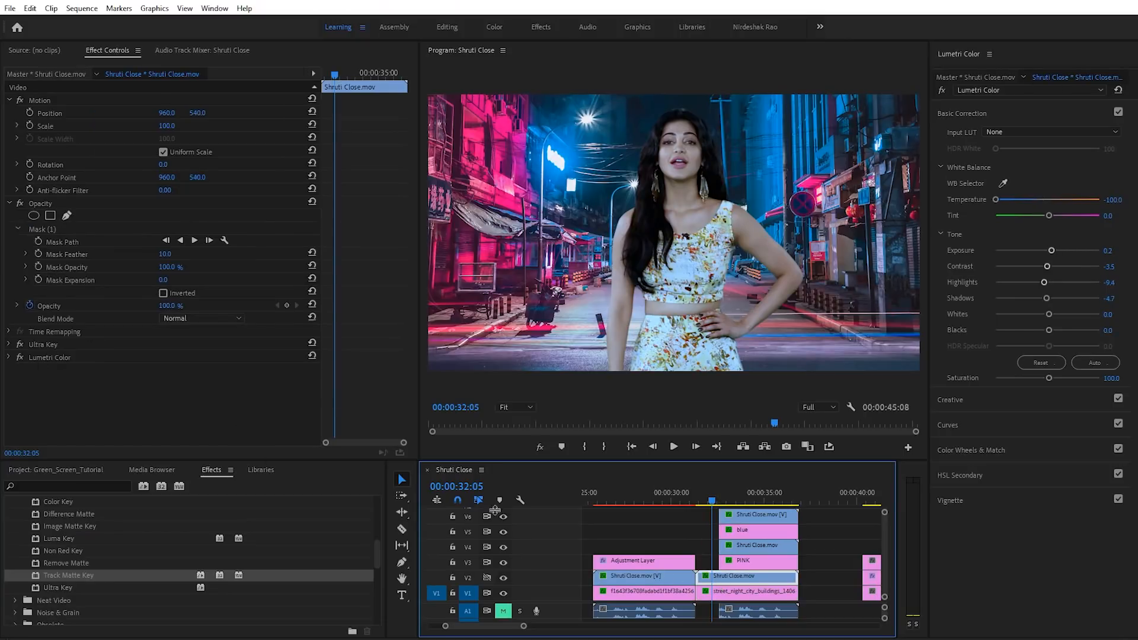
pyautogui.click(20, 357)
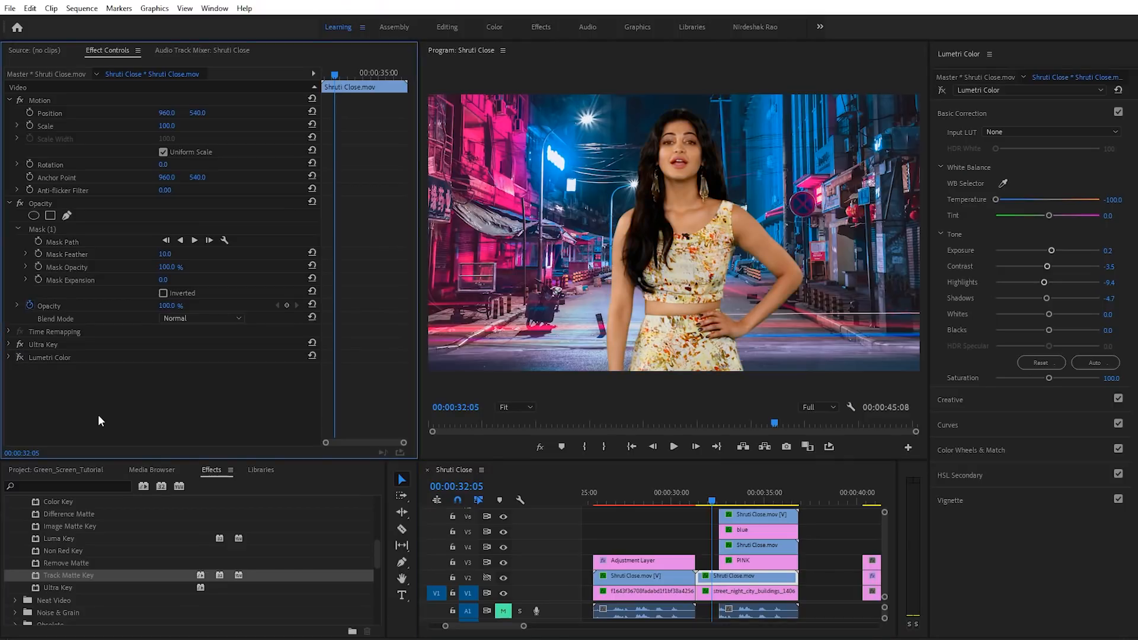
pyautogui.press('c')
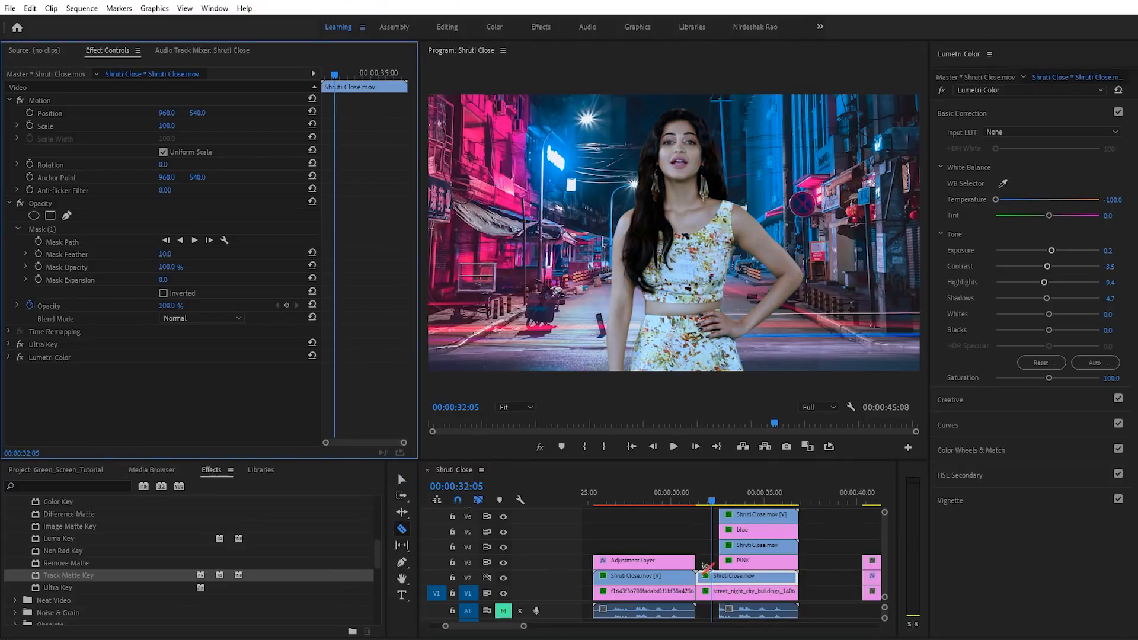
pyautogui.click(719, 578)
pyautogui.press('v')
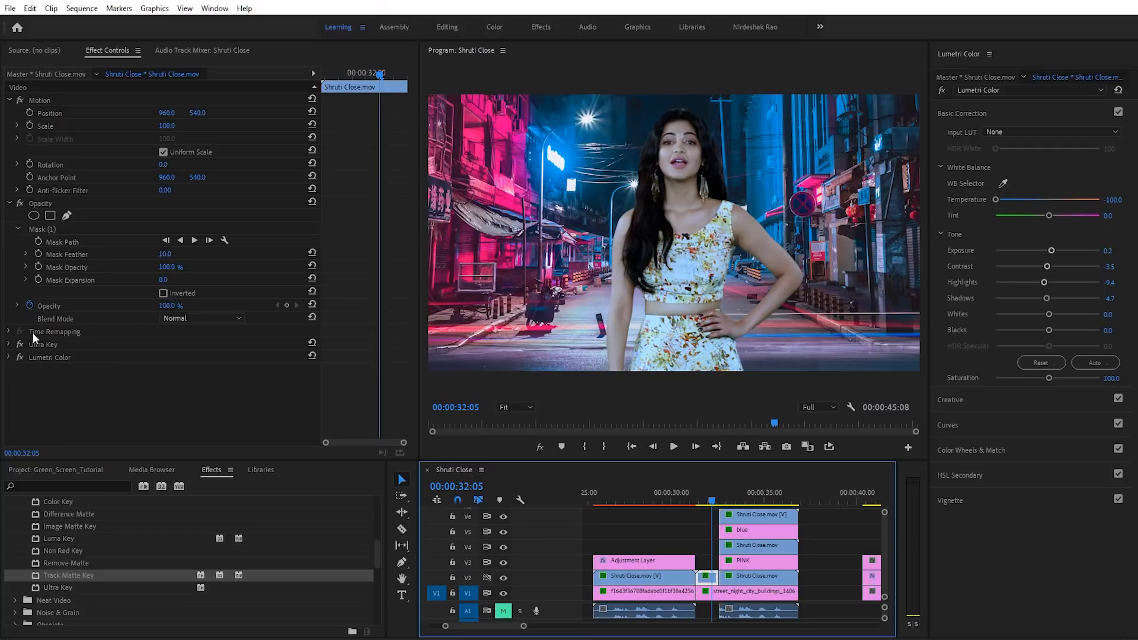
pyautogui.click(19, 357)
# - Set the PINK matte's opacity to 30% and check the pink light on the woman across the shot
pyautogui.moveTo(706, 499); pyautogui.dragTo(739, 507)
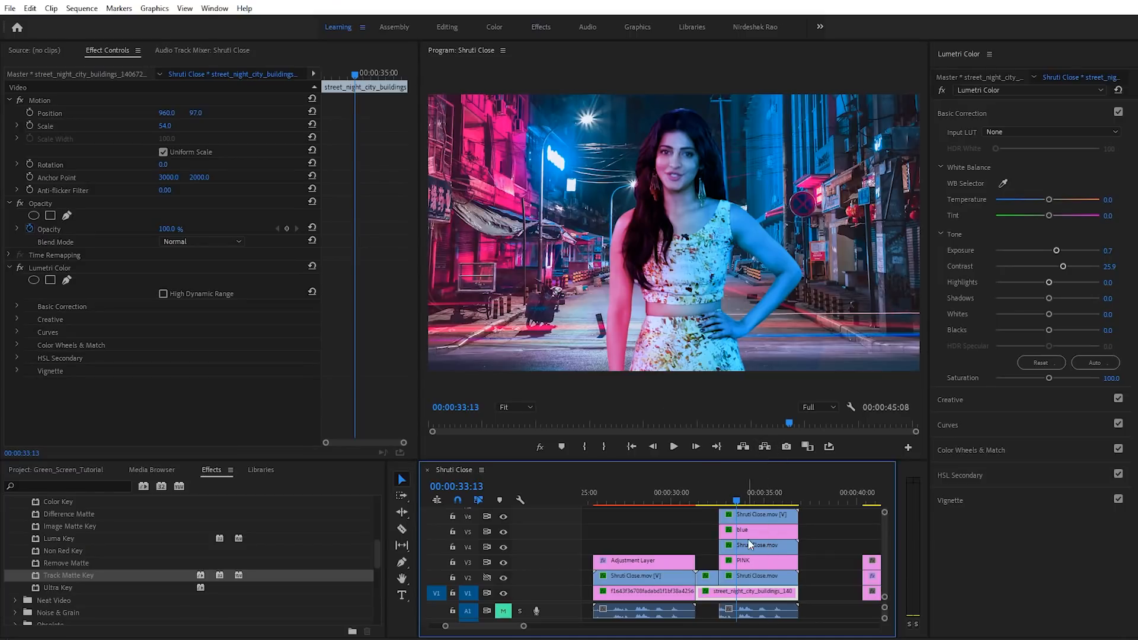
pyautogui.click(750, 562)
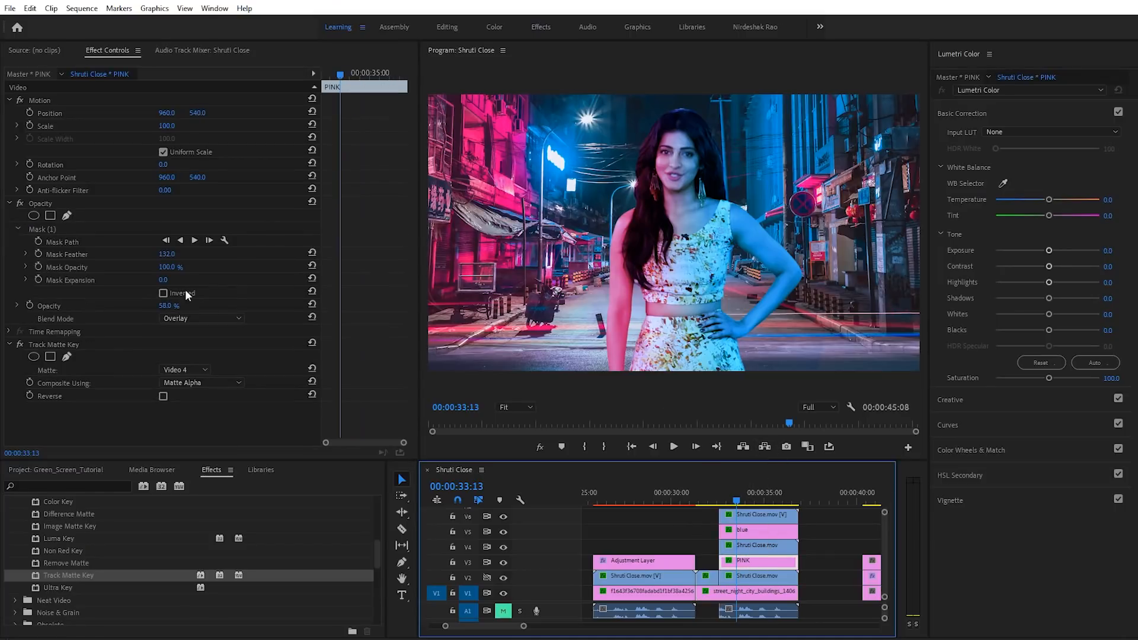
pyautogui.moveTo(165, 307)
pyautogui.mouseDown()
pyautogui.moveTo(154, 307)
pyautogui.moveTo(178, 306)
pyautogui.mouseUp()
pyautogui.click(175, 305)
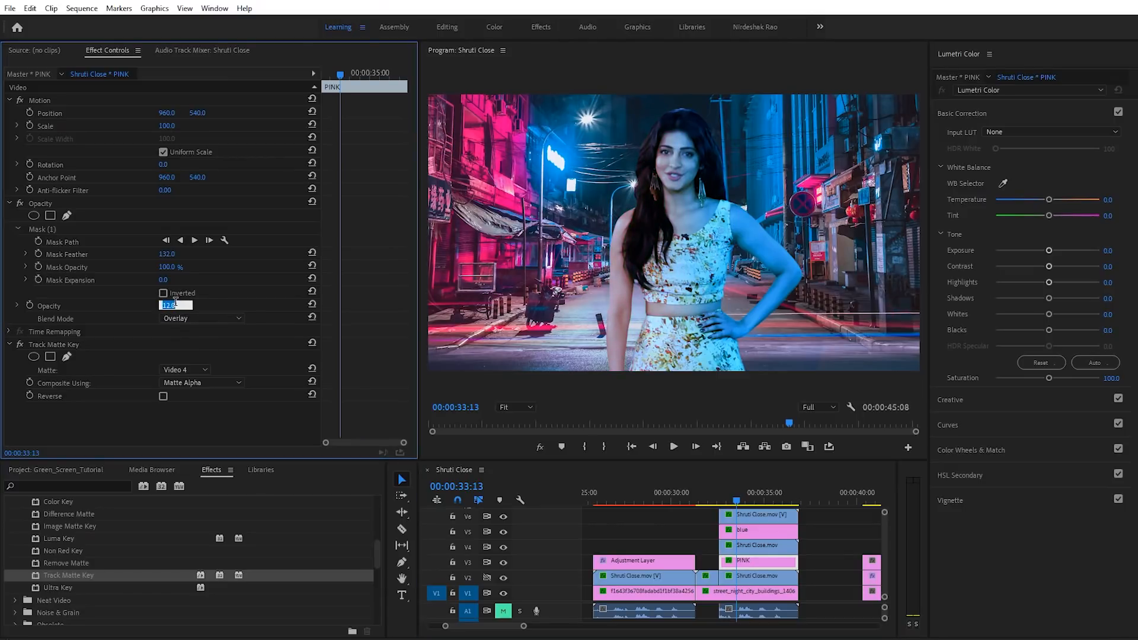
pyautogui.write('20')
pyautogui.press('Return')
pyautogui.click(175, 304)
pyautogui.write('30')
pyautogui.press('Return')
pyautogui.click(730, 491)
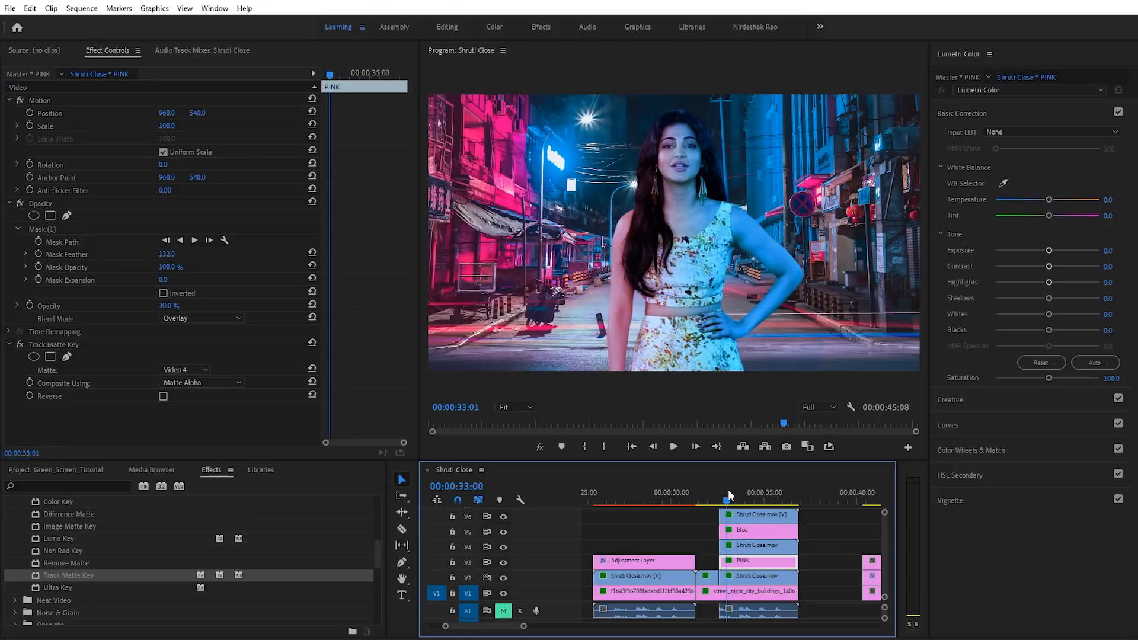
pyautogui.moveTo(739, 498); pyautogui.dragTo(752, 497)
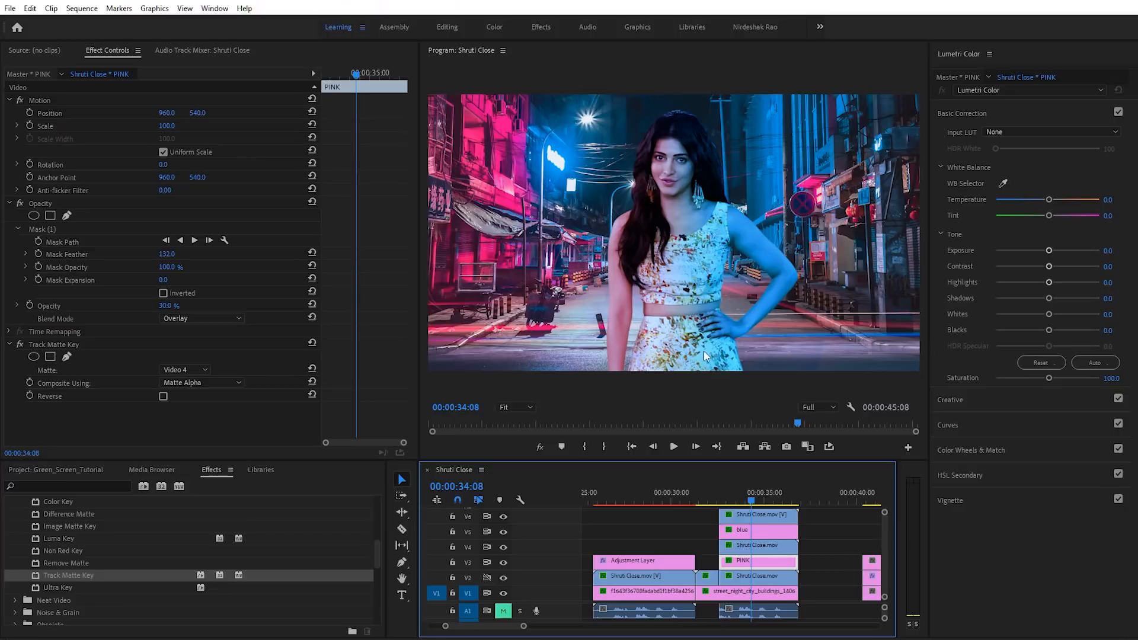
# - Create a new adjustment layer with the default settings in the project
pyautogui.moveTo(884, 545)
pyautogui.mouseDown()
pyautogui.moveTo(884, 530)
pyautogui.moveTo(884, 544)
pyautogui.mouseUp()
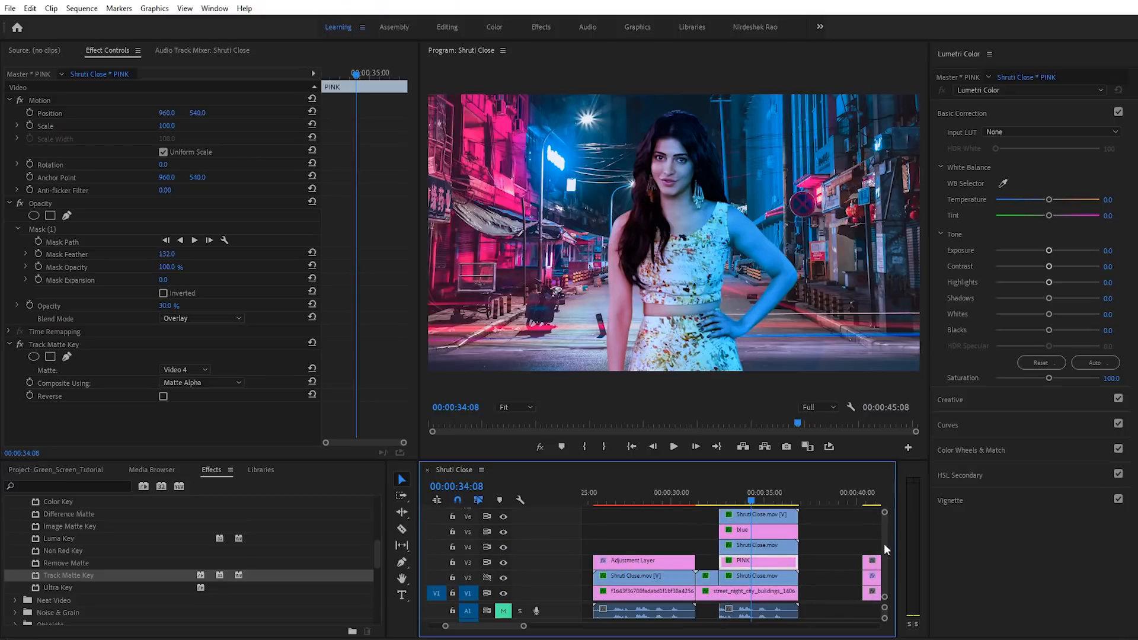
pyautogui.click(80, 471)
pyautogui.rightClick(251, 497)
pyautogui.moveTo(331, 324)
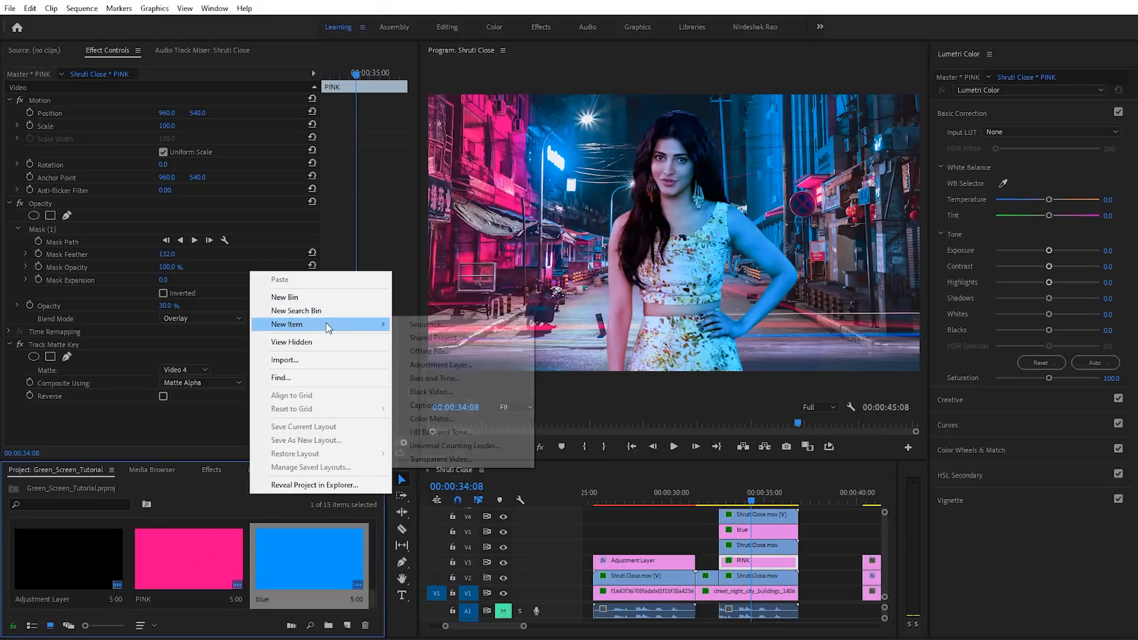
pyautogui.click(441, 364)
pyautogui.click(590, 369)
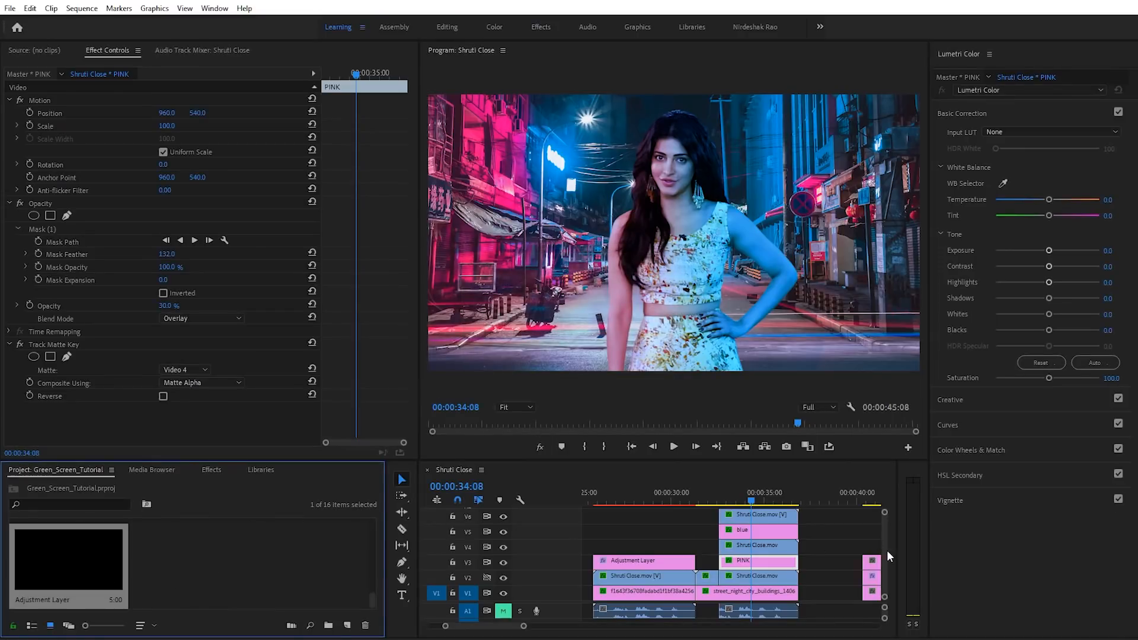
# - Place the new adjustment layer on V7 from 00:00:32:15 and trim its end to match the clips below
pyautogui.scroll(3, 884, 545)
pyautogui.moveTo(123, 580); pyautogui.dragTo(735, 542)
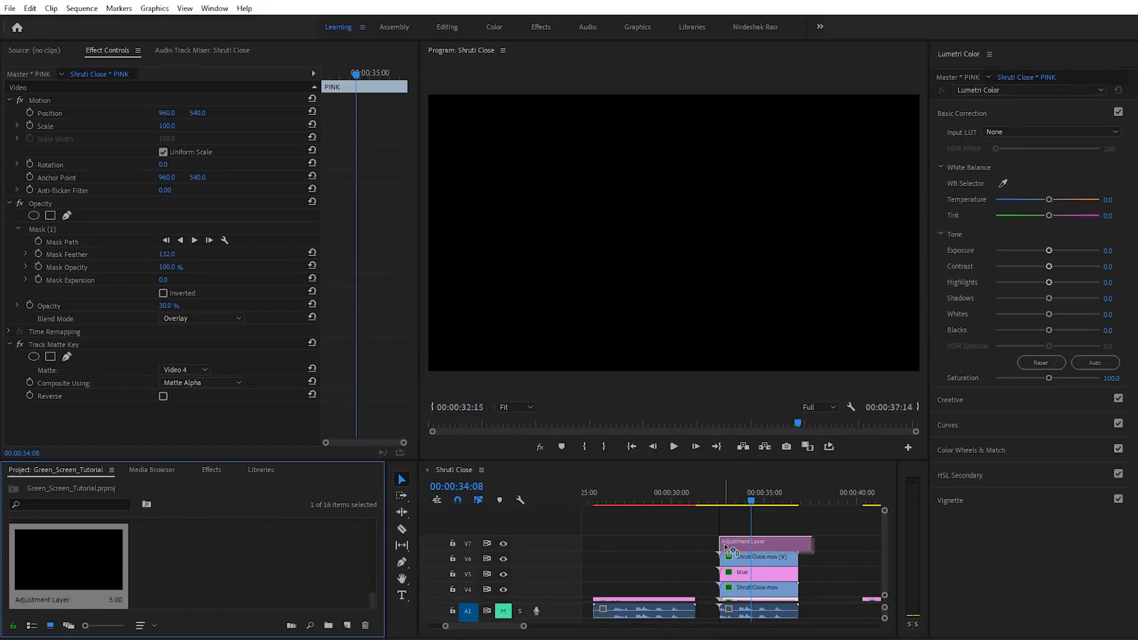
pyautogui.click(766, 543)
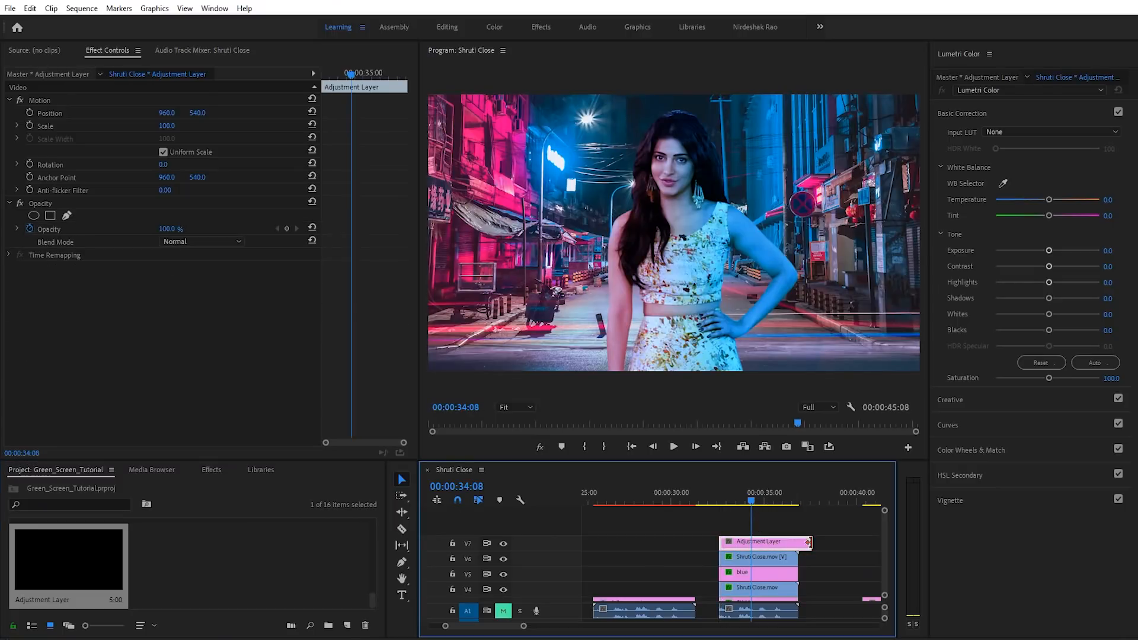
pyautogui.moveTo(810, 543); pyautogui.dragTo(796, 543)
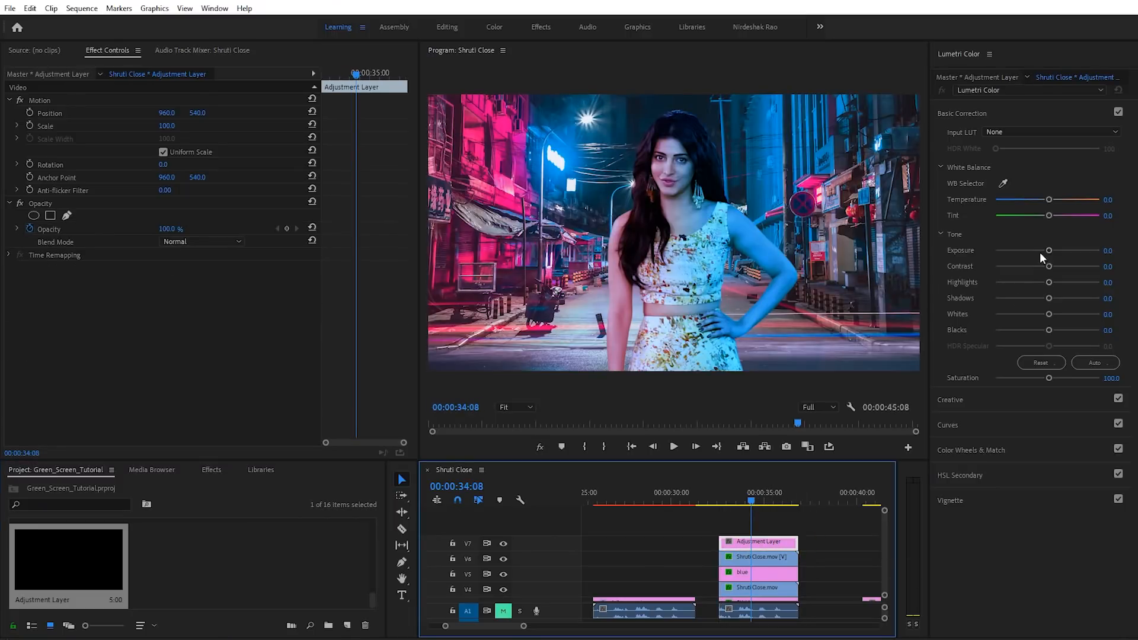
# - Grade the adjustment layer with Temperature 42.4, Exposure 0.4, Contrast -4.7, Highlights 16.5, Shadows 4.7 and Whites -3.5
pyautogui.moveTo(1049, 199)
pyautogui.mouseDown()
pyautogui.moveTo(1068, 201)
pyautogui.moveTo(1028, 204)
pyautogui.moveTo(1061, 202)
pyautogui.mouseUp()
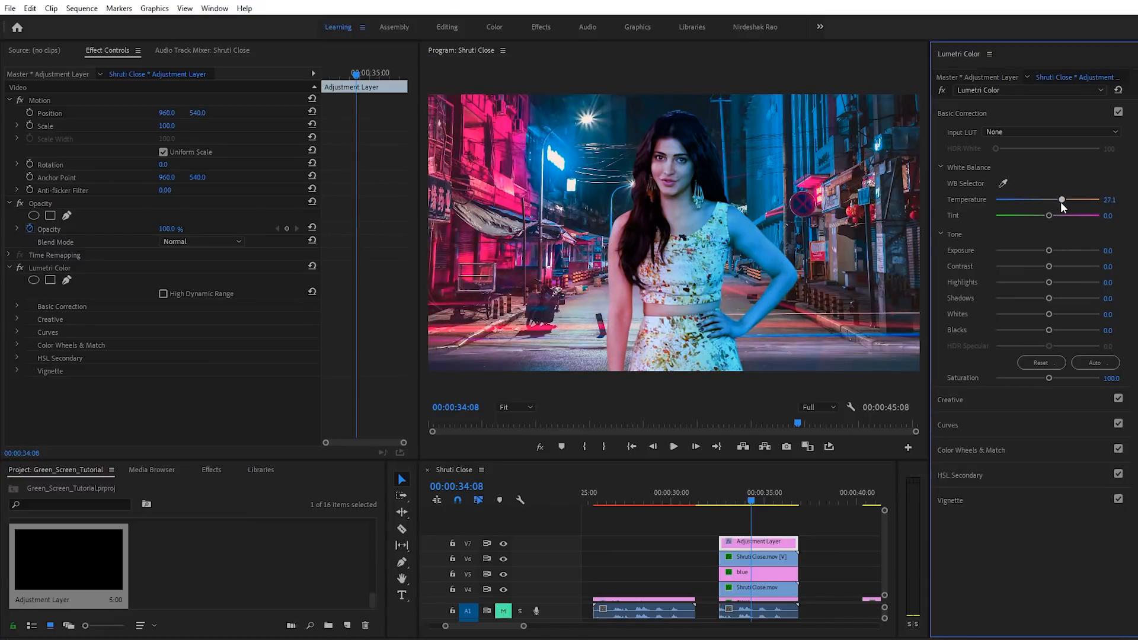
pyautogui.click(503, 544)
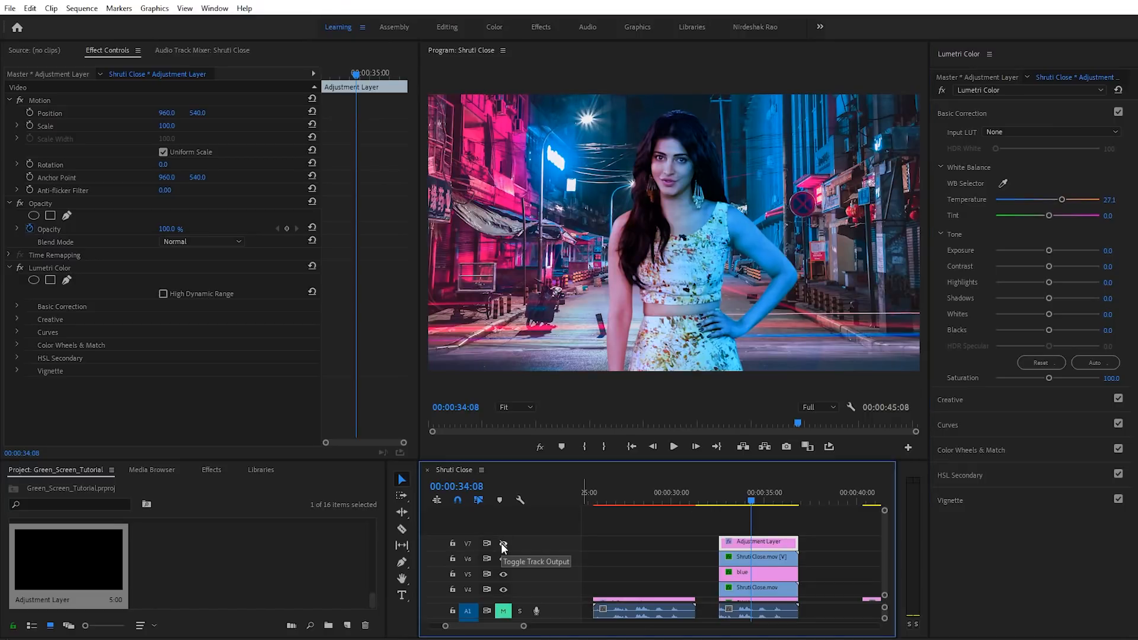
pyautogui.moveTo(1064, 201); pyautogui.dragTo(1070, 202)
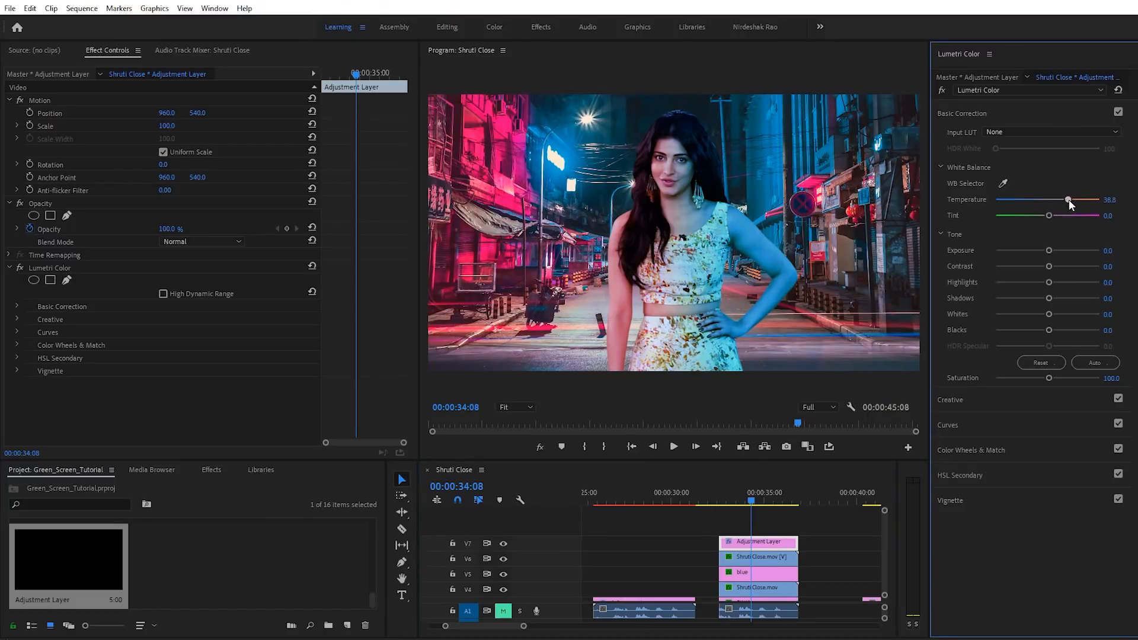
pyautogui.moveTo(1073, 201); pyautogui.dragTo(1071, 199)
pyautogui.moveTo(1047, 255); pyautogui.dragTo(1045, 314)
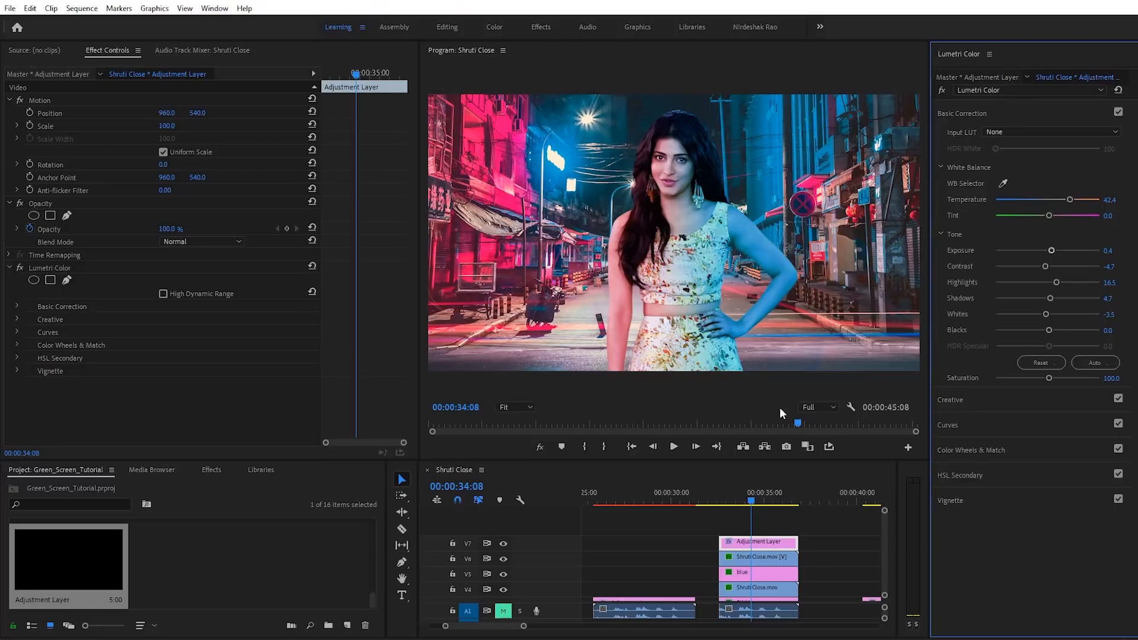
# - Compare the graded night-street shot with the earlier shot in the sequence and save the project
pyautogui.click(645, 493)
pyautogui.click(751, 486)
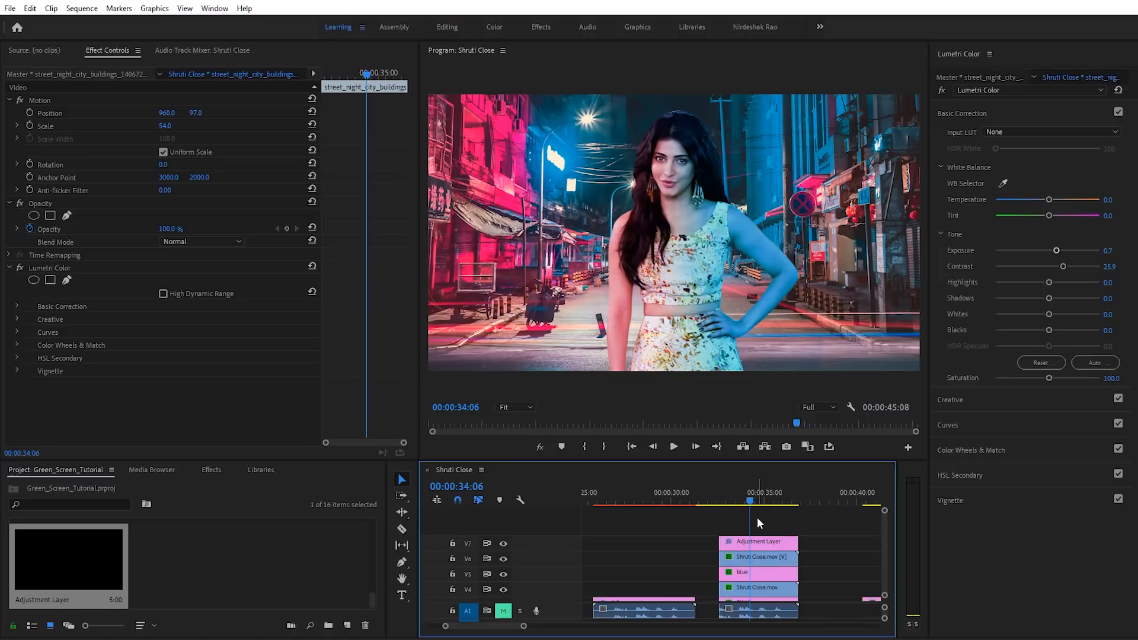
pyautogui.click(652, 496)
pyautogui.click(748, 500)
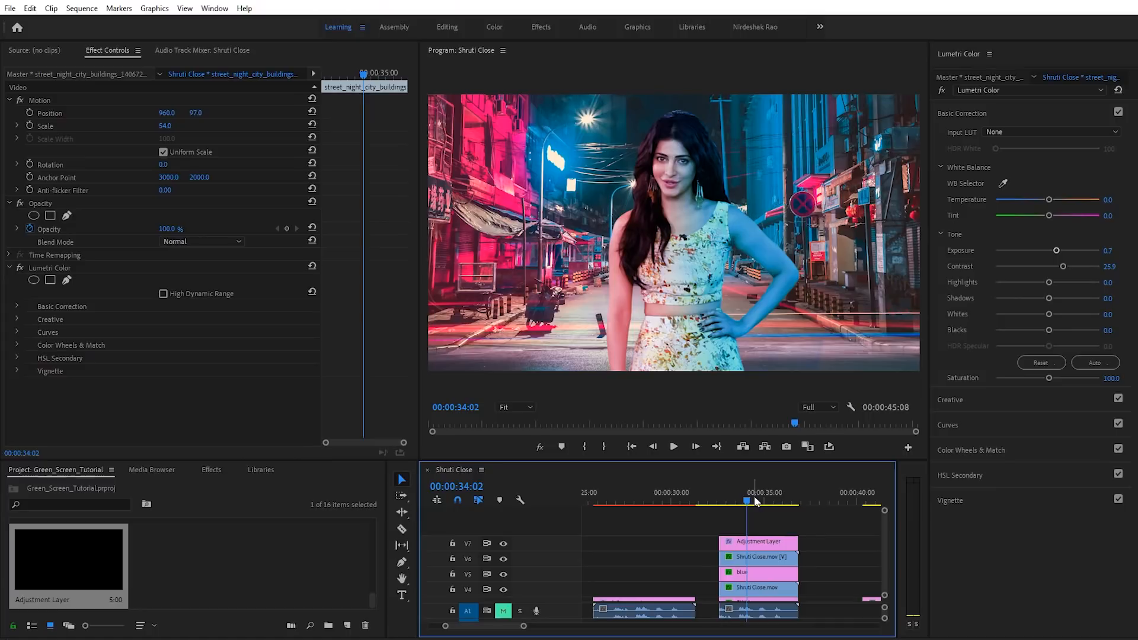
pyautogui.hotkey('ctrl', 's')
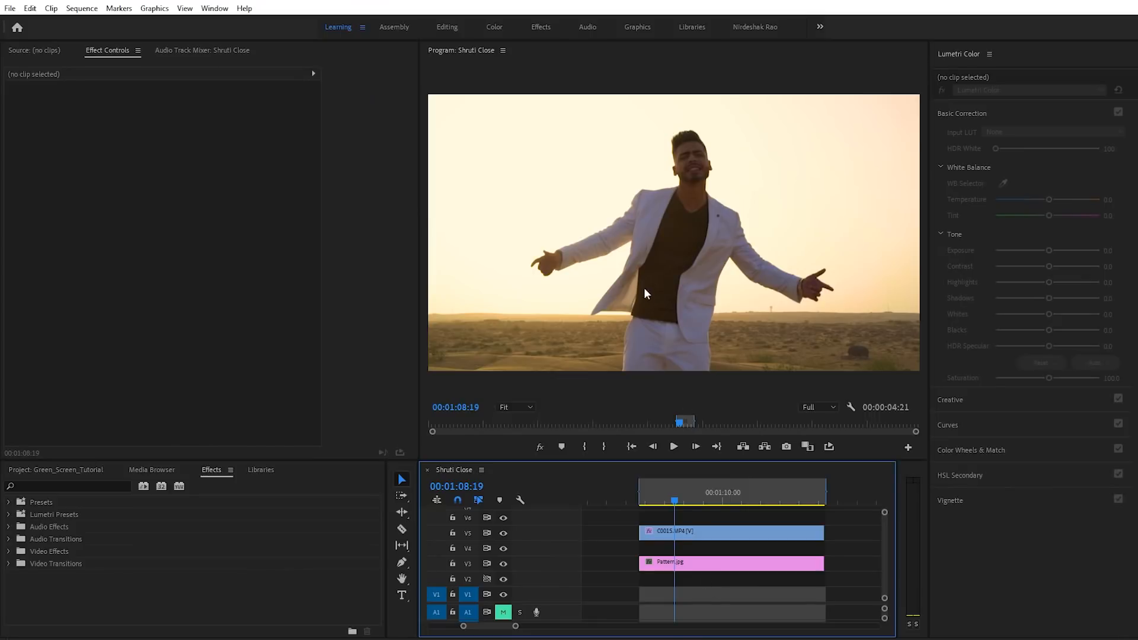
# - Inspect the C0015.MP4 clip on V5 and the Pattern.jpg image beneath it by temporarily hiding V5
pyautogui.moveTo(685, 492)
pyautogui.mouseDown()
pyautogui.moveTo(749, 496)
pyautogui.moveTo(672, 495)
pyautogui.moveTo(755, 497)
pyautogui.moveTo(674, 507)
pyautogui.moveTo(652, 494)
pyautogui.moveTo(686, 501)
pyautogui.mouseUp()
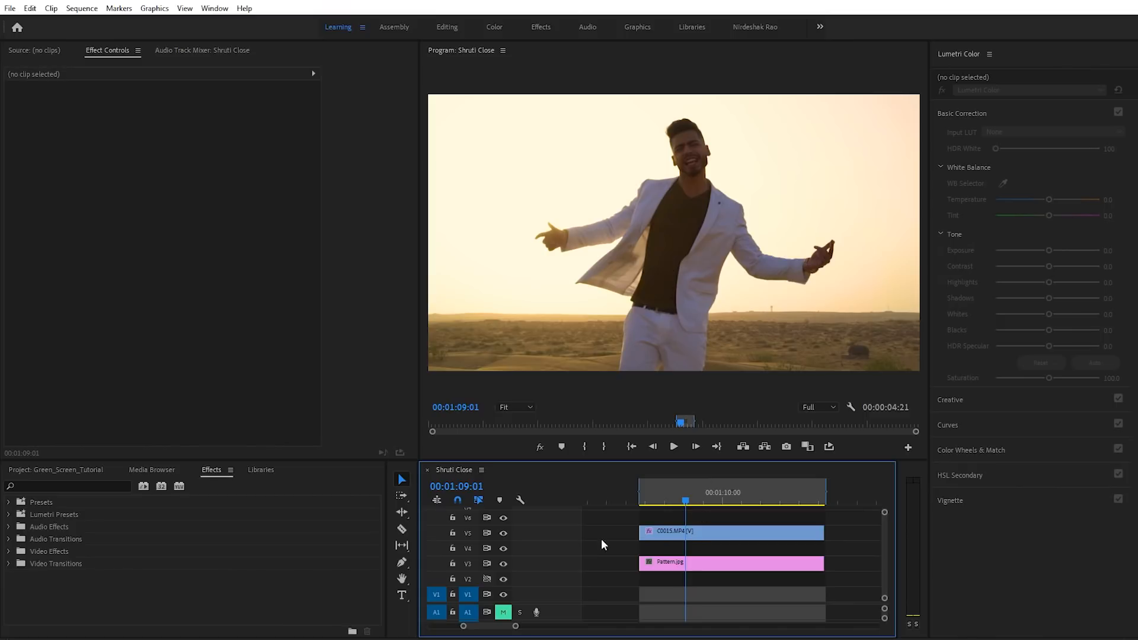
pyautogui.click(701, 533)
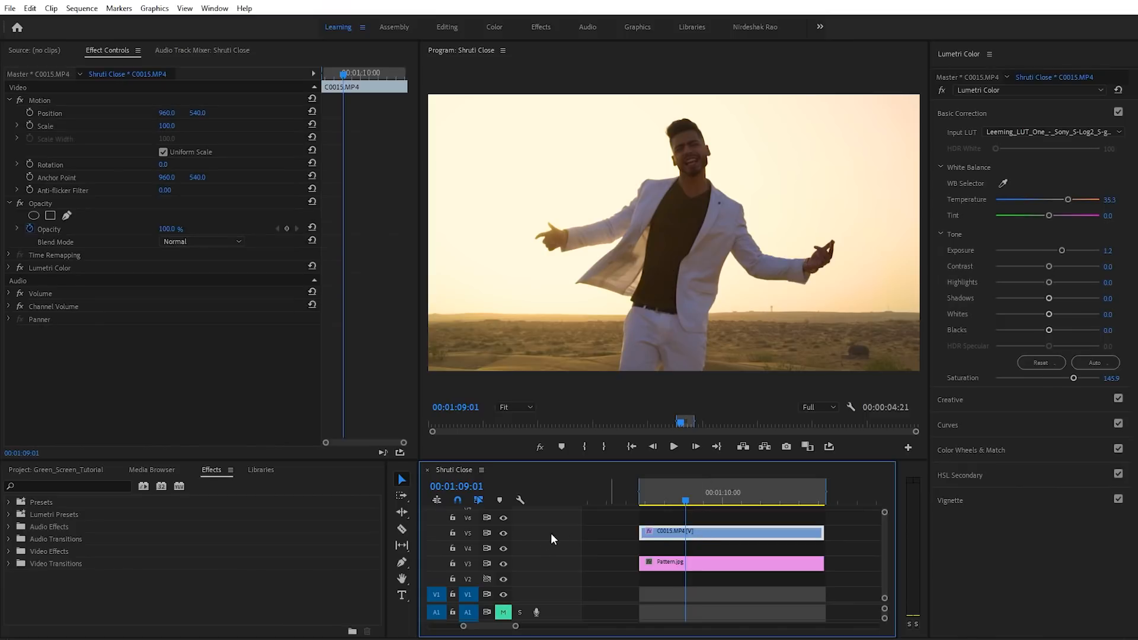
pyautogui.click(503, 533)
pyautogui.click(664, 563)
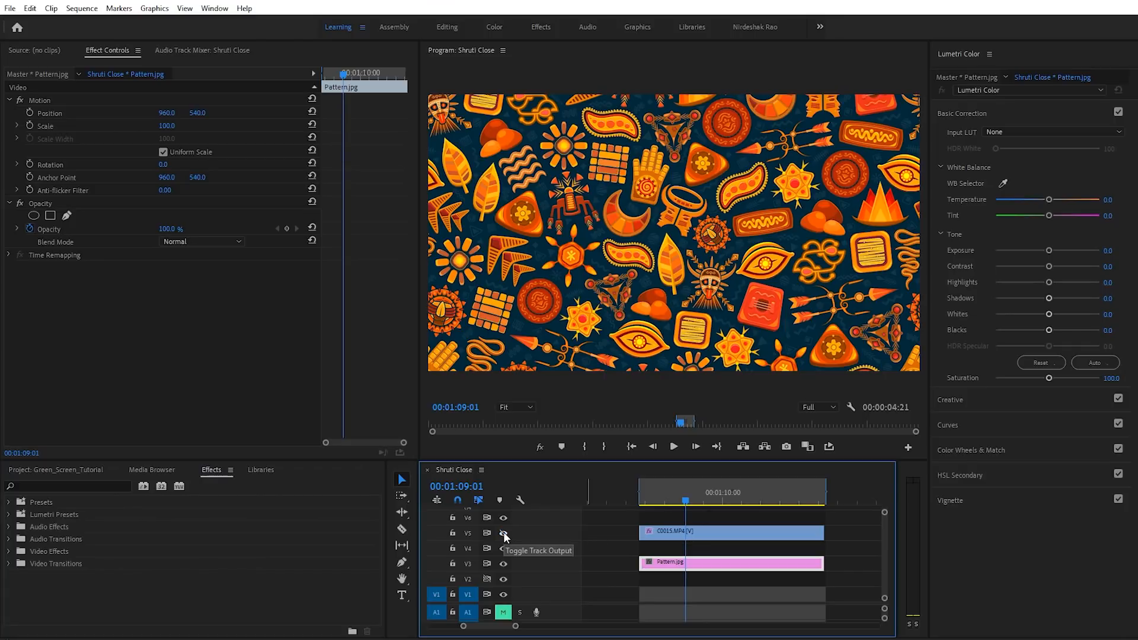
pyautogui.click(503, 534)
pyautogui.click(703, 533)
pyautogui.moveTo(691, 499)
pyautogui.mouseDown()
pyautogui.moveTo(716, 499)
pyautogui.moveTo(677, 499)
pyautogui.mouseUp()
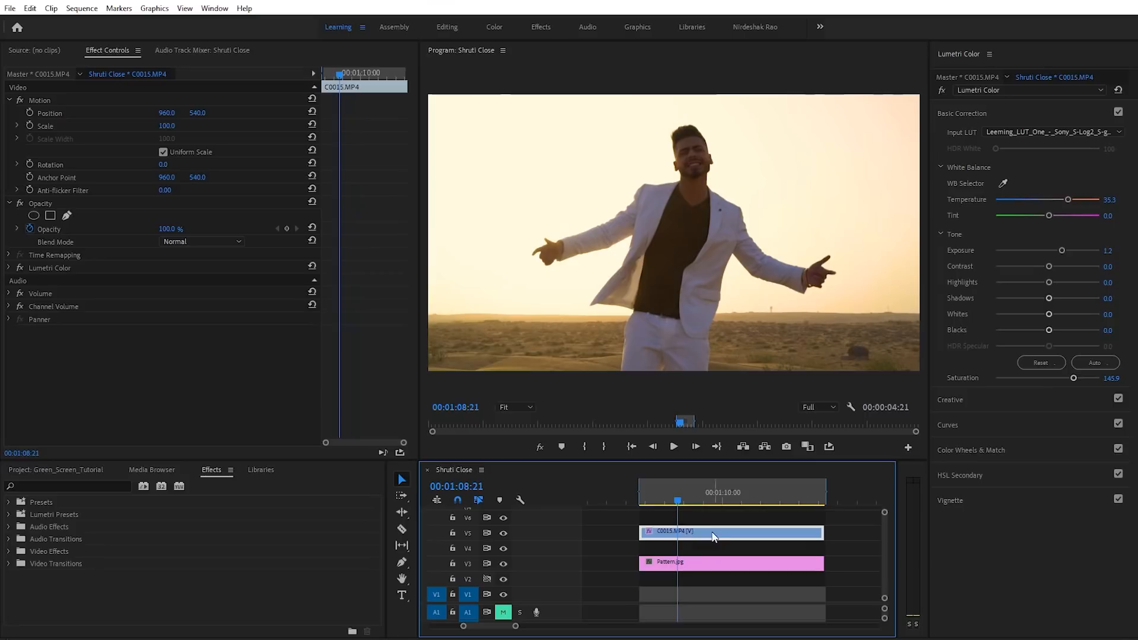
# - Apply the Luma Key effect to the C0015.MP4 clip on V5
pyautogui.click(13, 553)
pyautogui.scroll(-3, 97, 568)
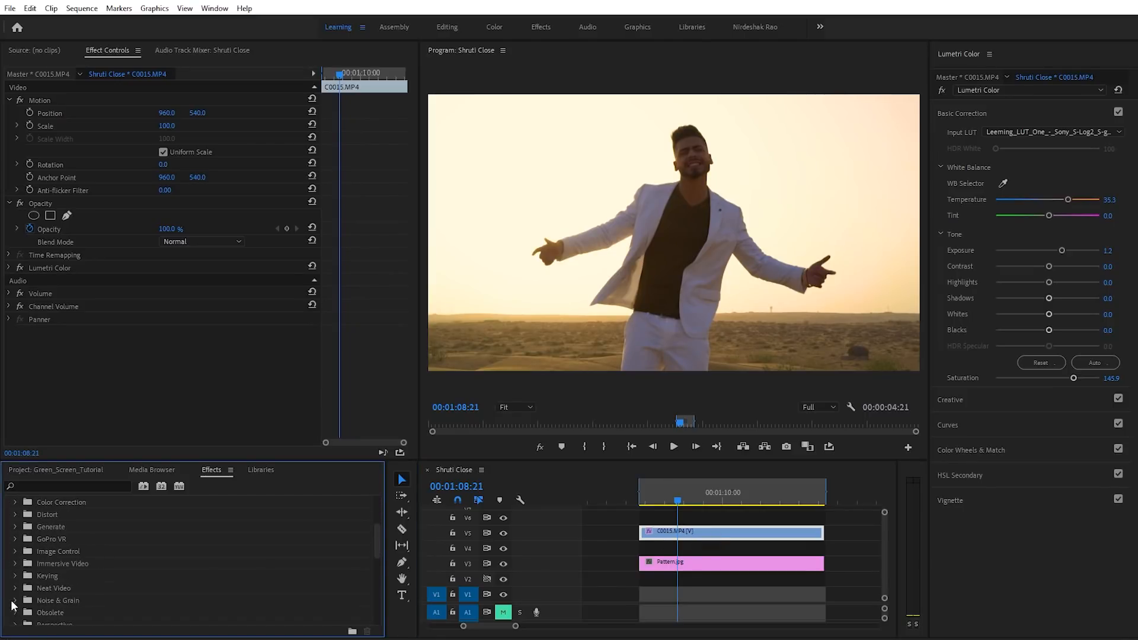
pyautogui.click(14, 577)
pyautogui.scroll(-2, 119, 577)
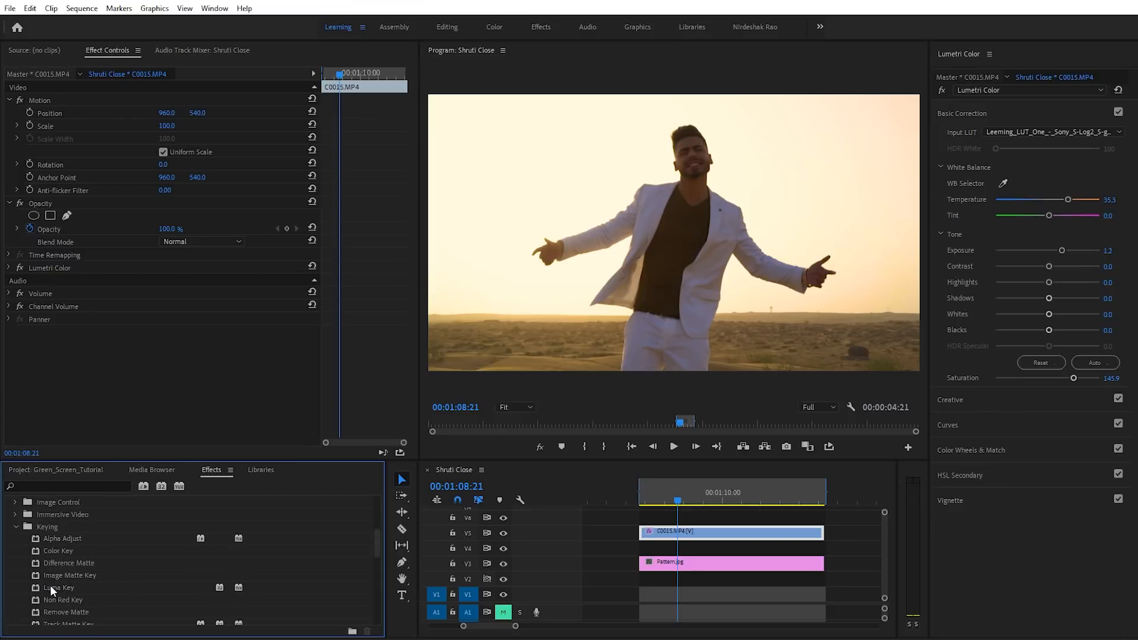
pyautogui.moveTo(60, 588); pyautogui.dragTo(666, 537)
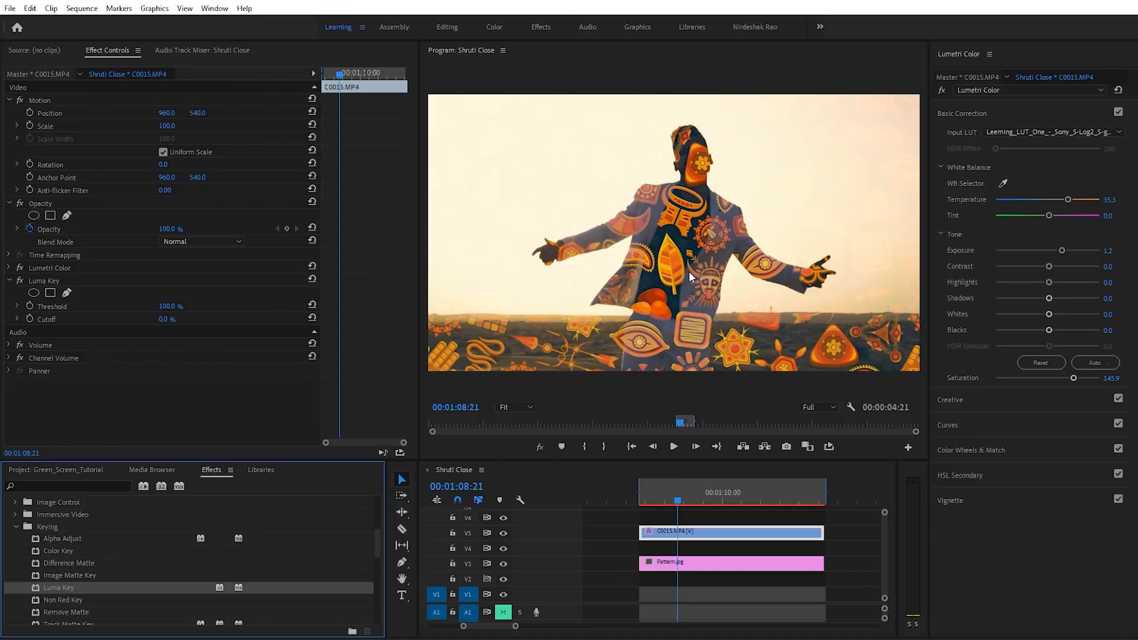
# - Set the Luma Key threshold on C0015.MP4 to 0%
pyautogui.click(681, 498)
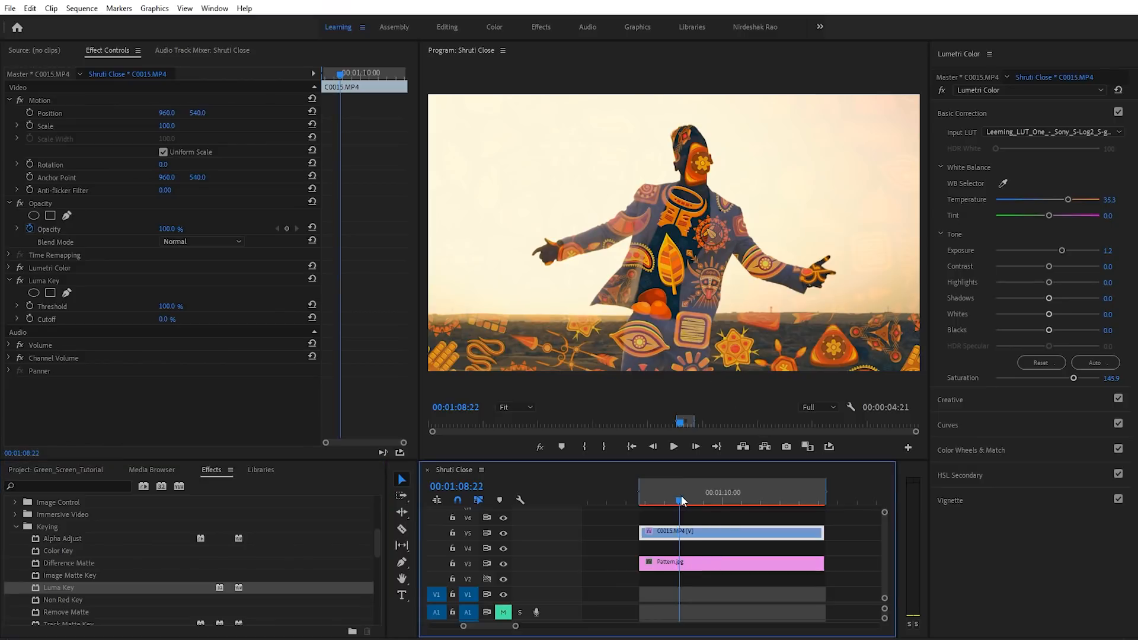
pyautogui.click(683, 498)
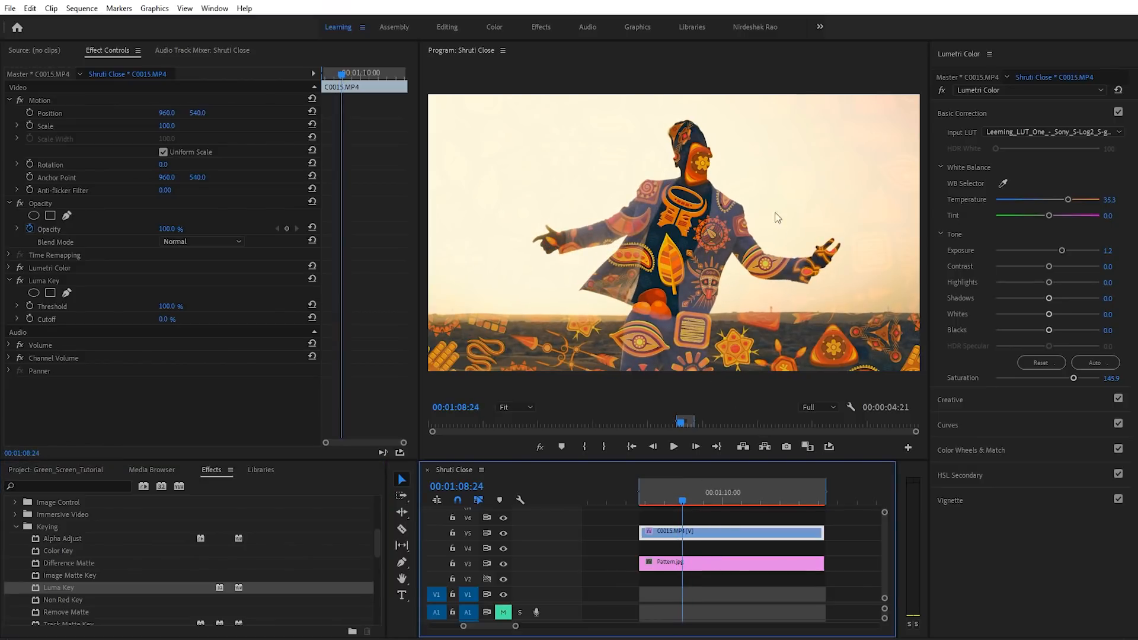
pyautogui.click(175, 309)
pyautogui.write('21')
pyautogui.press('Return')
pyautogui.moveTo(171, 307); pyautogui.dragTo(180, 305)
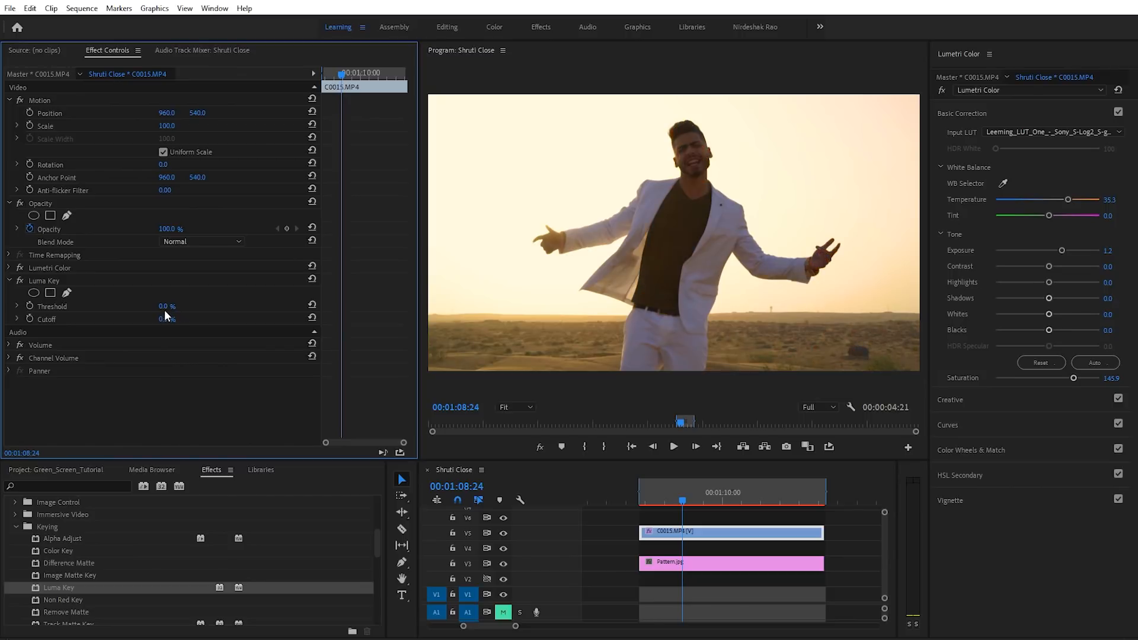
# - Try Luma Key thresholds of 10%, 20% and 30% on C0015.MP4
pyautogui.click(160, 306)
pyautogui.write('10')
pyautogui.press('Return')
pyautogui.click(166, 306)
pyautogui.write('20')
pyautogui.press('Return')
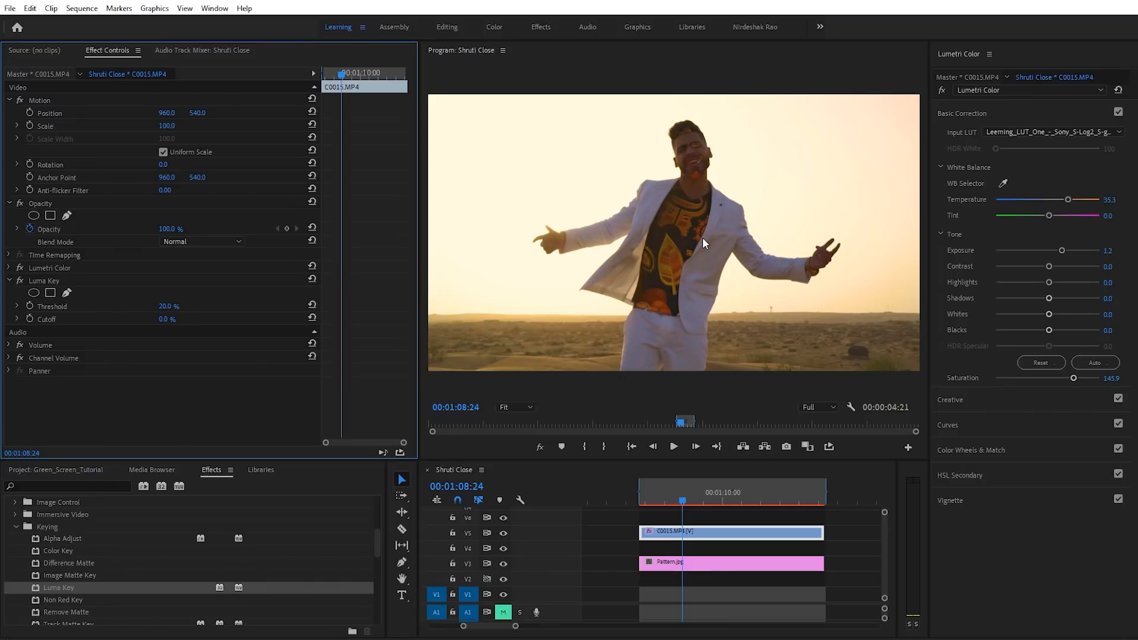
pyautogui.click(168, 306)
pyautogui.write('30')
pyautogui.press('Return')
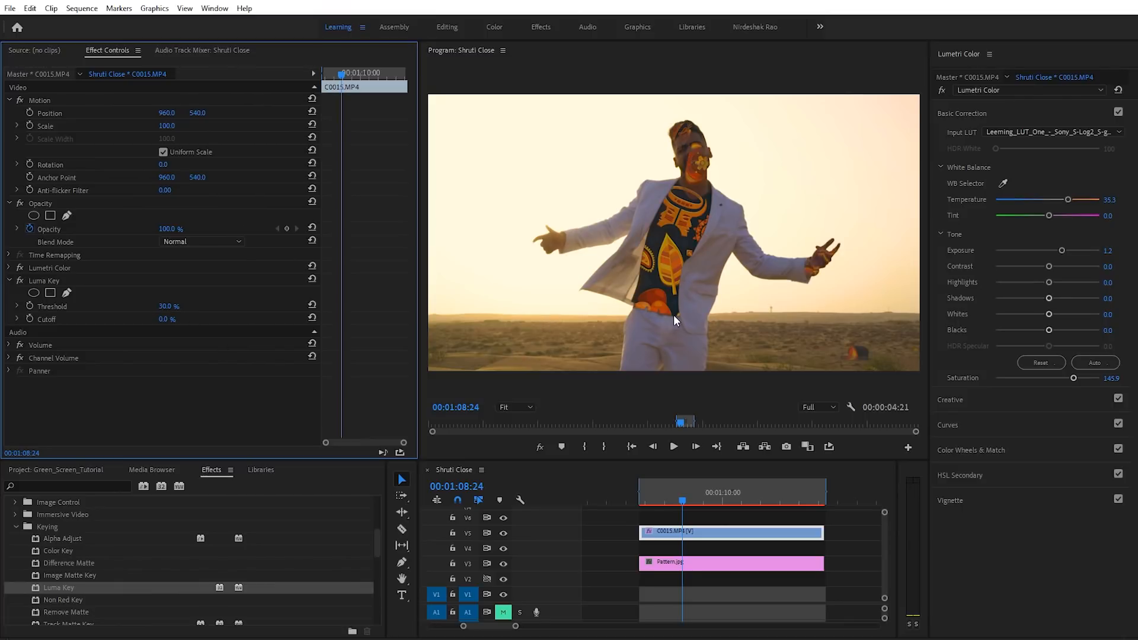
# - Set the Luma Key threshold on C0015.MP4 to 25%
pyautogui.click(166, 306)
pyautogui.write('25')
pyautogui.press('Return')
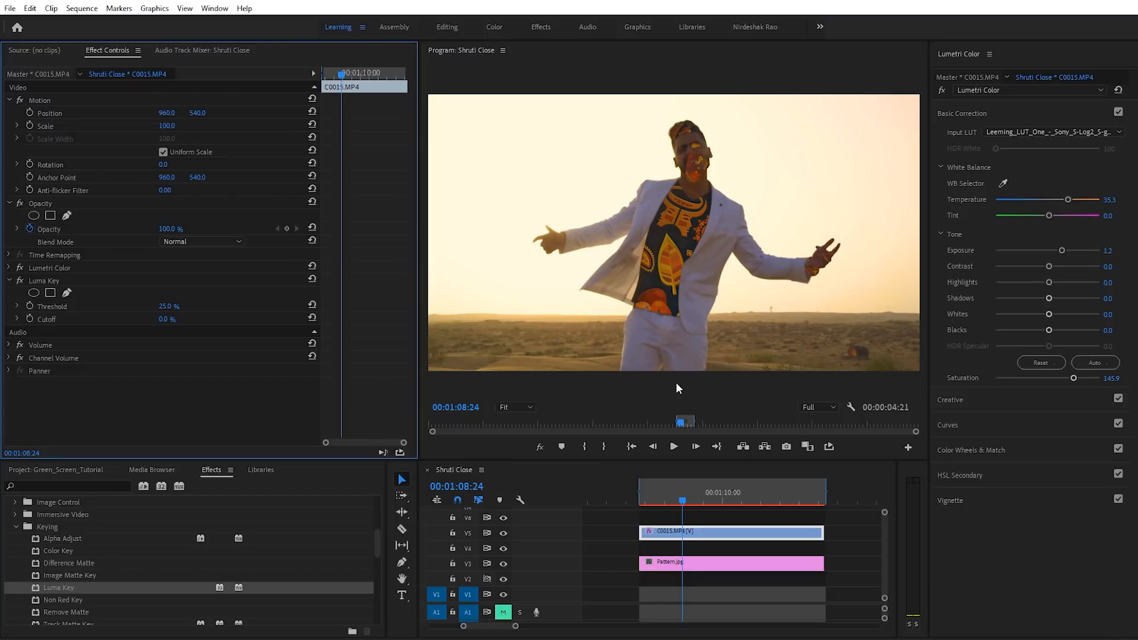
# - Add an elliptical mask to the Luma Key at the start of C0015.MP4 and place it over the man's head
pyautogui.click(647, 493)
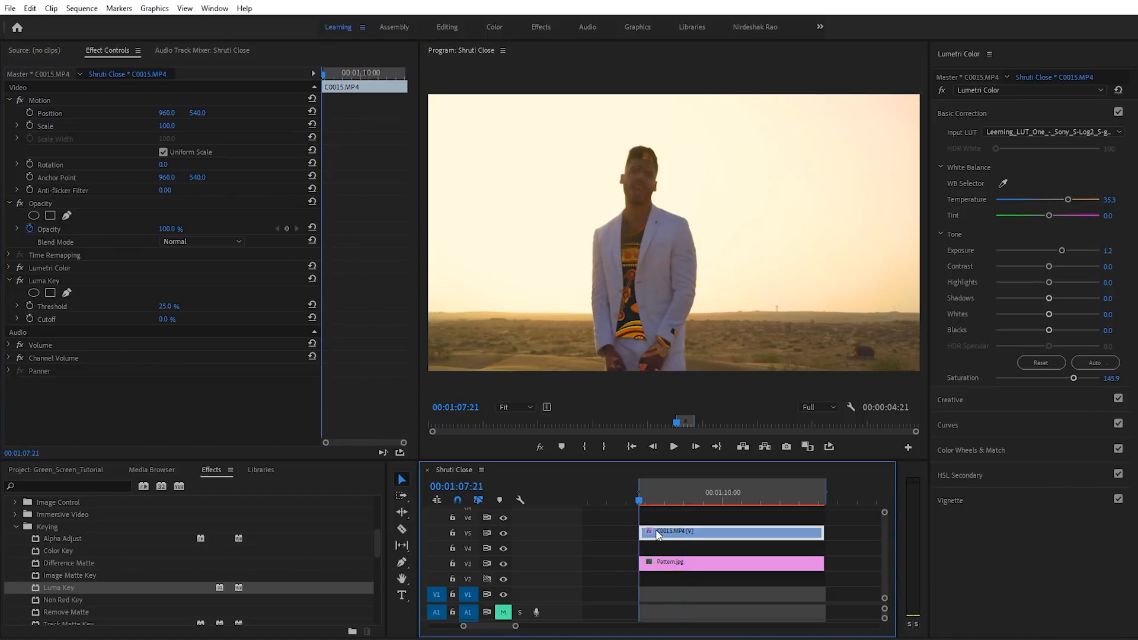
pyautogui.click(658, 500)
pyautogui.moveTo(653, 501); pyautogui.dragTo(639, 501)
pyautogui.click(34, 291)
pyautogui.moveTo(686, 234); pyautogui.dragTo(648, 184)
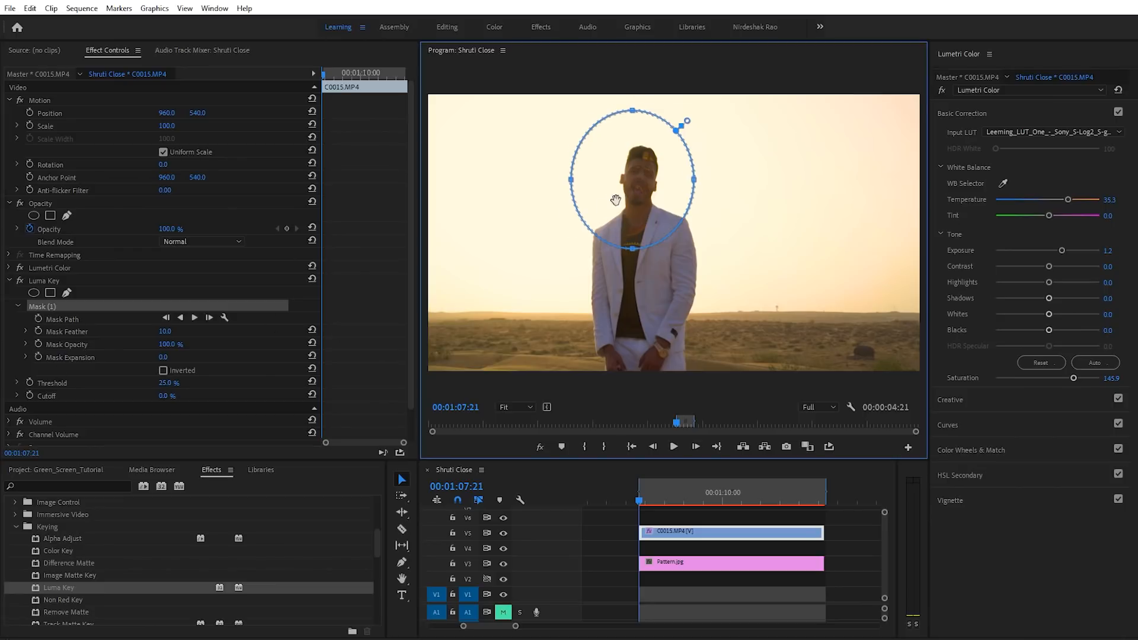
# - Shrink the Luma Key mask to a narrow oval around the man's head, toggling the effect to judge the fit
pyautogui.click(20, 281)
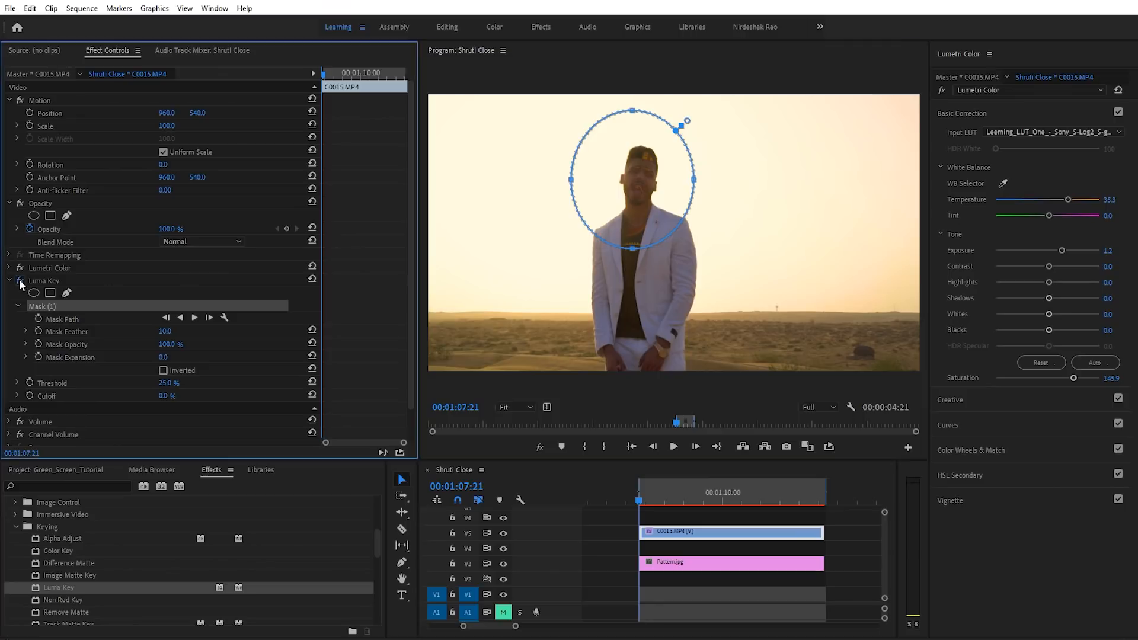
pyautogui.moveTo(632, 248); pyautogui.dragTo(633, 217)
pyautogui.moveTo(571, 166); pyautogui.dragTo(612, 164)
pyautogui.moveTo(652, 115); pyautogui.dragTo(652, 142)
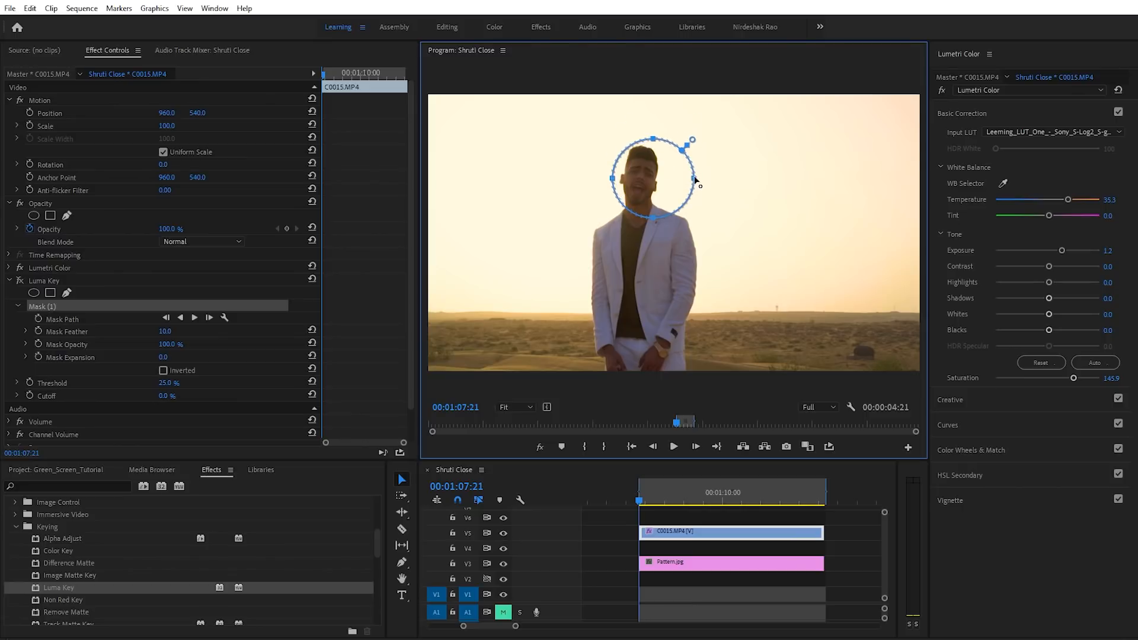
pyautogui.moveTo(693, 180)
pyautogui.mouseDown()
pyautogui.moveTo(664, 177)
pyautogui.moveTo(673, 182)
pyautogui.mouseUp()
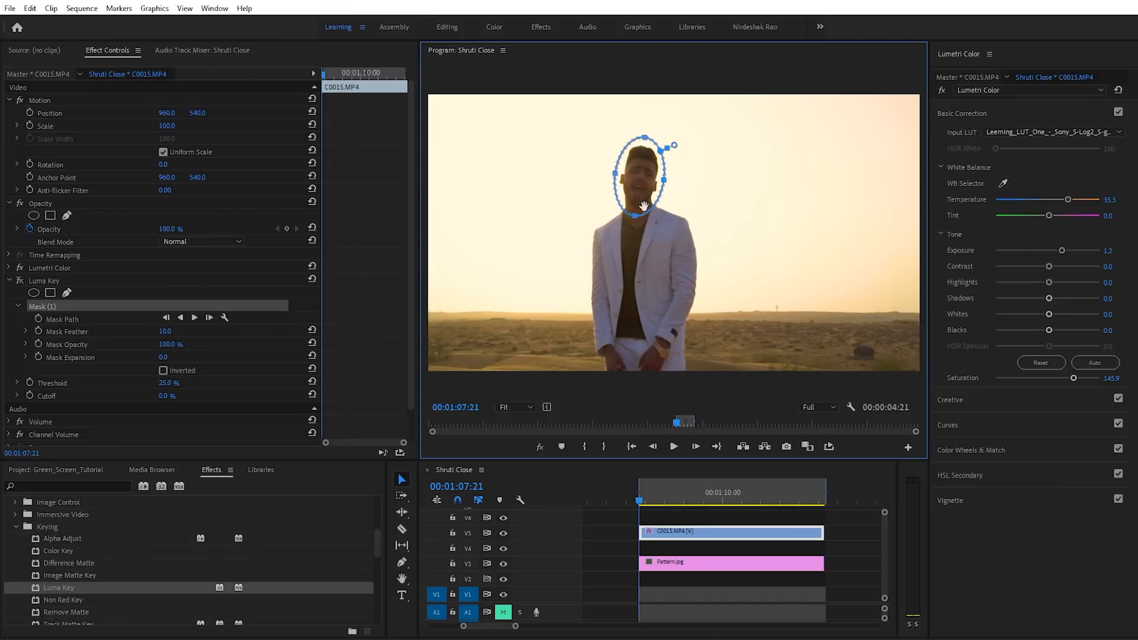
pyautogui.moveTo(638, 188); pyautogui.dragTo(638, 191)
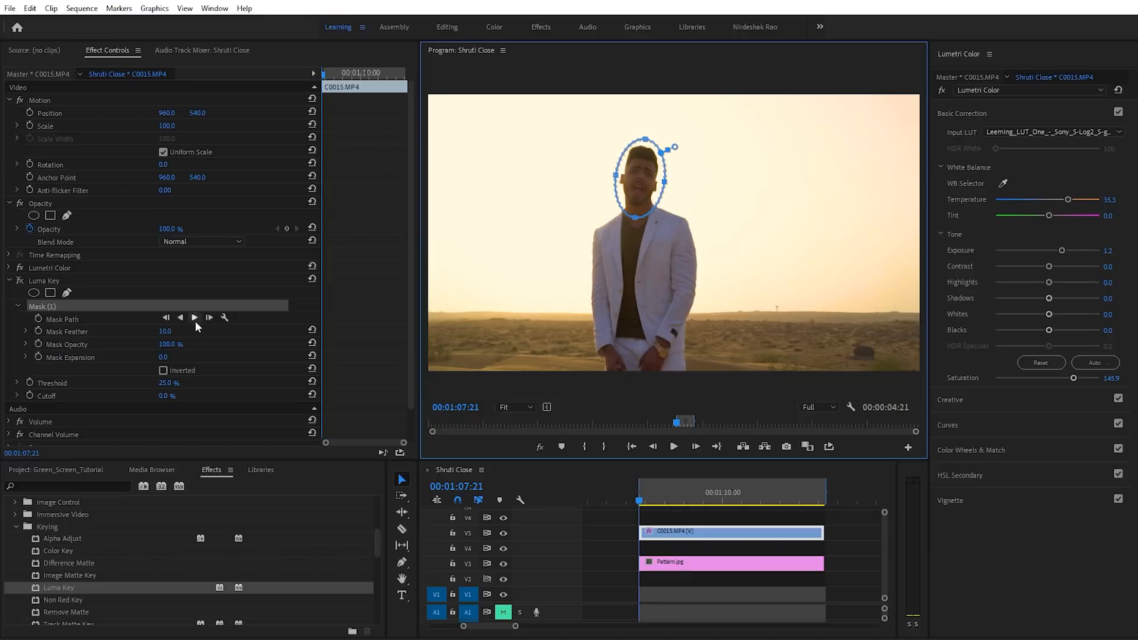
pyautogui.click(20, 280)
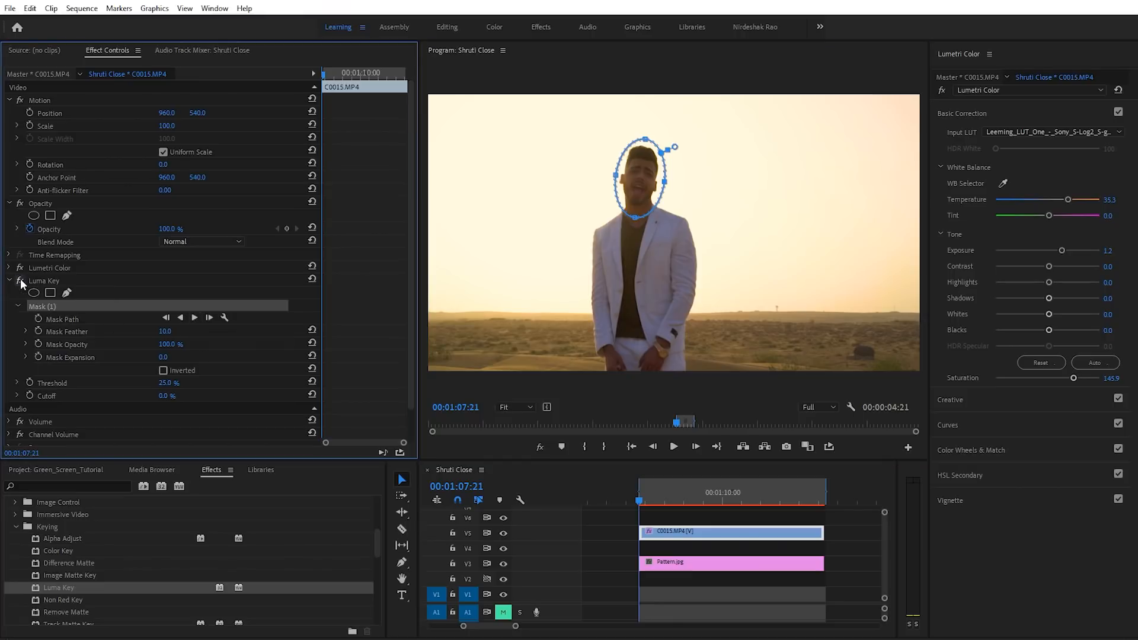
# - Track the Luma Key mask forward through C0015.MP4, review the tracking along the clip, and save the project
pyautogui.click(193, 318)
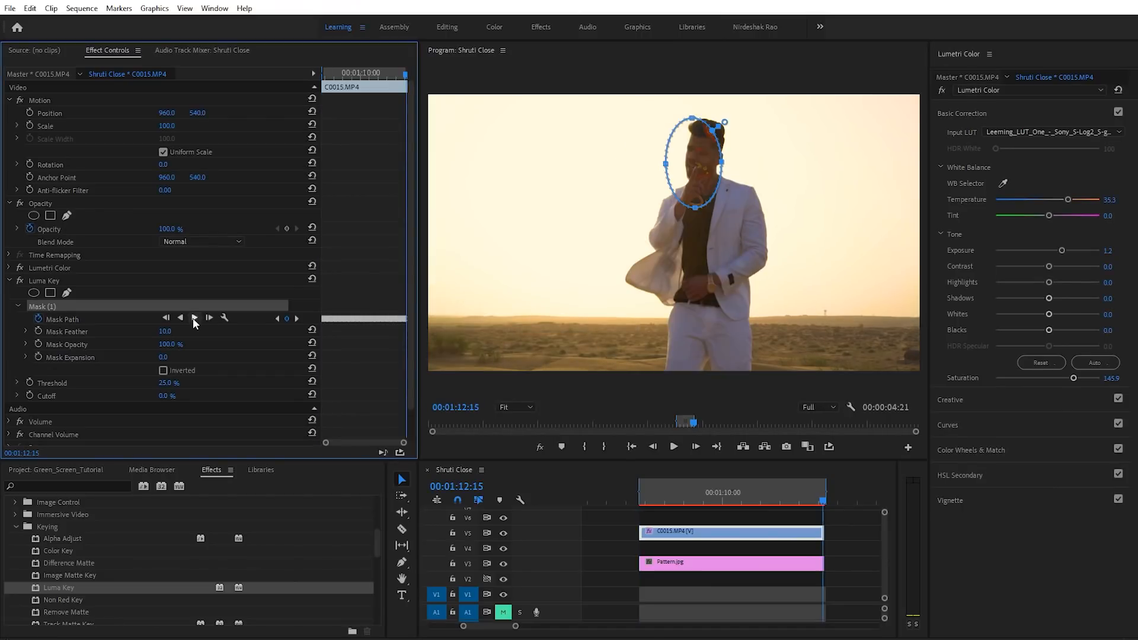
pyautogui.moveTo(831, 496); pyautogui.dragTo(671, 497)
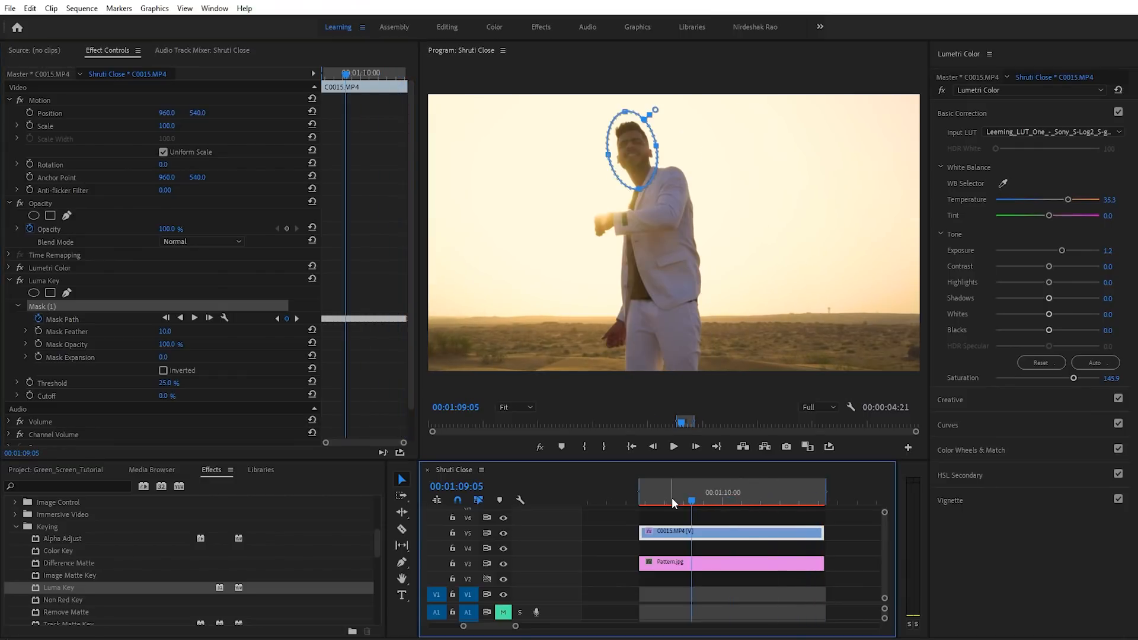
pyautogui.moveTo(743, 499); pyautogui.dragTo(647, 496)
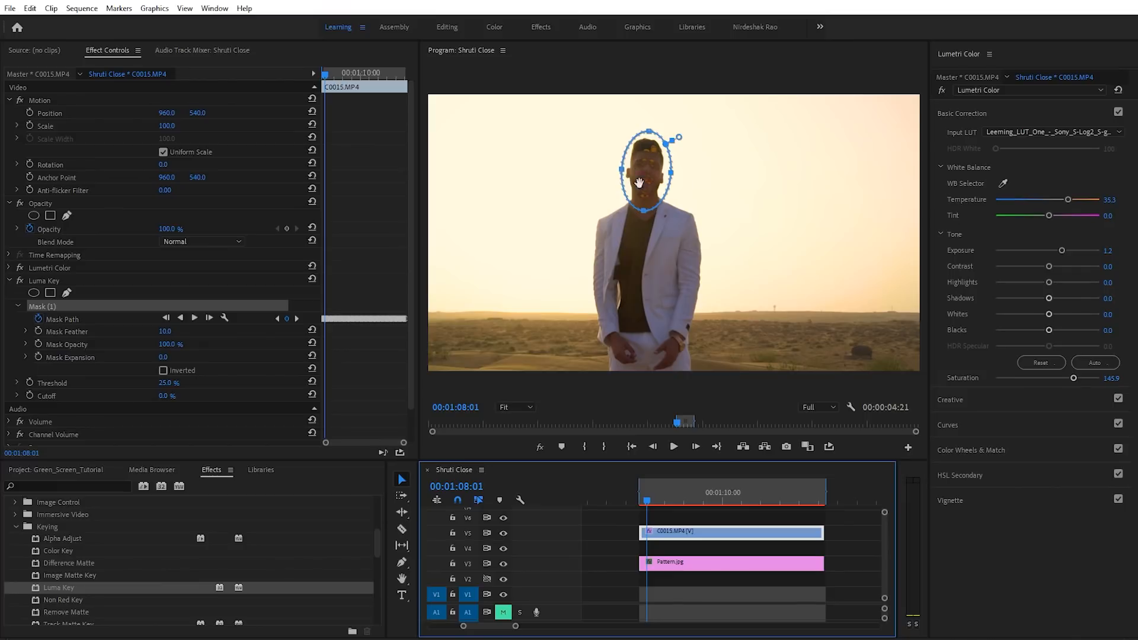
pyautogui.hotkey('ctrl', 's')
# - Invert the Luma Key mask to exclude the head, and render the preview for playback
pyautogui.click(163, 371)
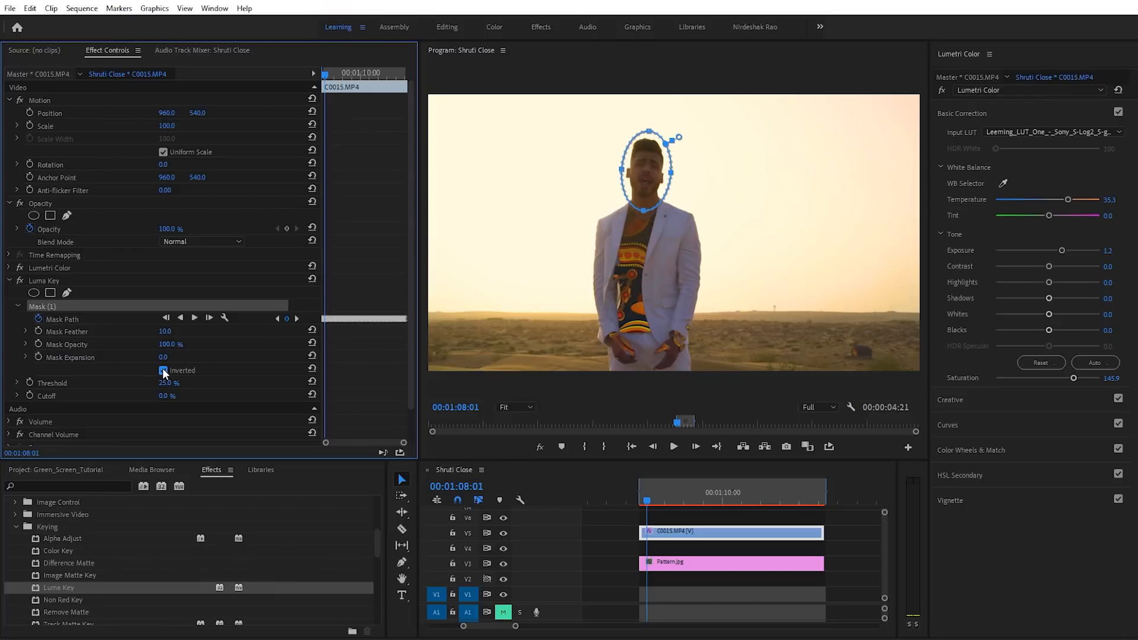
pyautogui.moveTo(699, 501); pyautogui.dragTo(664, 489)
pyautogui.click(843, 523)
pyautogui.press('Return')
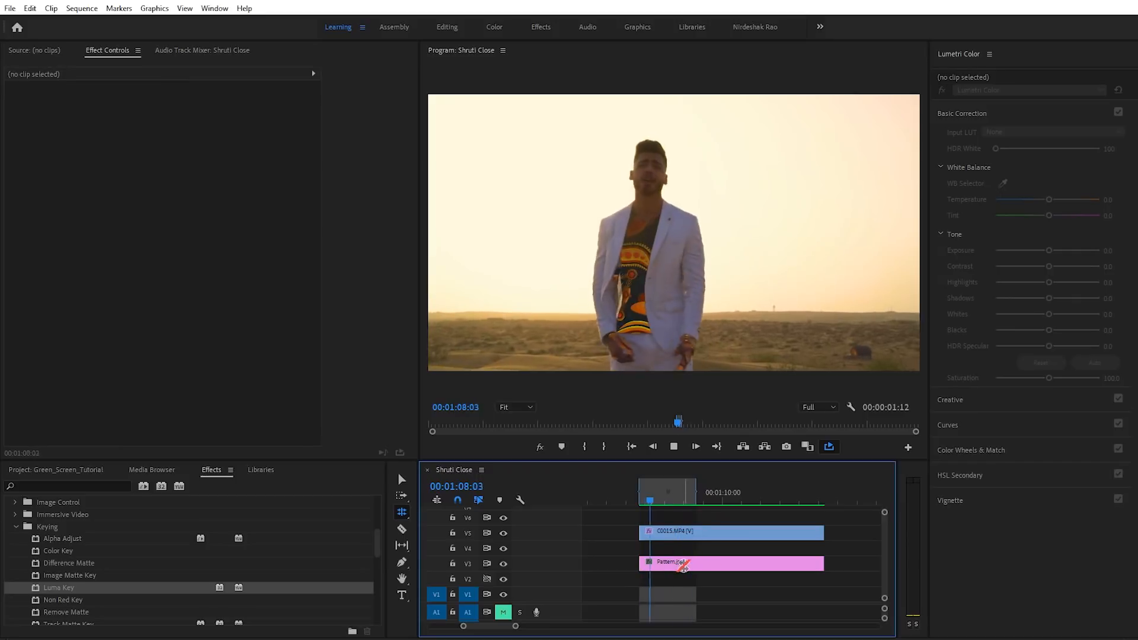
# - Move Pattern.jpg to position 353.6, 556.8 and start keyframing its Position at the beginning of the clip
pyautogui.press('v')
pyautogui.click(666, 498)
pyautogui.click(673, 557)
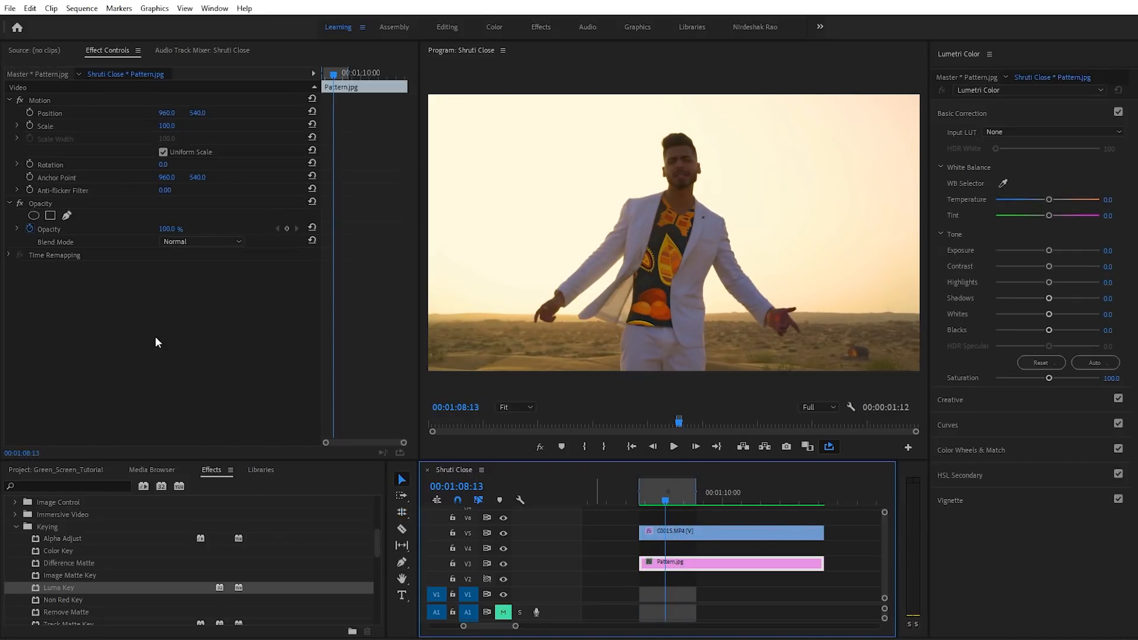
pyautogui.click(42, 100)
pyautogui.moveTo(664, 294); pyautogui.dragTo(509, 299)
pyautogui.click(639, 497)
pyautogui.click(31, 113)
# - Add a Position keyframe on Pattern.jpg at 00:01:09:08 with horizontal position 1535.6, and render the preview
pyautogui.click(683, 498)
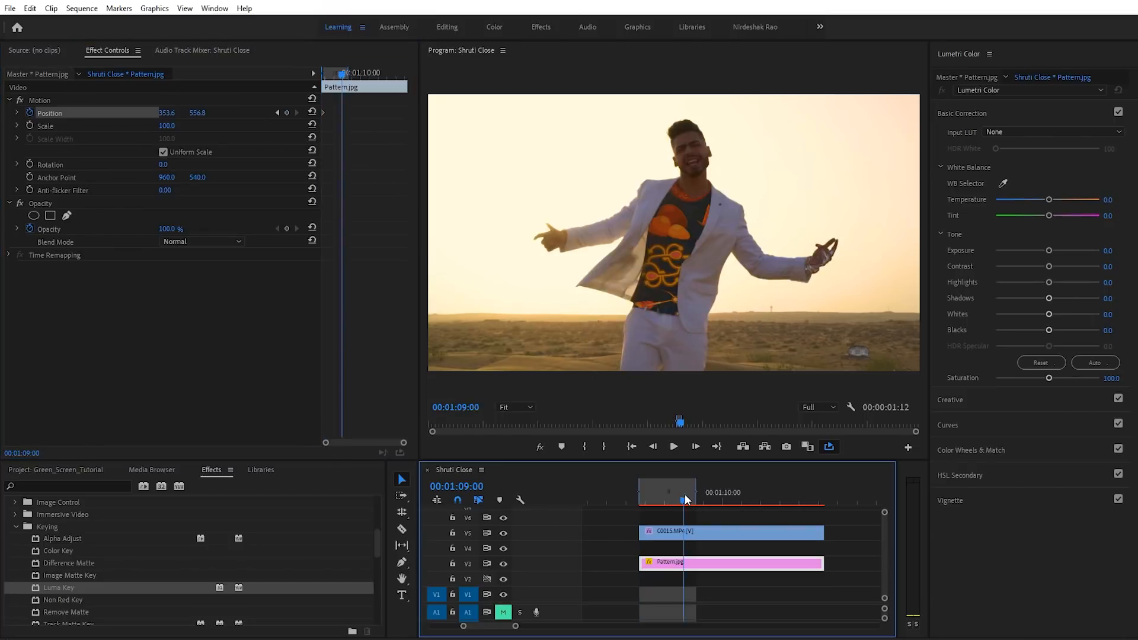
pyautogui.moveTo(685, 496); pyautogui.dragTo(693, 499)
pyautogui.moveTo(167, 115); pyautogui.dragTo(868, 114)
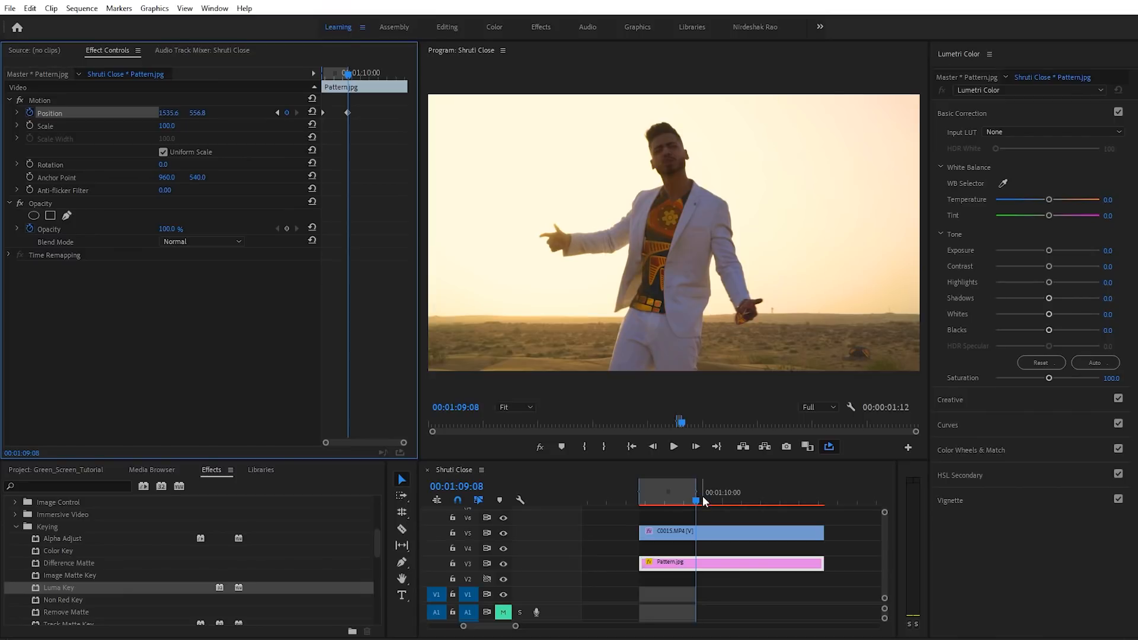
pyautogui.press('Return')
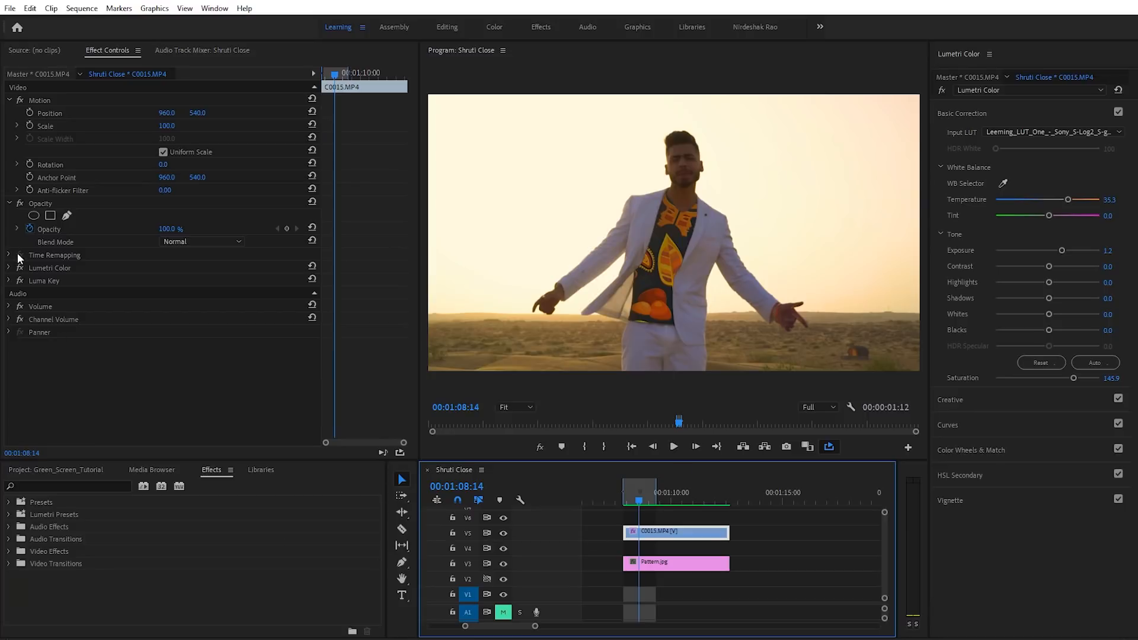
# - Disable the Luma Key on C0015.MP4 and apply the Gradient Wipe video effect to the clip
pyautogui.click(20, 281)
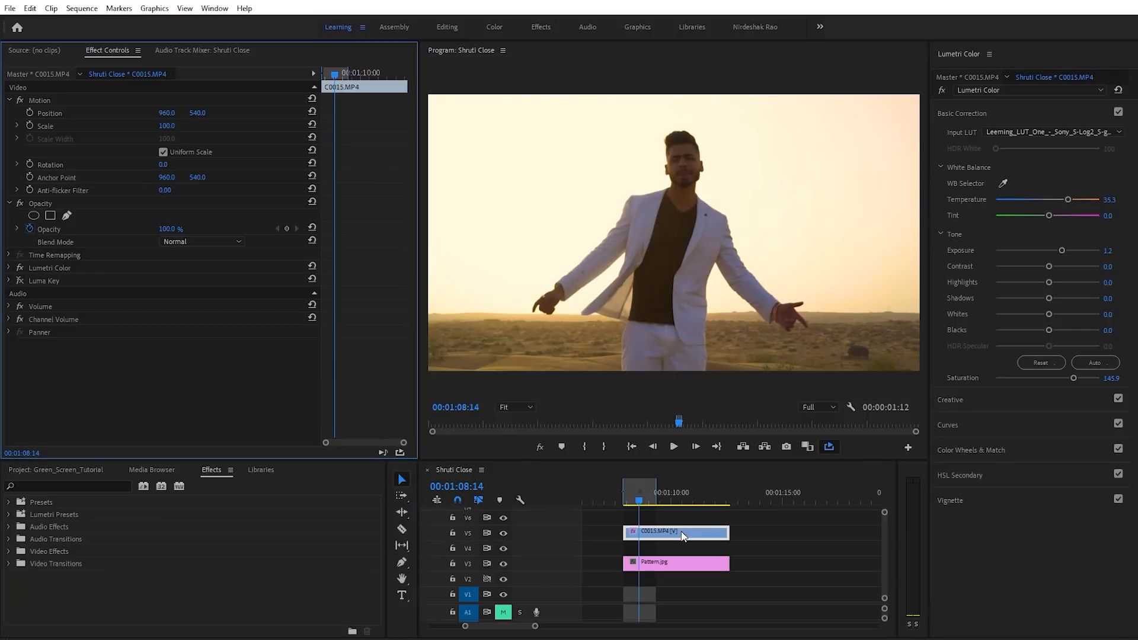
pyautogui.click(78, 486)
pyautogui.write('gr')
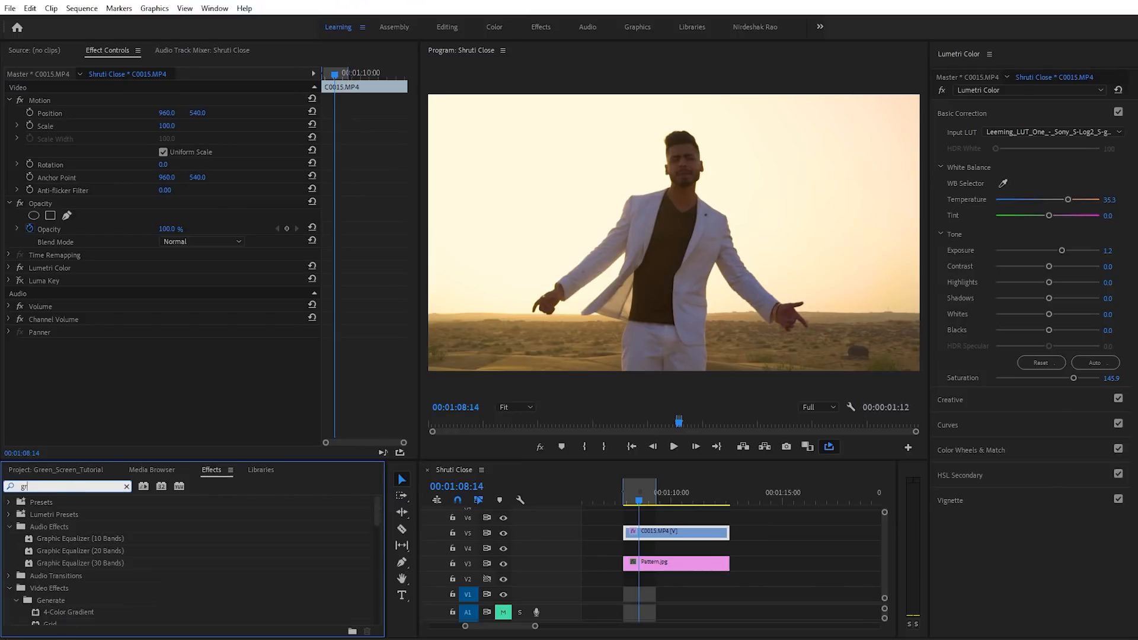
pyautogui.write('adient')
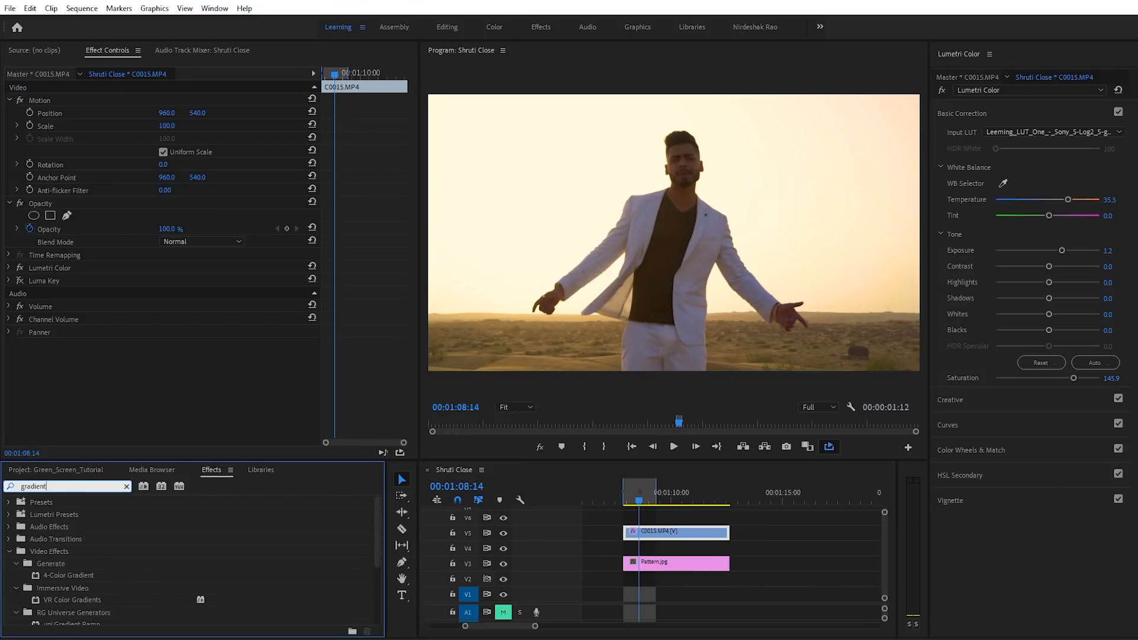
pyautogui.write(' wip')
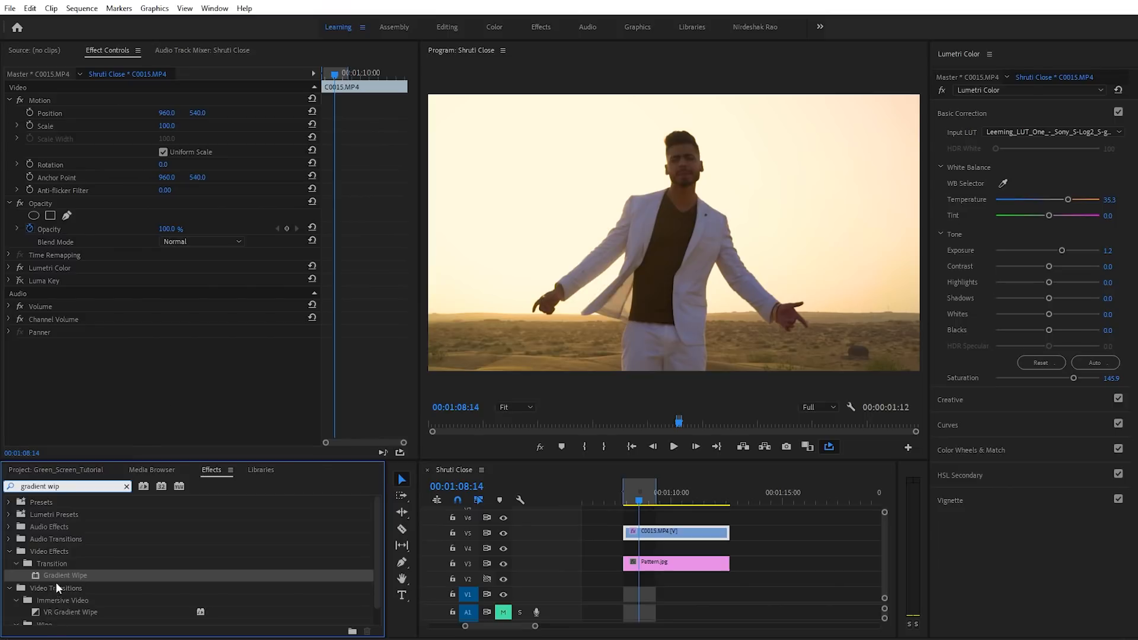
pyautogui.moveTo(43, 576); pyautogui.dragTo(646, 535)
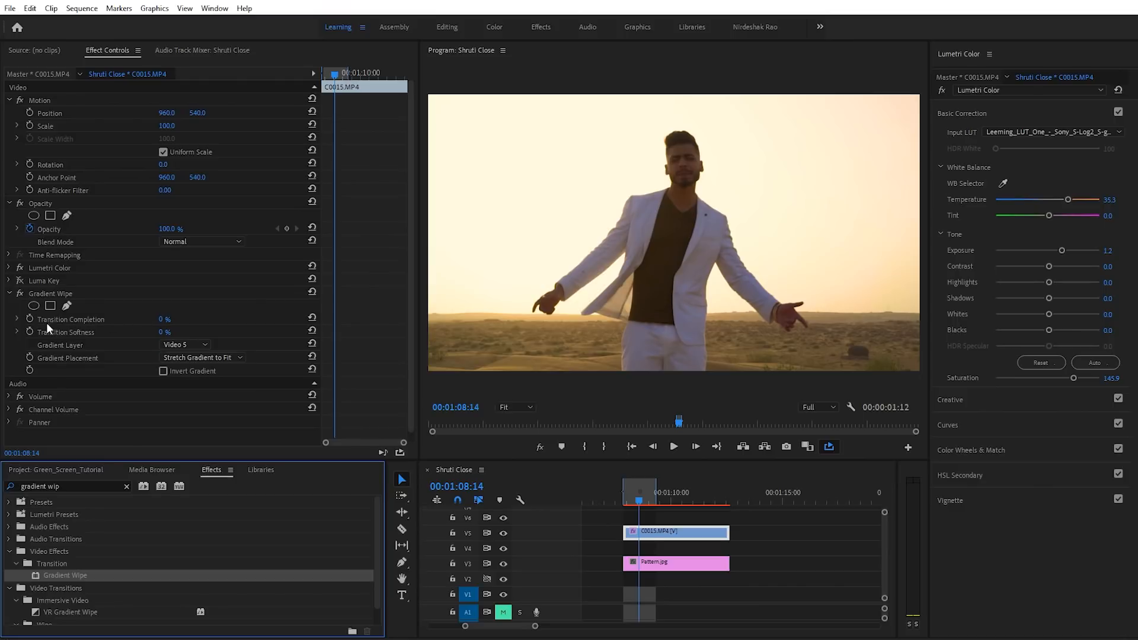
# - Try a Gradient Wipe transition completion of 100%
pyautogui.click(164, 319)
pyautogui.write('100')
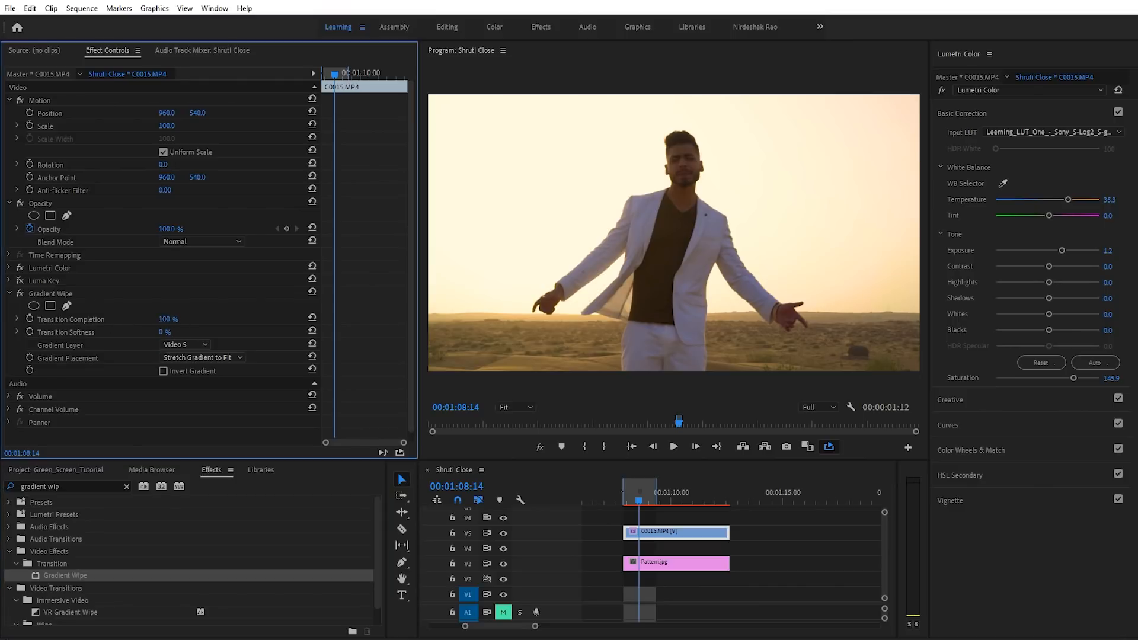
pyautogui.press('Return')
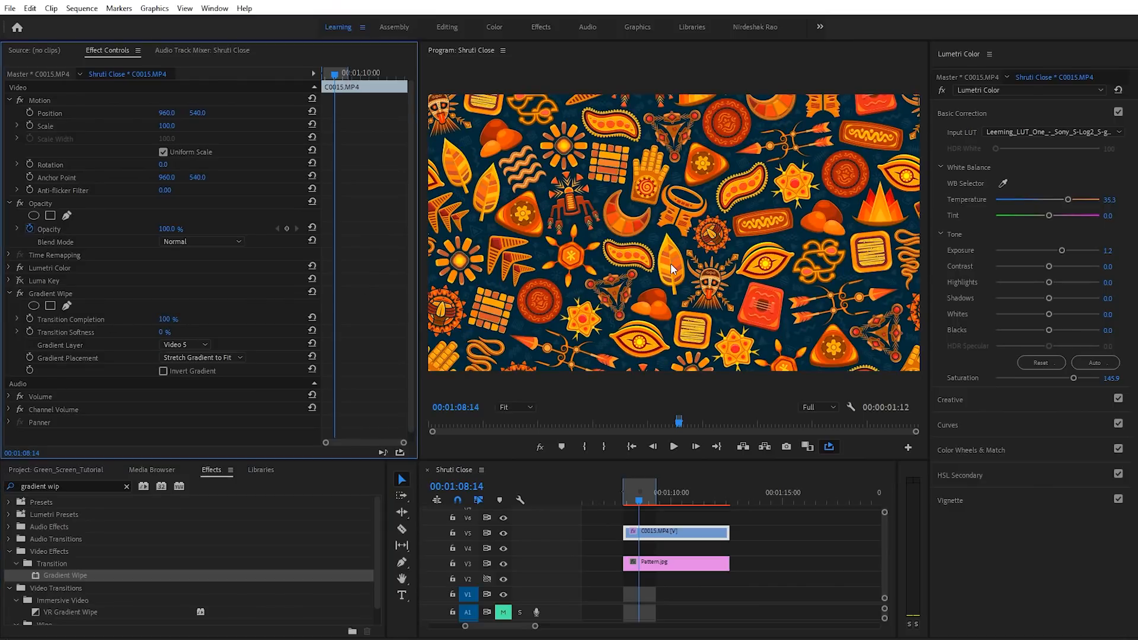
# - Set the Gradient Wipe transition completion to 50% and fine-tune it down to 33%
pyautogui.click(169, 321)
pyautogui.write('50')
pyautogui.press('Return')
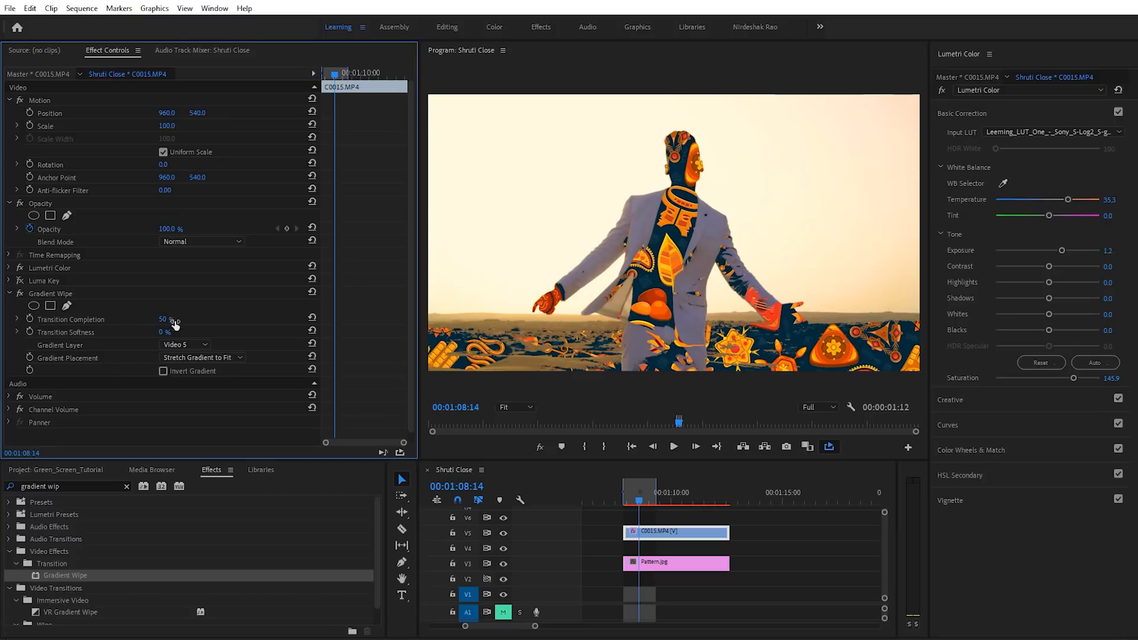
pyautogui.click(169, 320)
pyautogui.press('Down')
pyautogui.press('Down')
pyautogui.press('Down')
pyautogui.press('Down')
pyautogui.press('Down')
pyautogui.press('Down')
pyautogui.press('Down')
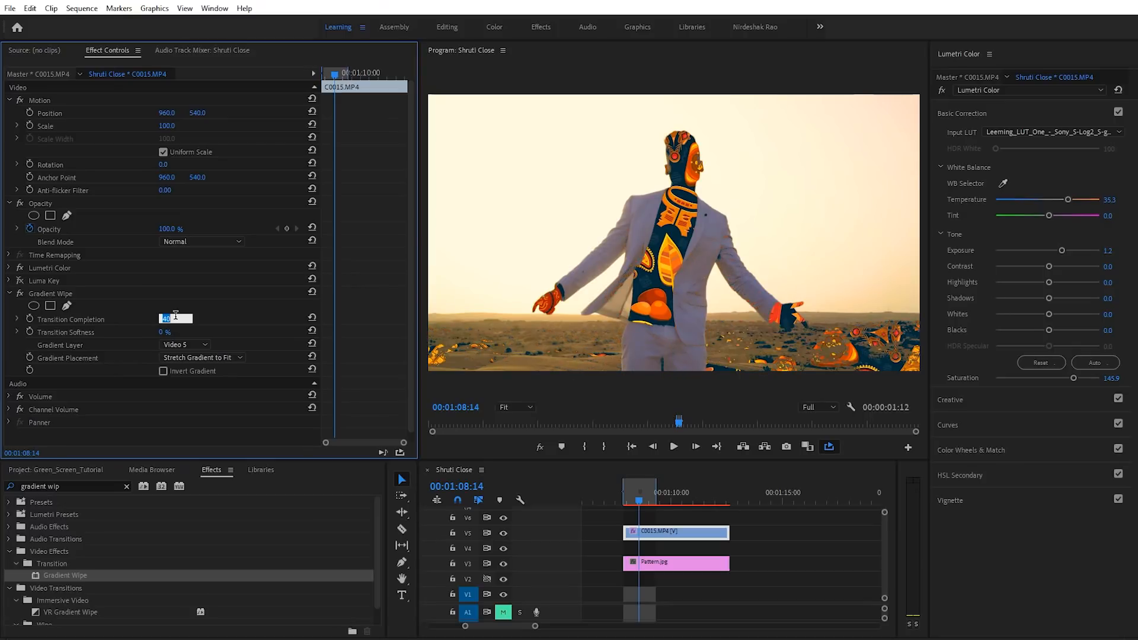
pyautogui.press('Down')
pyautogui.press('Down')
pyautogui.press('Down')
pyautogui.press('Down')
pyautogui.press('Down')
pyautogui.press('Down')
pyautogui.press('Down')
pyautogui.press('Down')
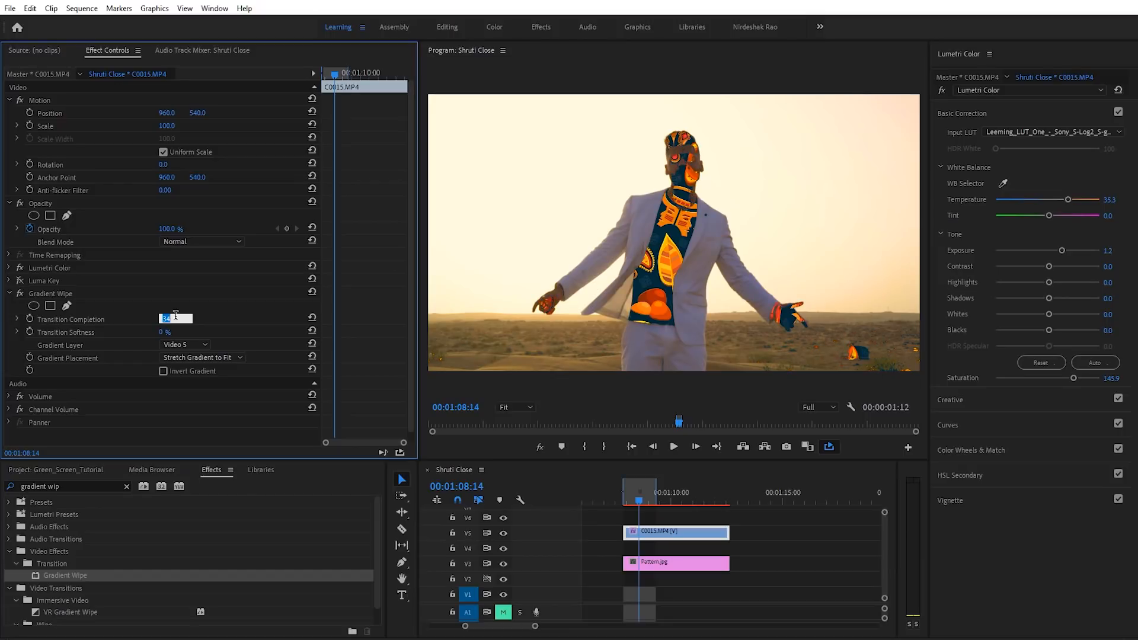
pyautogui.press('Down')
pyautogui.press('Down')
pyautogui.press('Down')
pyautogui.press('Up')
pyautogui.press('Up')
pyautogui.press('Up')
pyautogui.press('Up')
pyautogui.press('Up')
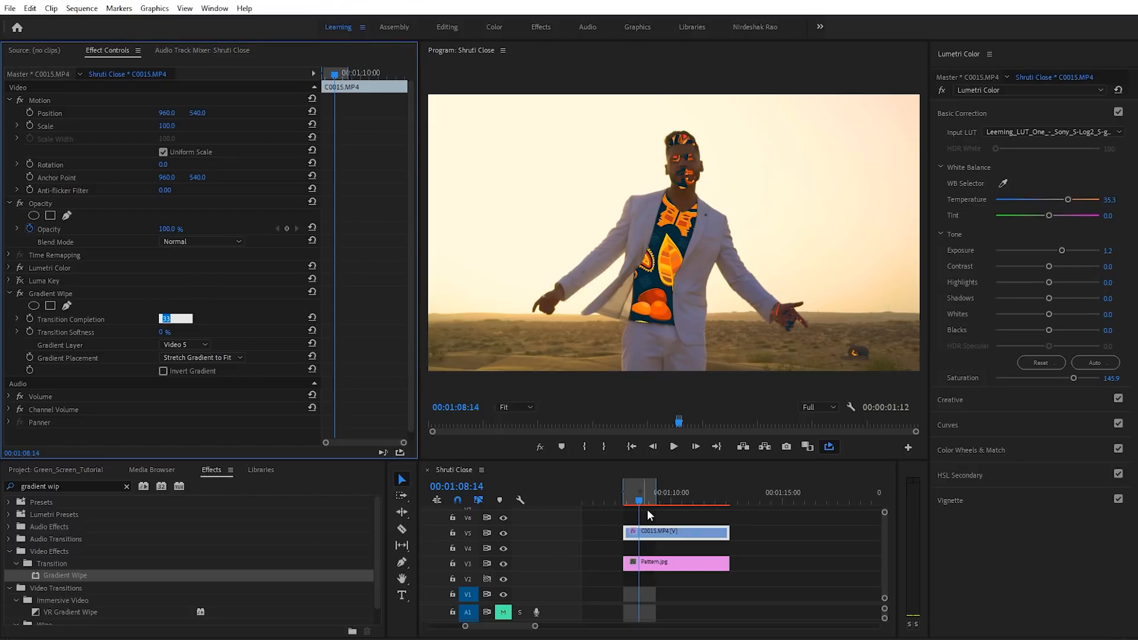
pyautogui.click(644, 532)
# - Check the Gradient Wipe at earlier frames of C0015.MP4 and invert its gradient
pyautogui.click(631, 490)
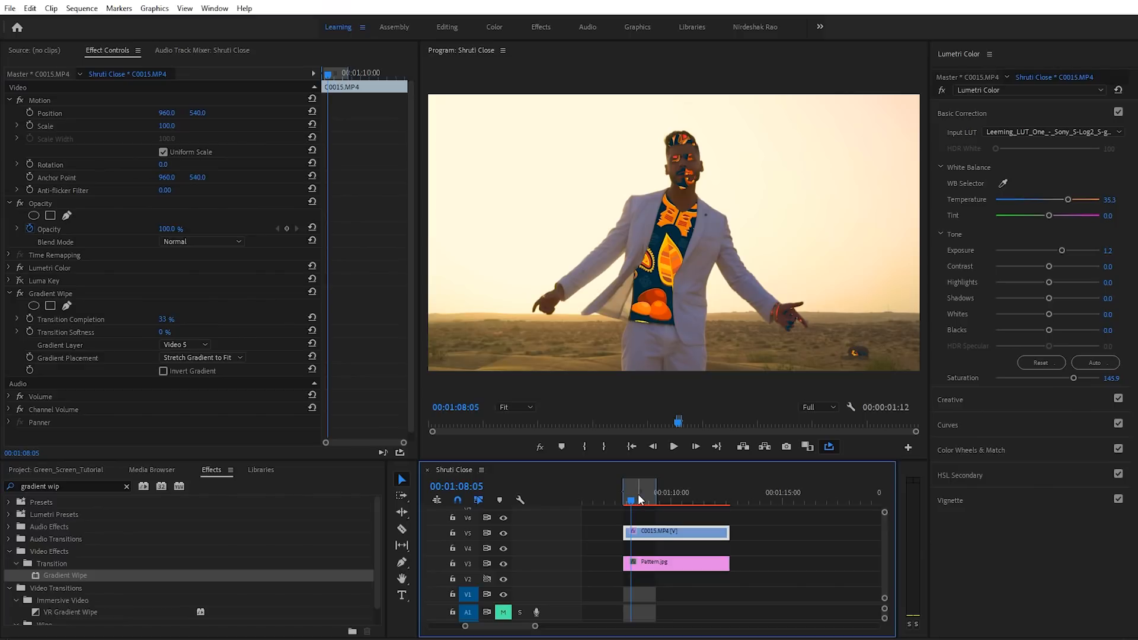
pyautogui.click(638, 499)
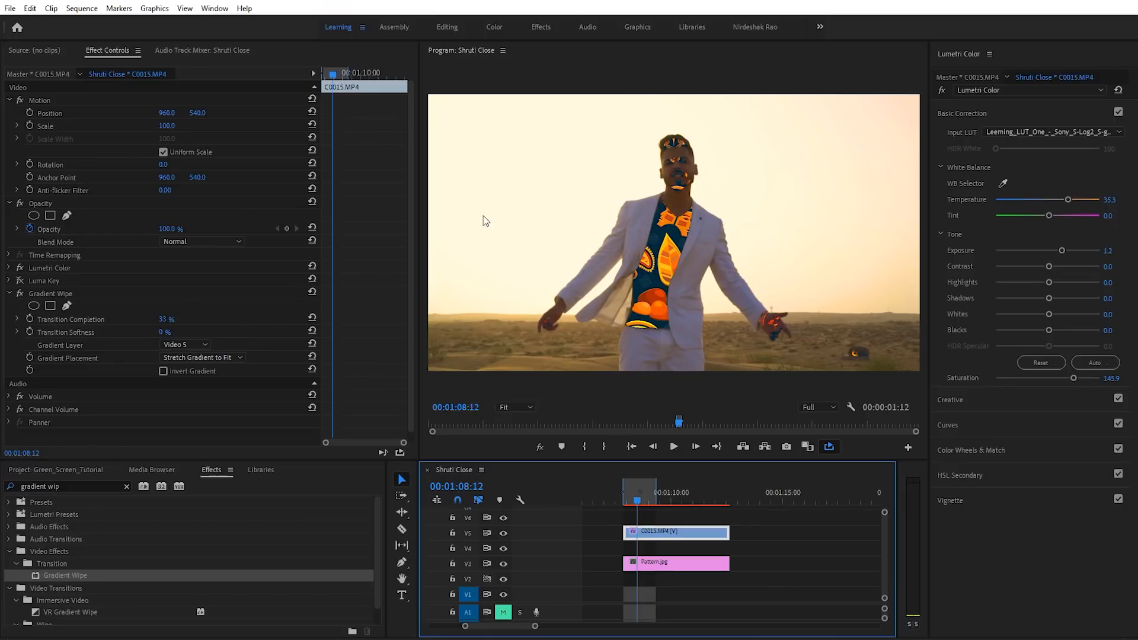
pyautogui.click(162, 372)
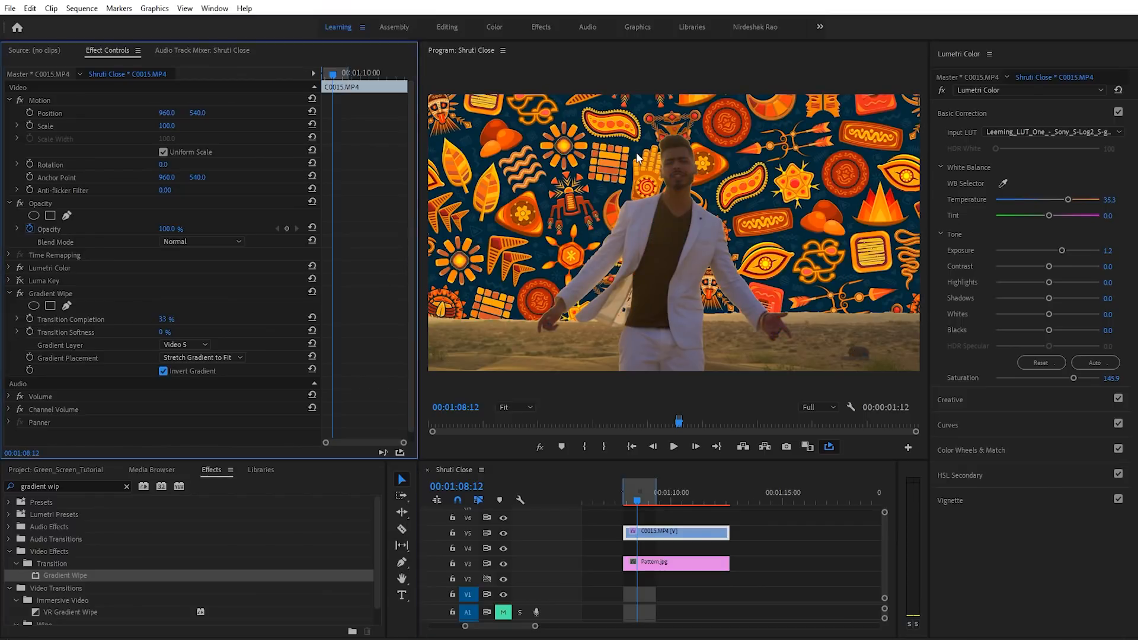
pyautogui.click(636, 501)
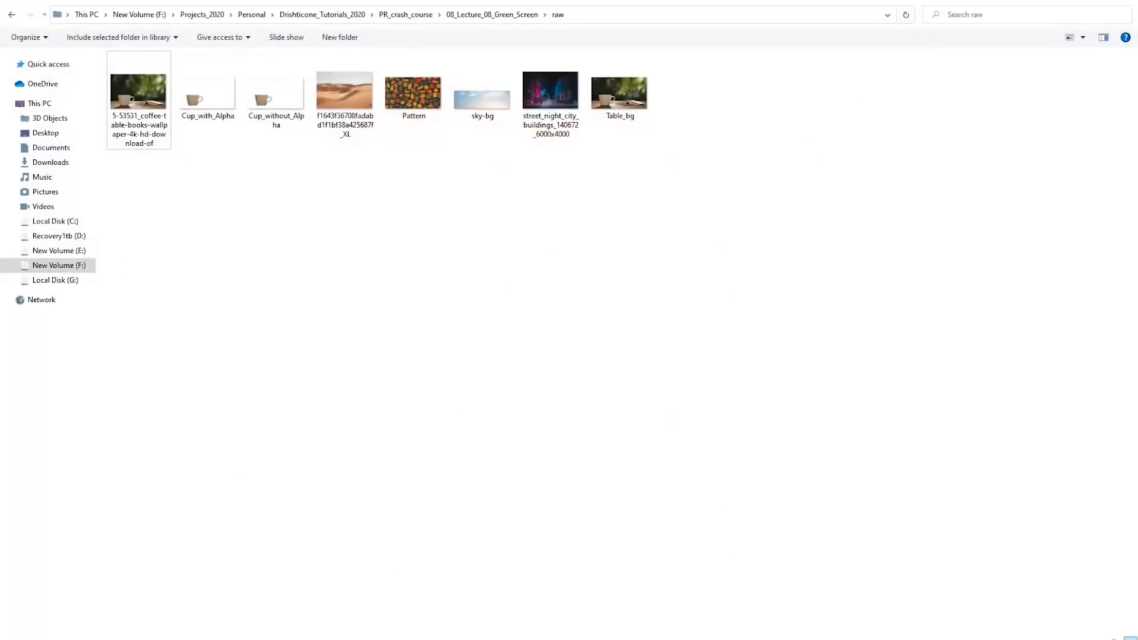
# - Switch to File Explorer and preview the sky-bg image in the raw folder
pyautogui.click(486, 101)
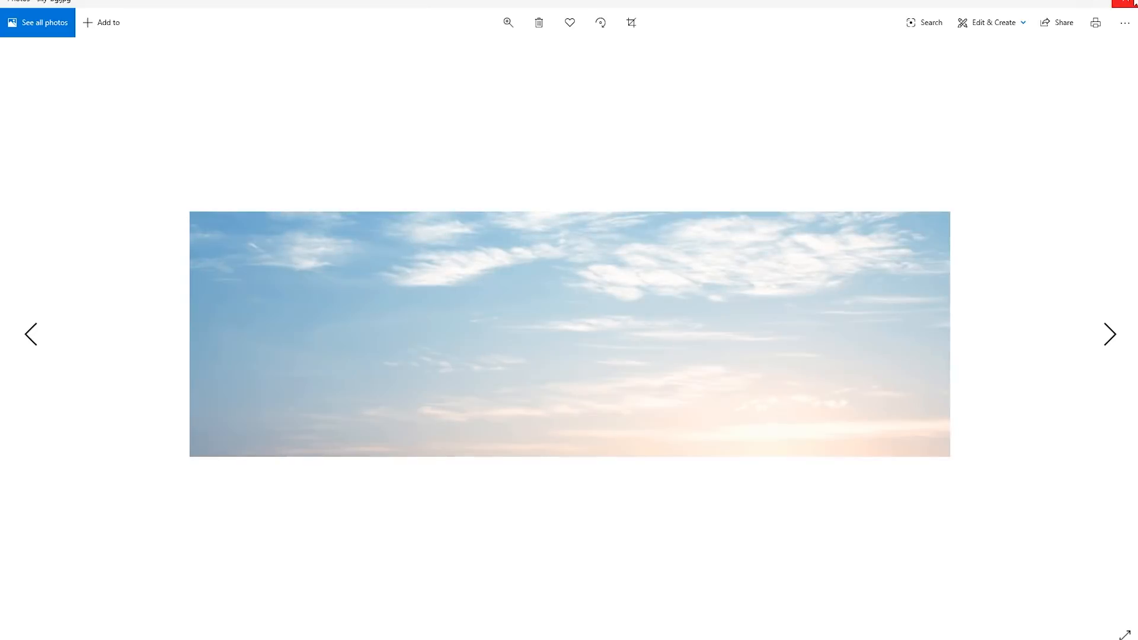
# - Place sky-bg.jpg on track V4 between C0015.MP4 and Pattern.jpg, and fit it to the sky area with scale 245 and vertical position 400
pyautogui.click(1129, 3)
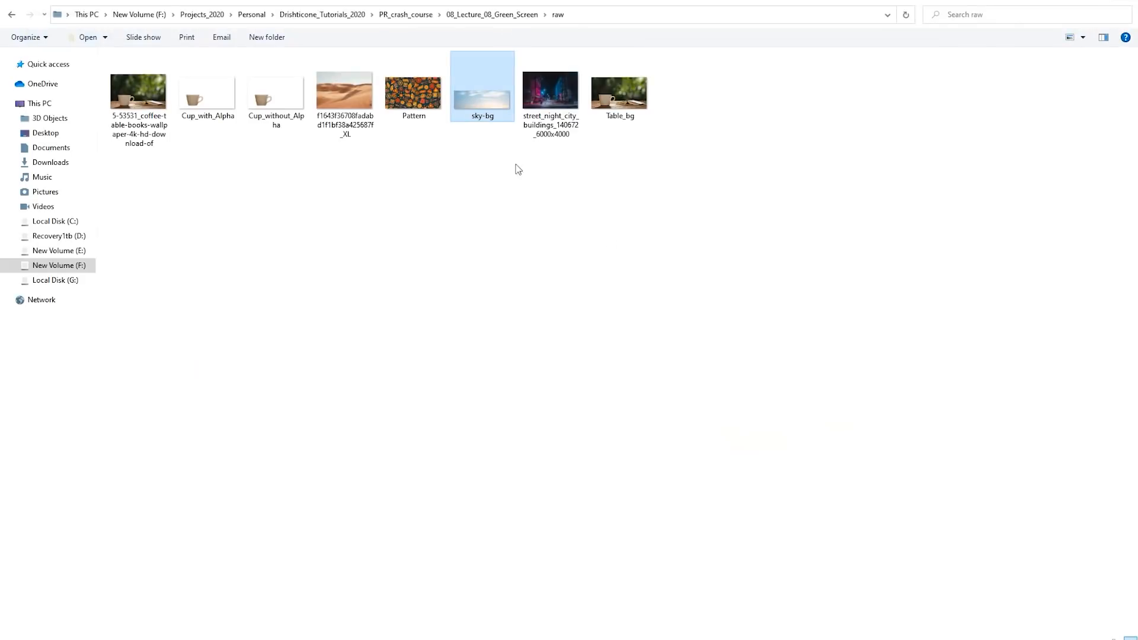
pyautogui.moveTo(481, 107); pyautogui.dragTo(663, 551)
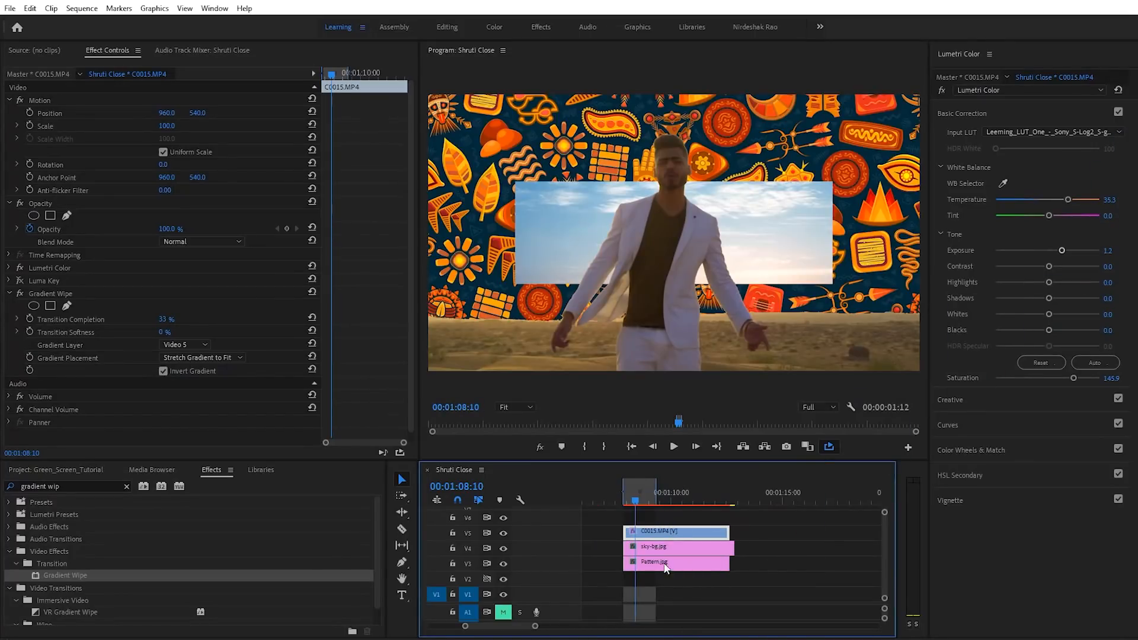
pyautogui.click(651, 549)
pyautogui.moveTo(168, 126); pyautogui.dragTo(195, 116)
pyautogui.moveTo(197, 113); pyautogui.dragTo(230, 126)
pyautogui.click(577, 546)
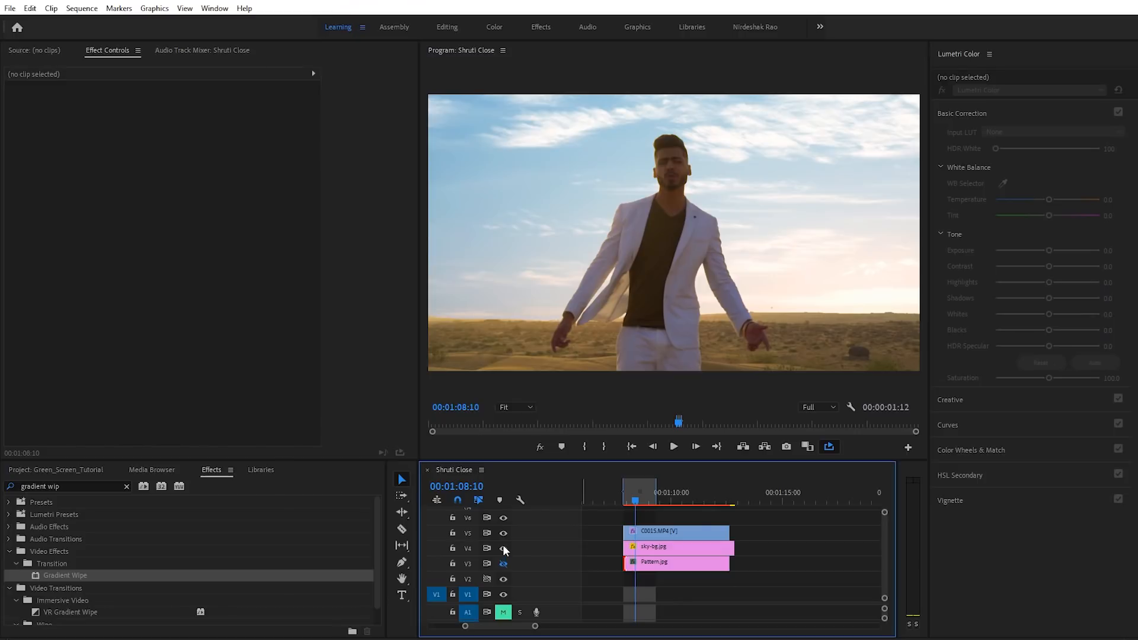
# - Compare the composite with track V4 and C0015.MP4's Gradient Wipe switched off and on, and check neighbouring frames
pyautogui.click(503, 547)
pyautogui.click(503, 547)
pyautogui.click(671, 532)
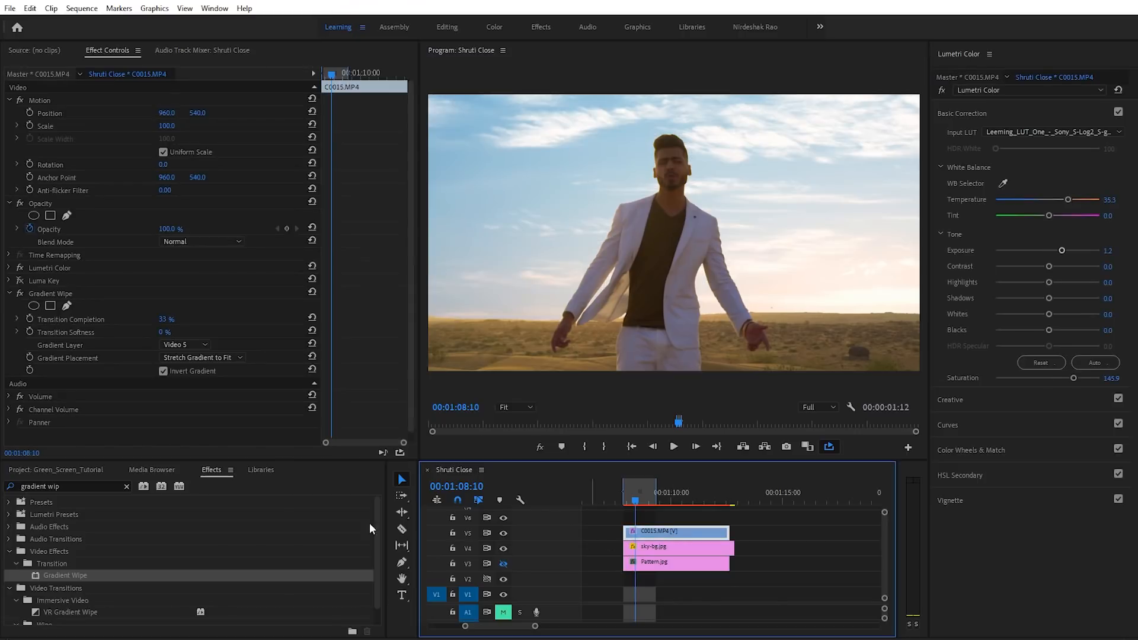
pyautogui.click(20, 293)
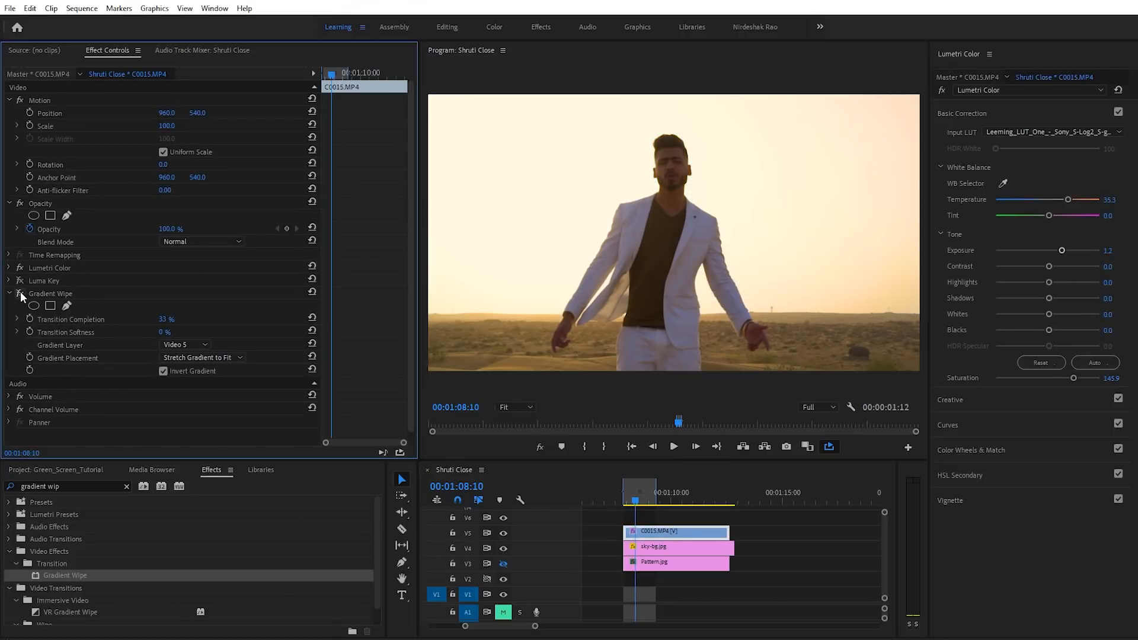
pyautogui.click(20, 292)
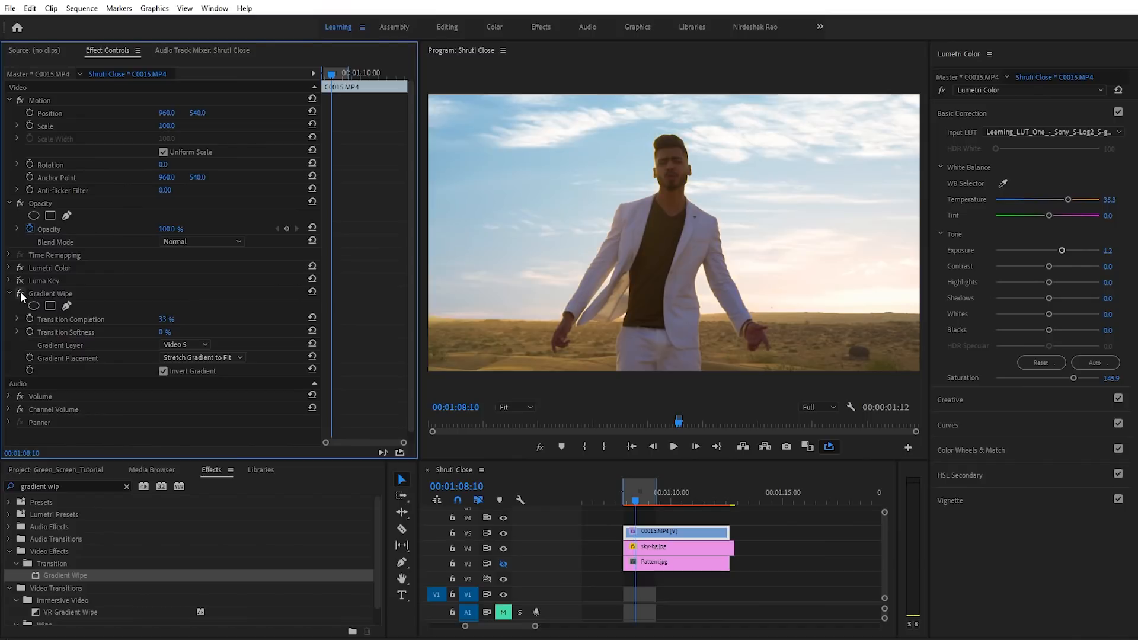
pyautogui.click(641, 503)
pyautogui.moveTo(640, 502); pyautogui.dragTo(636, 502)
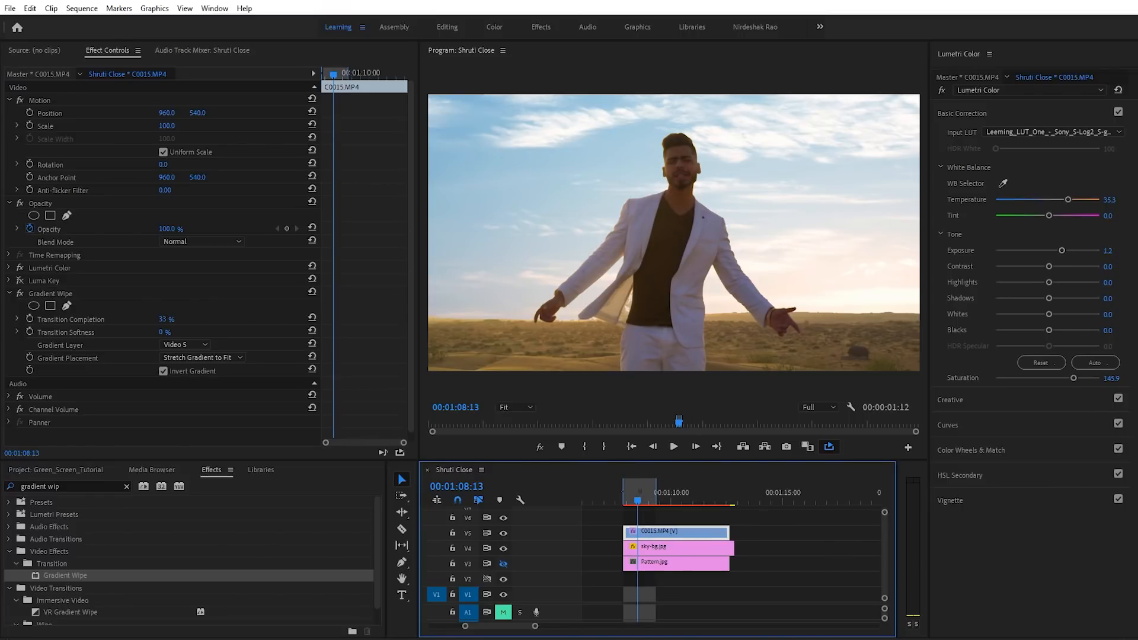
# - Set the Lumetri temperature of C0015.MP4 to 34.1 after trying a cooler value, and warm sky-bg.jpg to a temperature of 44.7
pyautogui.click(1070, 199)
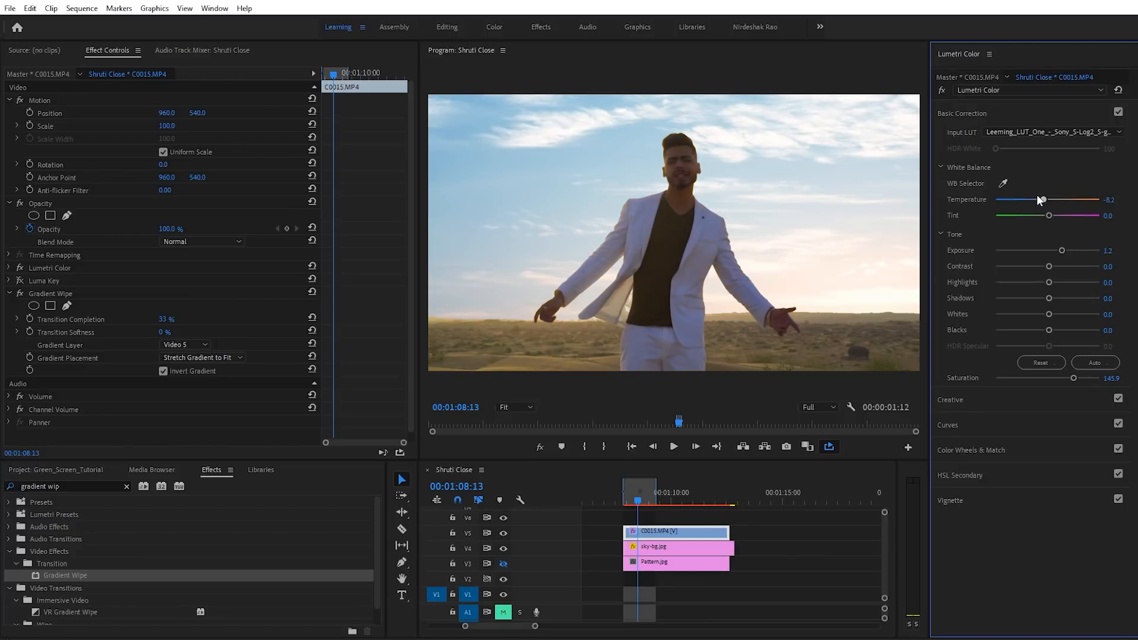
pyautogui.click(1043, 200)
pyautogui.click(1062, 200)
pyautogui.click(652, 546)
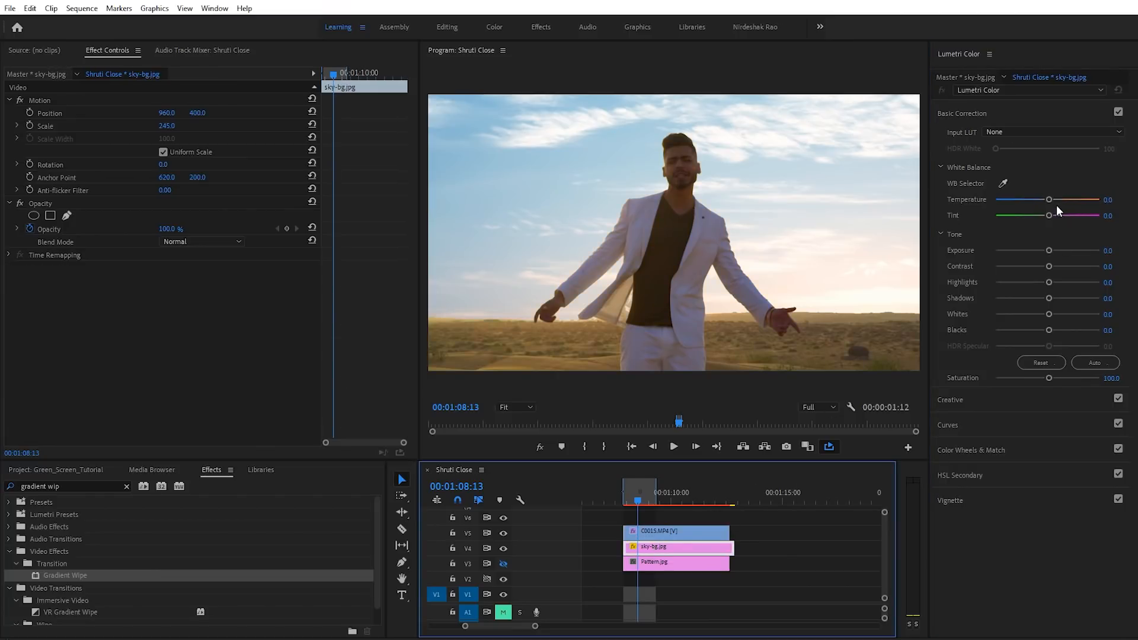
pyautogui.moveTo(1050, 199); pyautogui.dragTo(1071, 200)
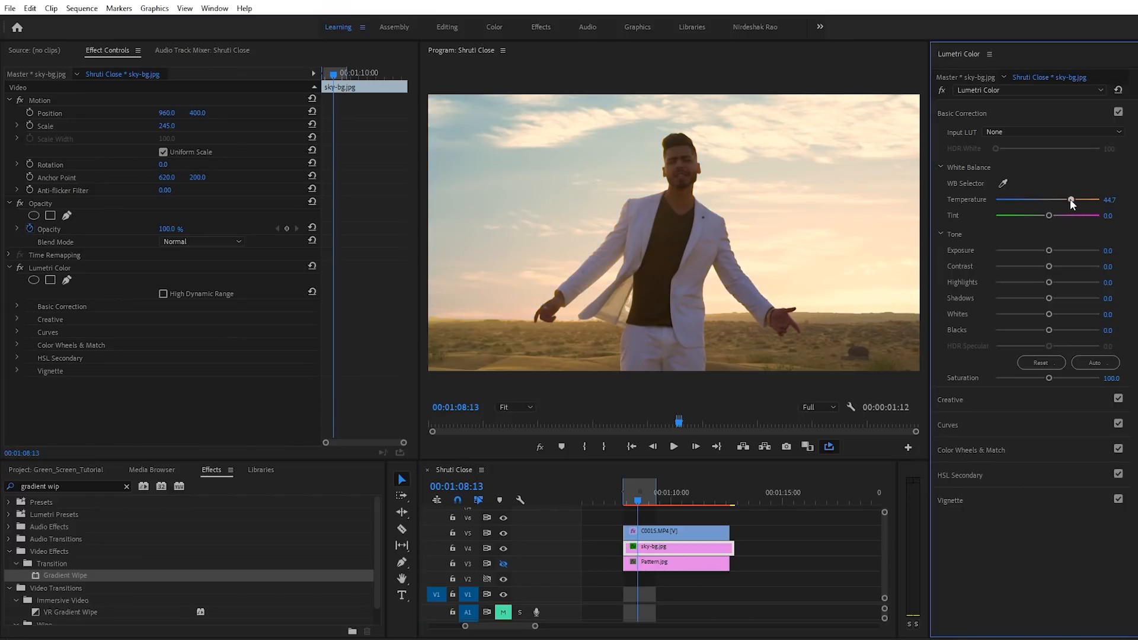
# - Compare the colour-matched sky with the original by toggling C0015.MP4's Gradient Wipe and the visibility of track V4
pyautogui.click(643, 533)
pyautogui.click(21, 294)
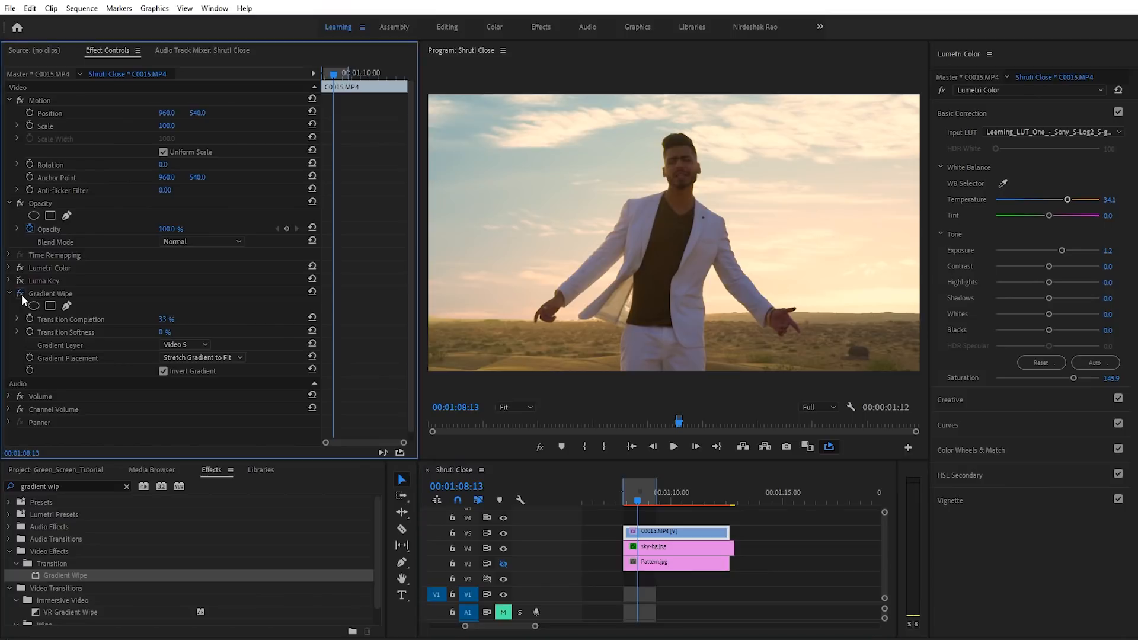
pyautogui.click(21, 294)
pyautogui.click(505, 549)
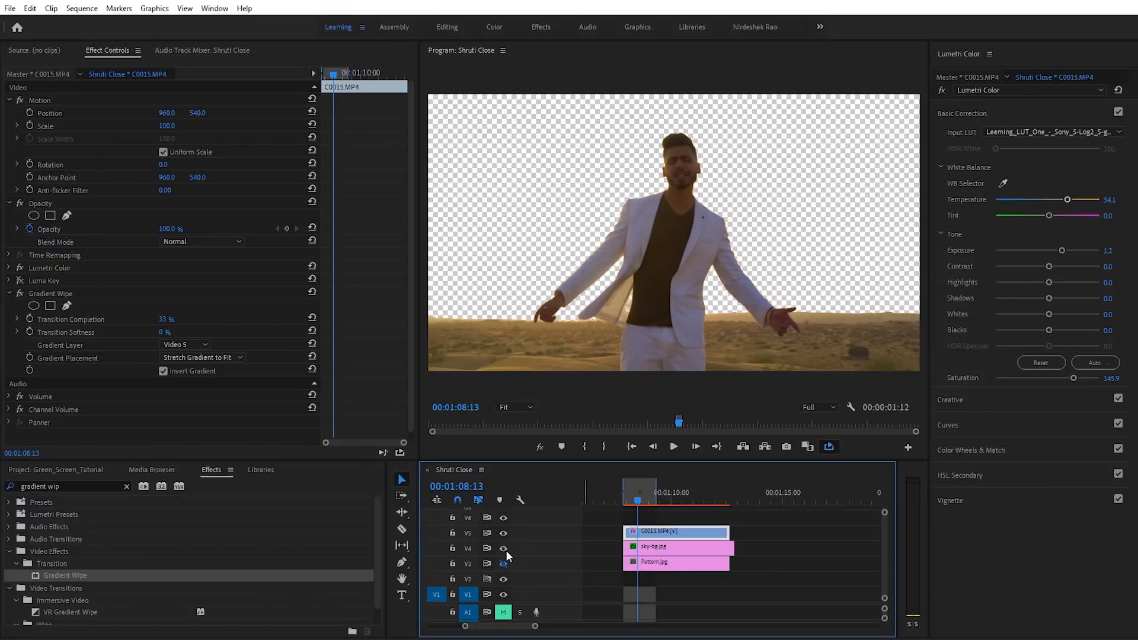
pyautogui.click(504, 549)
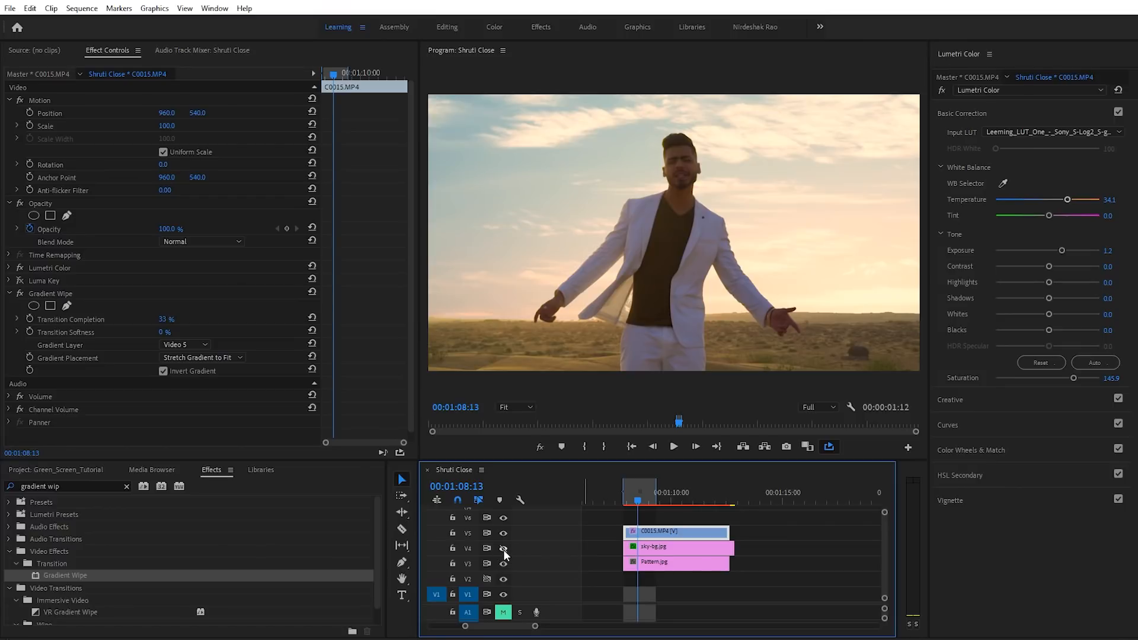
pyautogui.click(503, 549)
pyautogui.click(504, 549)
pyautogui.click(504, 549)
pyautogui.click(504, 548)
# - Try the Gradient Wipe without gradient inversion and with track V4 hidden to show Pattern.jpg through the shirt, and restore the inverted sky composite
pyautogui.click(164, 371)
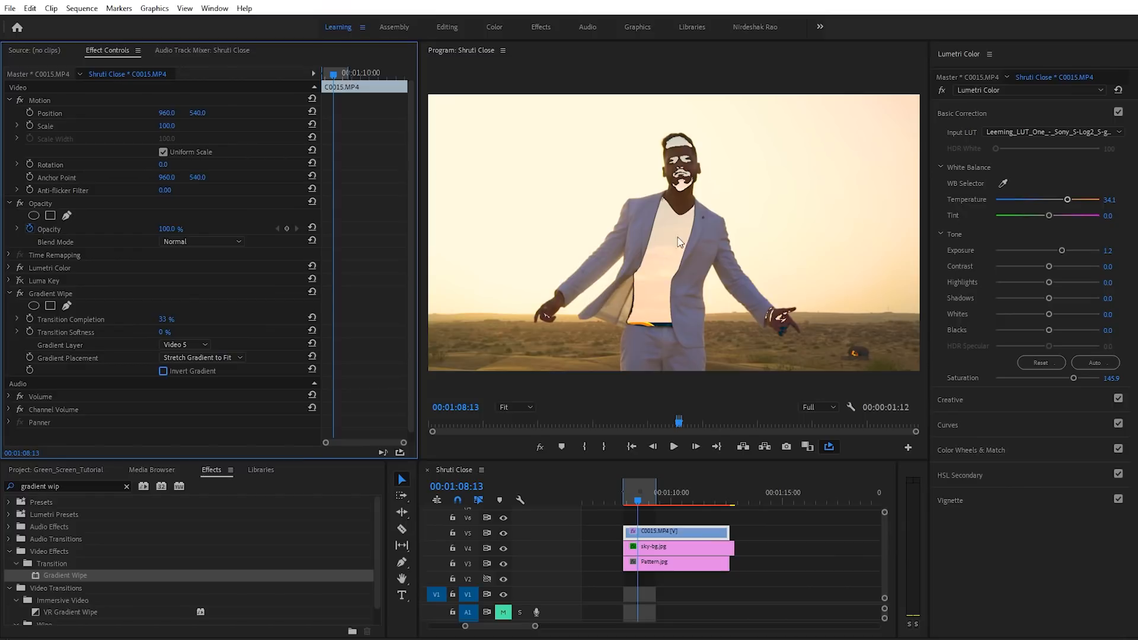
pyautogui.click(504, 547)
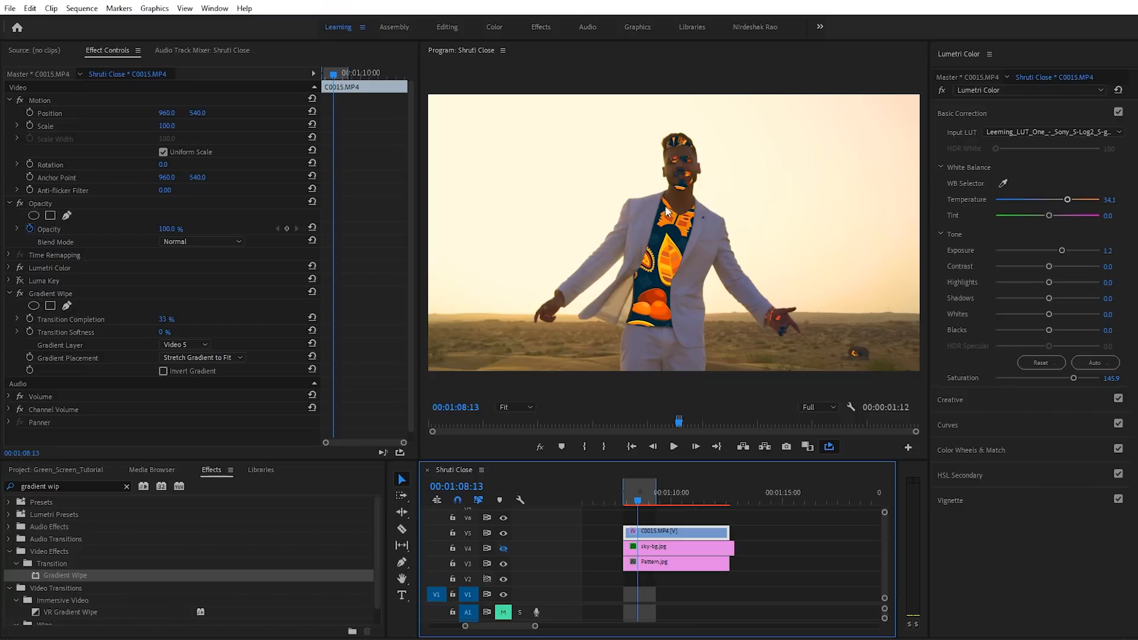
pyautogui.click(163, 371)
pyautogui.click(504, 548)
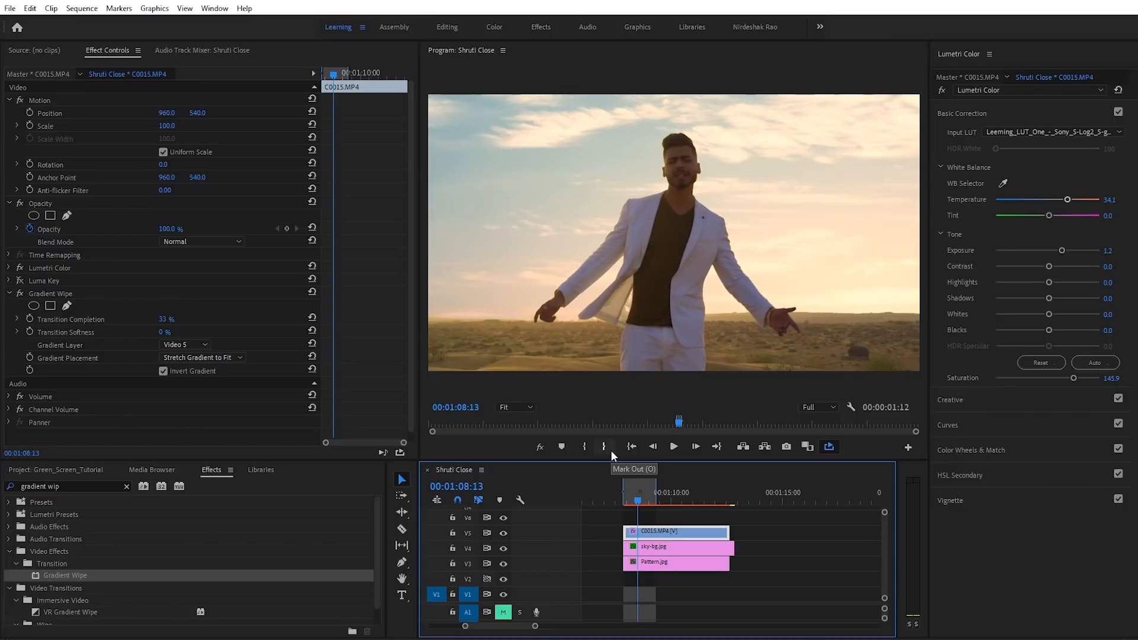